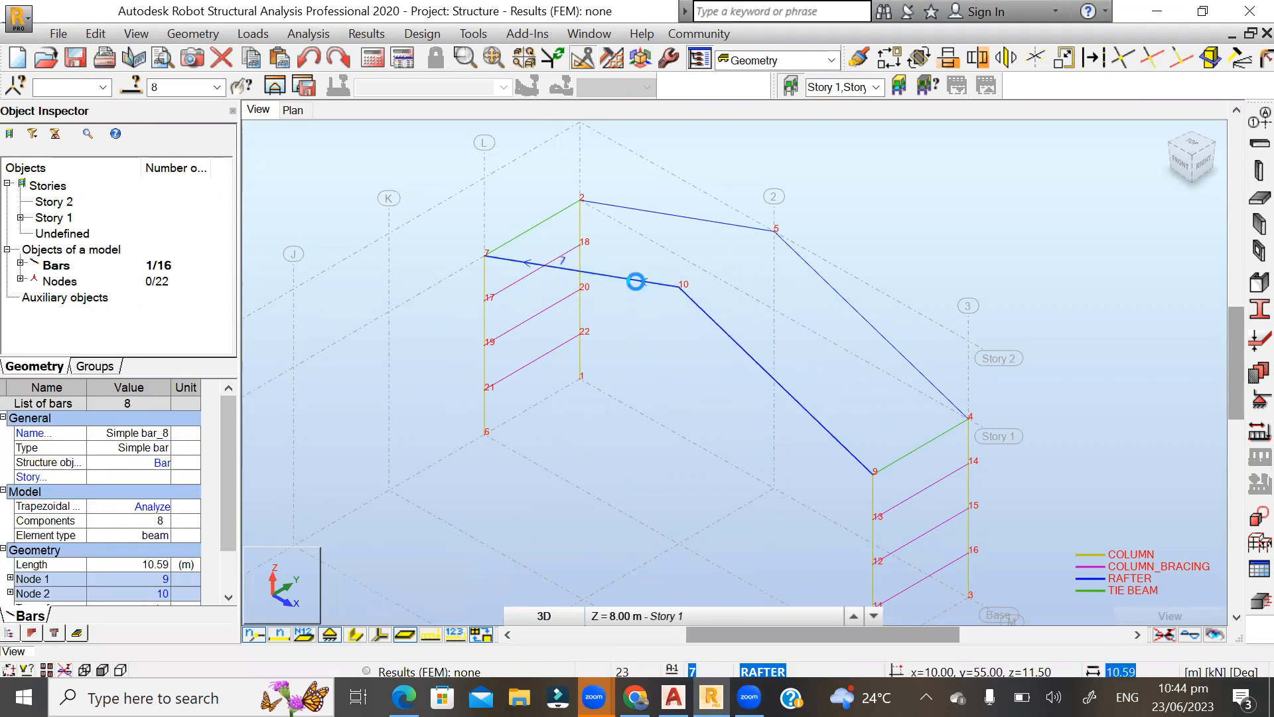
# Select both rafters and both columns of the frame on grid line L.
pyautogui.click(635, 281)
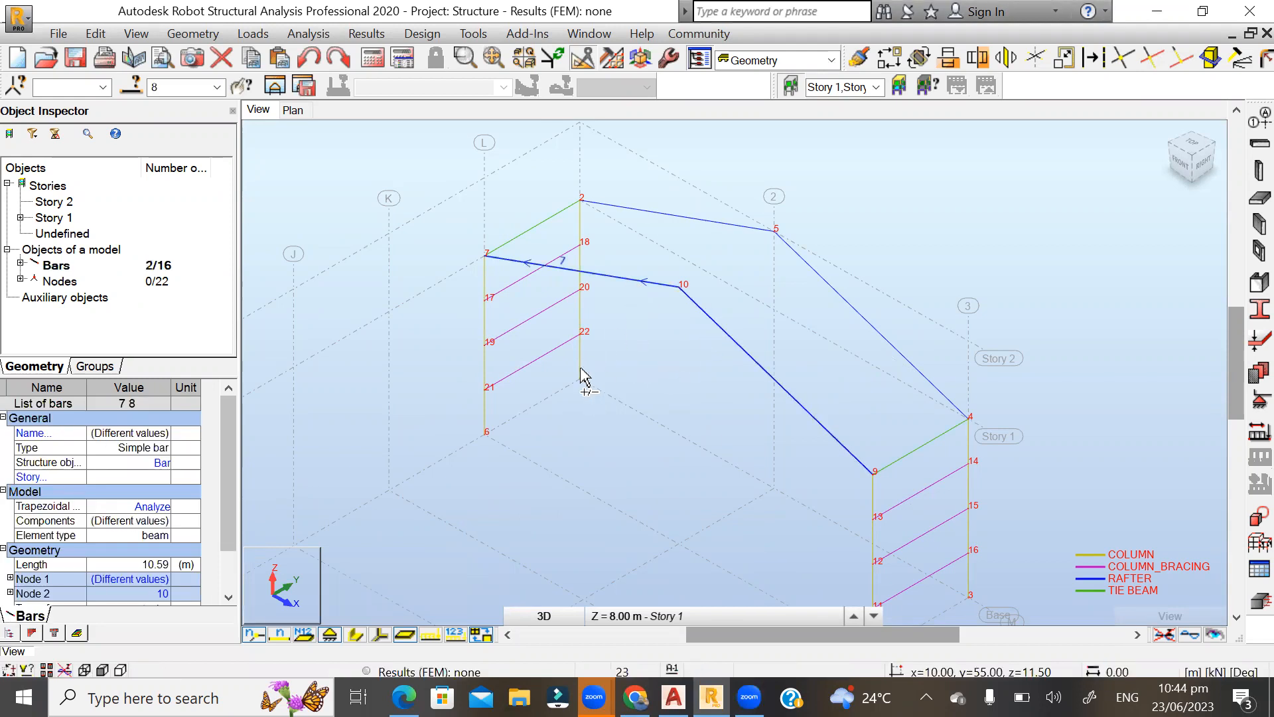
pyautogui.click(486, 409)
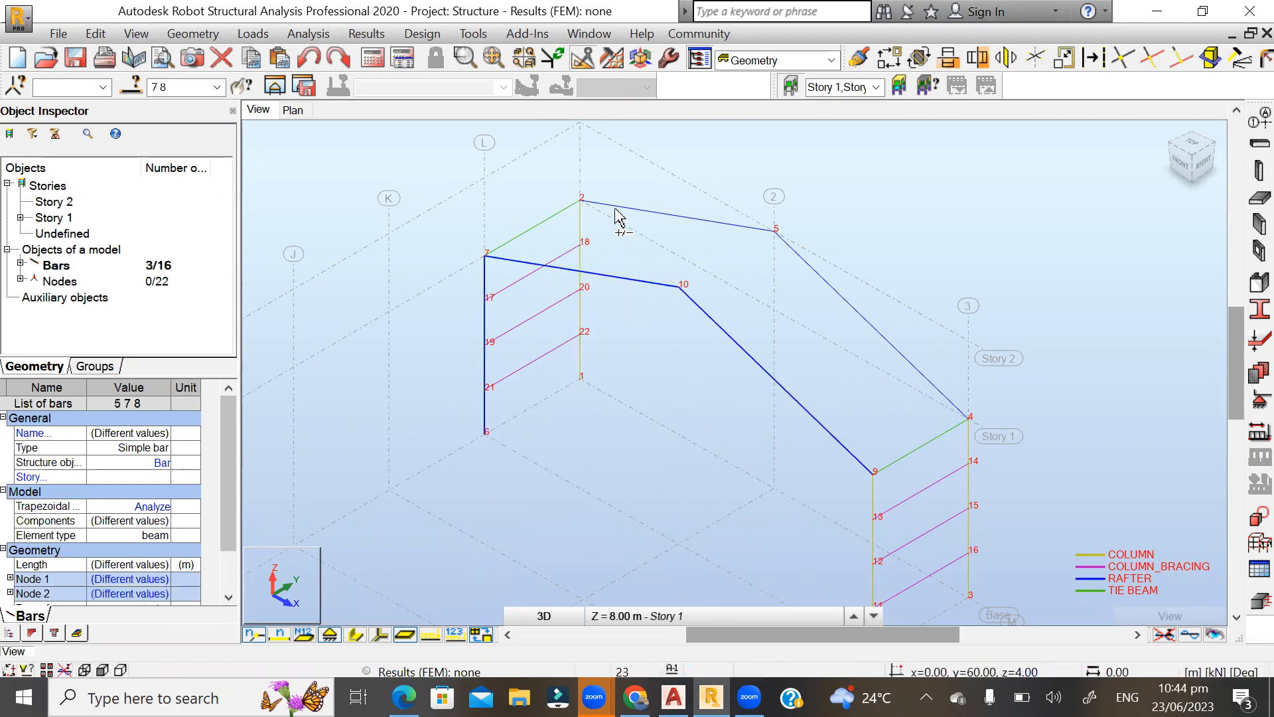
pyautogui.scroll(-1, 723, 440)
pyautogui.scroll(-2, 742, 252)
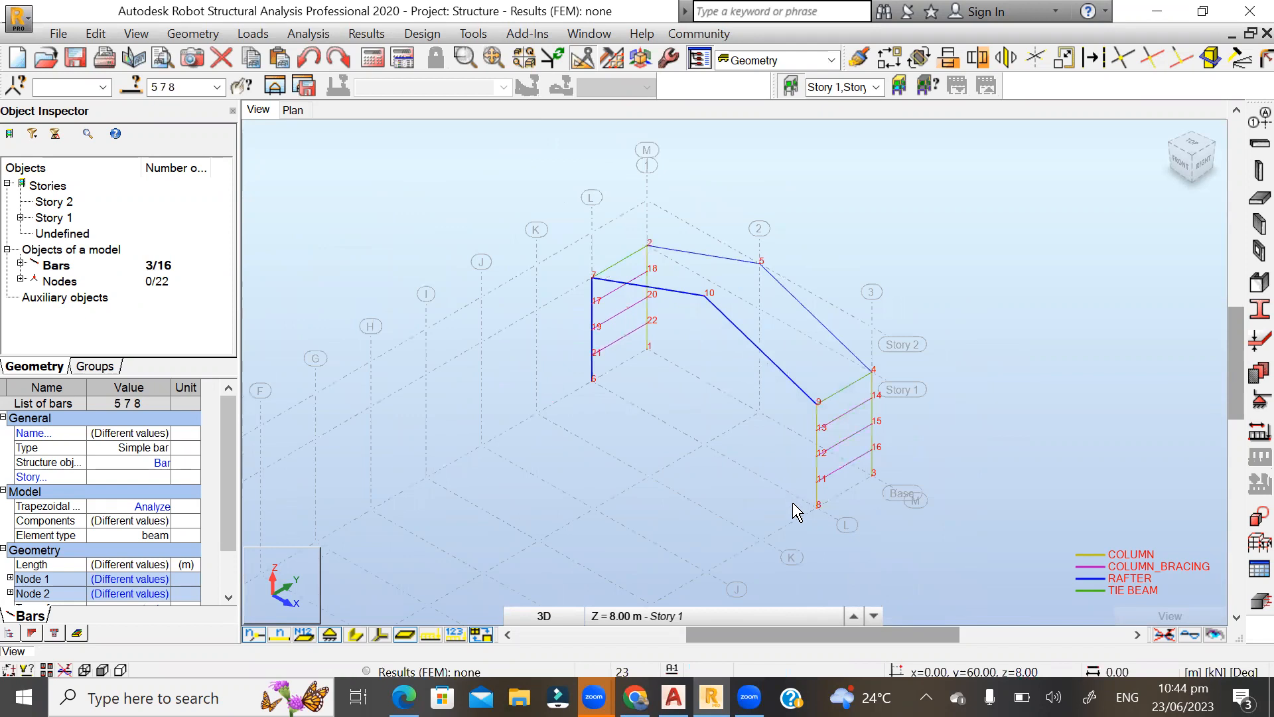
pyautogui.scroll(4, 793, 503)
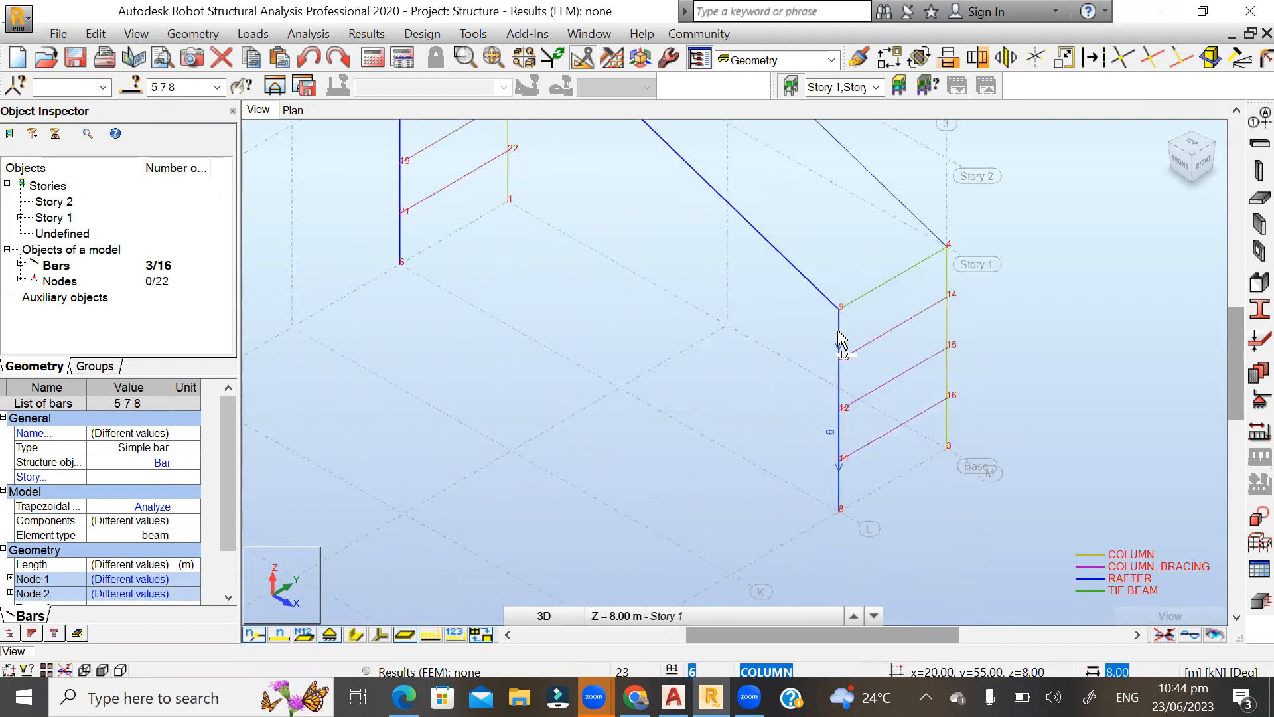
pyautogui.scroll(-2, 589, 424)
pyautogui.scroll(2, 507, 156)
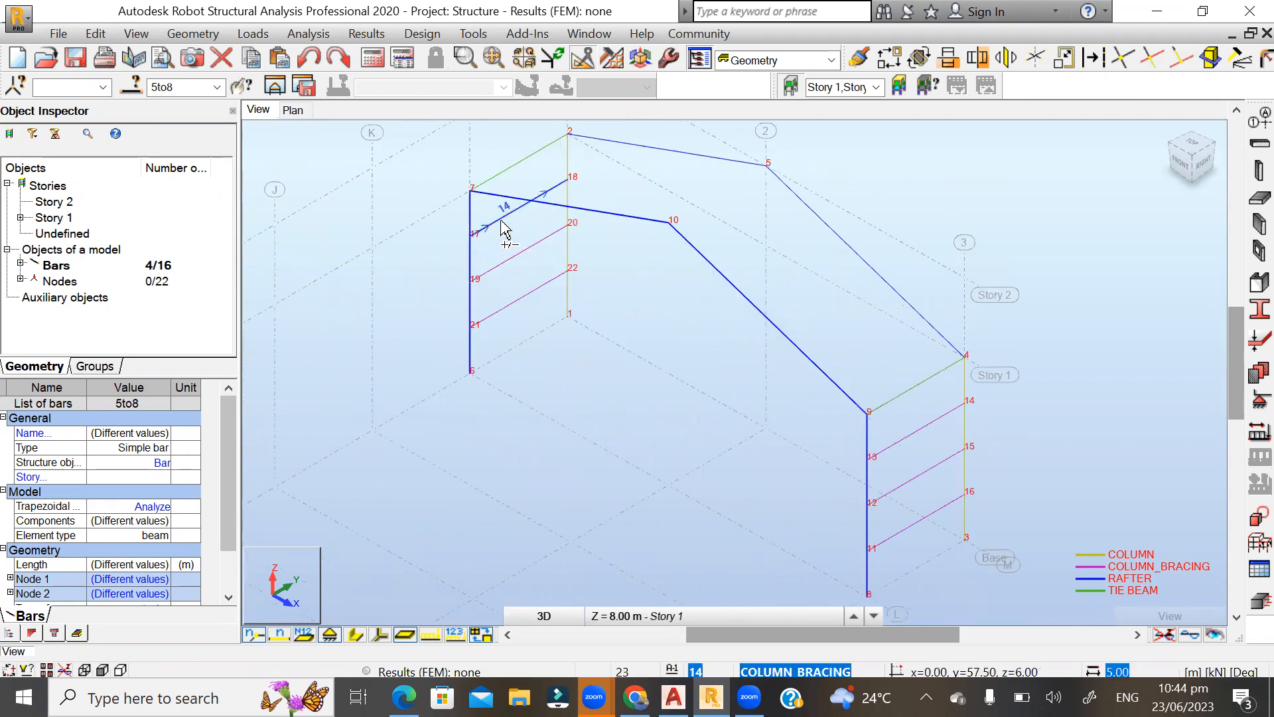
# Add the six column bracing bars between grid lines L and M to the selection.
pyautogui.keyDown('ctrl'); pyautogui.click(504, 229); pyautogui.keyUp('ctrl')
pyautogui.keyDown('ctrl'); pyautogui.click(506, 257); pyautogui.keyUp('ctrl')
pyautogui.keyDown('ctrl'); pyautogui.click(514, 313); pyautogui.keyUp('ctrl')
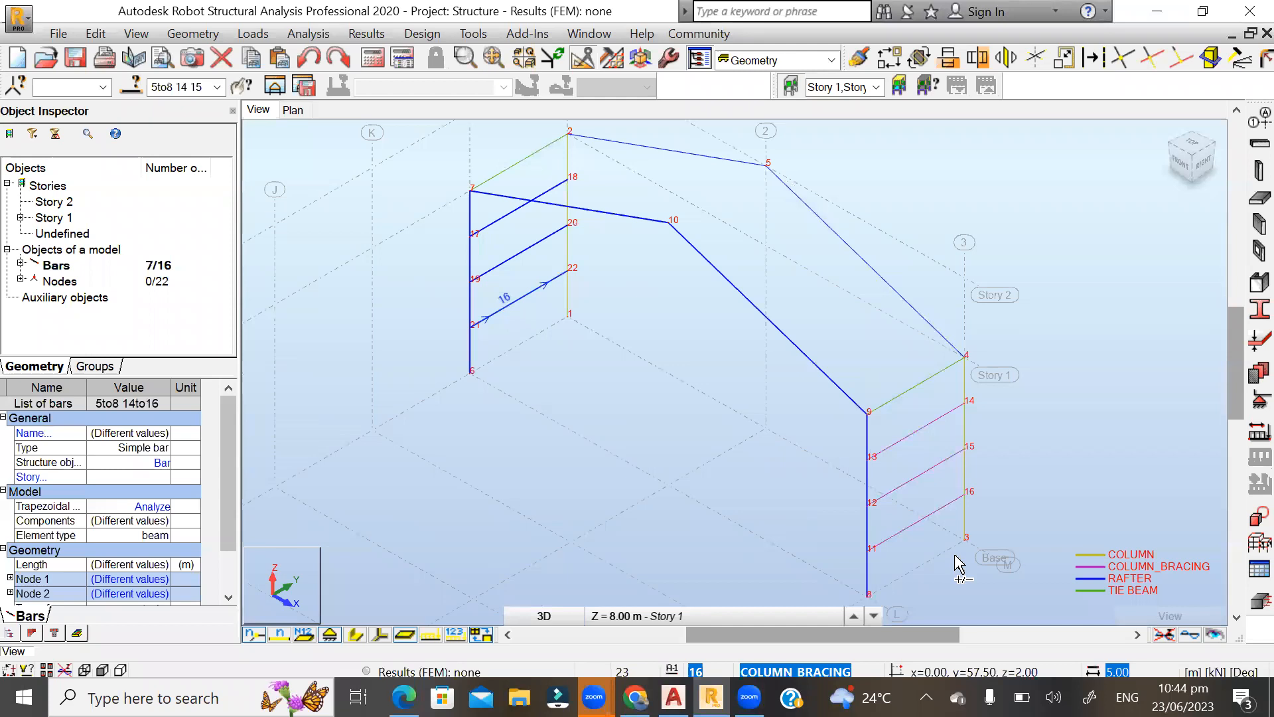
pyautogui.keyDown('ctrl'); pyautogui.click(907, 449); pyautogui.keyUp('ctrl')
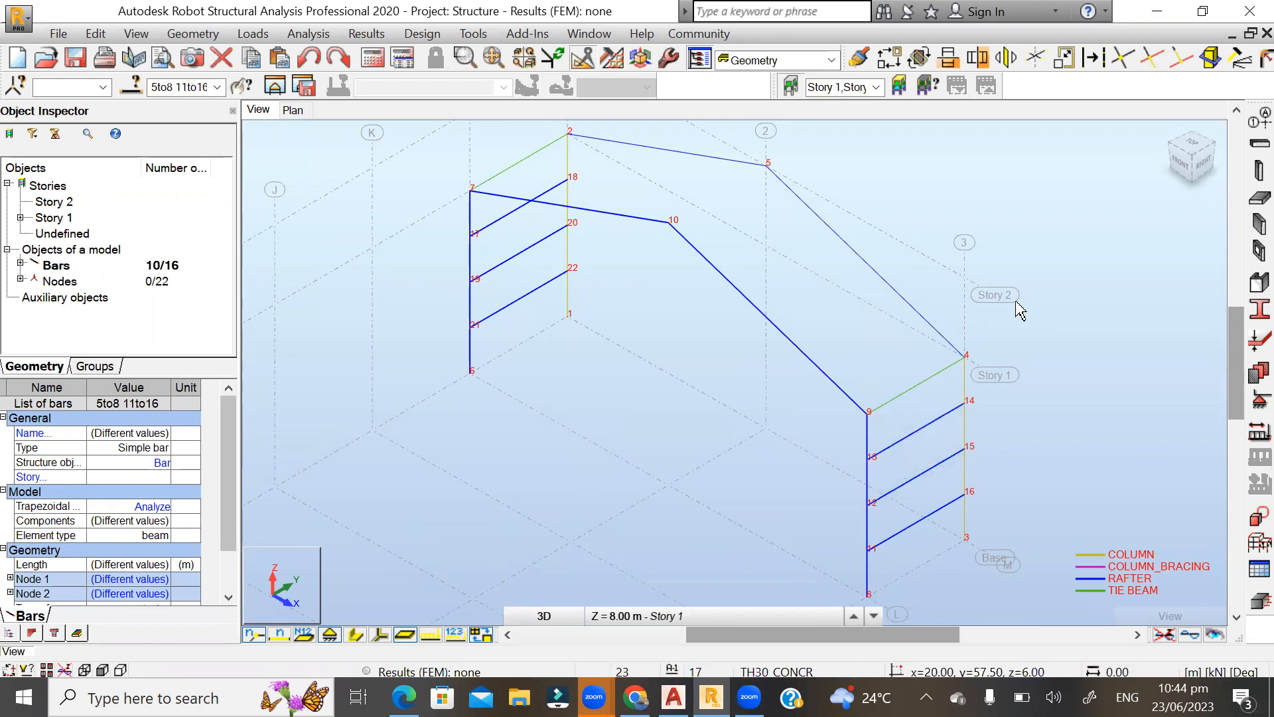
# Copy the selected frame and bracing by 0, -5, 0 m in succession to grid lines K, J and I.
pyautogui.click(888, 59)
pyautogui.scroll(-2, 551, 172)
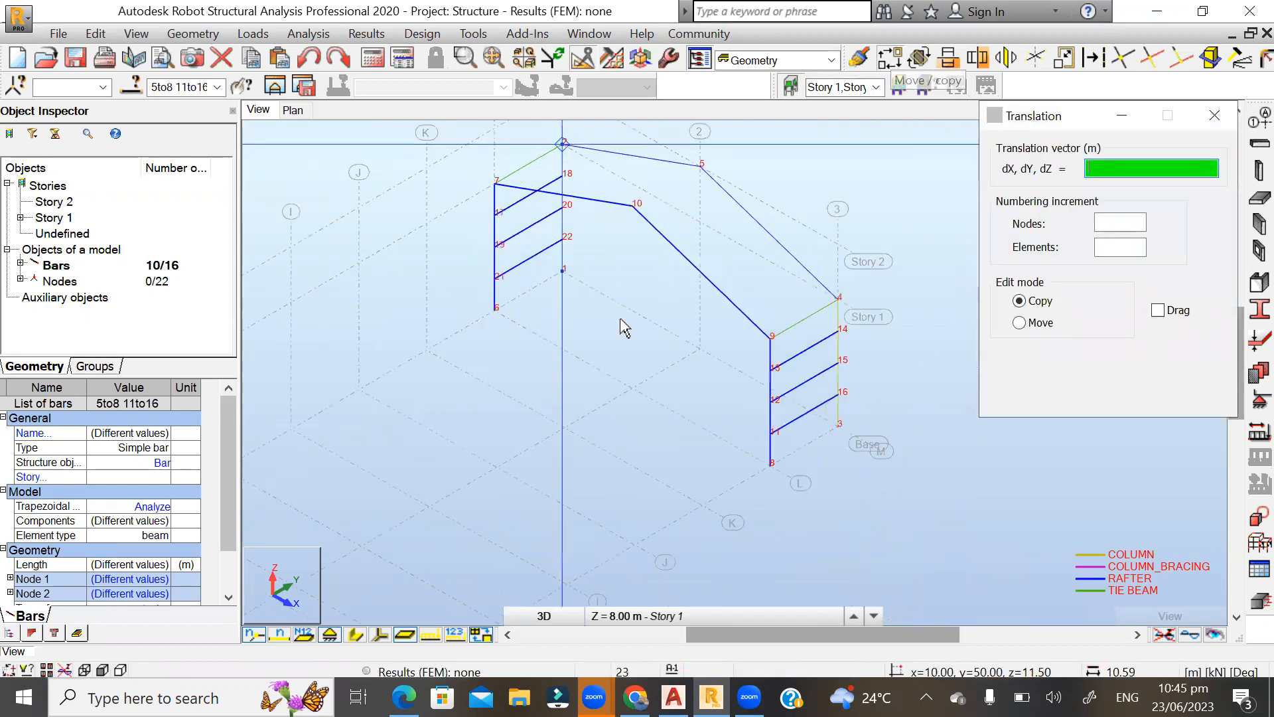
pyautogui.scroll(2, 783, 531)
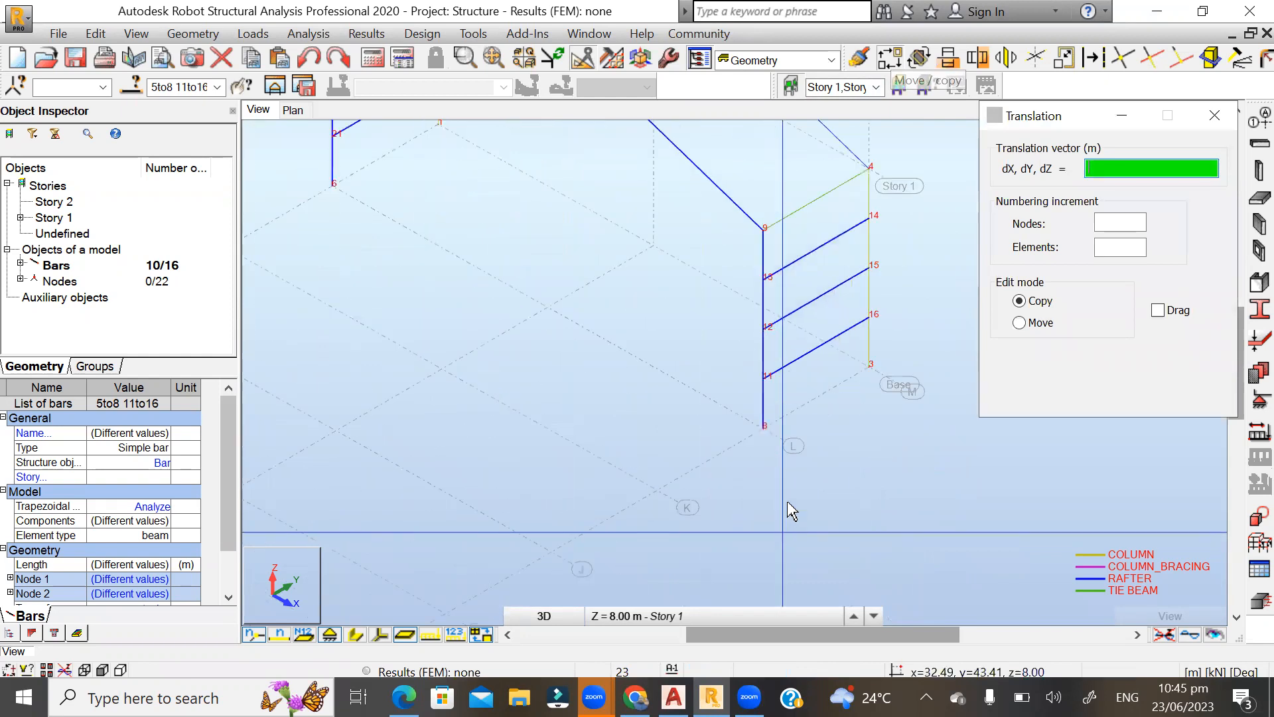
pyautogui.click(765, 428)
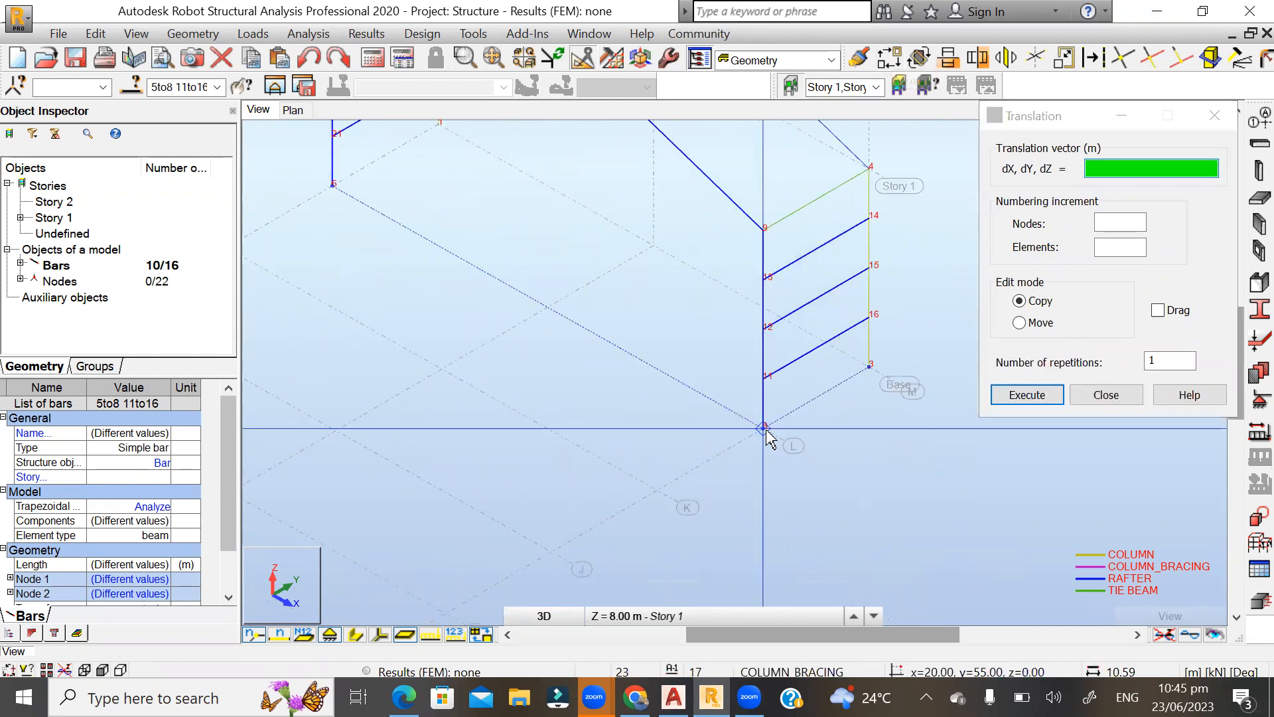
pyautogui.click(659, 489)
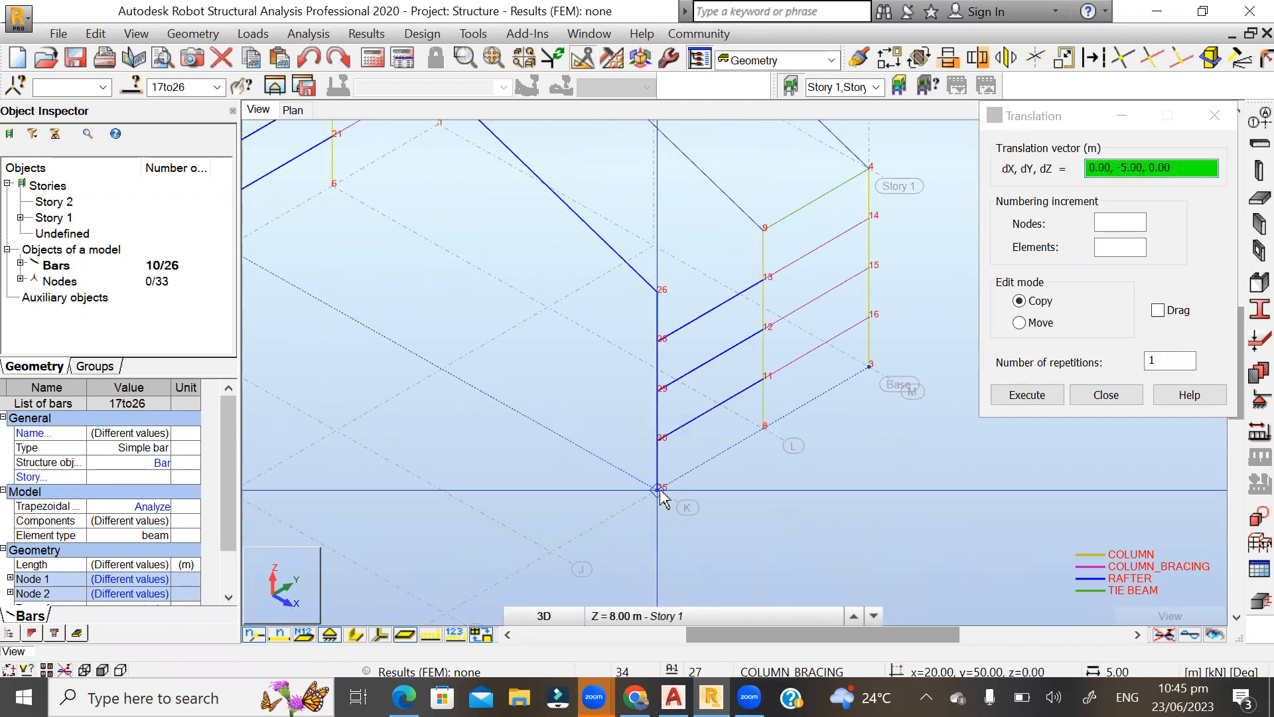
pyautogui.click(554, 551)
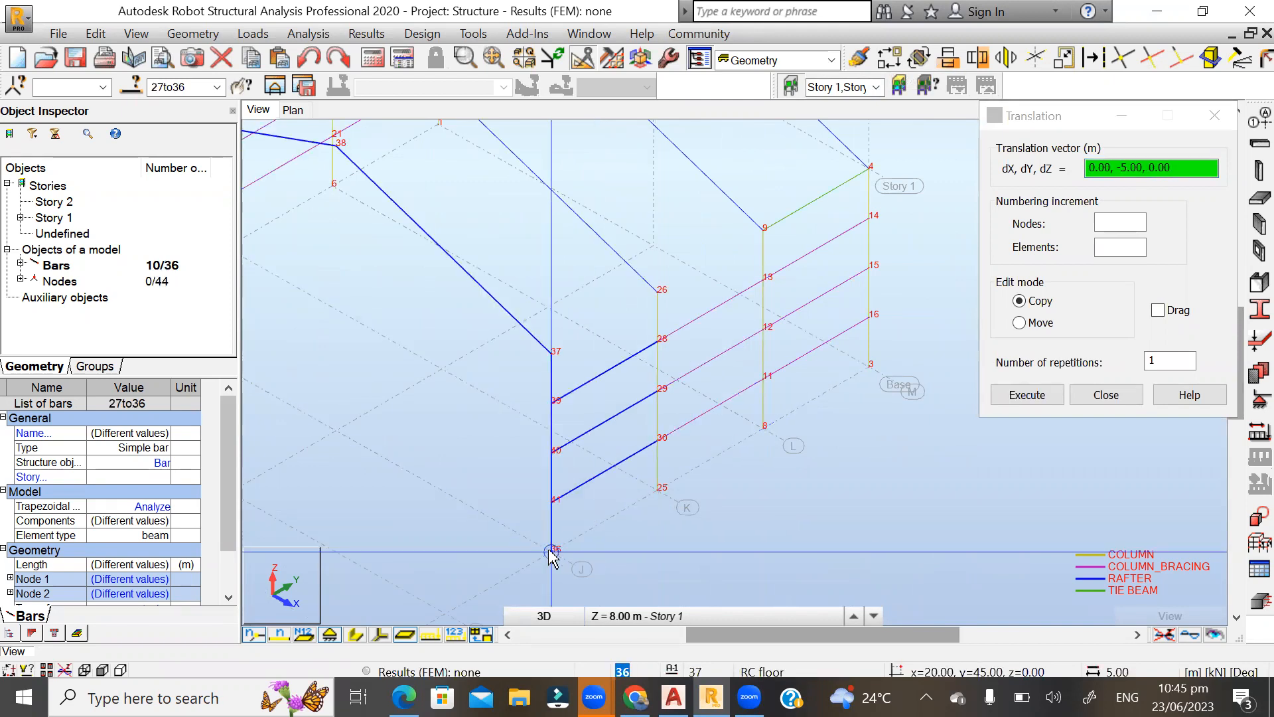
pyautogui.scroll(-2, 793, 368)
pyautogui.click(553, 538)
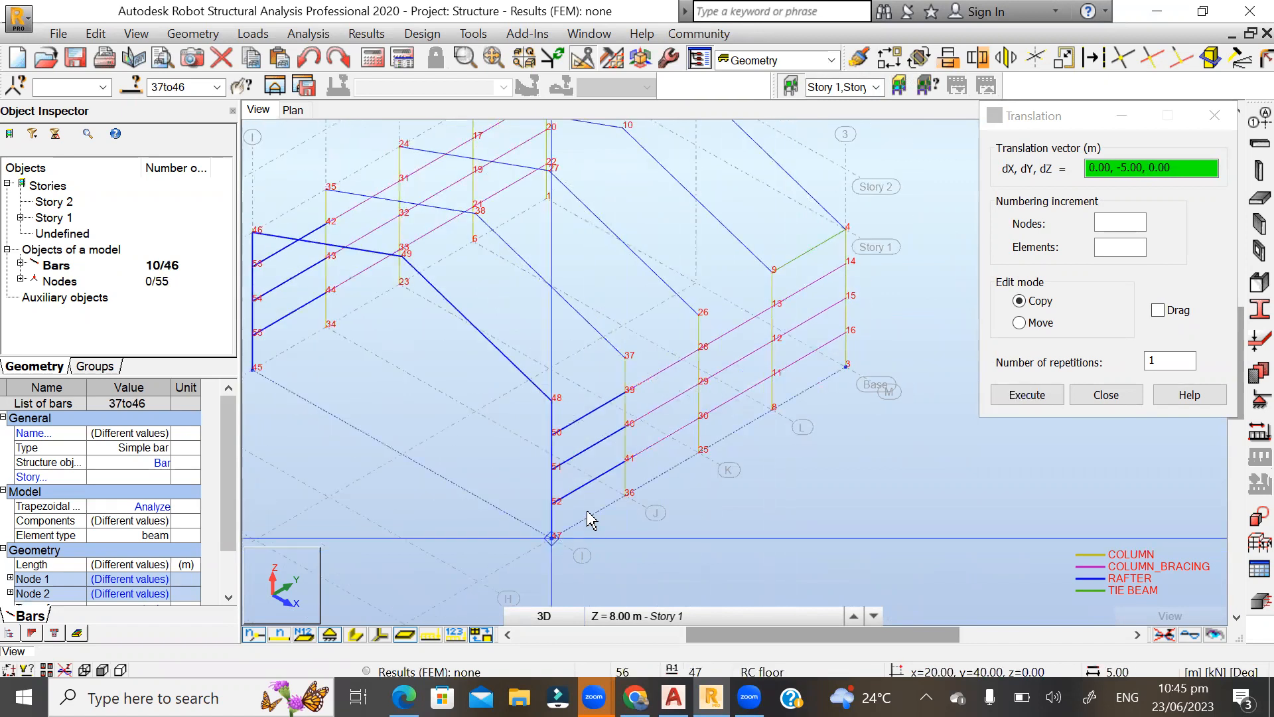
# Copy the frame and bracing at grid line I by 0, -5, 0 m with 8 repetitions, reaching grid line A.
pyautogui.scroll(-1, 803, 325)
pyautogui.scroll(-2, 803, 326)
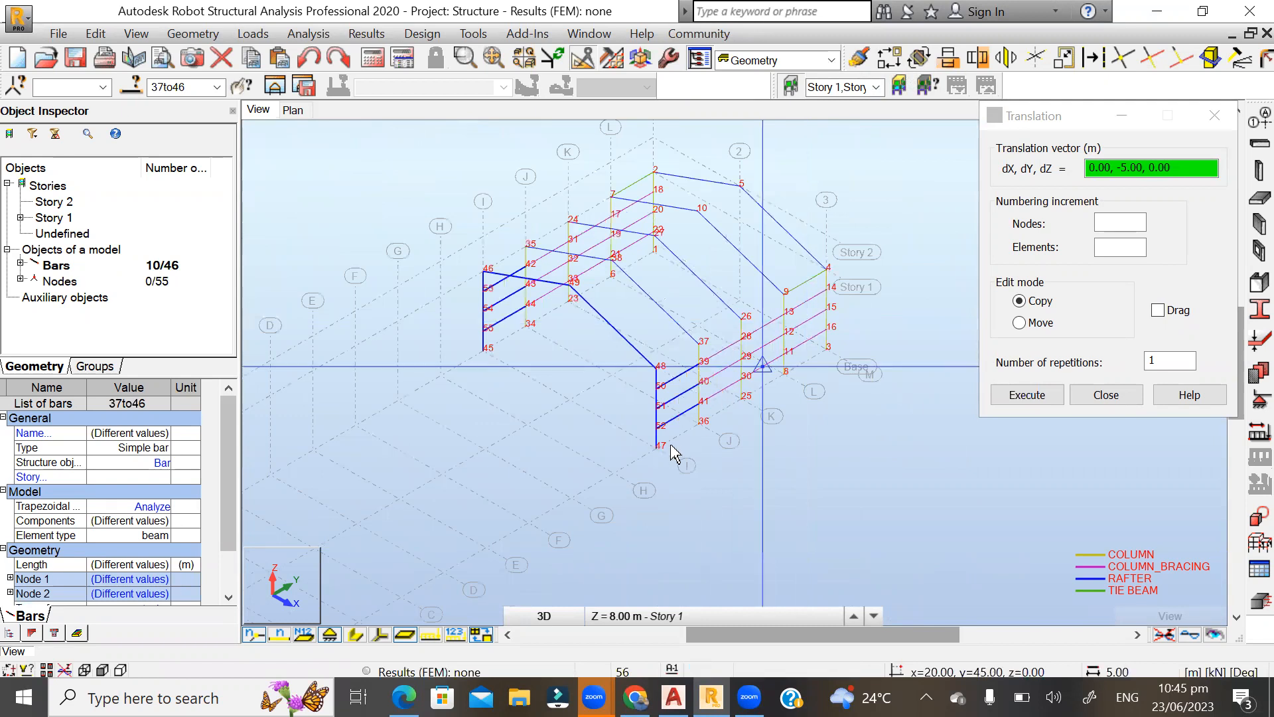
pyautogui.scroll(-2, 567, 494)
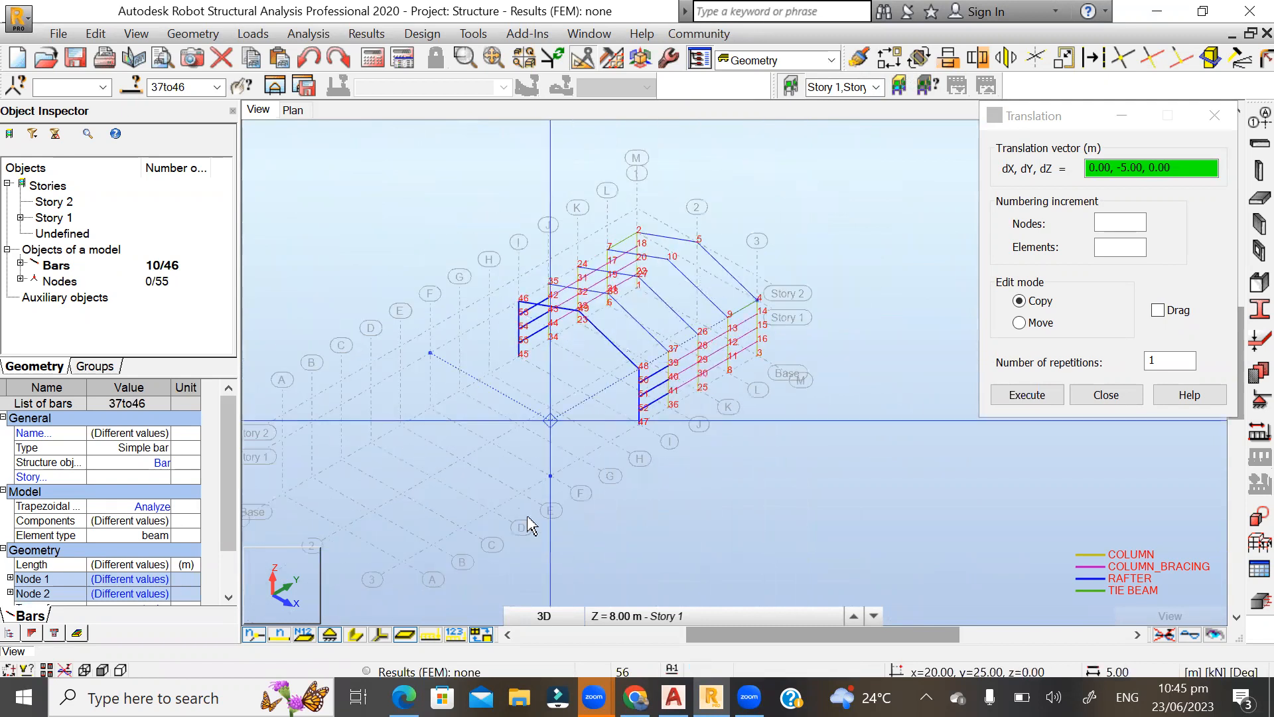
pyautogui.scroll(1, 523, 515)
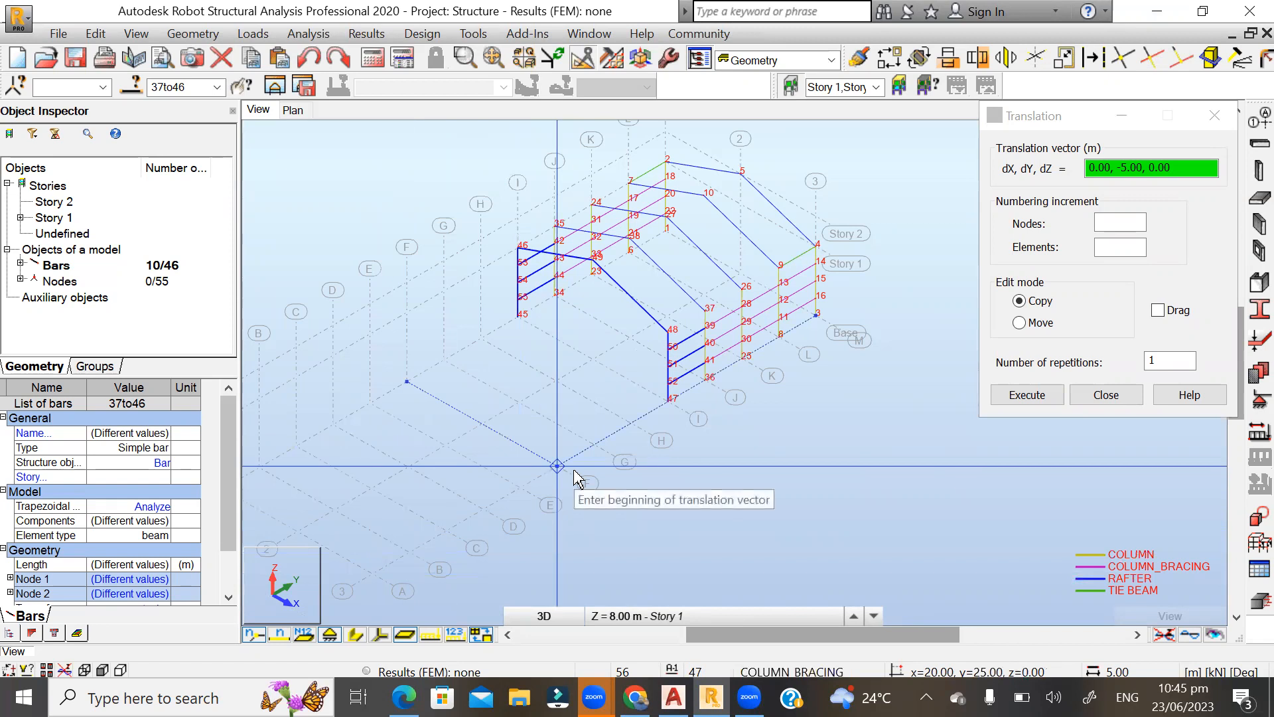
pyautogui.click(1161, 361)
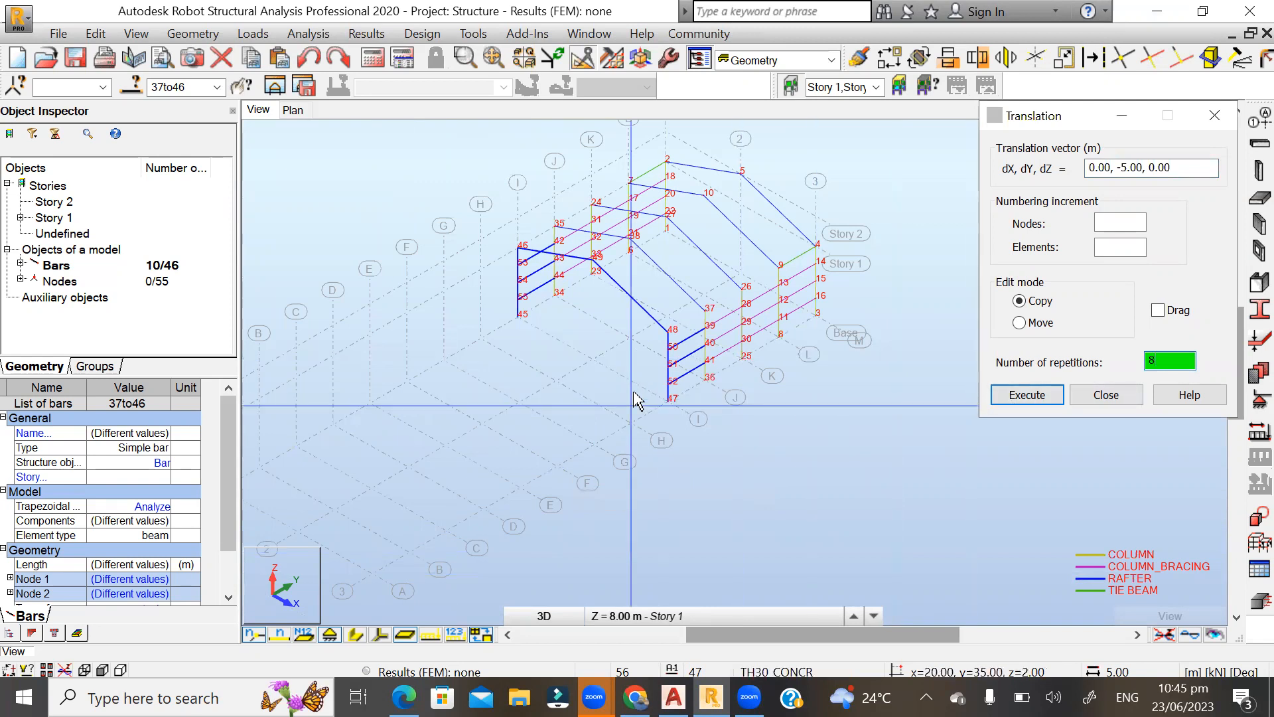
pyautogui.scroll(3, 636, 394)
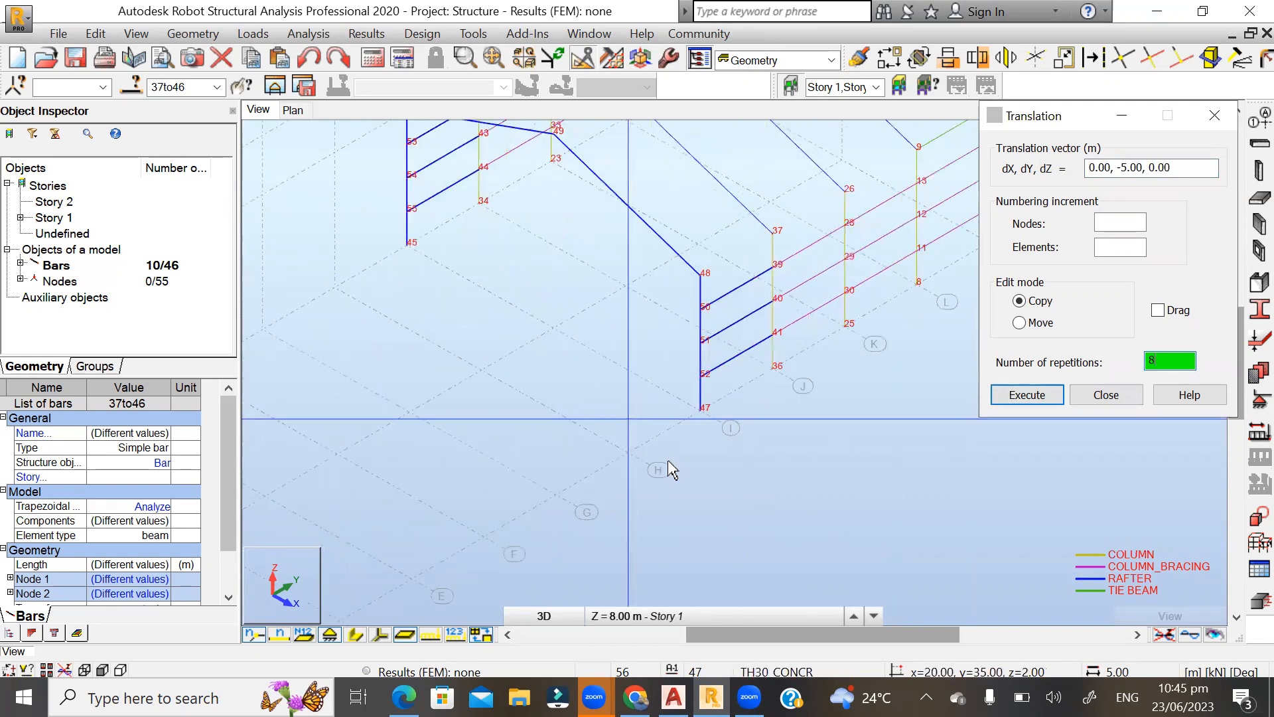
pyautogui.click(701, 412)
pyautogui.click(628, 453)
pyautogui.scroll(-1, 755, 343)
pyautogui.scroll(-3, 767, 350)
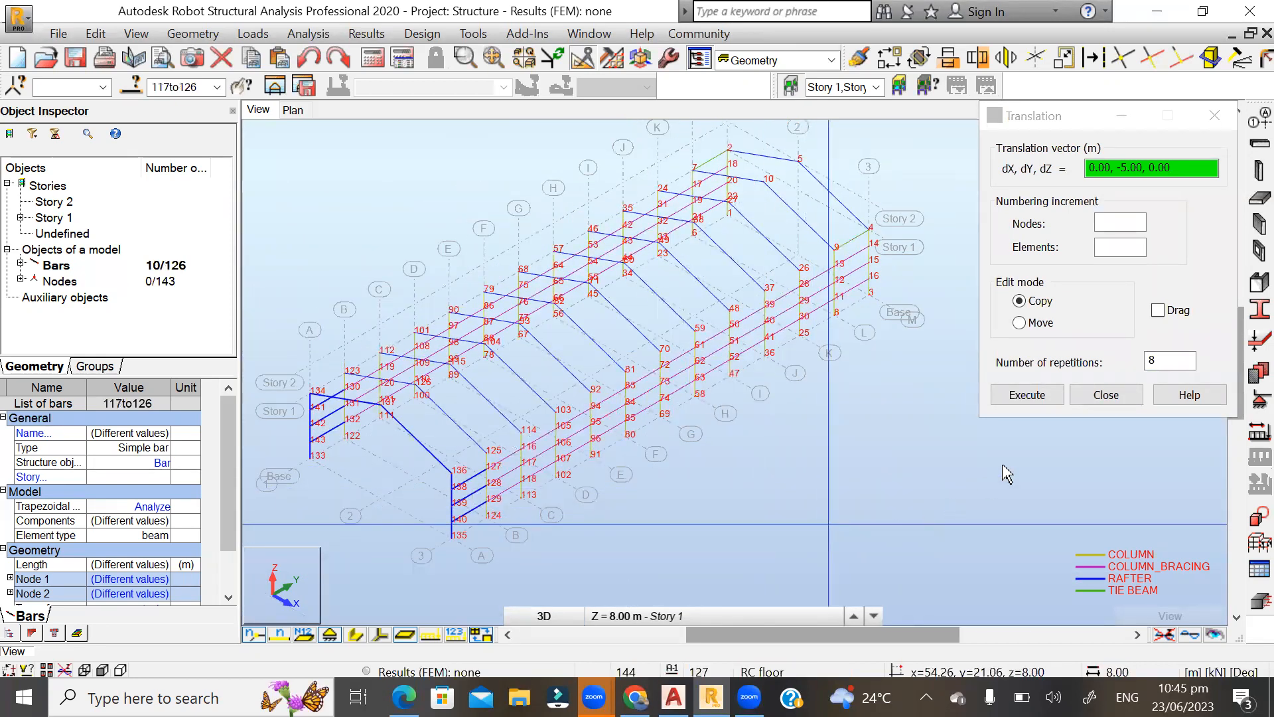
pyautogui.click(1104, 394)
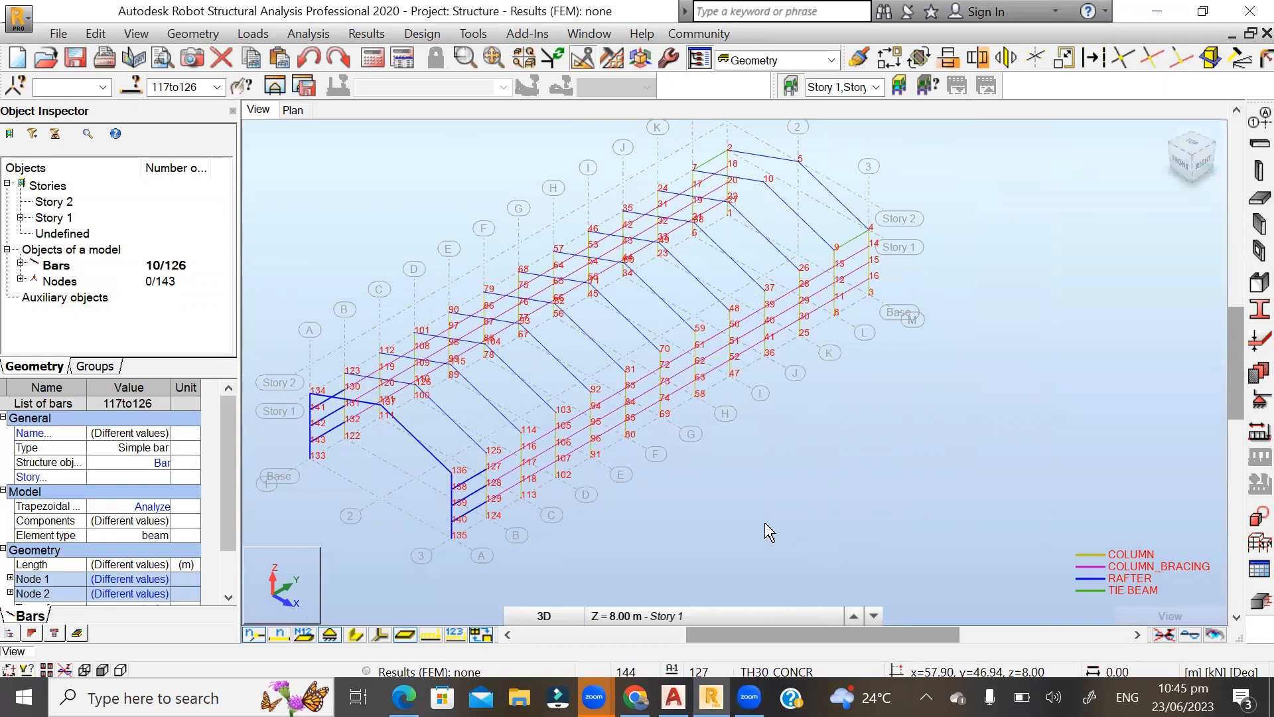
# Clear the selection and inspect the copied frames and column bracing along the whole building.
pyautogui.click(763, 530)
pyautogui.scroll(2, 465, 545)
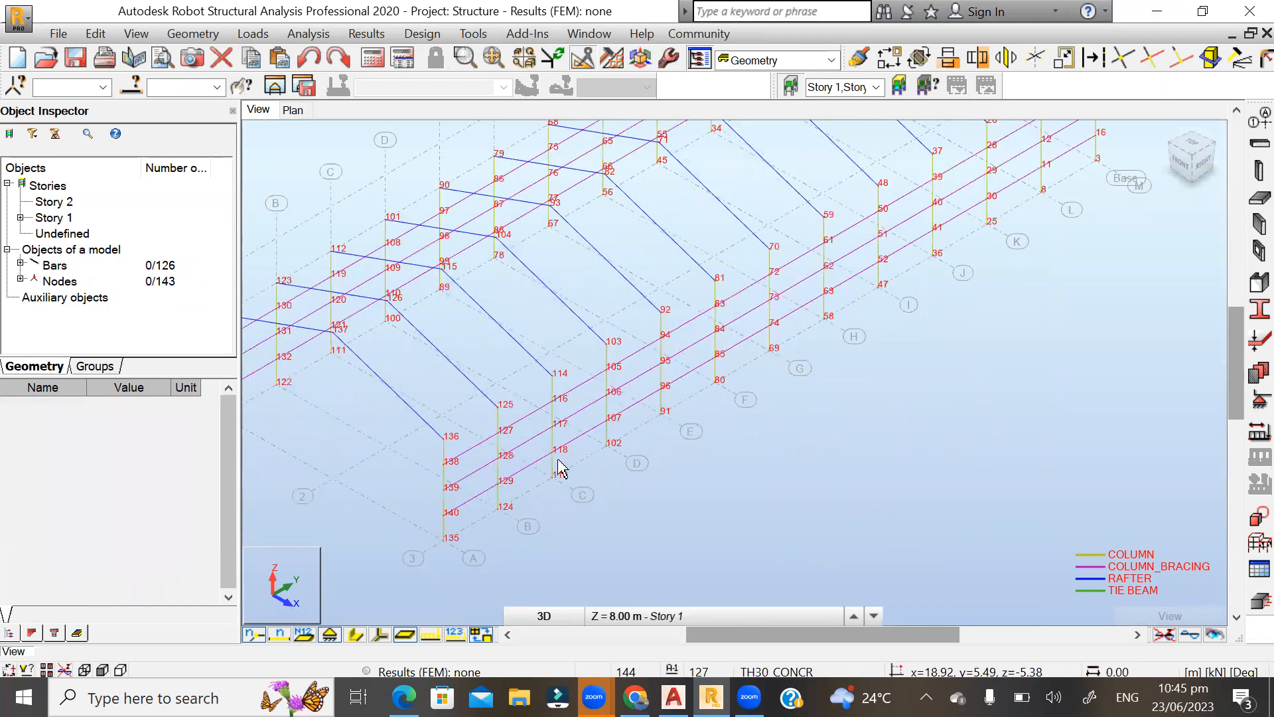
pyautogui.scroll(-2, 643, 329)
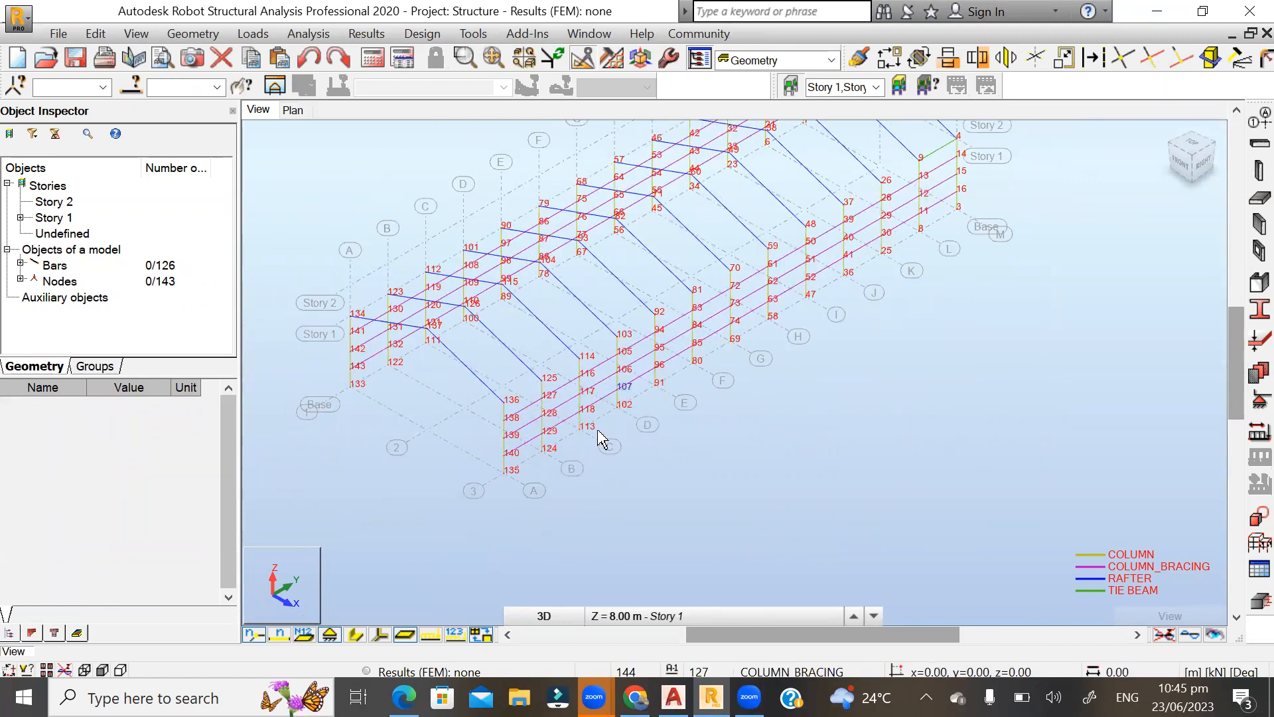
pyautogui.scroll(-1, 602, 439)
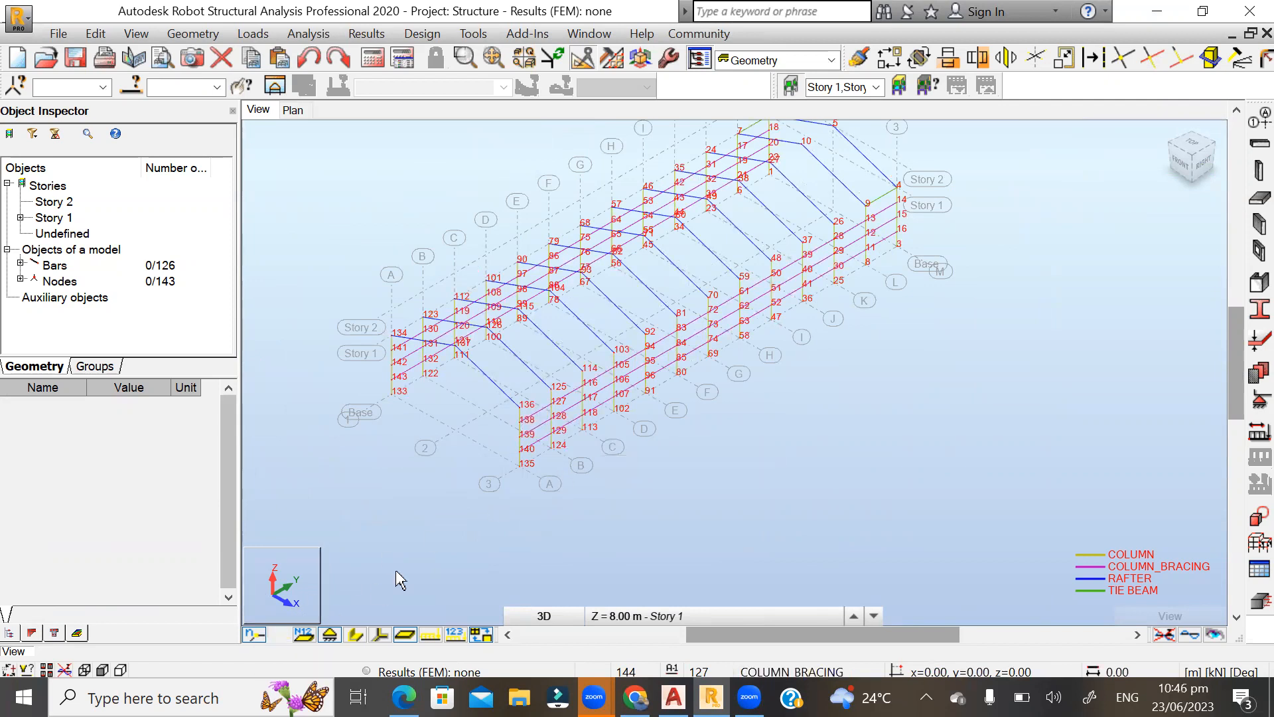
pyautogui.scroll(3, 513, 491)
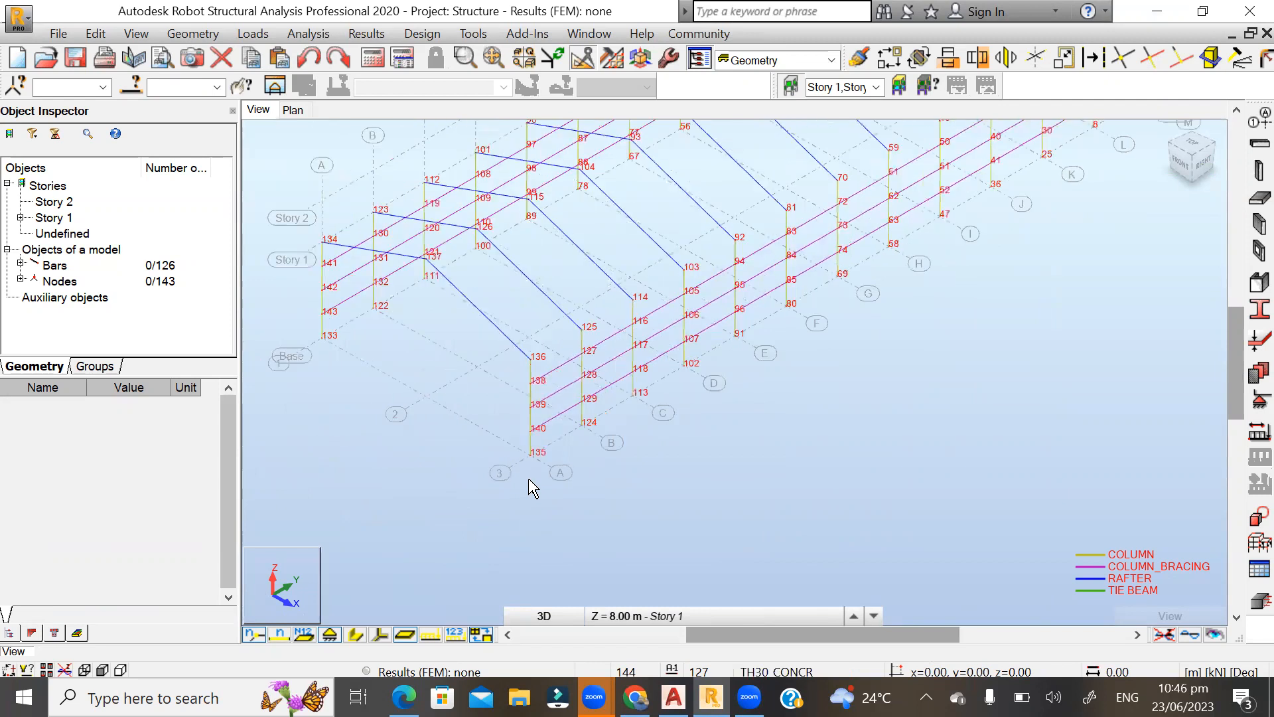
pyautogui.scroll(-1, 528, 489)
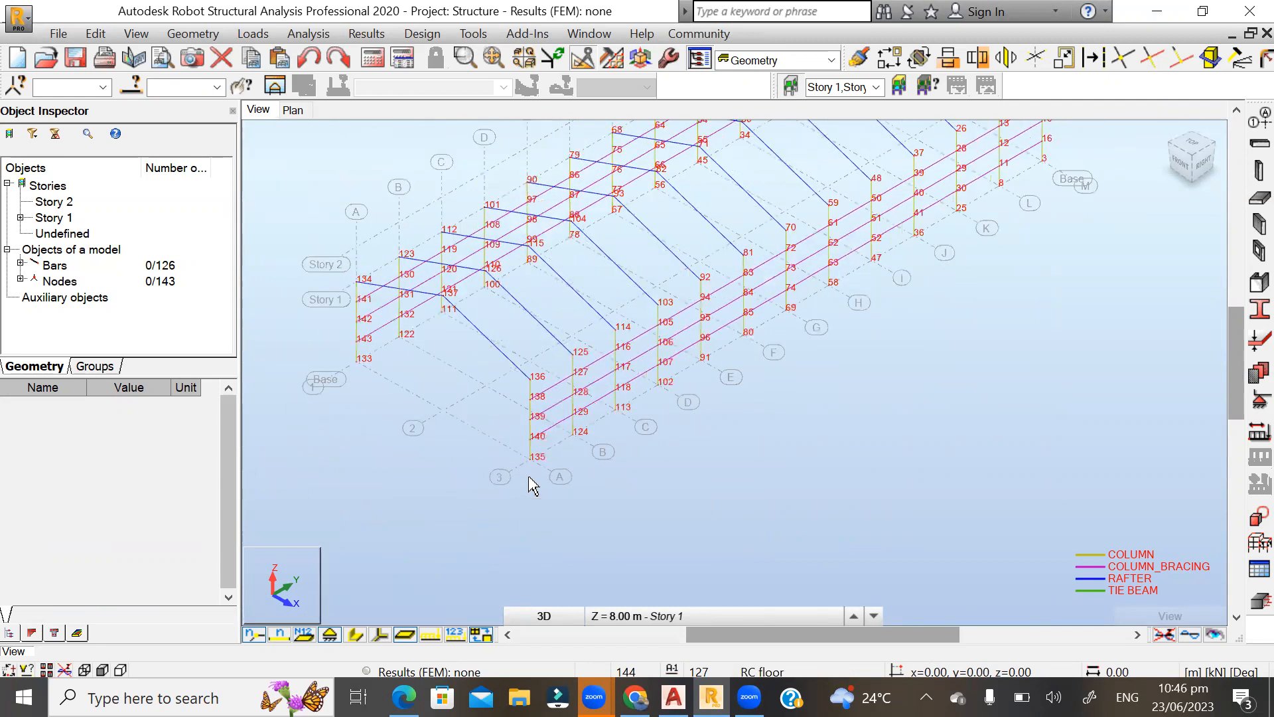
pyautogui.scroll(-1, 458, 511)
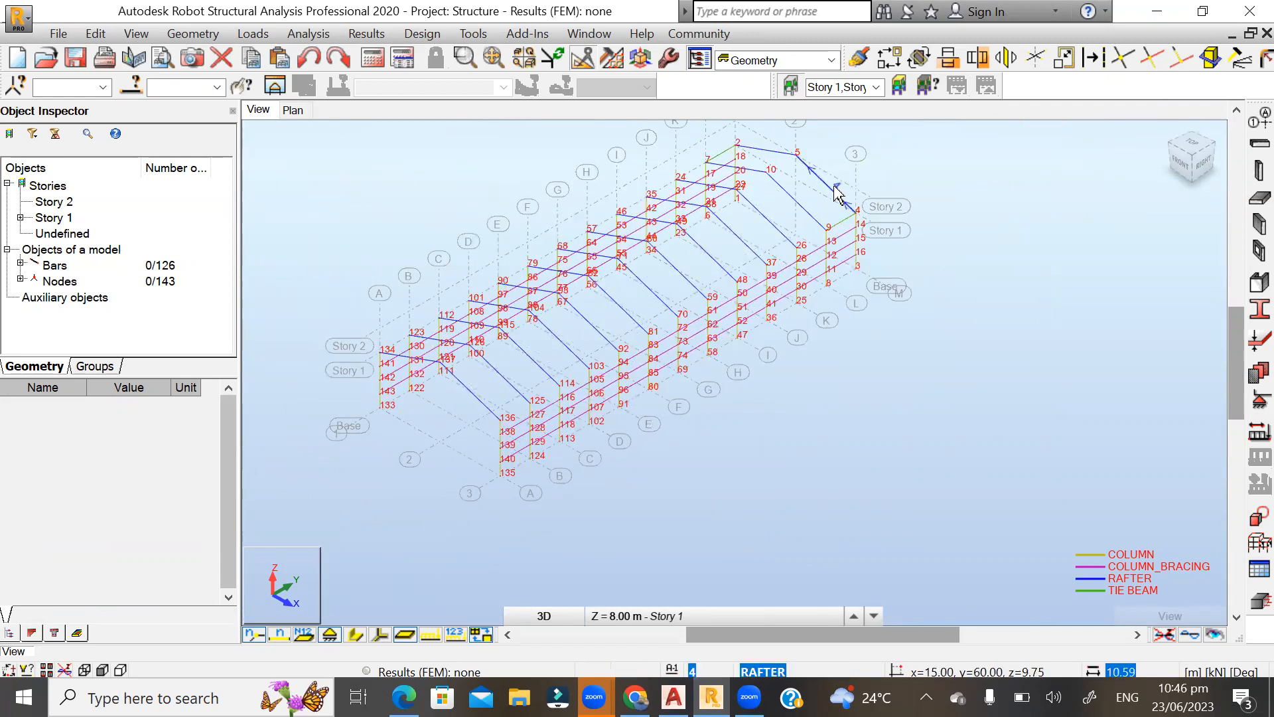
# Select both tie beams at the column tops between grid lines L and M.
pyautogui.scroll(3, 846, 194)
pyautogui.scroll(2, 829, 255)
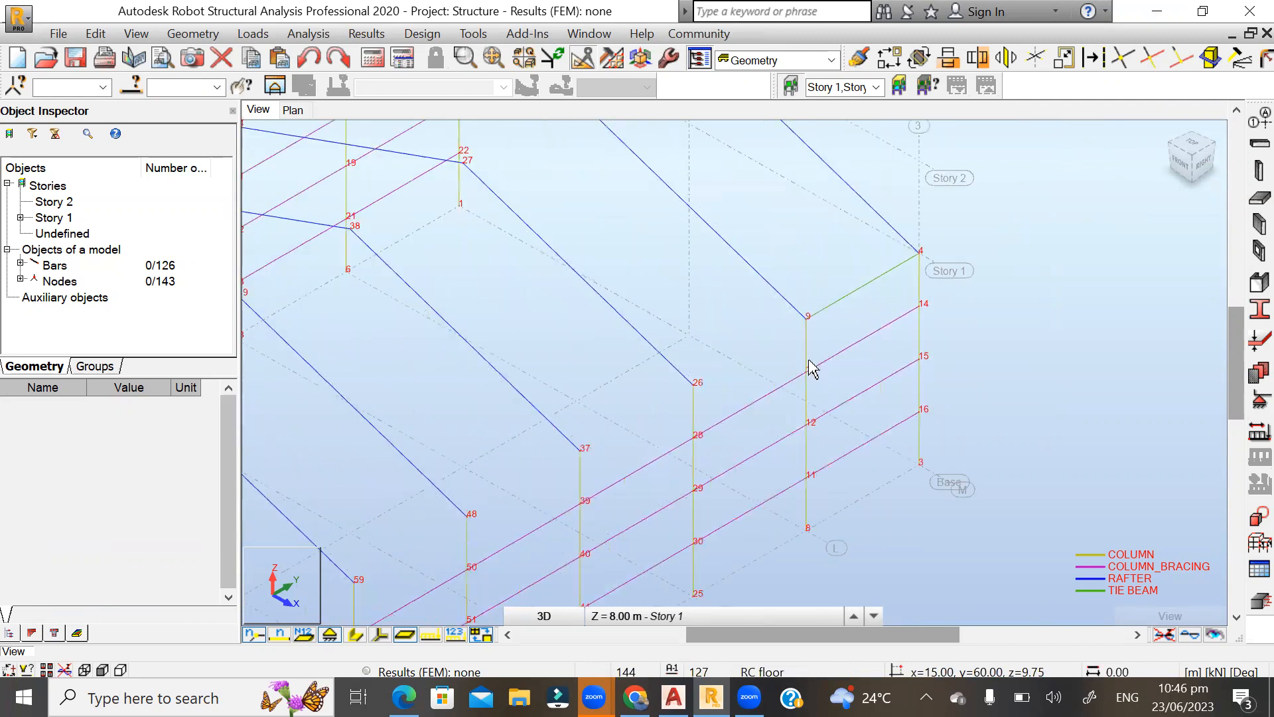
pyautogui.click(845, 302)
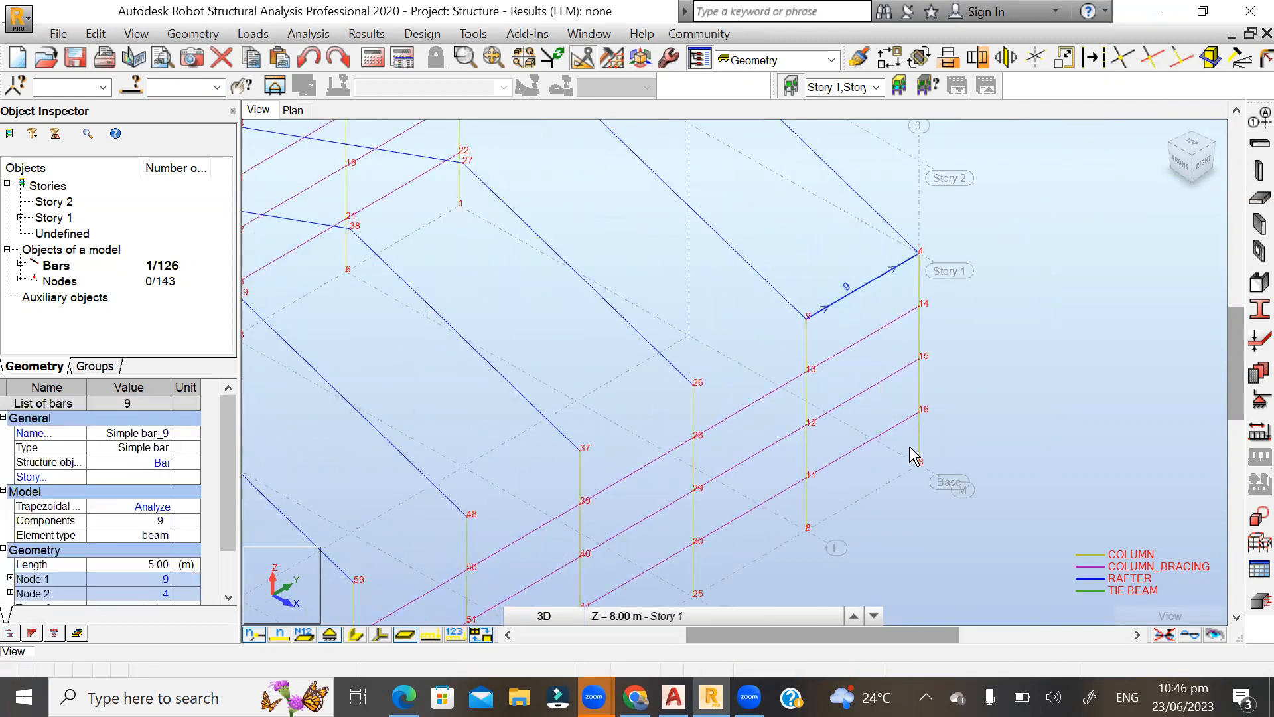
pyautogui.scroll(-3, 915, 455)
pyautogui.scroll(3, 747, 239)
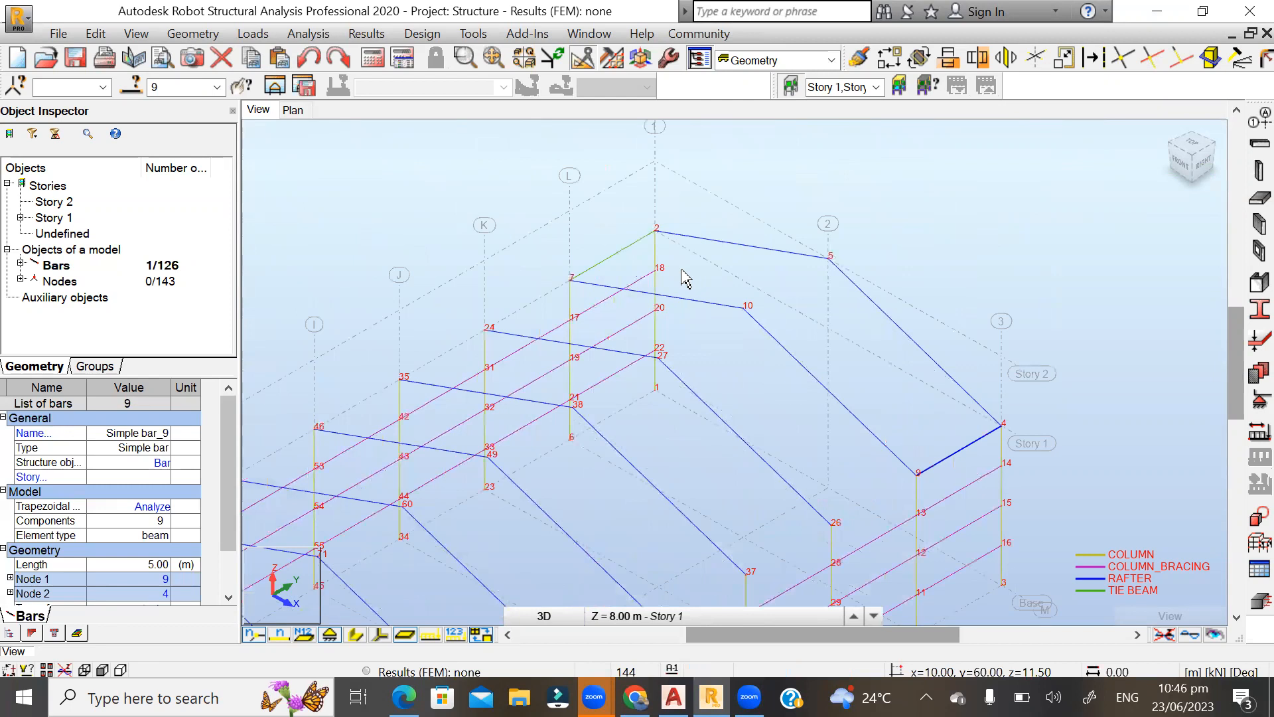
pyautogui.keyDown('ctrl'); pyautogui.click(716, 256); pyautogui.keyUp('ctrl')
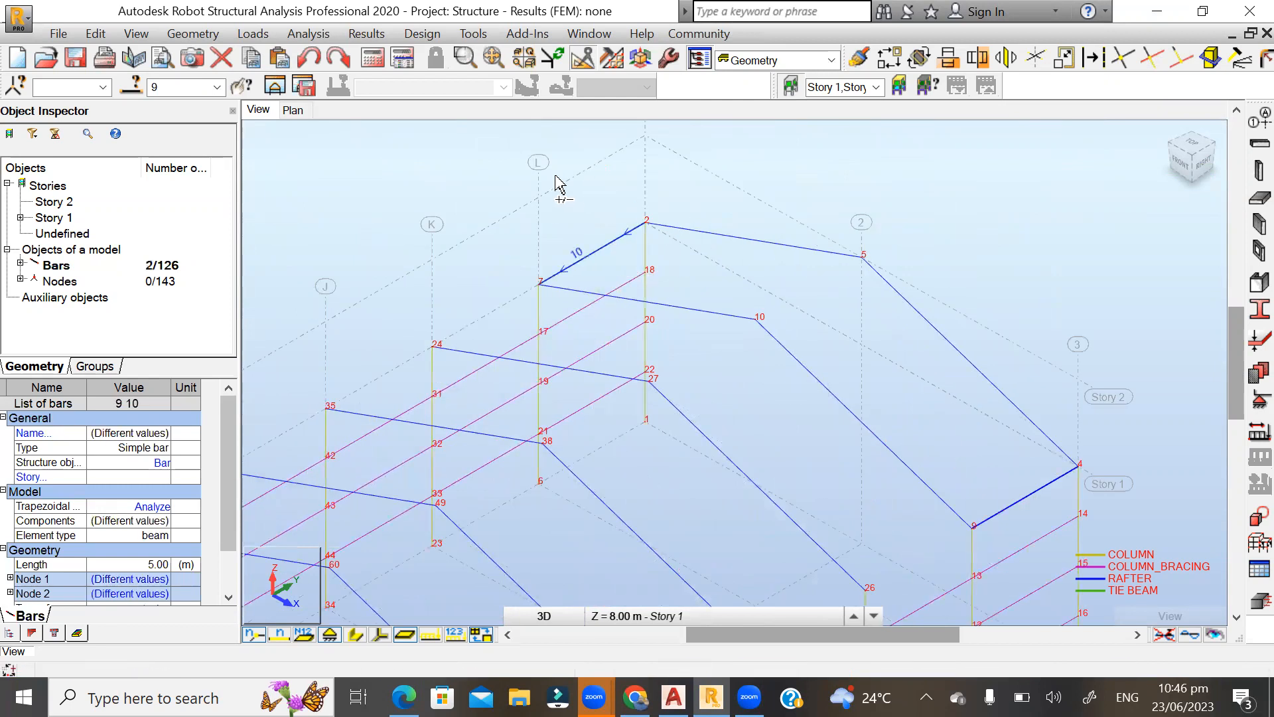
# Copy the two selected tie beams by 0, -5, 0 m with 11 repetitions along the building.
pyautogui.scroll(-3, 693, 202)
pyautogui.scroll(-1, 693, 202)
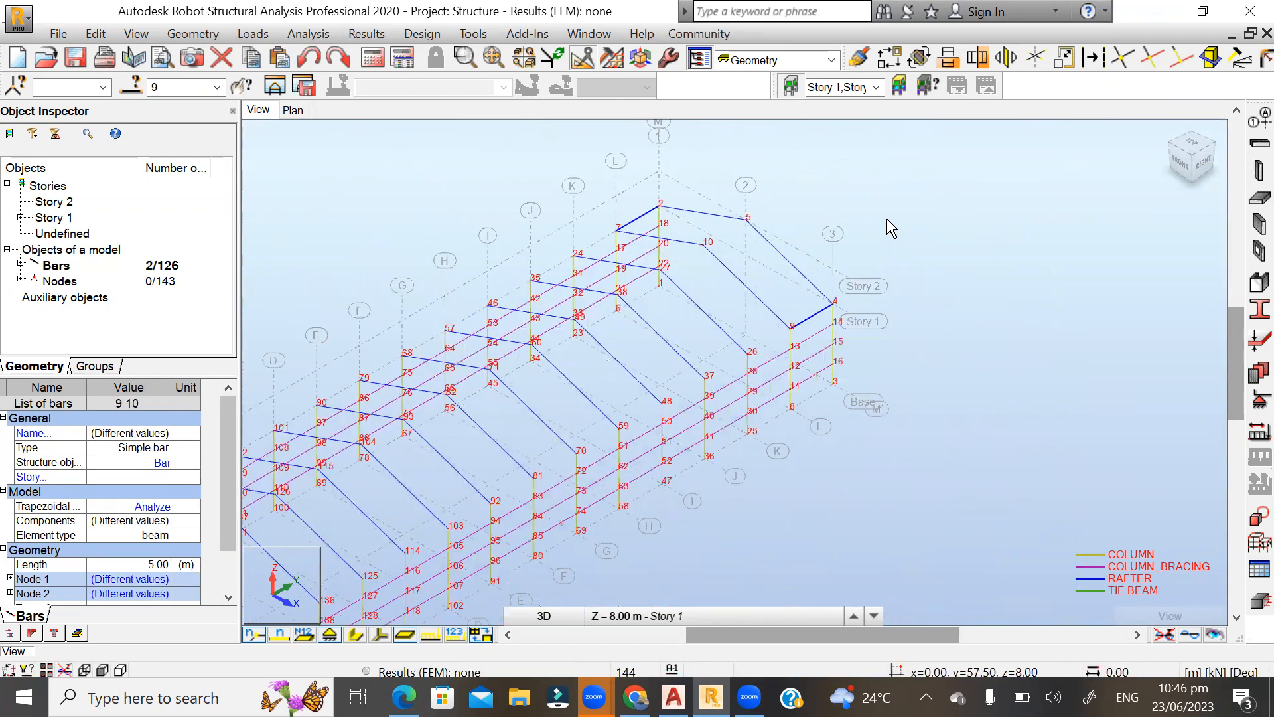
pyautogui.click(889, 59)
pyautogui.moveTo(1162, 357); pyautogui.dragTo(1121, 363)
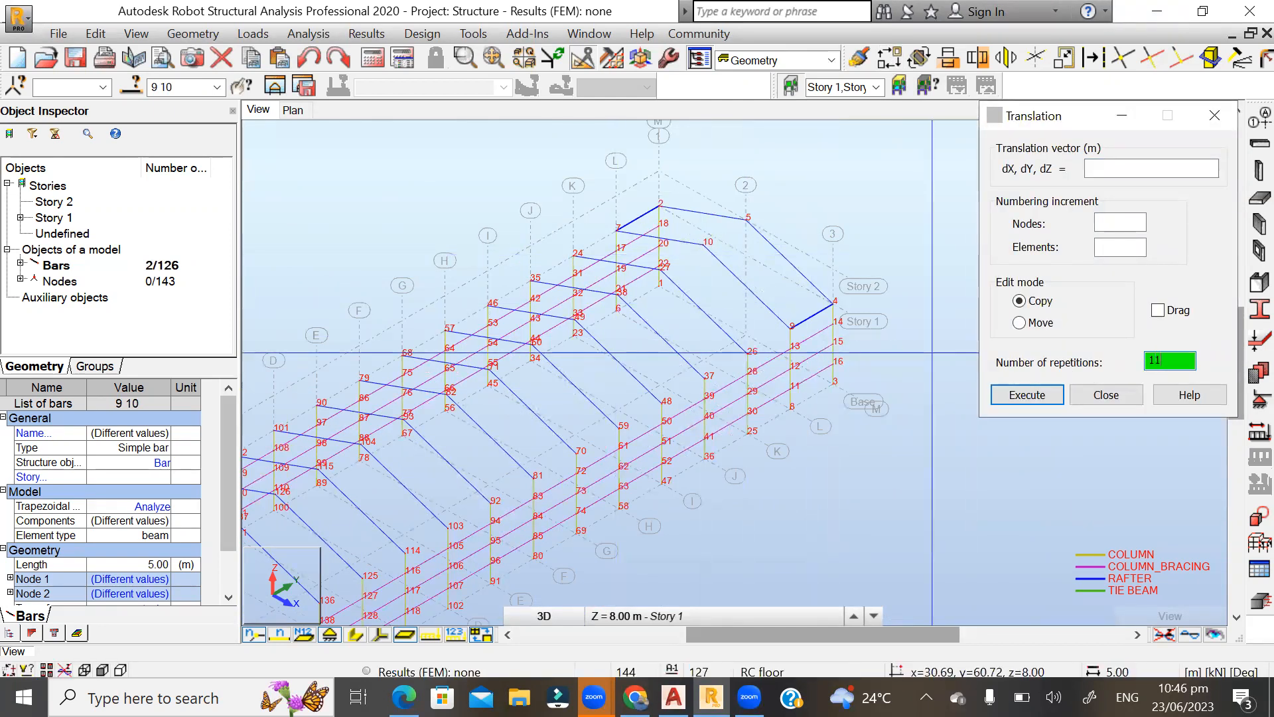
pyautogui.scroll(5, 777, 350)
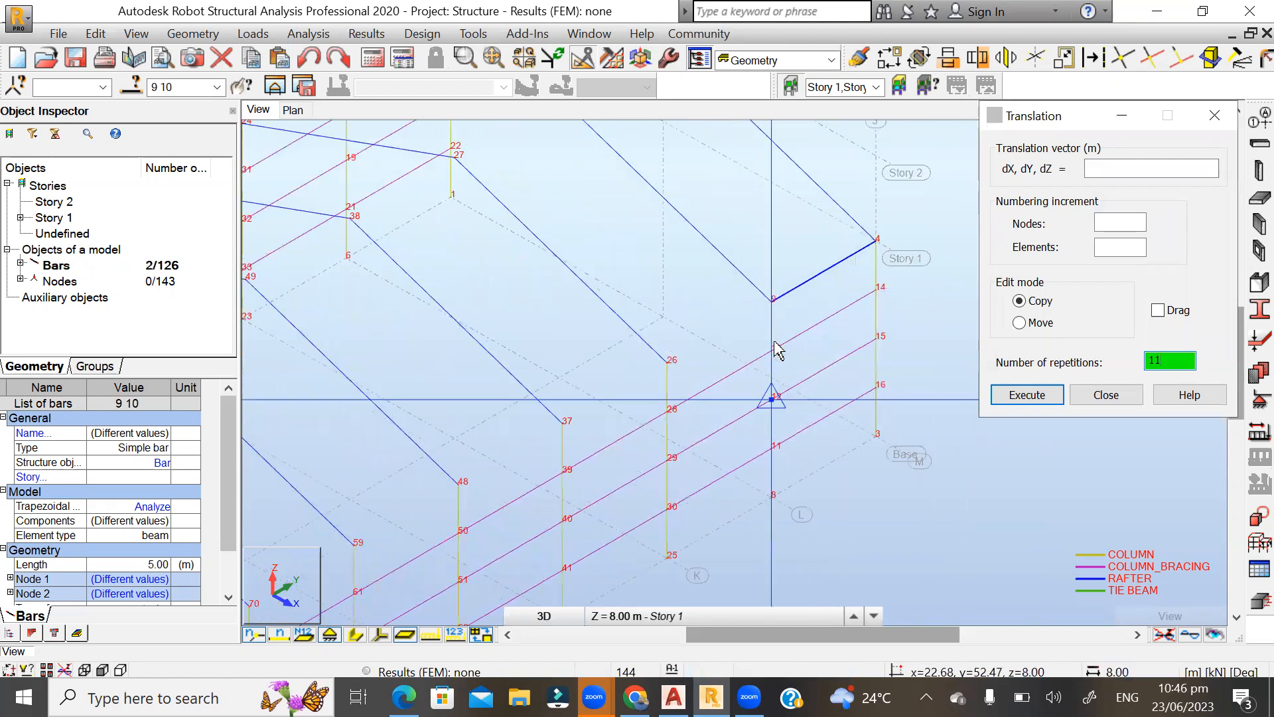
pyautogui.click(772, 298)
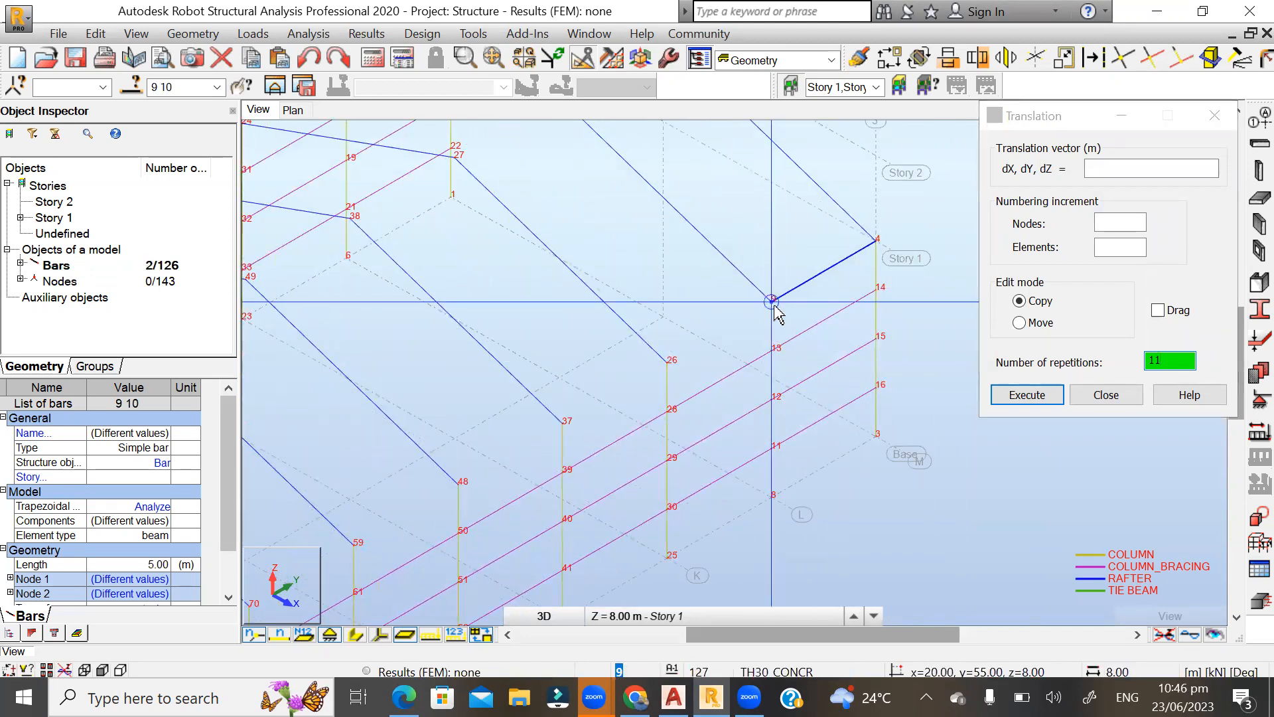
pyautogui.click(667, 360)
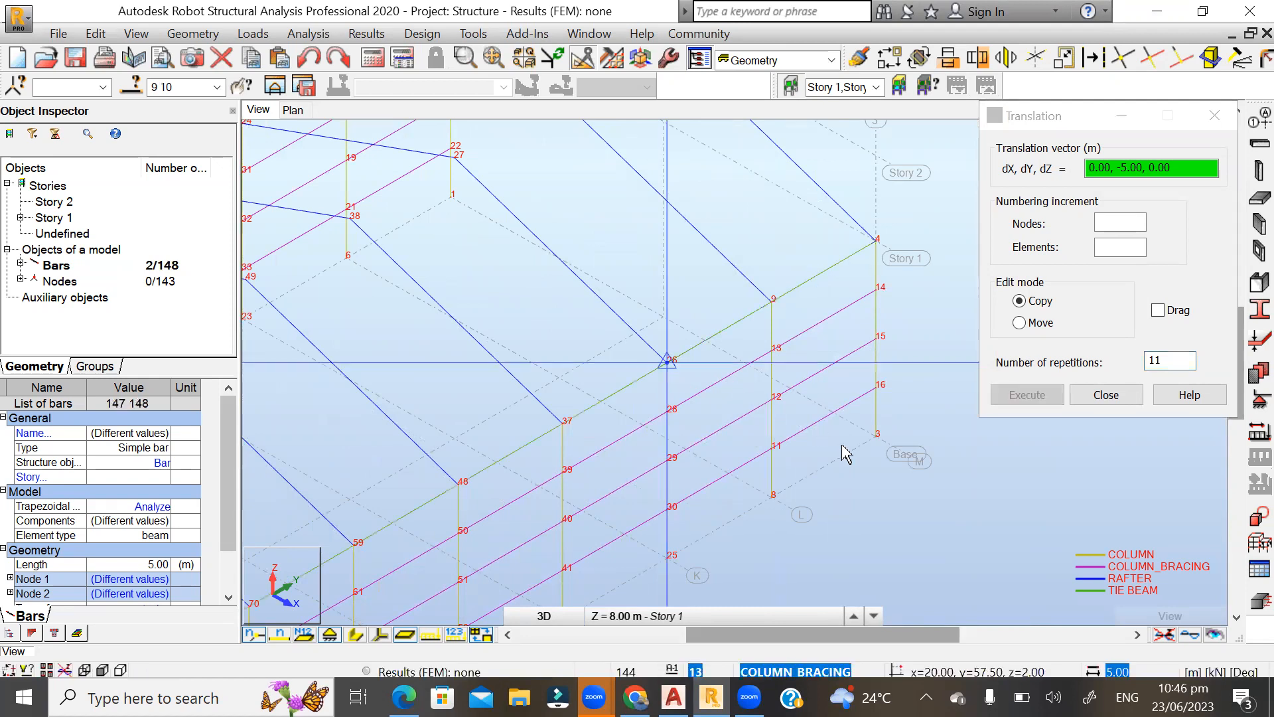
# Finish copying the tie beams, clear the selection and hide the node numbers across the whole building.
pyautogui.click(1104, 396)
pyautogui.click(971, 304)
pyautogui.scroll(-4, 973, 303)
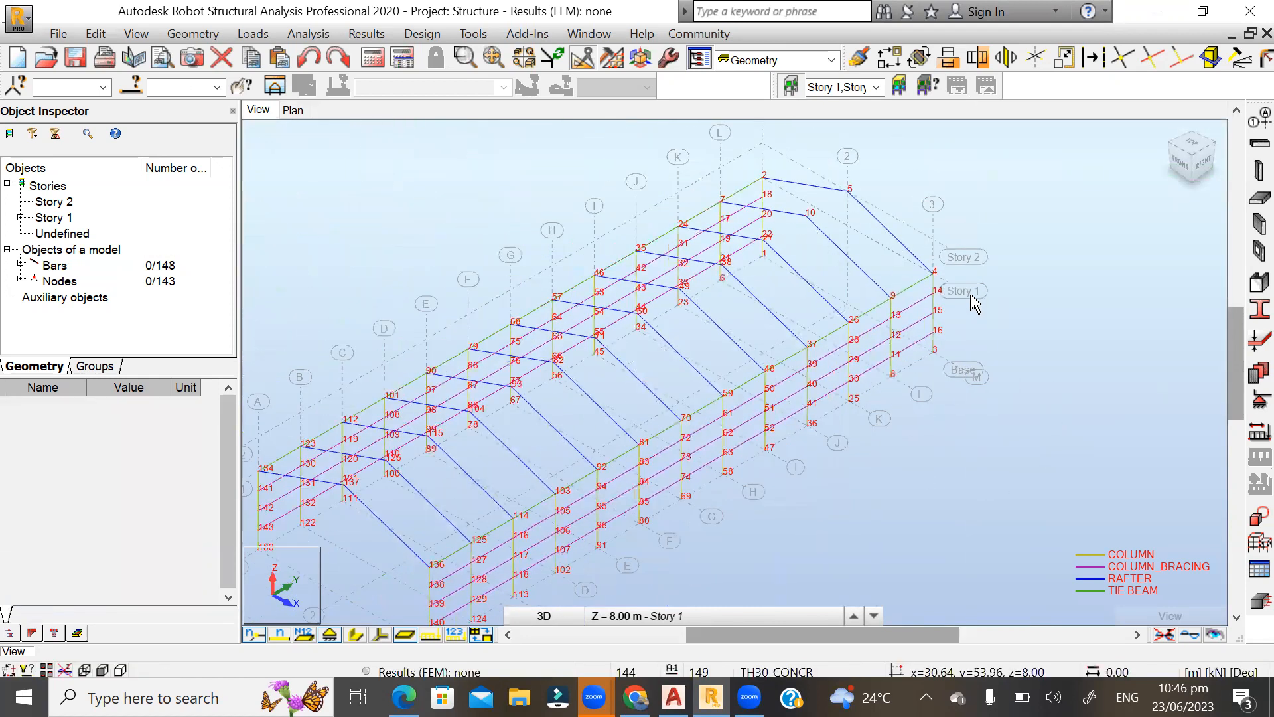
pyautogui.scroll(-1, 785, 256)
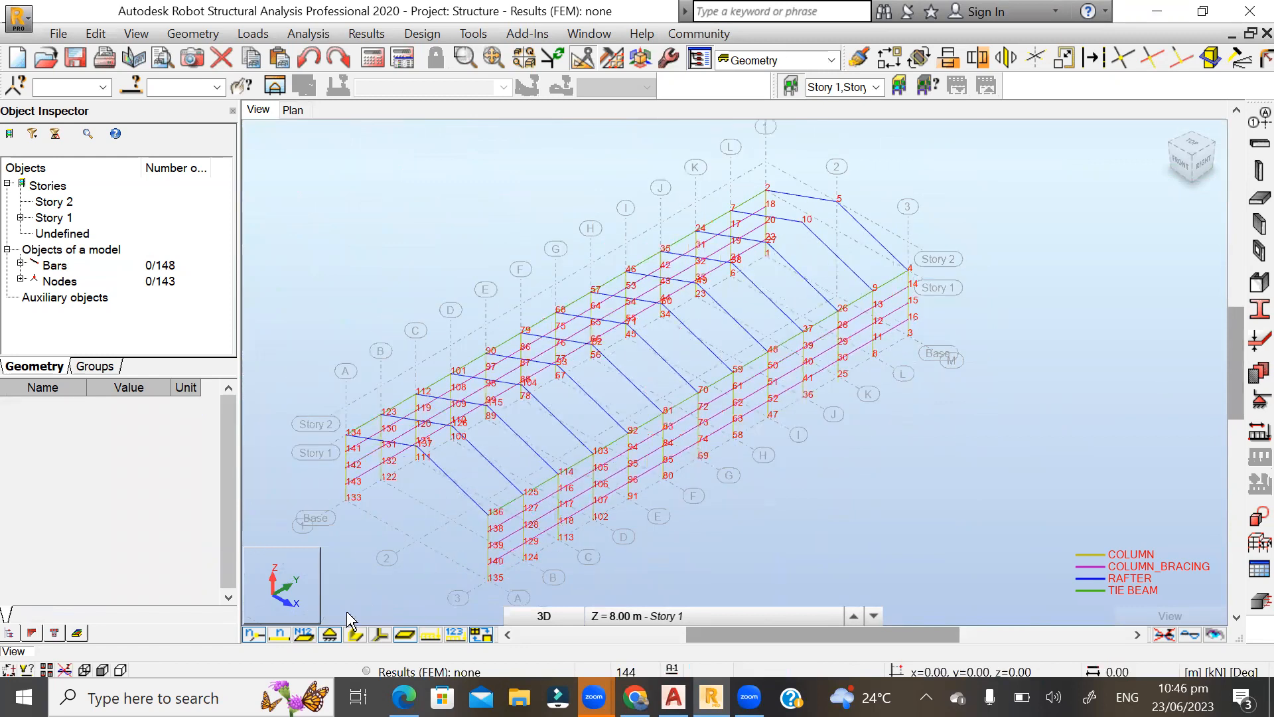
pyautogui.click(257, 638)
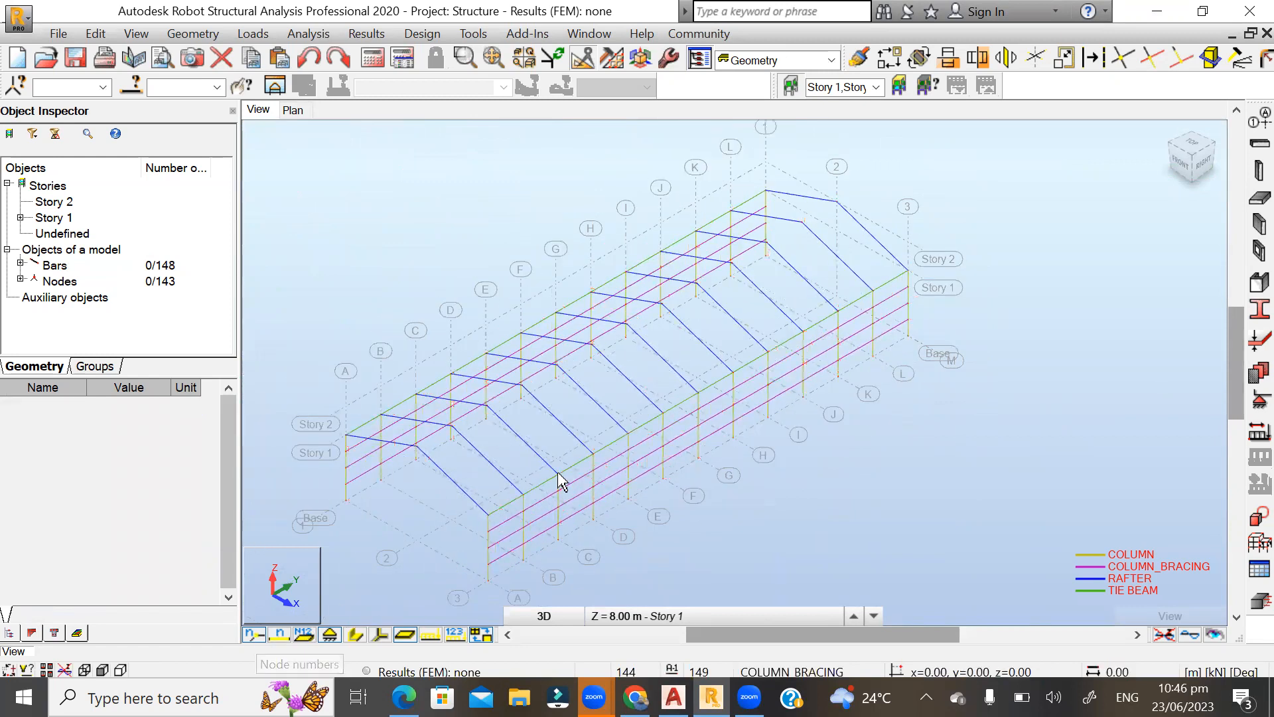
# View the building from its opposite long side and display the section shapes of all bars.
pyautogui.scroll(-1, 418, 330)
pyautogui.keyDown('shift'); pyautogui.moveTo(402, 252); pyautogui.dragTo(500, 248, button='middle'); pyautogui.keyUp('shift')
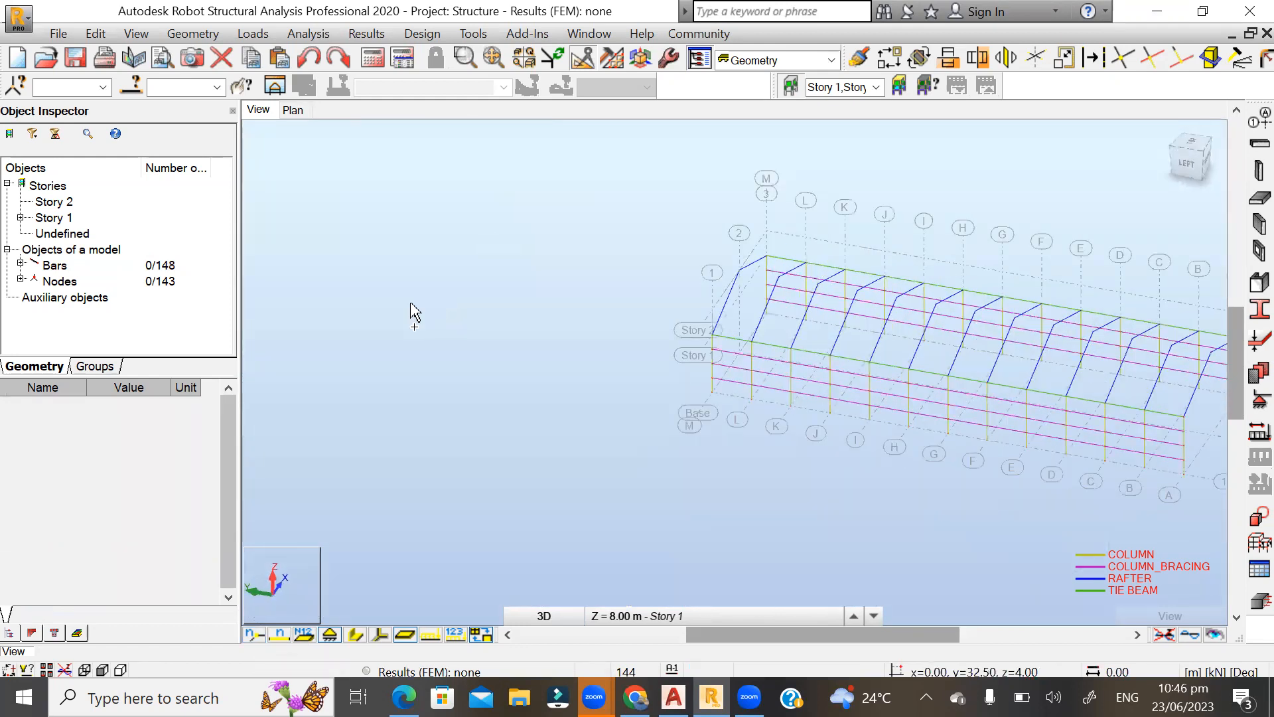
pyautogui.scroll(-1, 440, 315)
pyautogui.scroll(-2, 1062, 412)
pyautogui.scroll(3, 1080, 413)
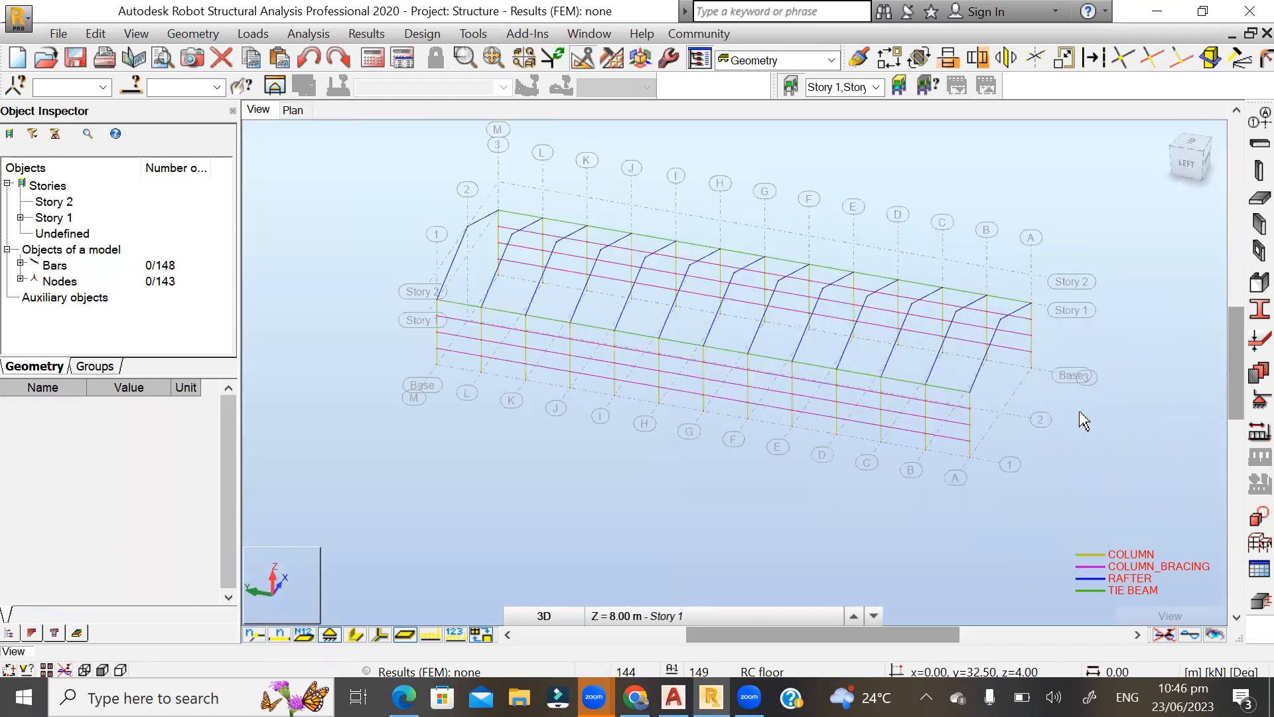
pyautogui.click(356, 634)
# Examine the shaded columns, rafters, tie beams and column bracing from both ends and close to the frames near grid line M.
pyautogui.keyDown('shift'); pyautogui.moveTo(1060, 368); pyautogui.dragTo(961, 358, button='middle'); pyautogui.keyUp('shift')
pyautogui.scroll(-3, 1089, 347)
pyautogui.keyDown('shift'); pyautogui.moveTo(547, 468); pyautogui.dragTo(606, 470, button='middle'); pyautogui.keyUp('shift')
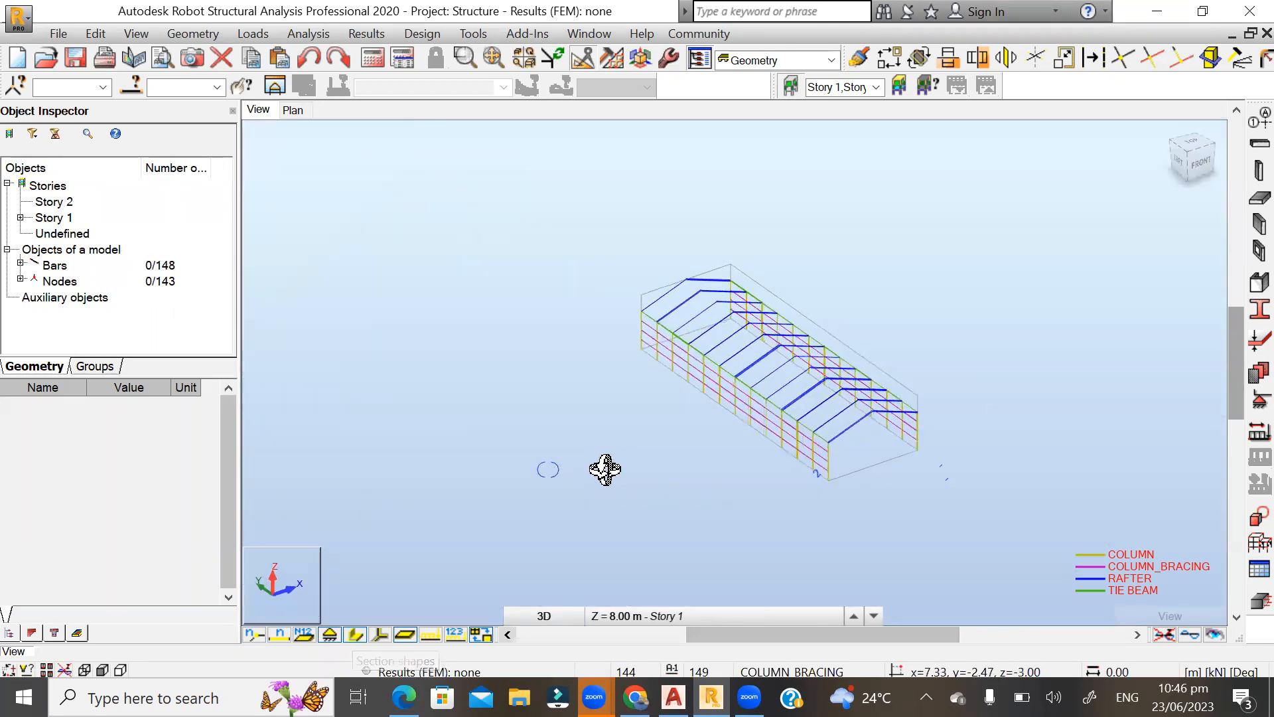
pyautogui.scroll(6, 914, 451)
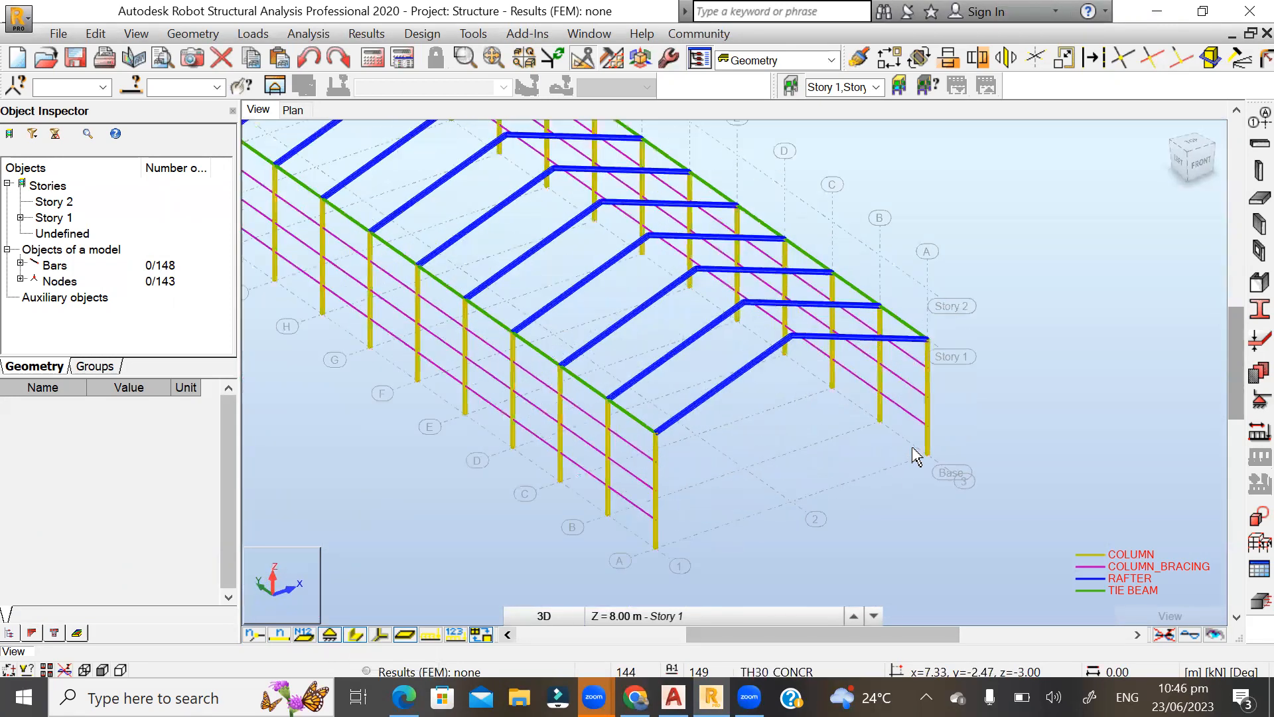
pyautogui.keyDown('shift'); pyautogui.moveTo(641, 529); pyautogui.dragTo(649, 398, button='middle'); pyautogui.keyUp('shift')
pyautogui.scroll(-4, 722, 352)
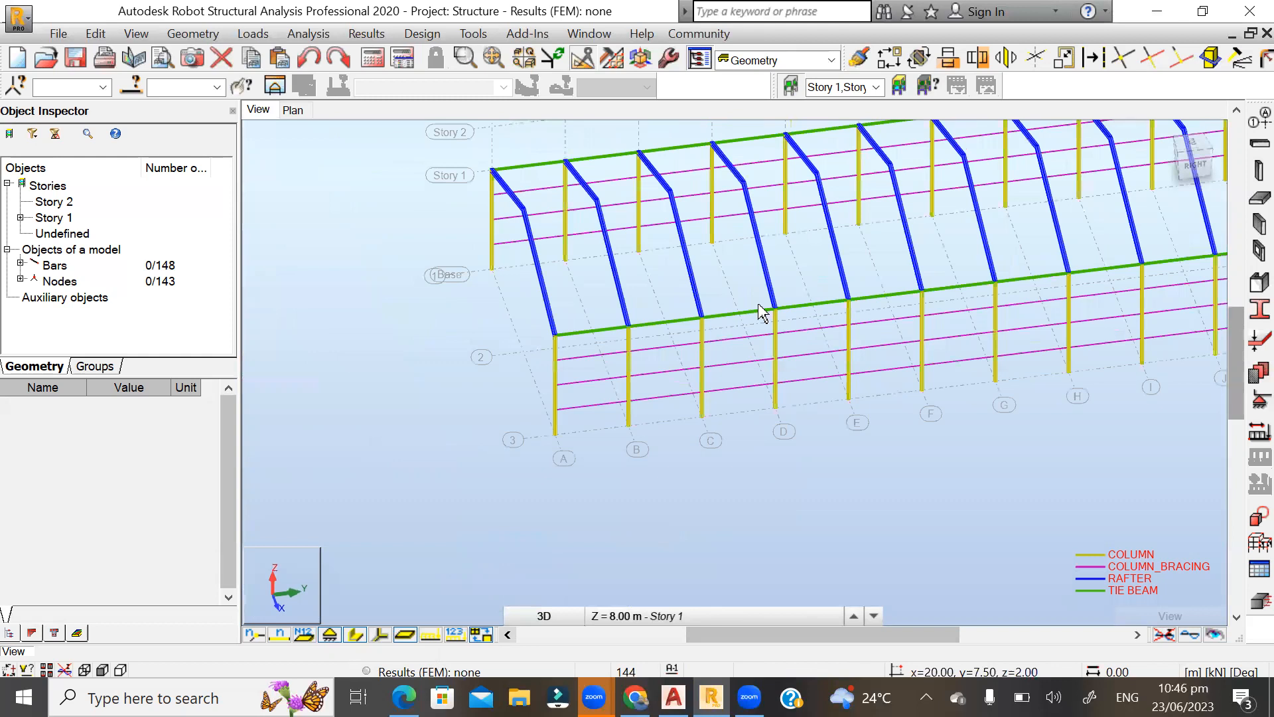
pyautogui.keyDown('shift'); pyautogui.moveTo(709, 470); pyautogui.dragTo(957, 225, button='middle'); pyautogui.keyUp('shift')
pyautogui.scroll(5, 963, 253)
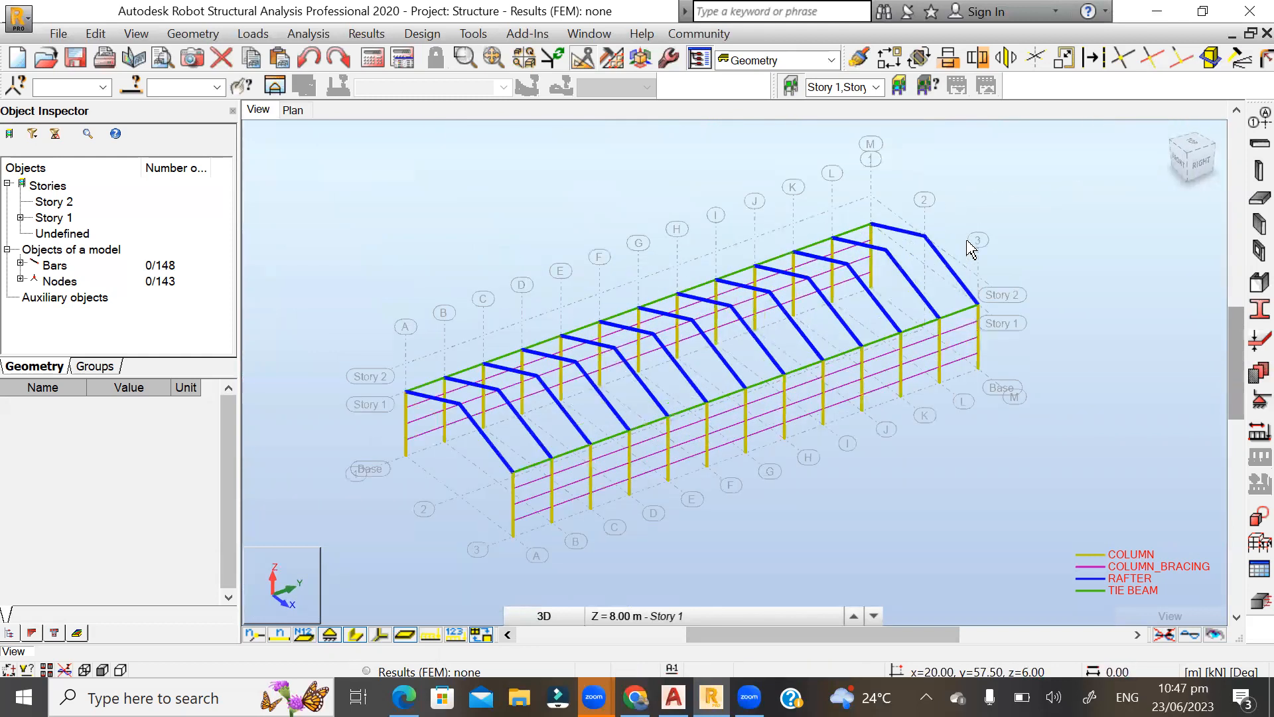
pyautogui.scroll(2, 823, 272)
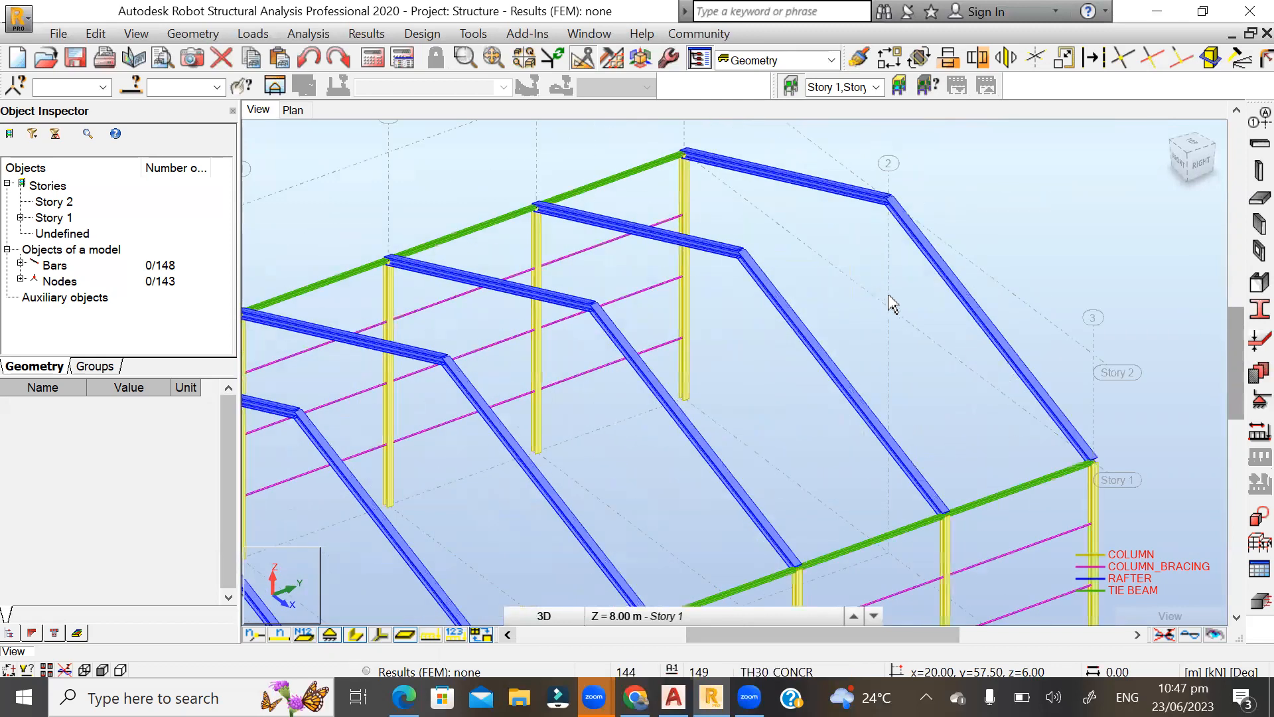
pyautogui.scroll(-3, 919, 225)
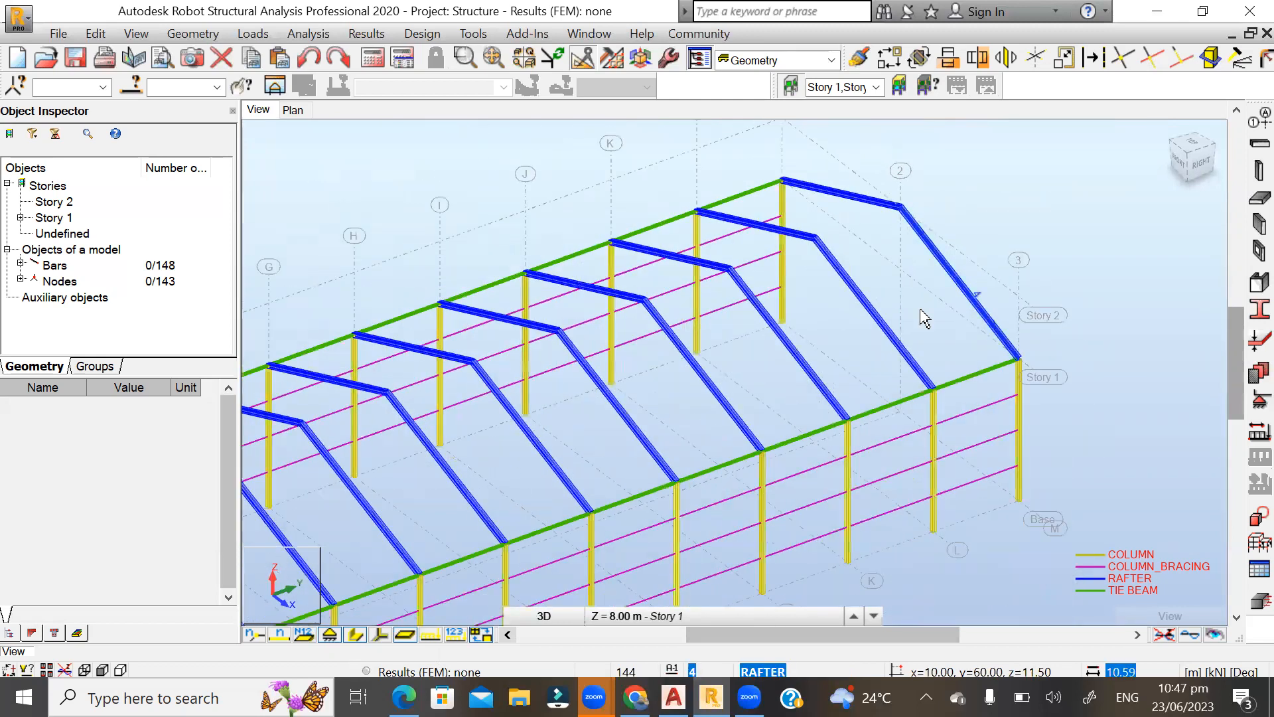
pyautogui.scroll(2, 908, 238)
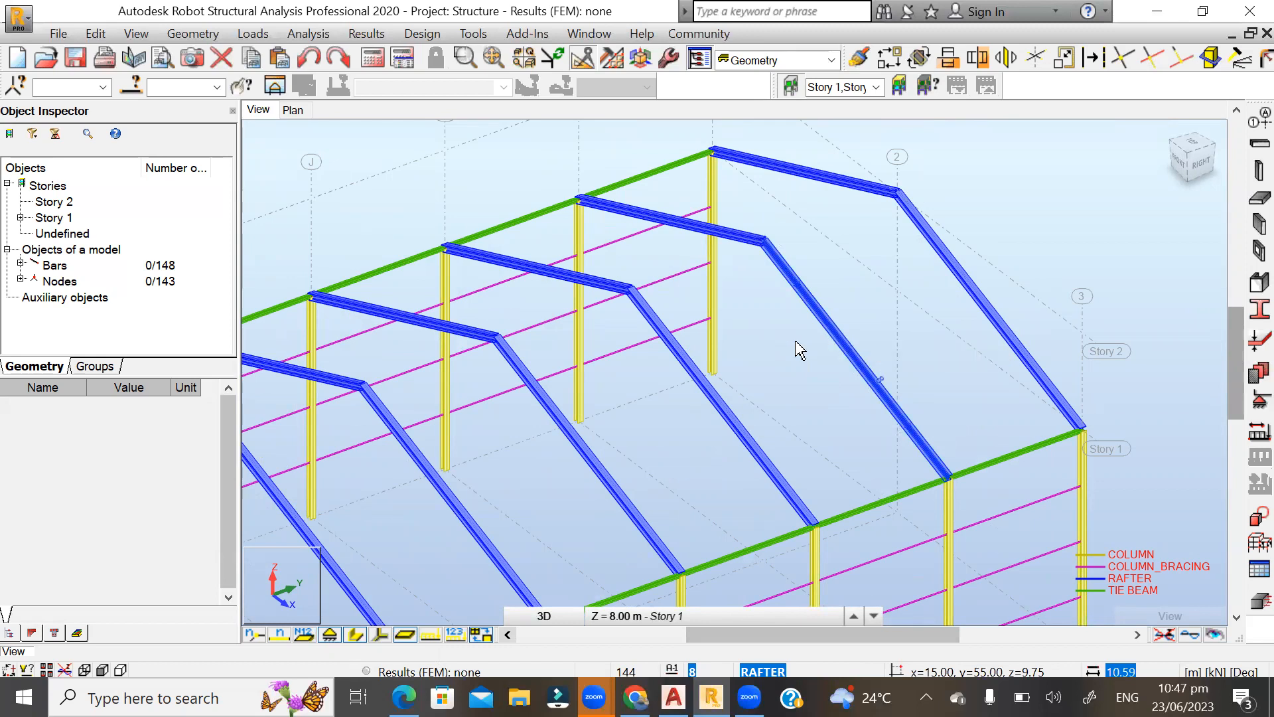
# Turn off the section shapes and select the rafter between grid lines 2 and 3 of the end frame at grid line M.
pyautogui.click(355, 636)
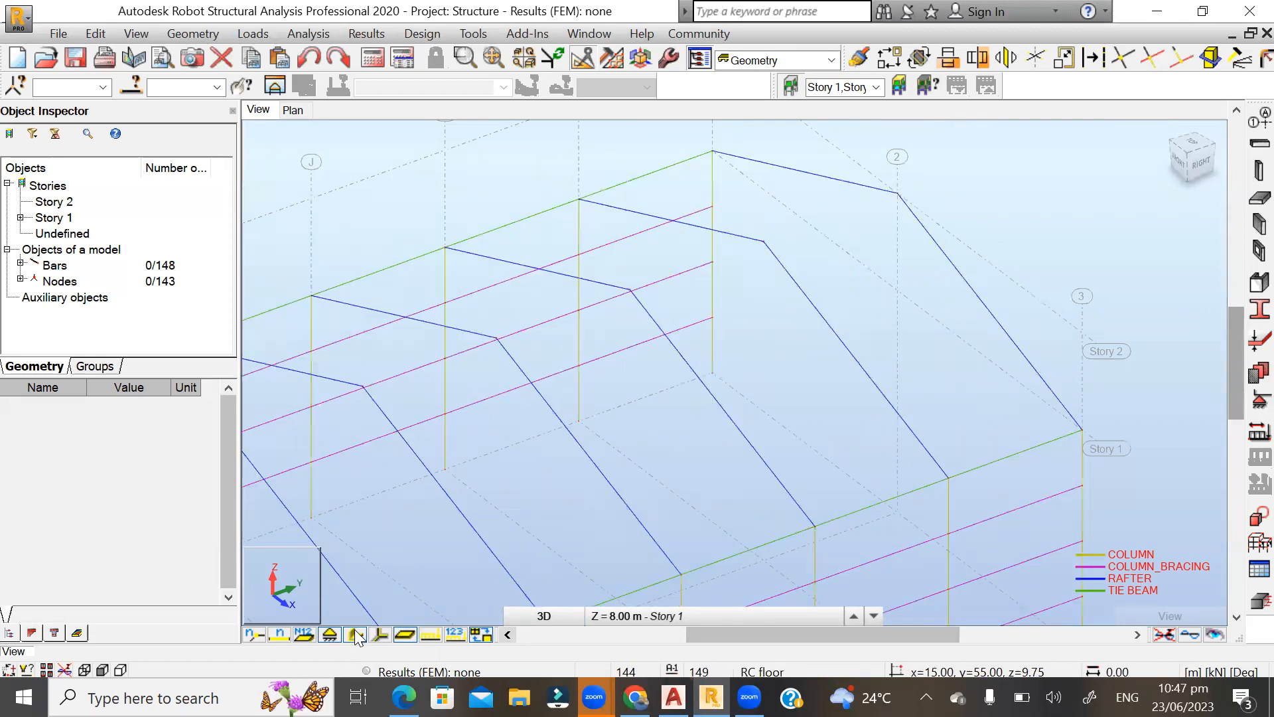
pyautogui.scroll(-2, 897, 273)
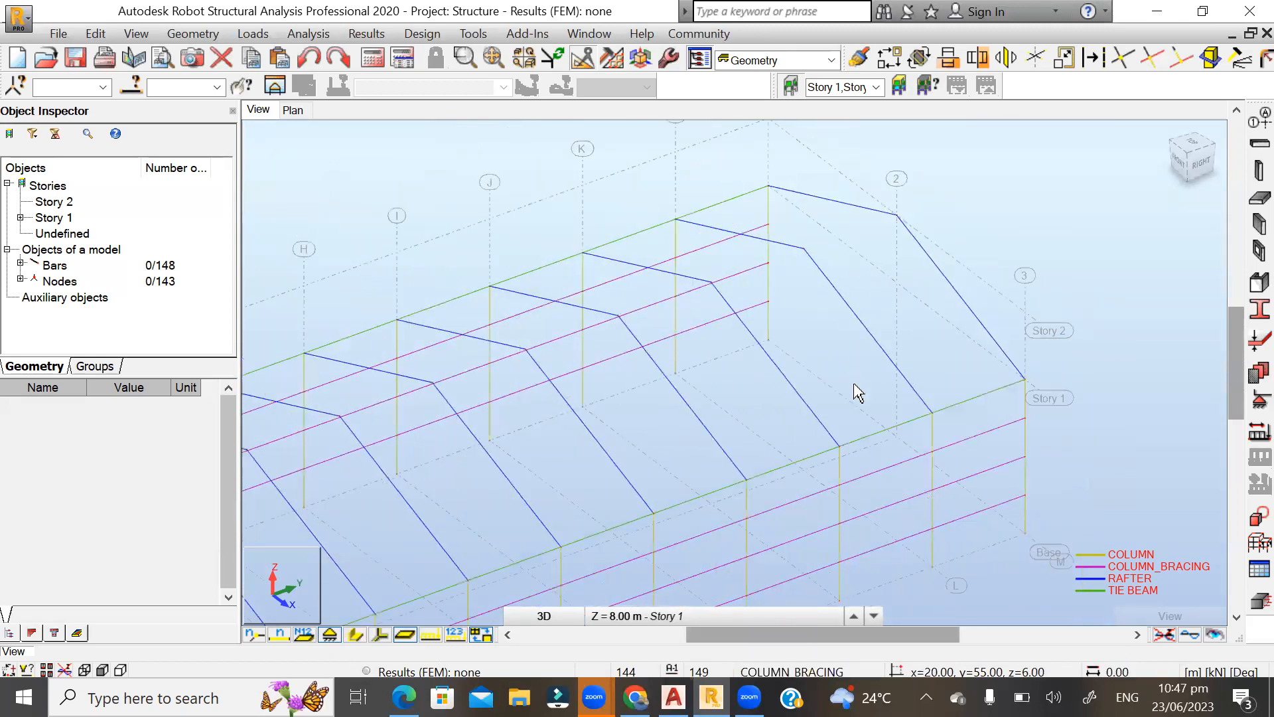
pyautogui.keyDown('shift'); pyautogui.moveTo(928, 330); pyautogui.dragTo(960, 324, button='middle'); pyautogui.keyUp('shift')
pyautogui.scroll(5, 856, 259)
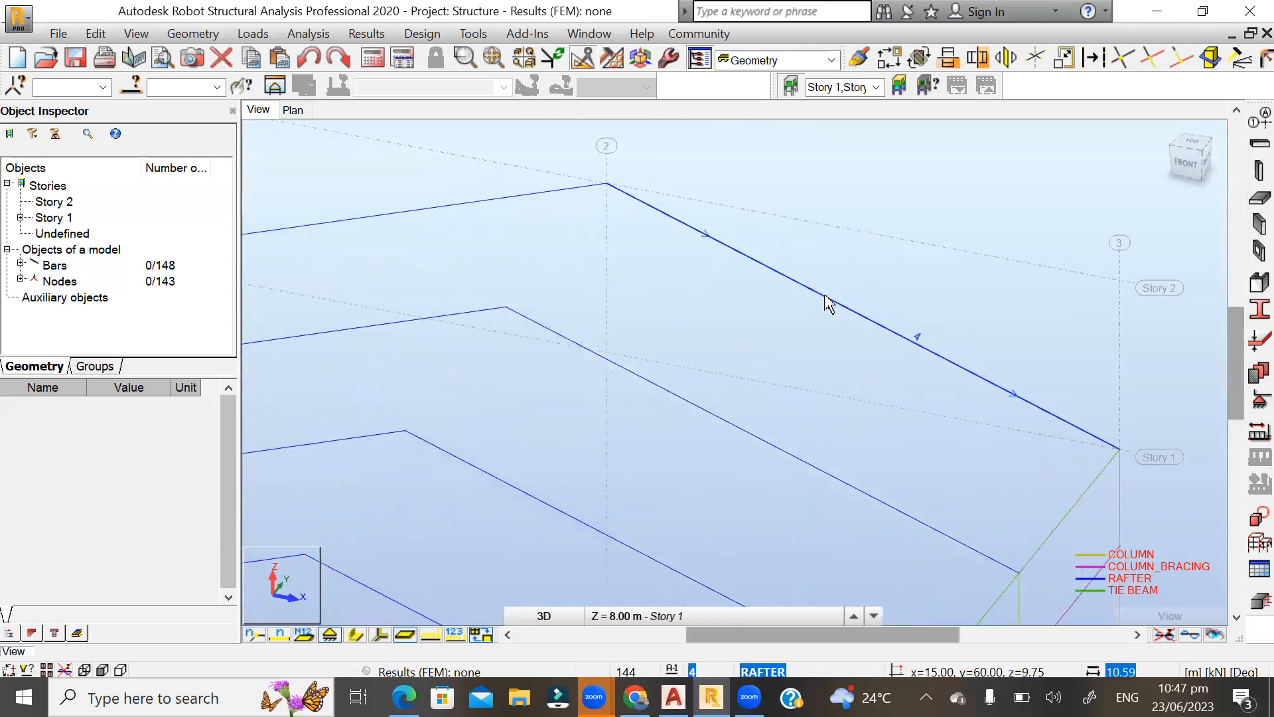
pyautogui.click(828, 304)
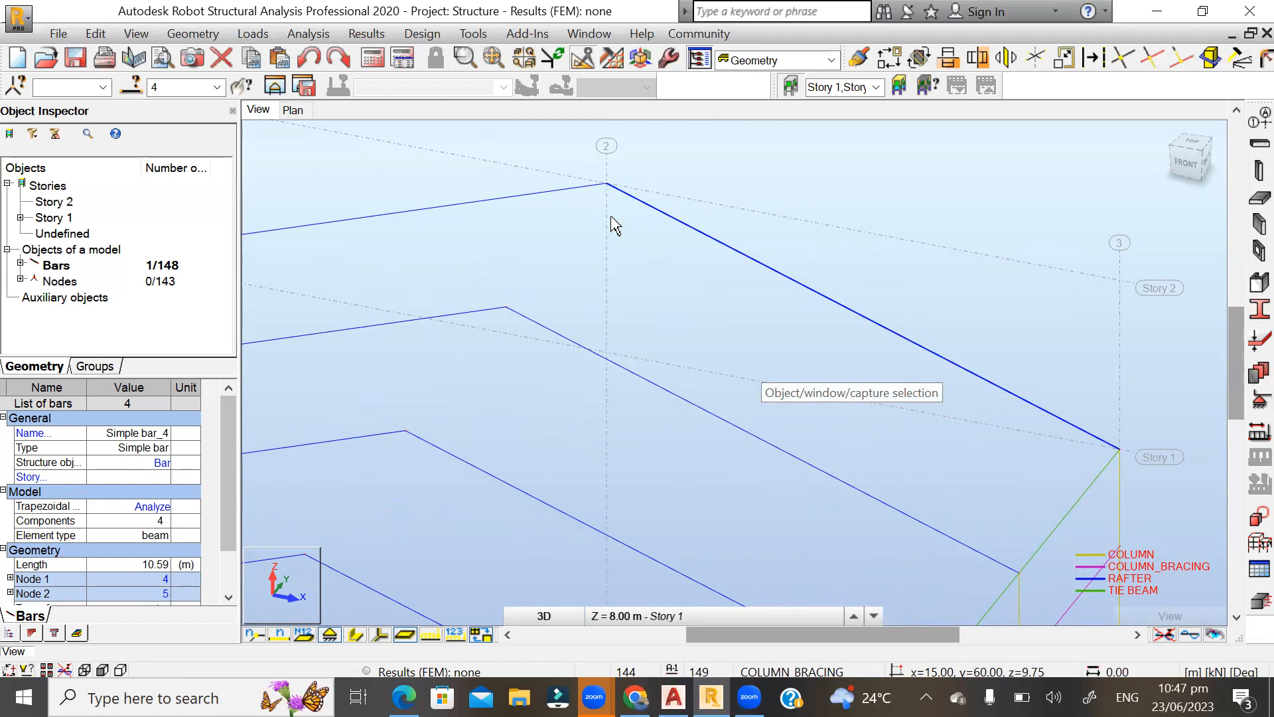
pyautogui.scroll(-2, 616, 226)
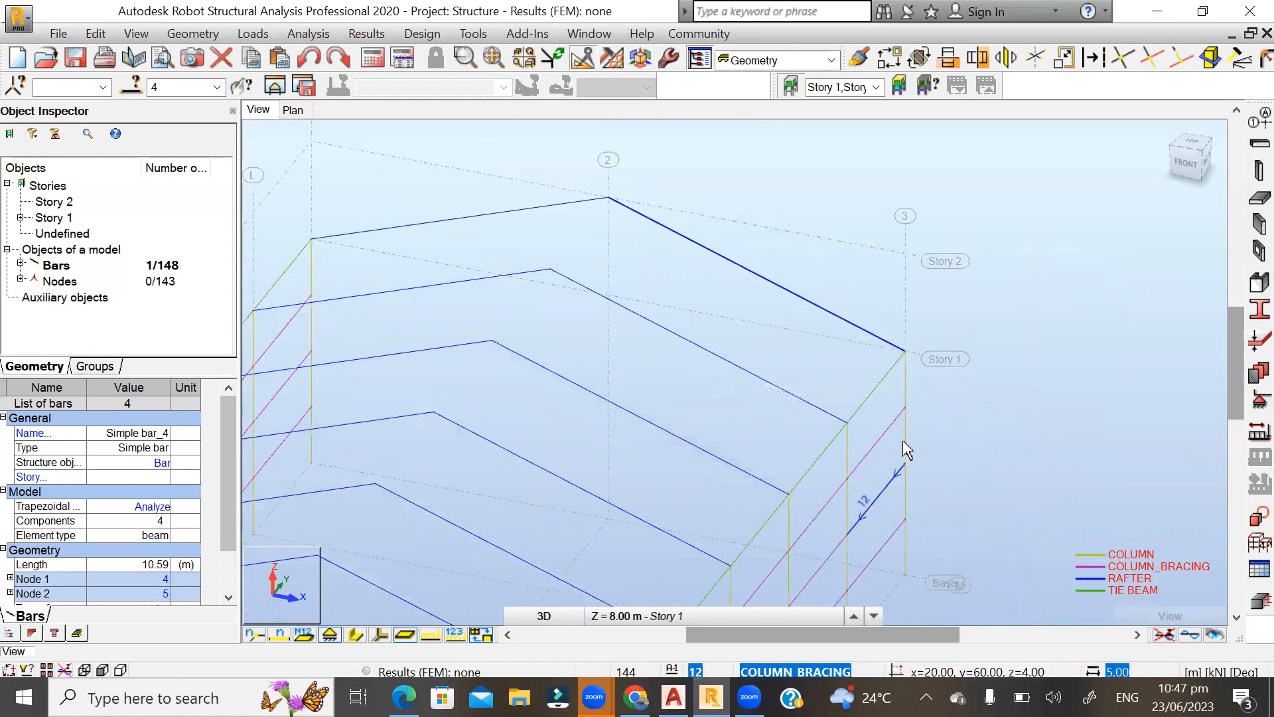
pyautogui.scroll(1, 645, 163)
pyautogui.scroll(1, 674, 234)
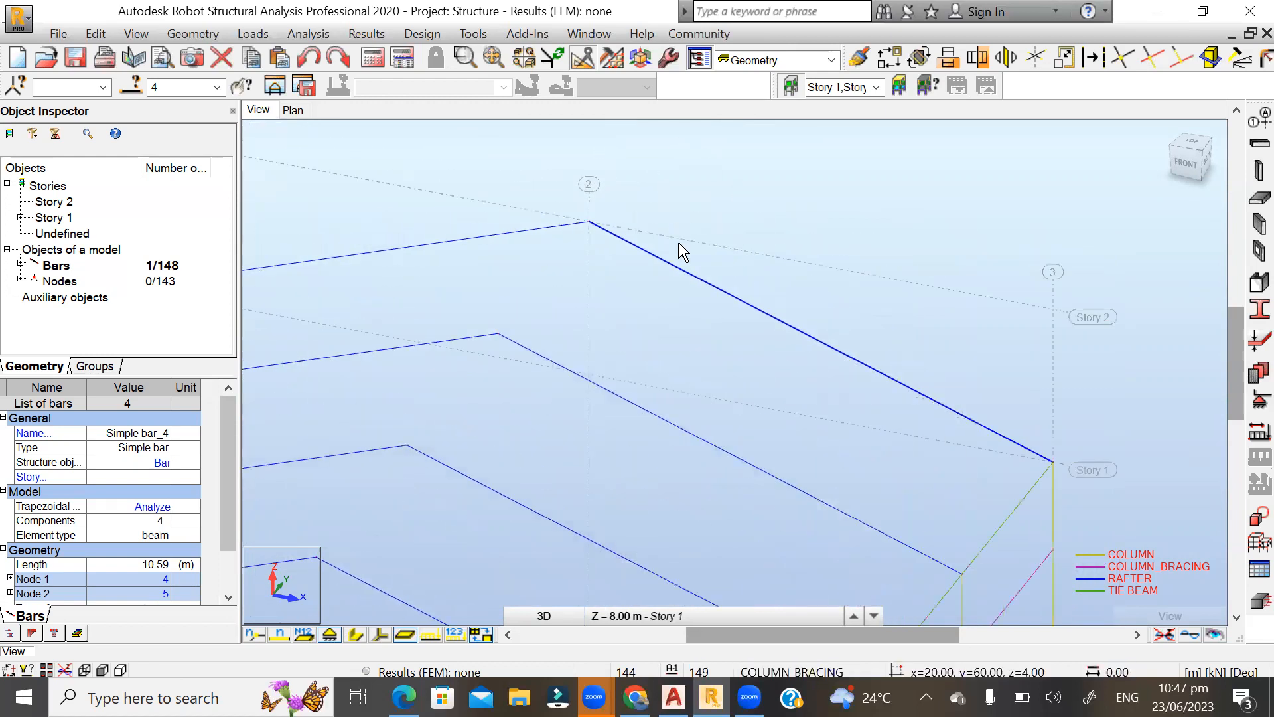
# Set up a division of the selected rafter into n parts with 5 segments.
pyautogui.click(1092, 58)
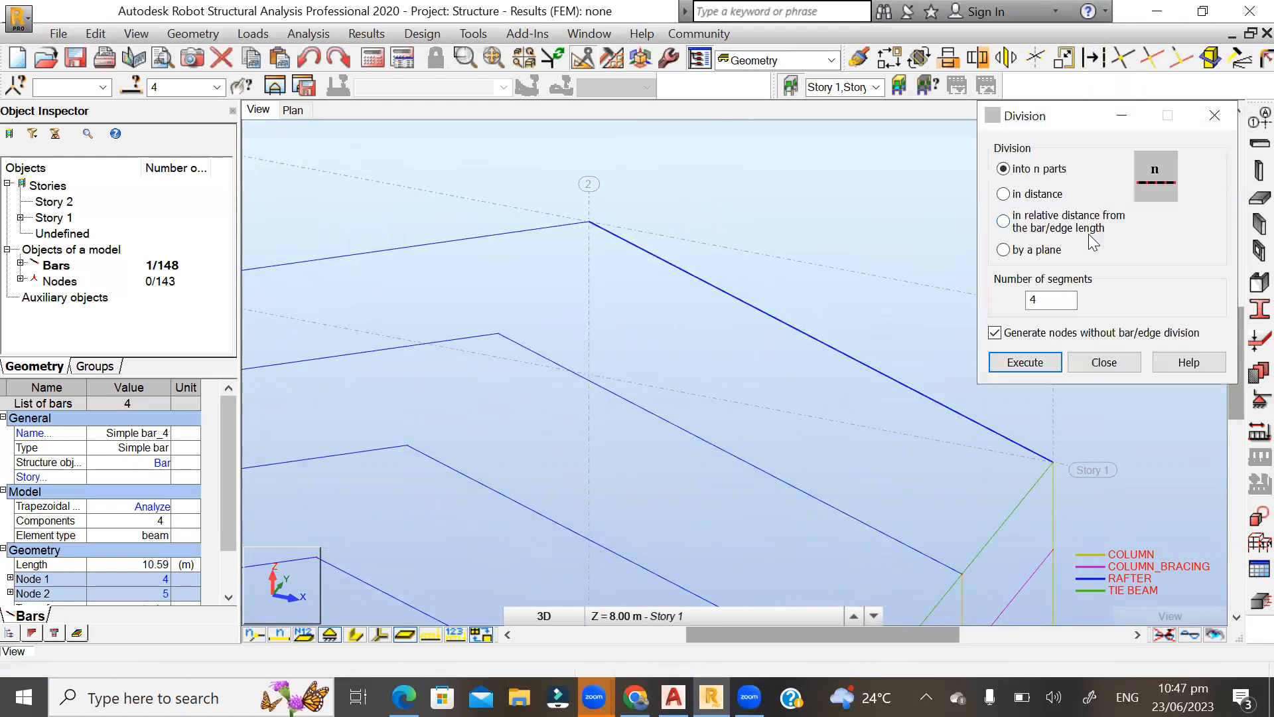
pyautogui.scroll(-2, 383, 481)
pyautogui.scroll(1, 774, 328)
pyautogui.scroll(1, 778, 337)
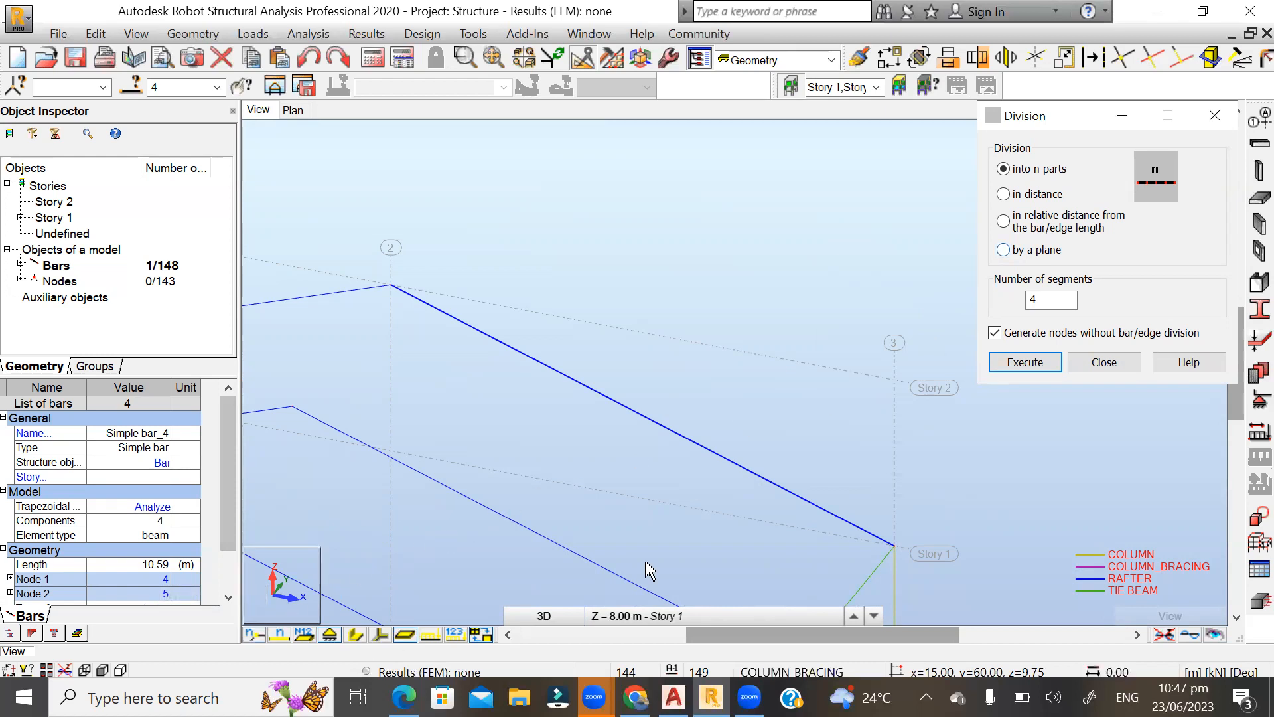
pyautogui.click(1016, 372)
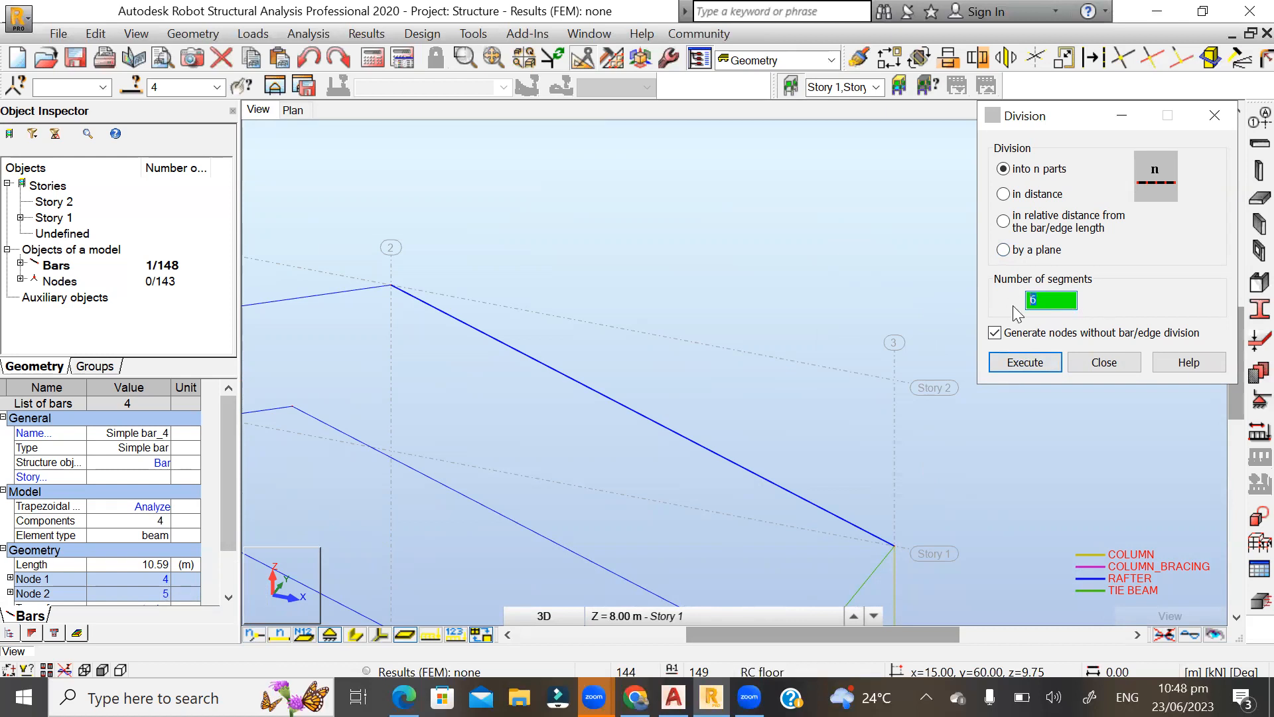
pyautogui.write('5')
# Show the node numbers on the frames around the selected rafter.
pyautogui.click(252, 634)
pyautogui.scroll(-1, 540, 281)
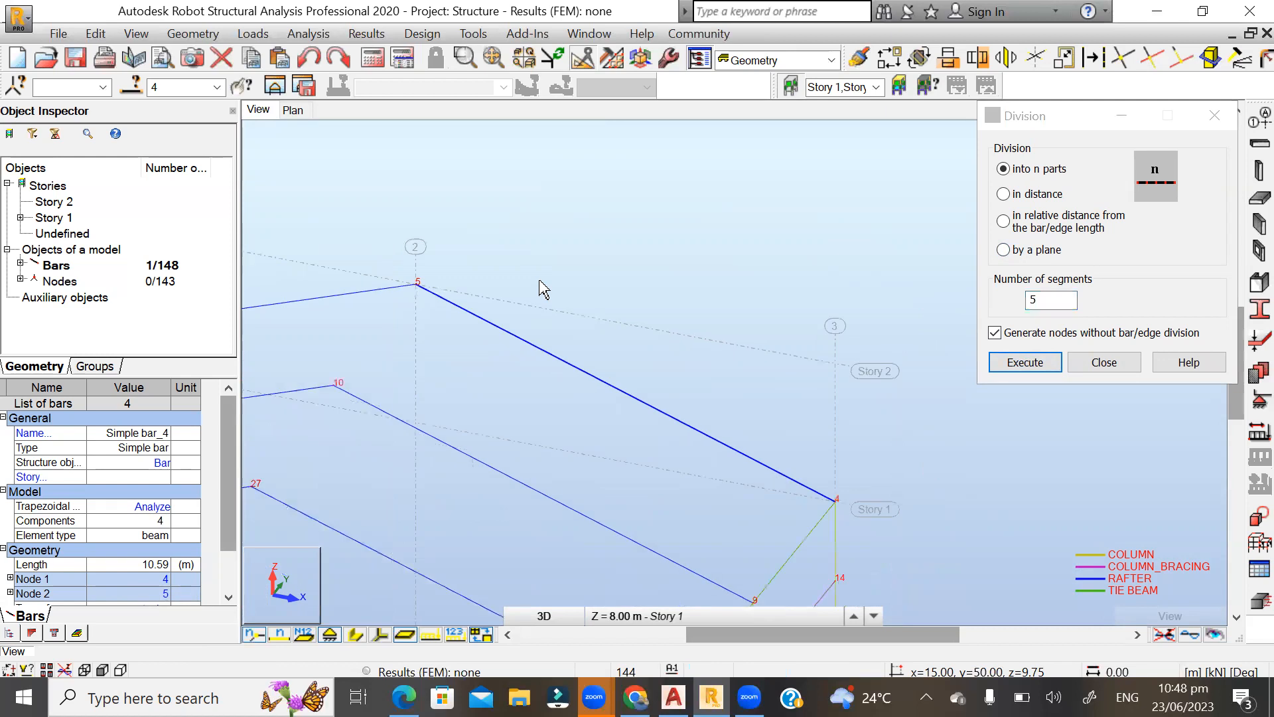
pyautogui.scroll(-1, 541, 289)
pyautogui.scroll(-1, 472, 240)
pyautogui.scroll(1, 472, 243)
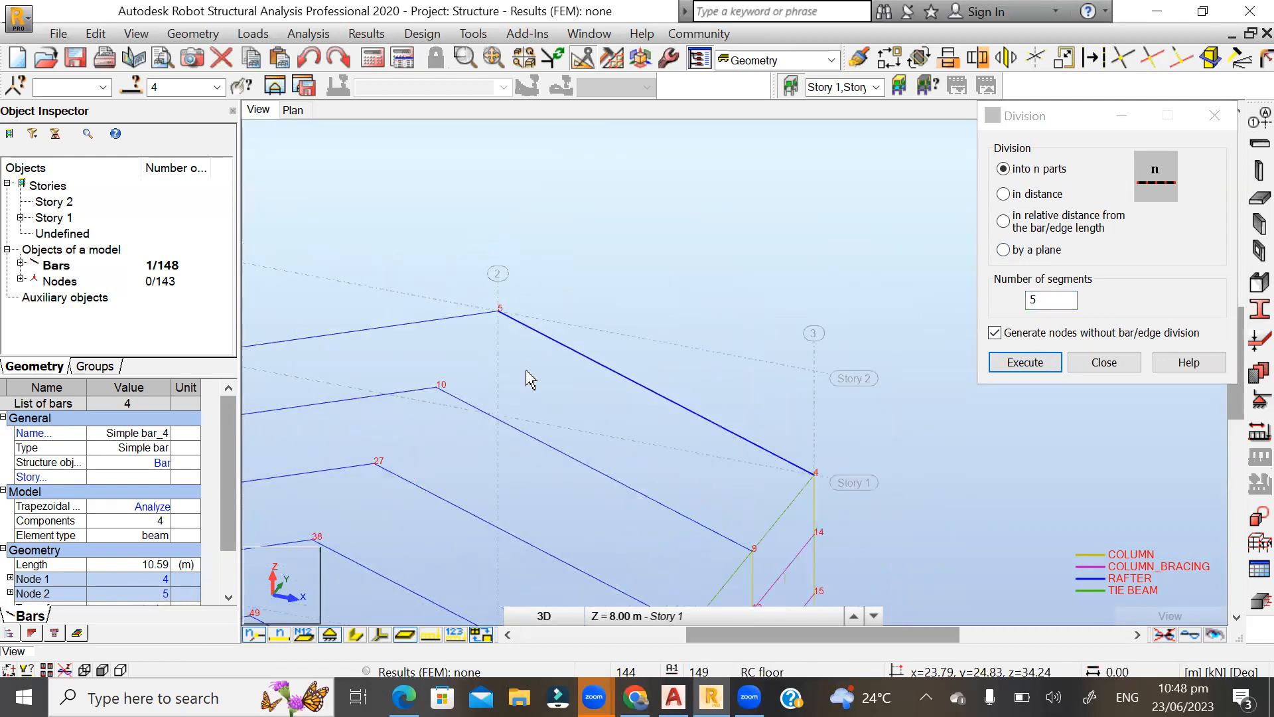
# Try the rafter division with nodes generated without splitting the bar, and check it by toggling the bar and node numbers.
pyautogui.click(1009, 364)
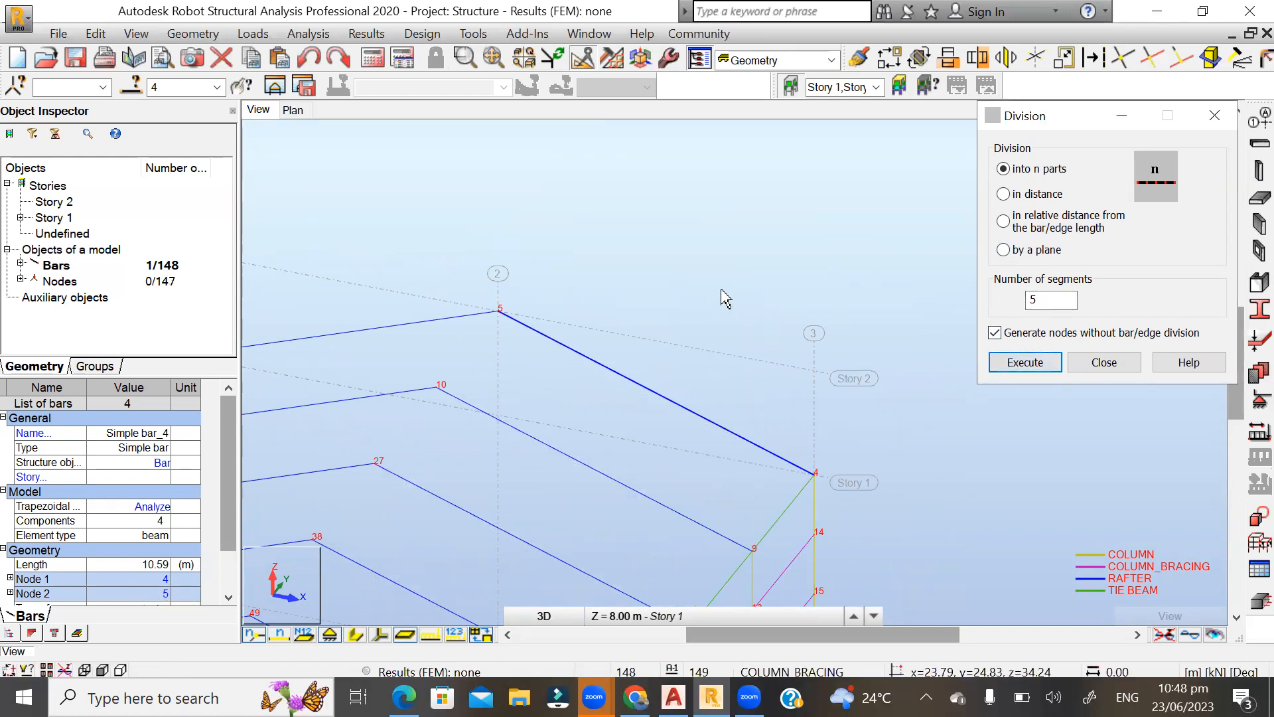
pyautogui.click(280, 634)
pyautogui.click(282, 636)
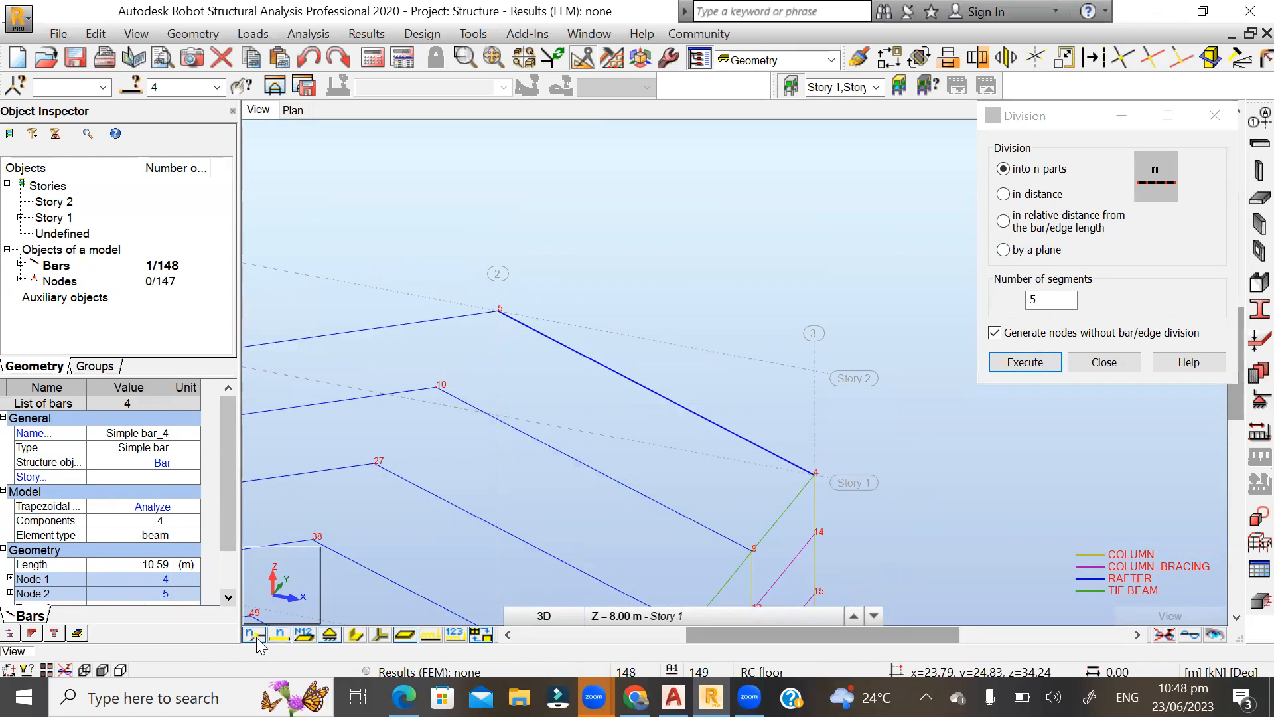
pyautogui.click(257, 639)
pyautogui.click(258, 638)
pyautogui.scroll(2, 677, 308)
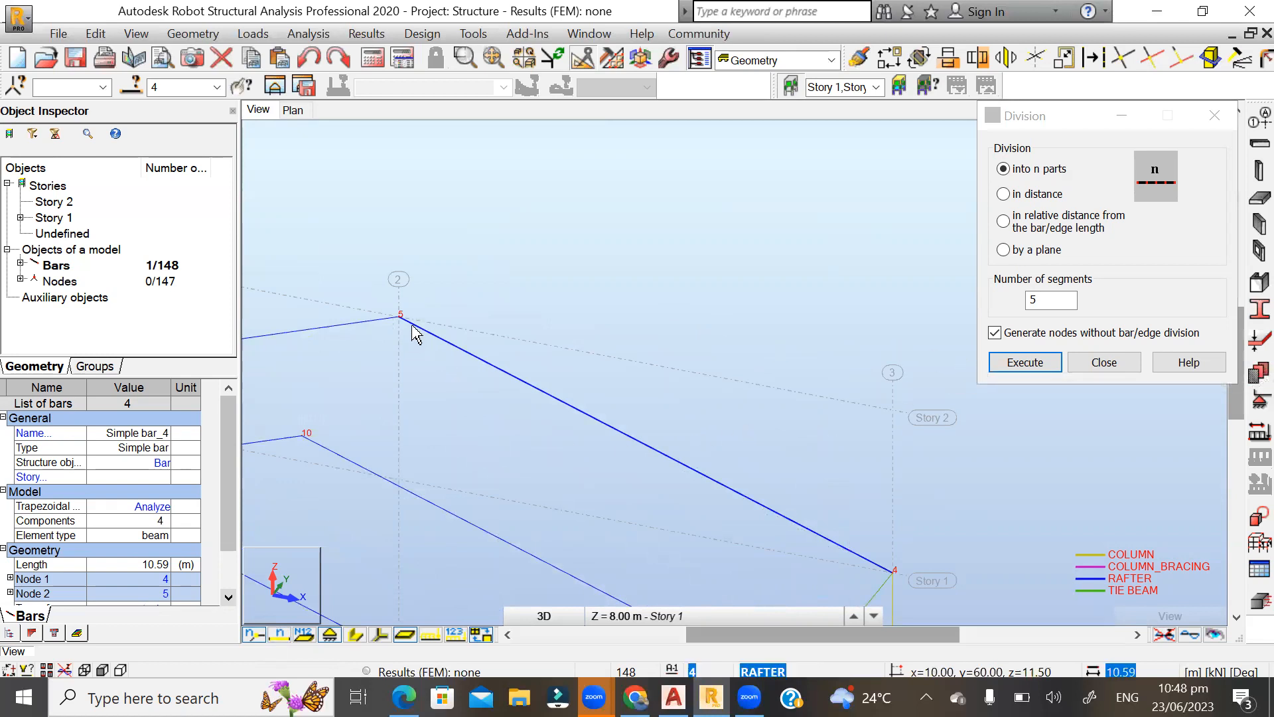
# Divide the rafter into 5 separate bars with the option to generate nodes without bar/edge division turned off.
pyautogui.click(994, 333)
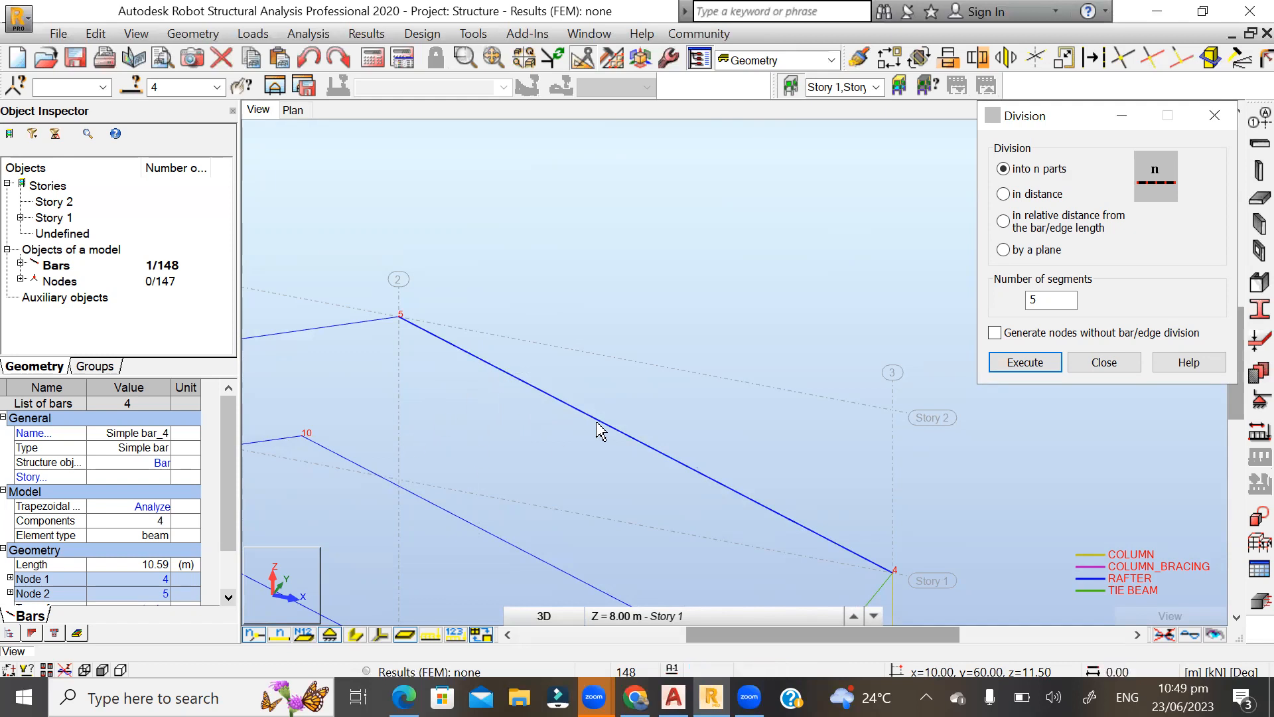
pyautogui.scroll(-2, 565, 252)
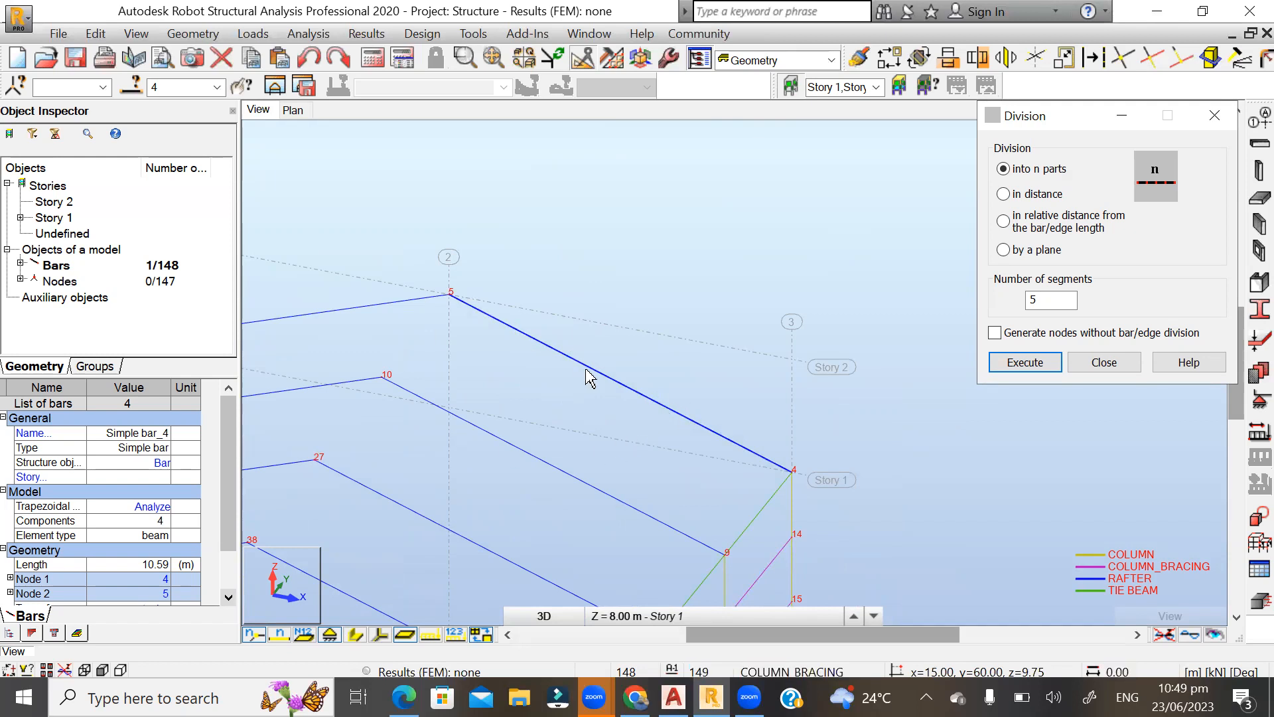
pyautogui.scroll(1, 541, 311)
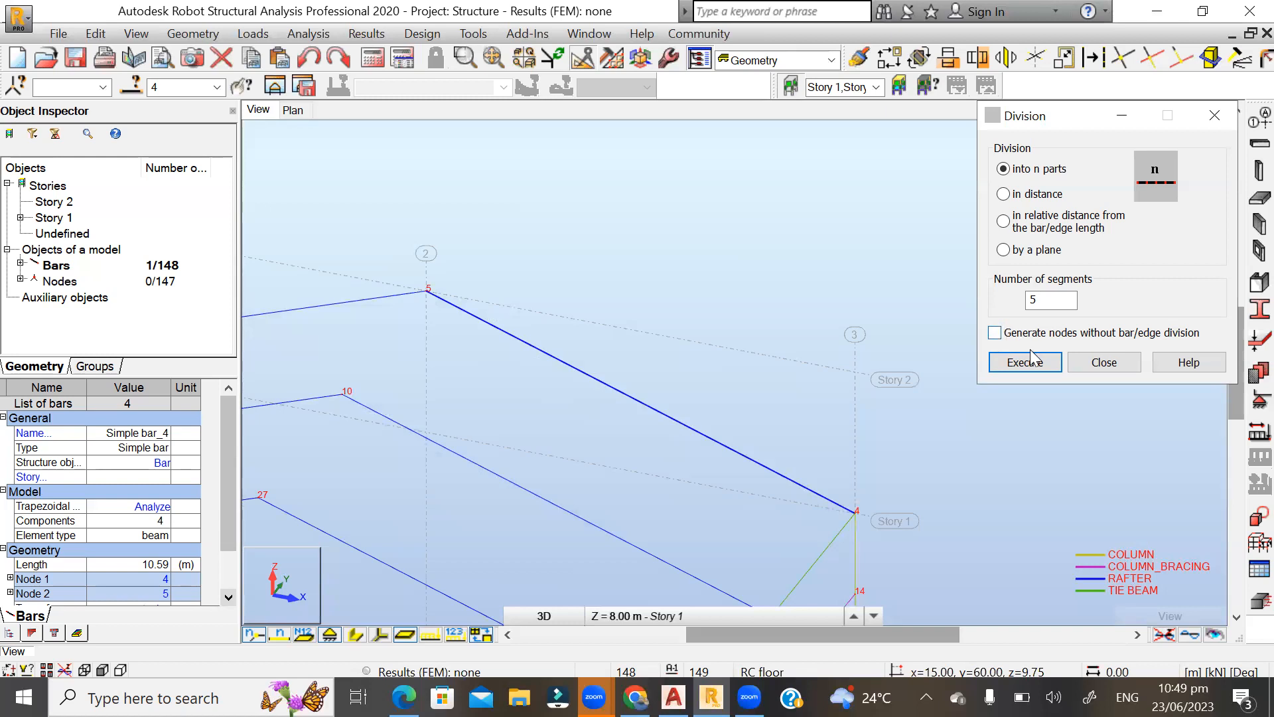
pyautogui.click(1010, 363)
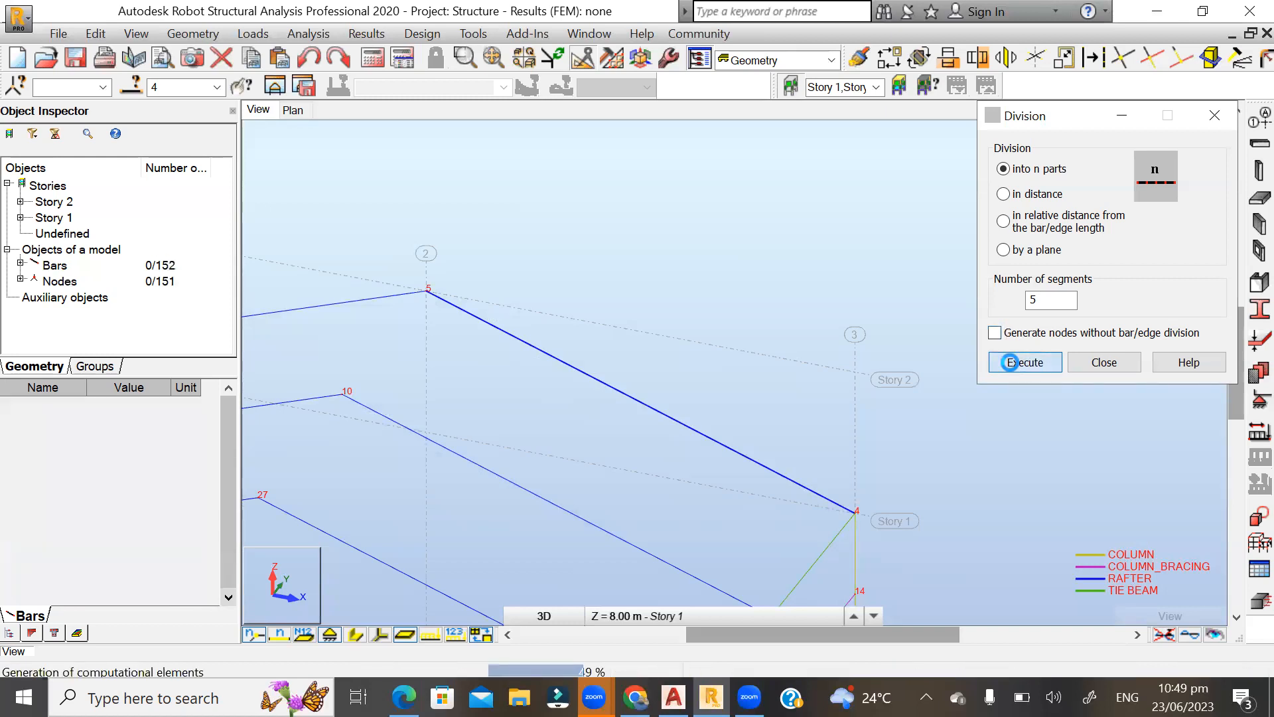
pyautogui.click(1095, 368)
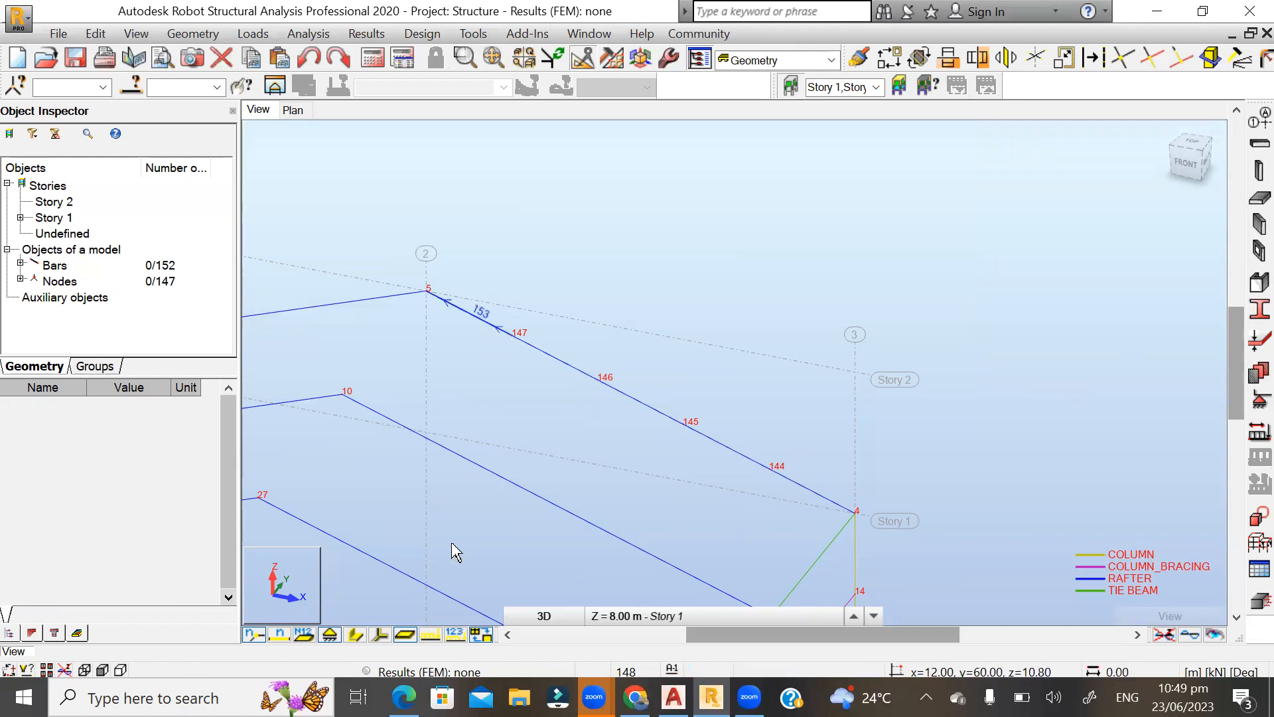
# Show the bar numbers and check the divided rafter segments and nodes against the neighbouring frames.
pyautogui.click(276, 636)
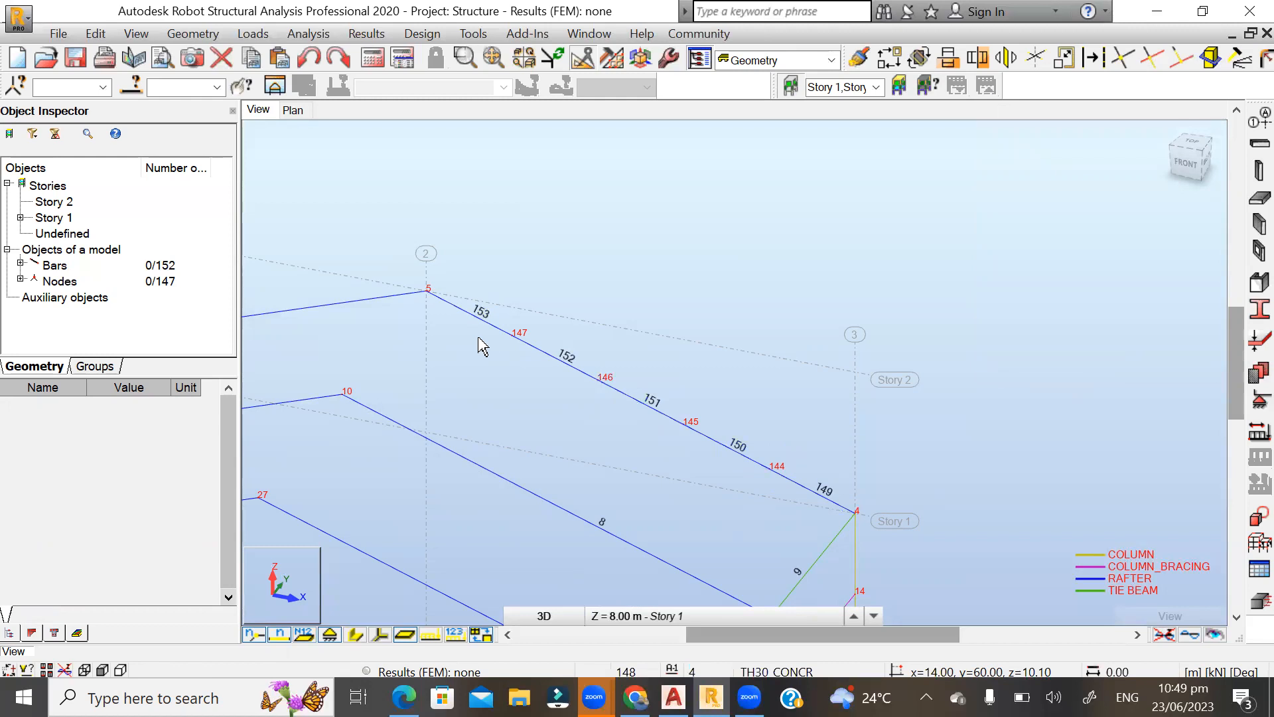
pyautogui.scroll(-2, 638, 235)
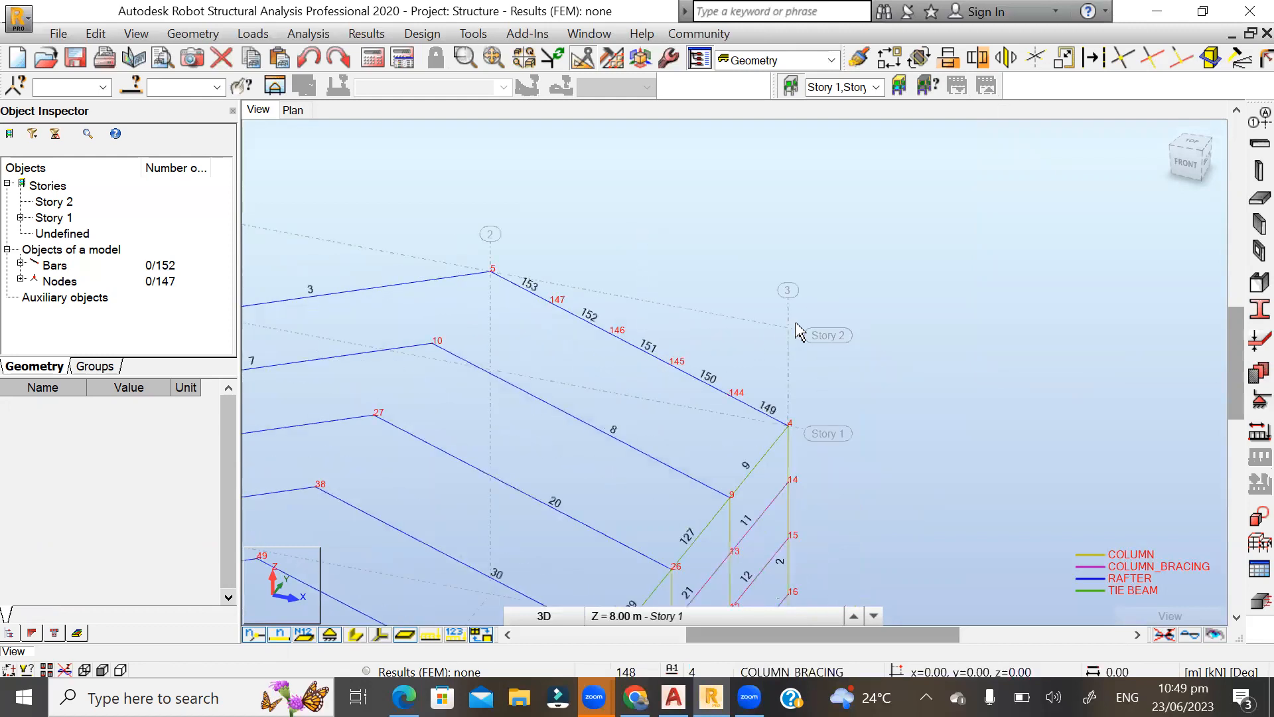
pyautogui.scroll(1, 712, 322)
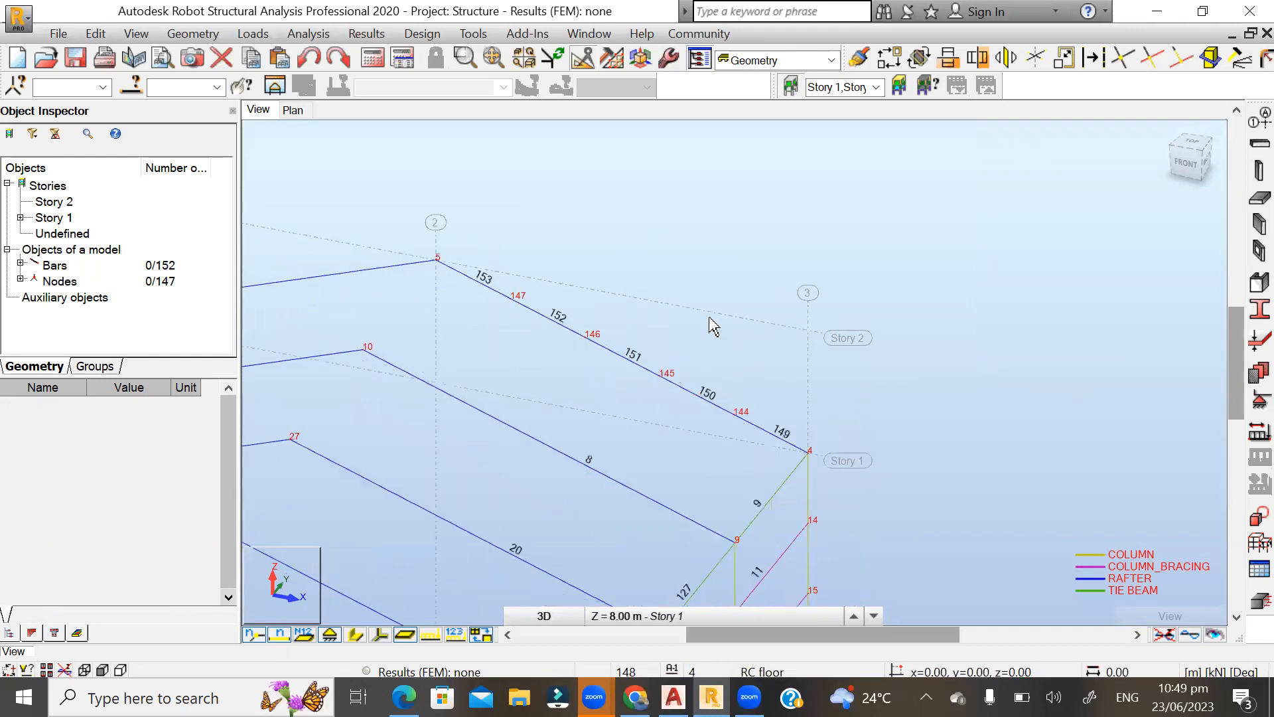
pyautogui.scroll(-1, 738, 292)
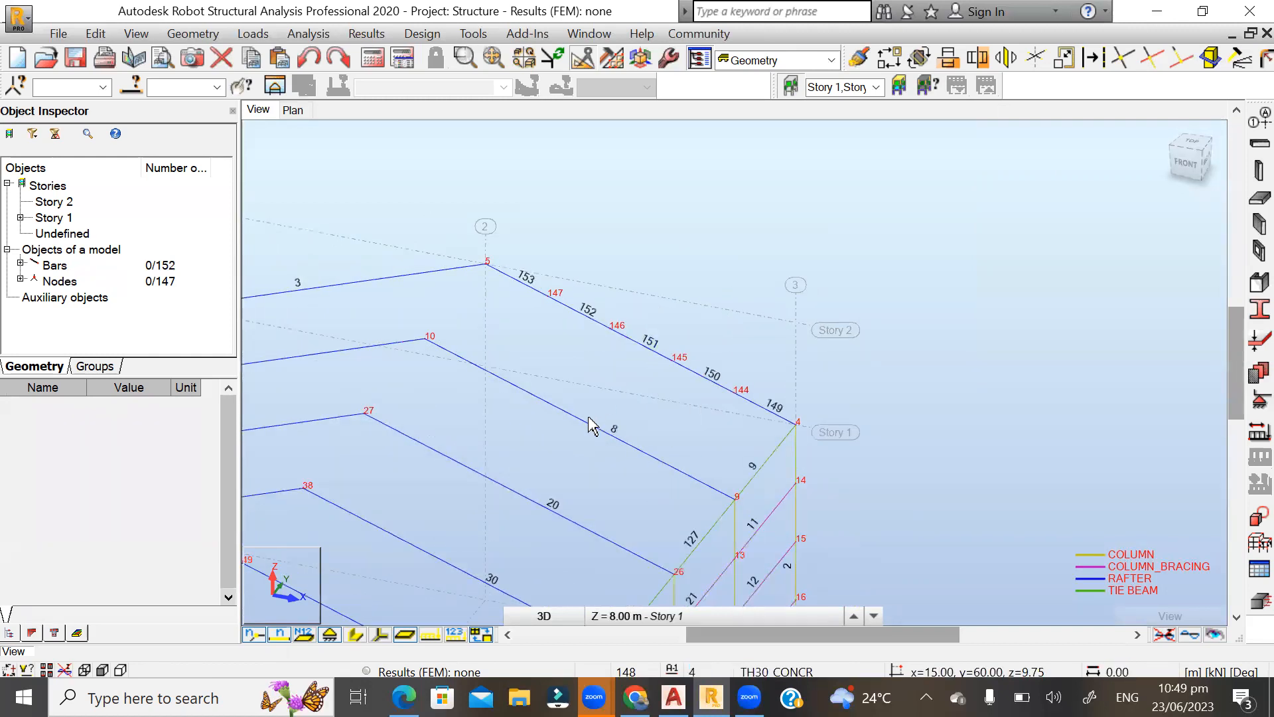
# Divide the undivided rafter between nodes 9 and 10 into 5 separate bars, with Generate nodes without bar/edge division turned off.
pyautogui.scroll(1, 616, 327)
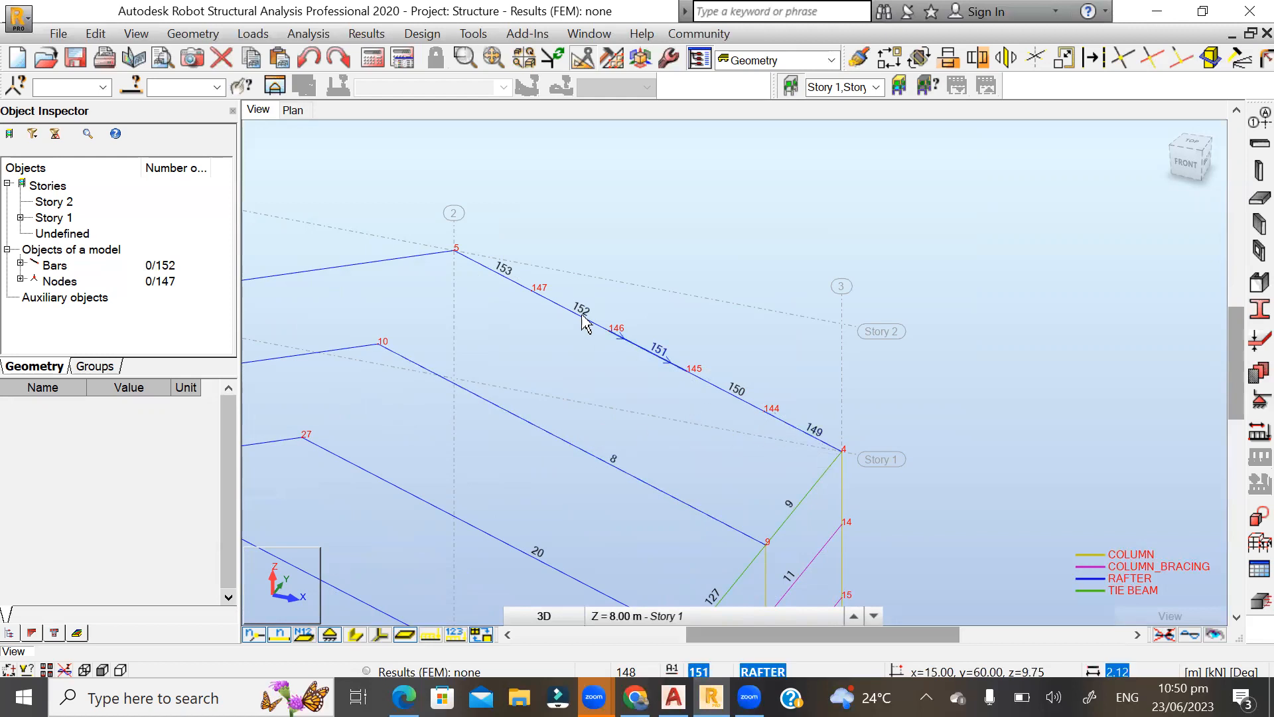
pyautogui.click(511, 418)
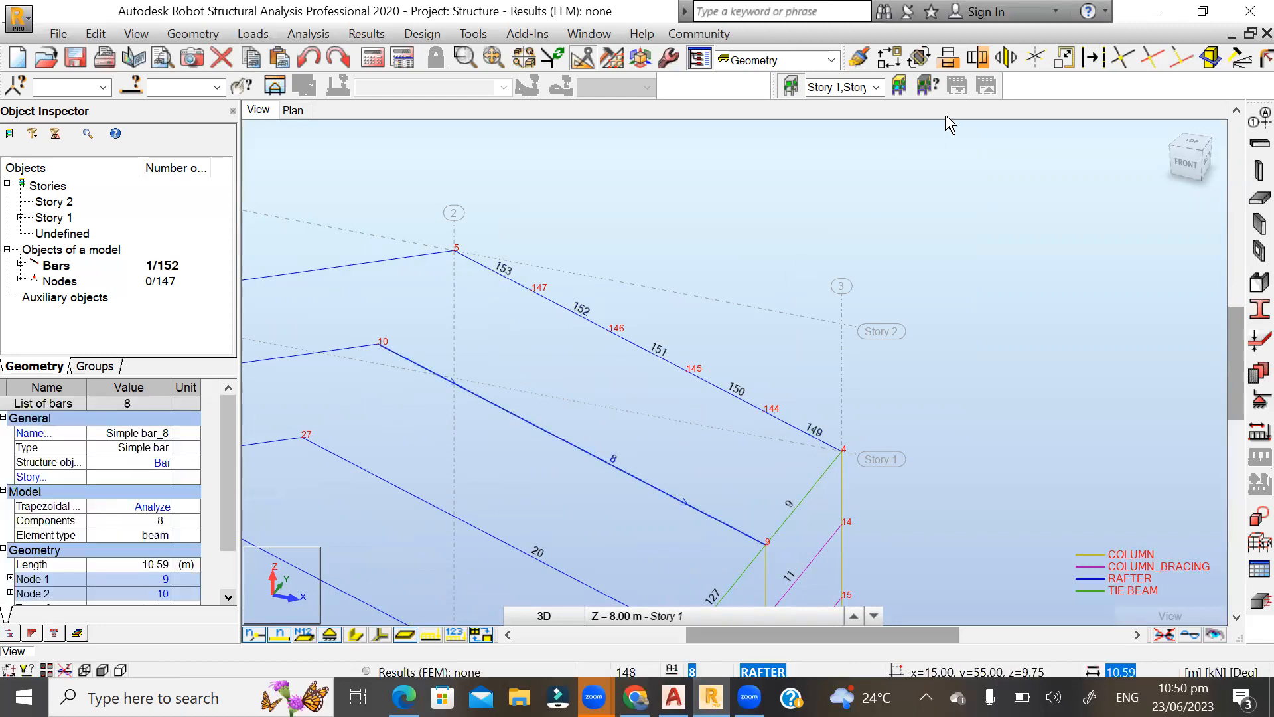
pyautogui.click(1065, 59)
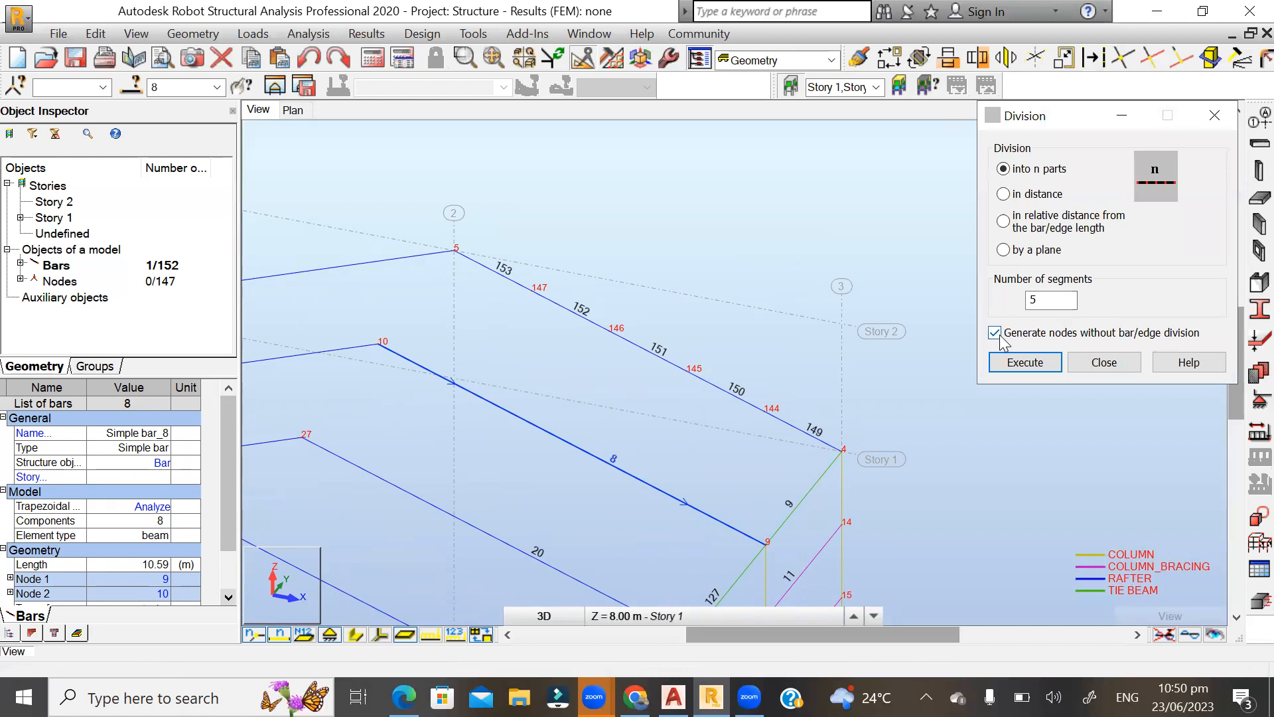
pyautogui.click(995, 333)
pyautogui.click(1023, 363)
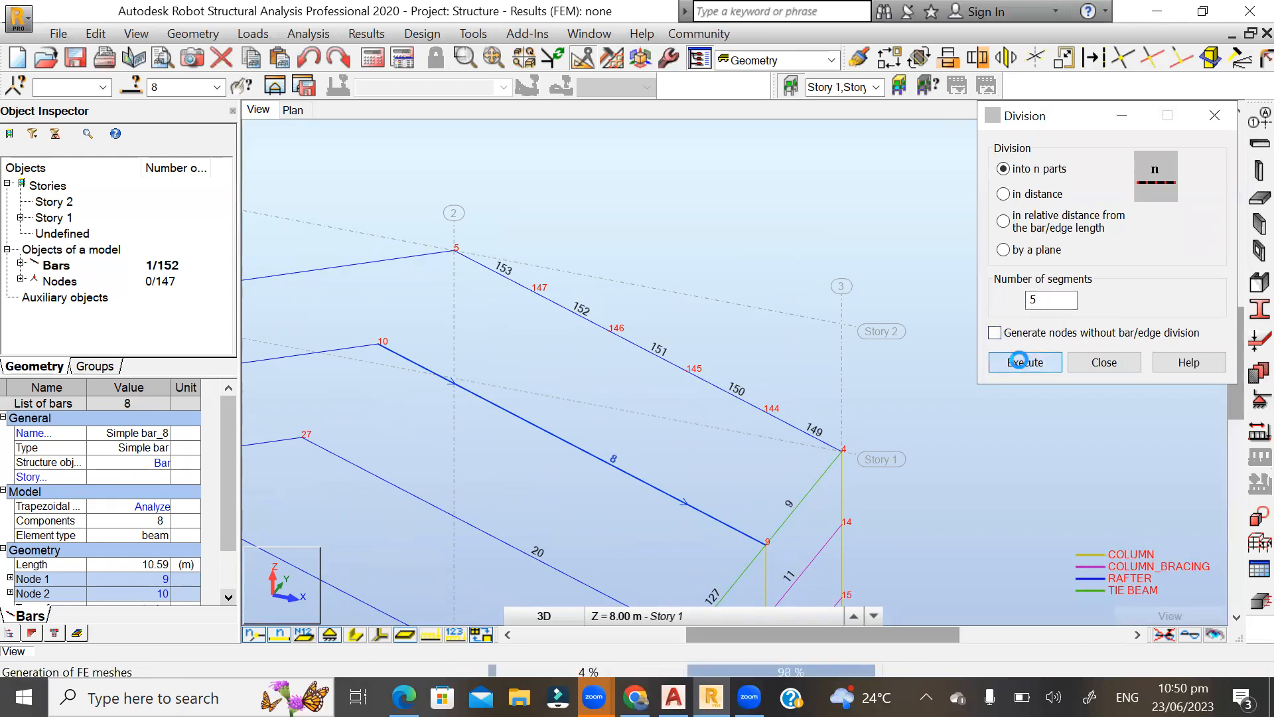
pyautogui.click(1097, 365)
# Hide the bar numbers on the frames and leave the node numbers displayed.
pyautogui.scroll(-3, 768, 325)
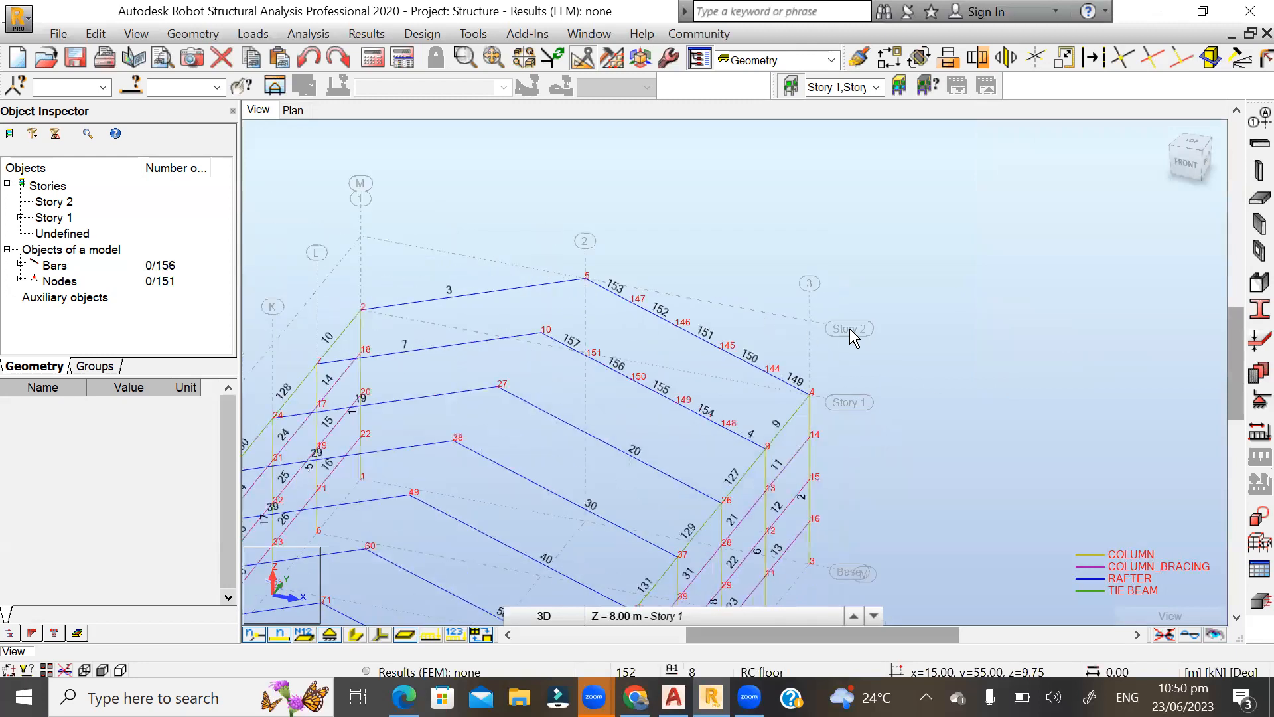
pyautogui.keyDown('shift'); pyautogui.moveTo(966, 307); pyautogui.dragTo(924, 293, button='middle'); pyautogui.keyUp('shift')
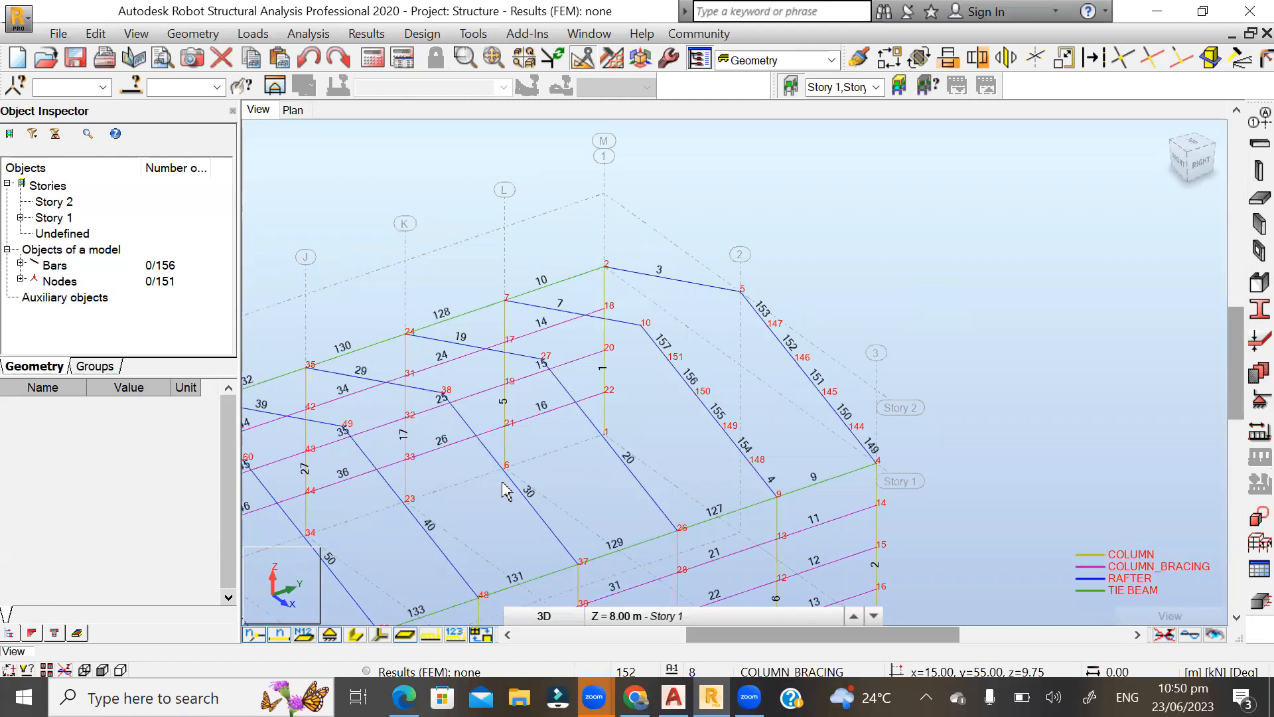
pyautogui.click(279, 634)
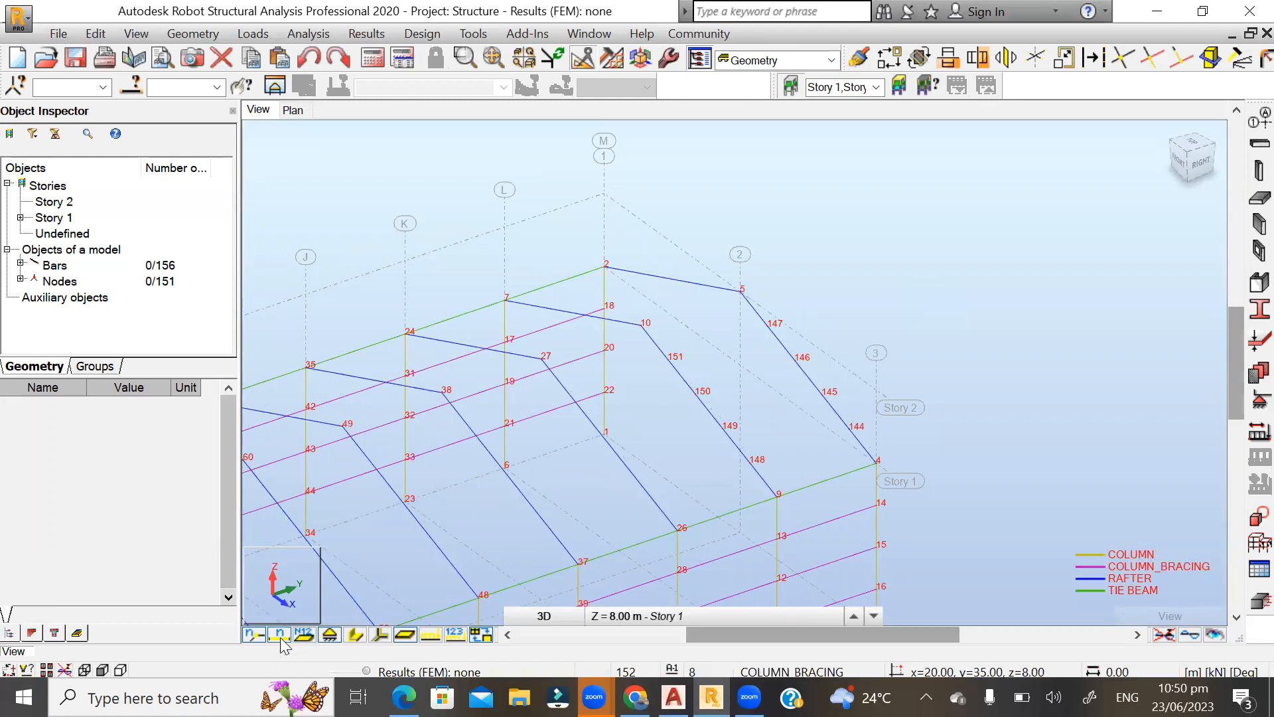
# Draw a simple bar with the PURLIN section from node 151 to node 147 between the two divided rafters.
pyautogui.scroll(3, 798, 266)
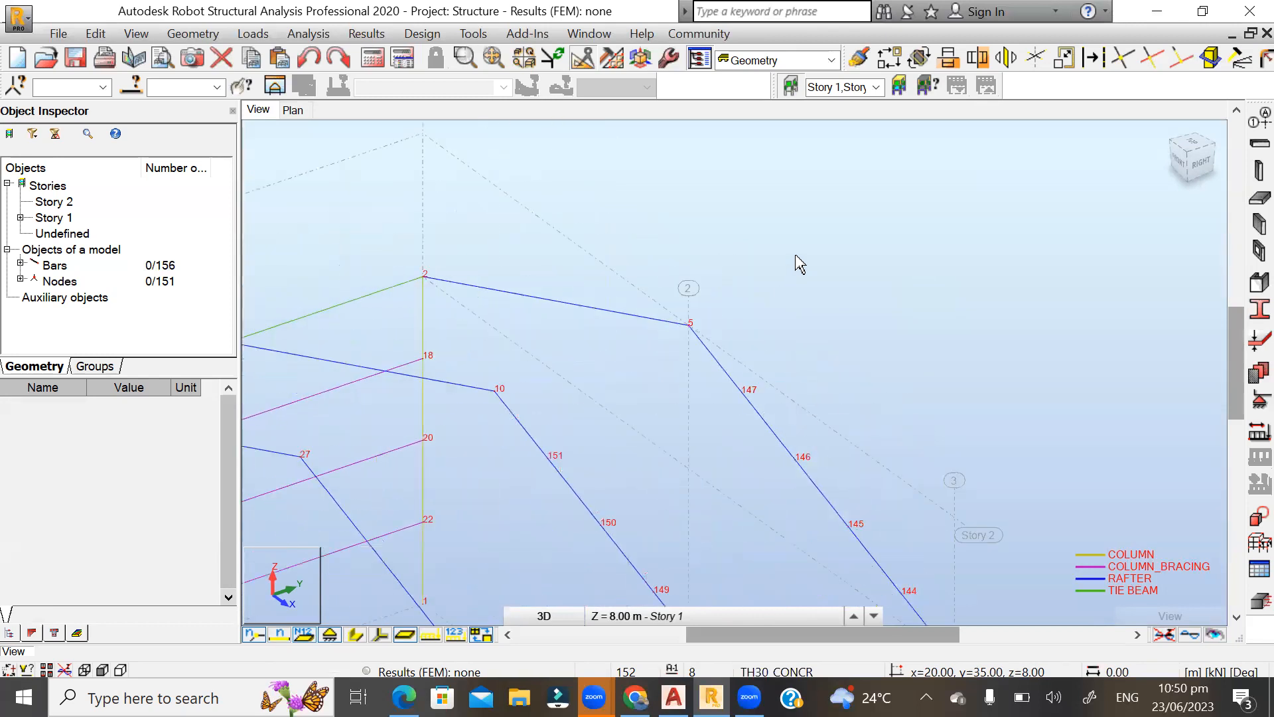
pyautogui.click(193, 33)
pyautogui.click(209, 145)
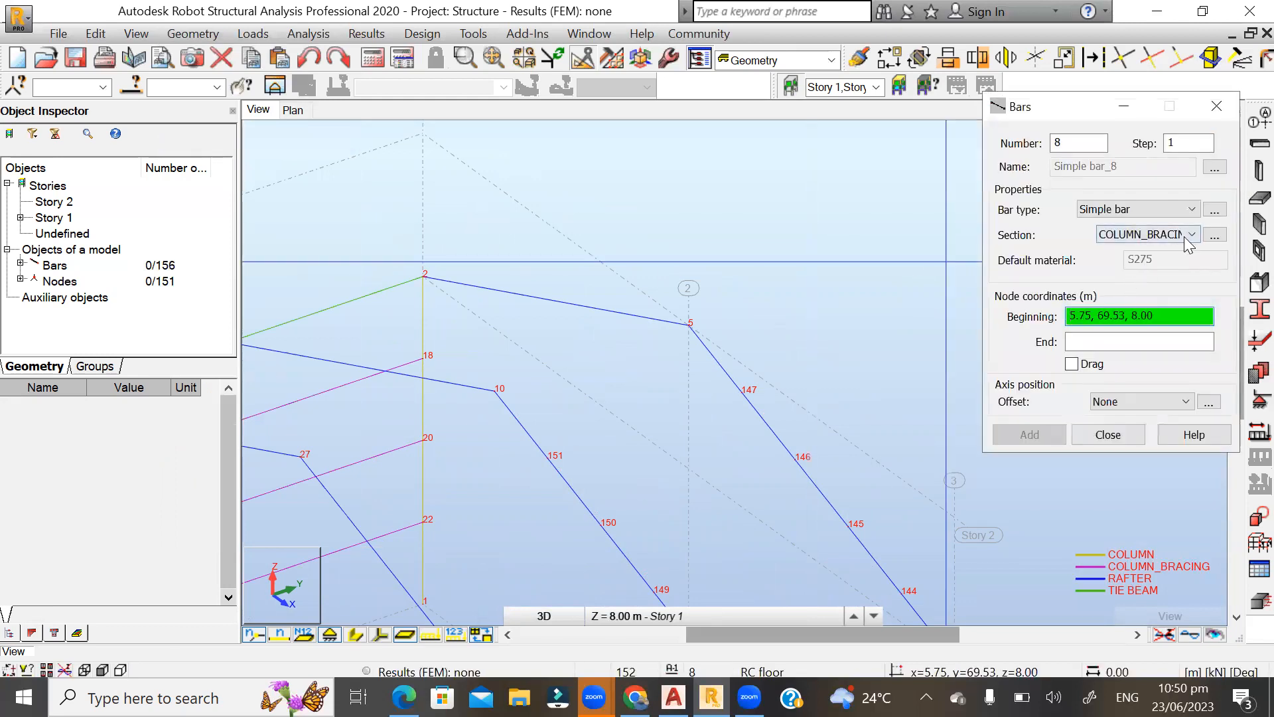
pyautogui.click(1191, 236)
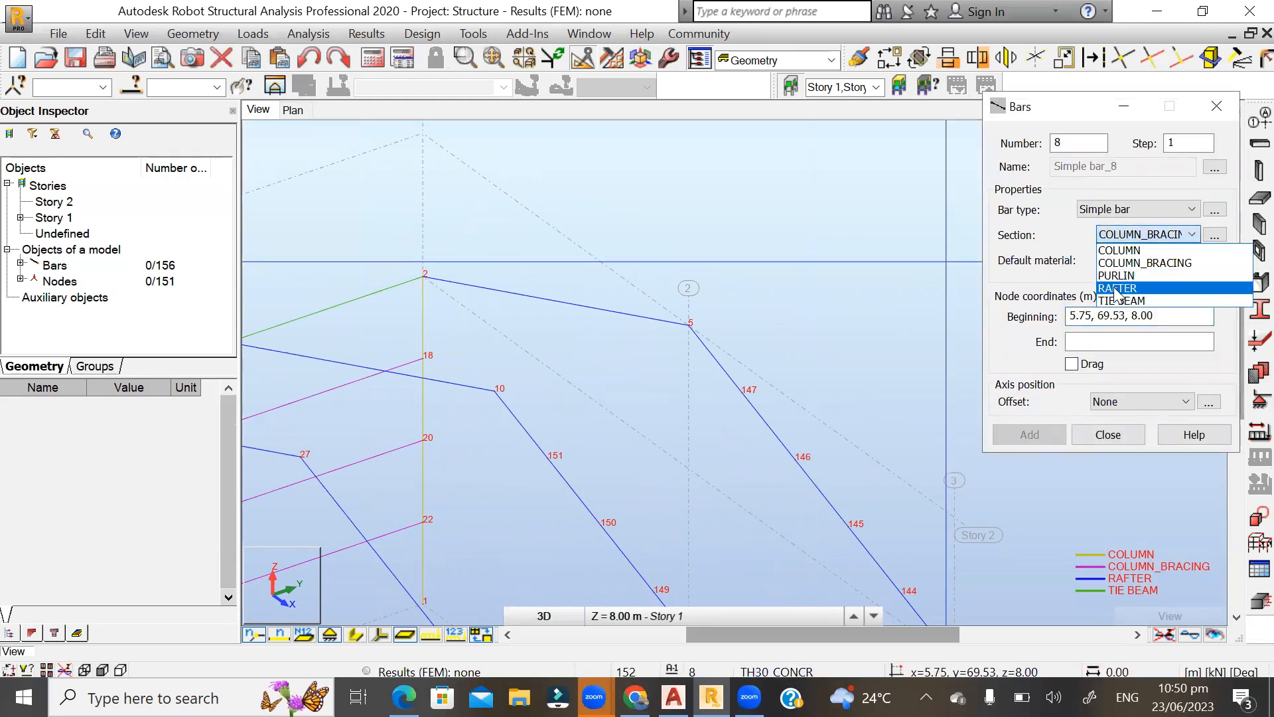
pyautogui.click(1117, 276)
pyautogui.scroll(1, 604, 475)
pyautogui.scroll(1, 602, 478)
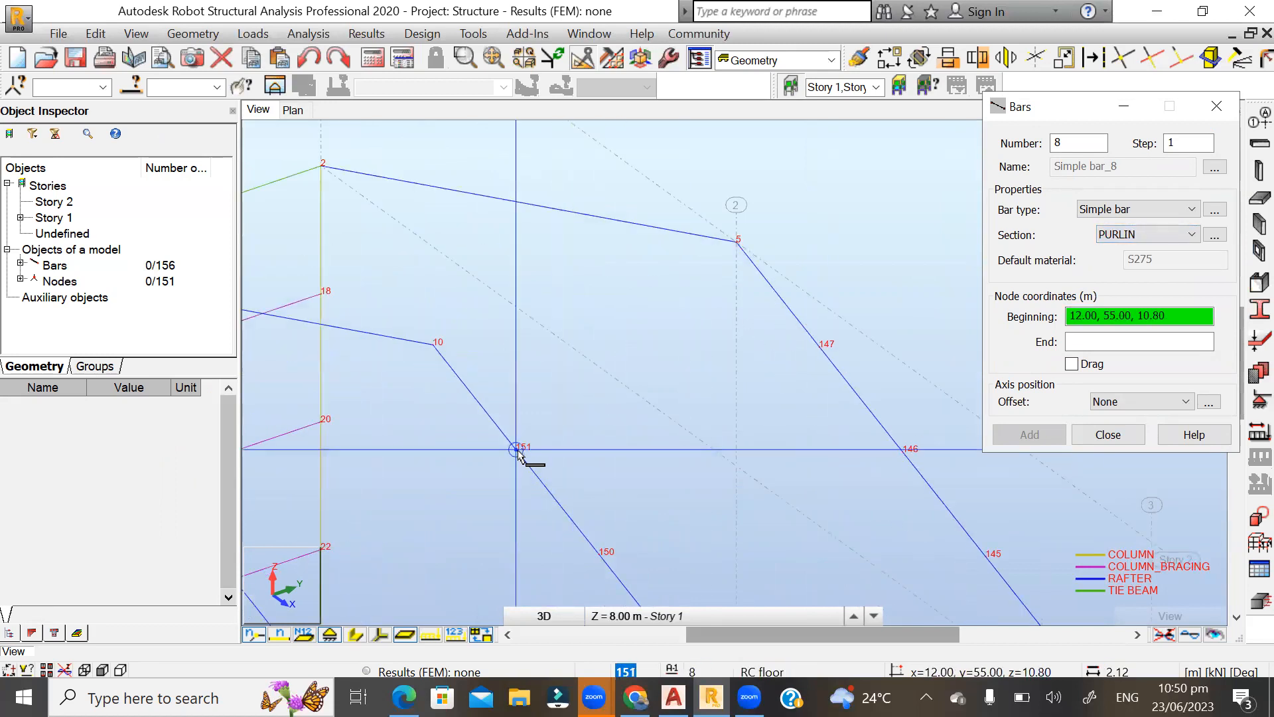
pyautogui.click(519, 452)
pyautogui.click(820, 347)
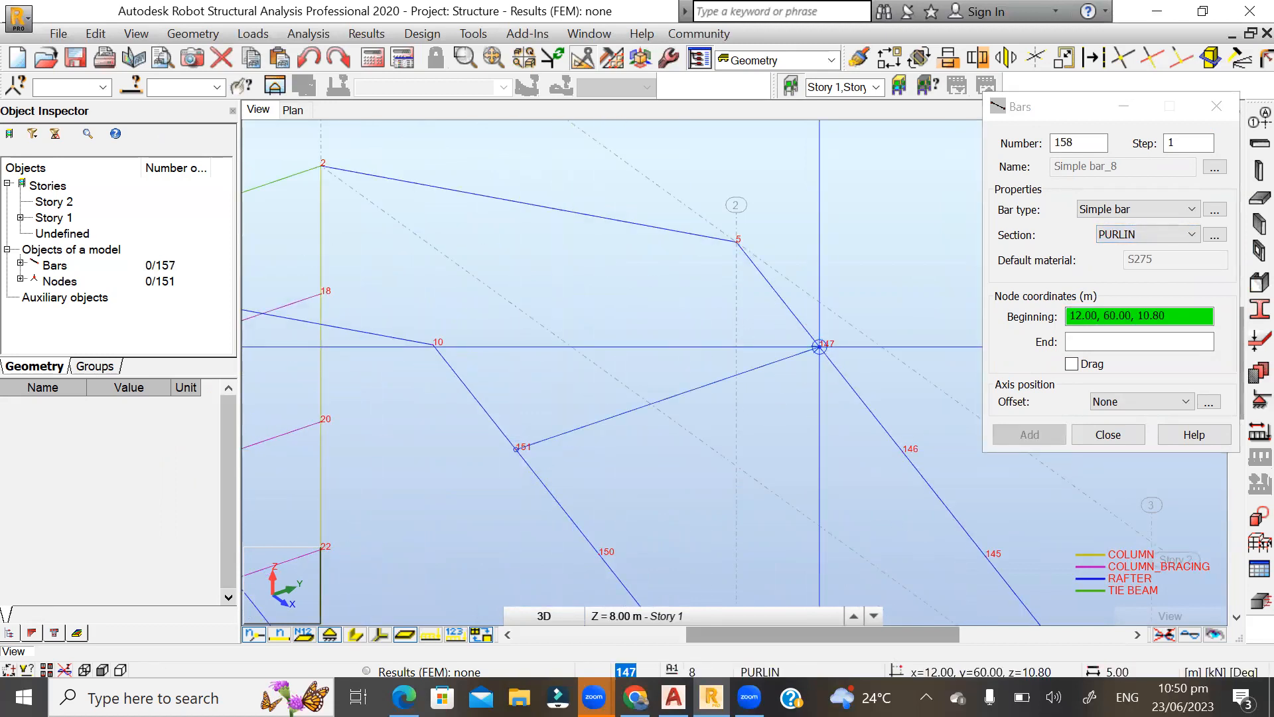
pyautogui.click(1107, 434)
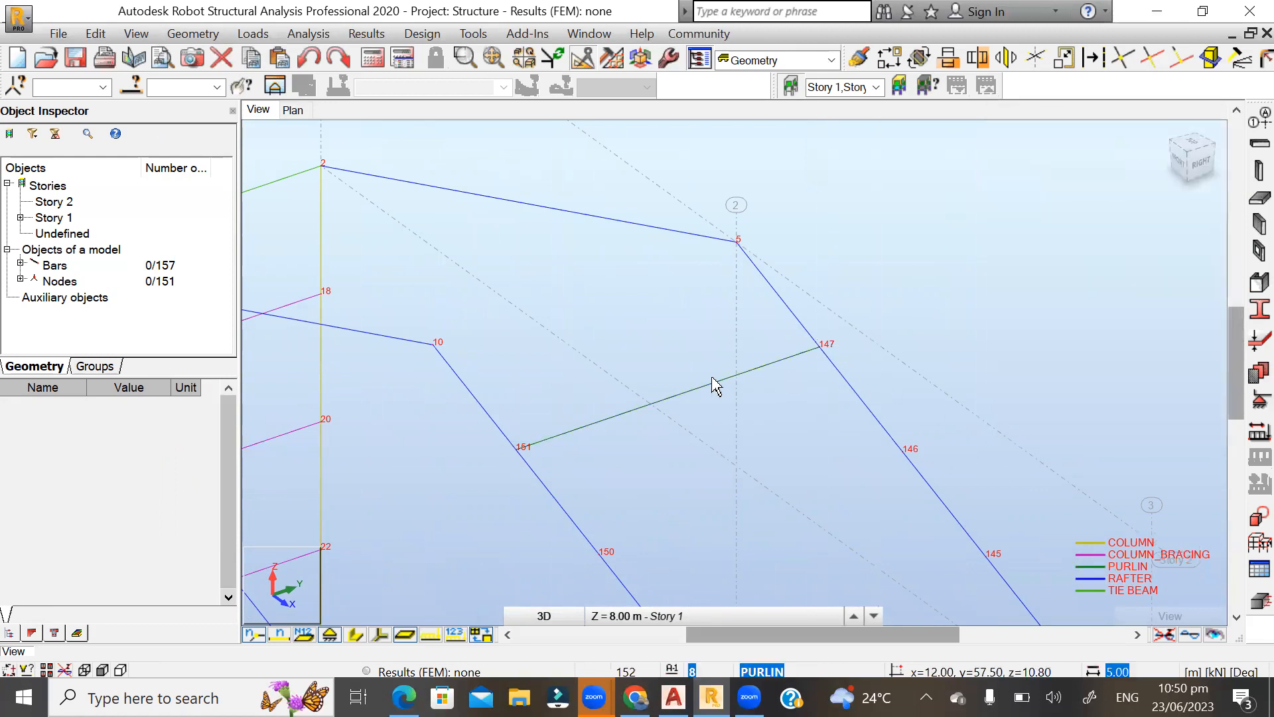
pyautogui.click(710, 384)
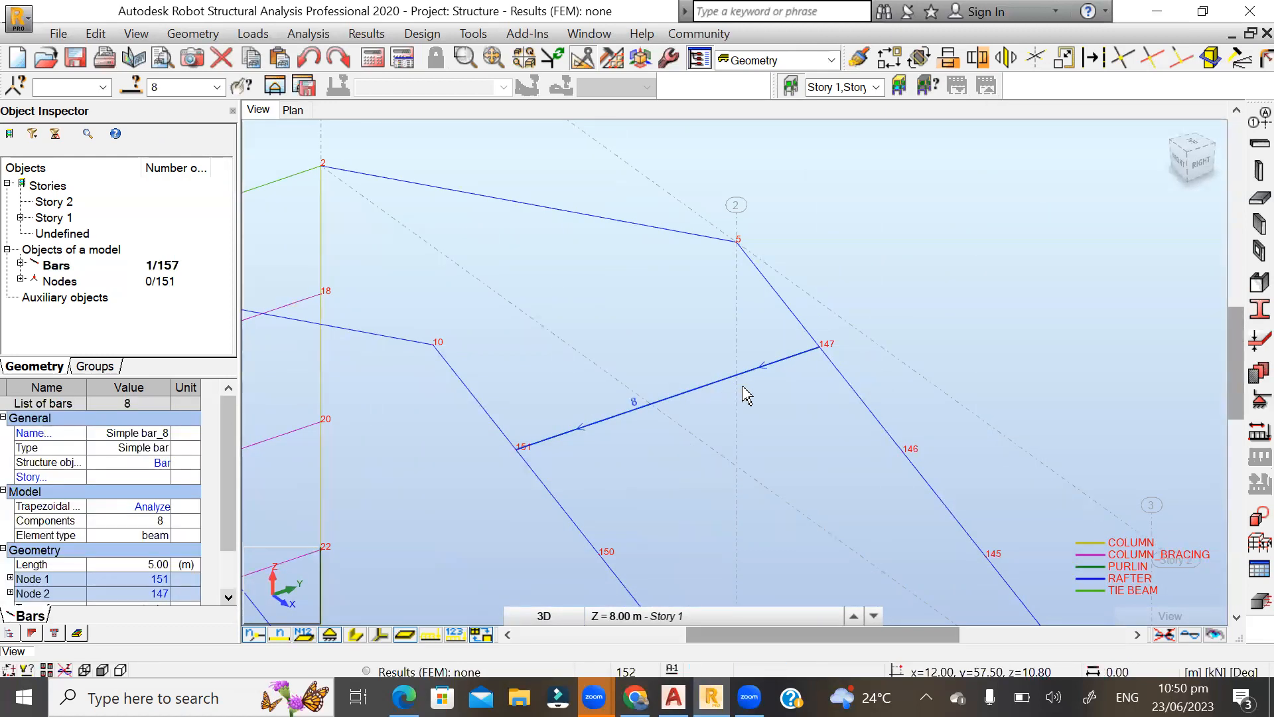
pyautogui.click(889, 58)
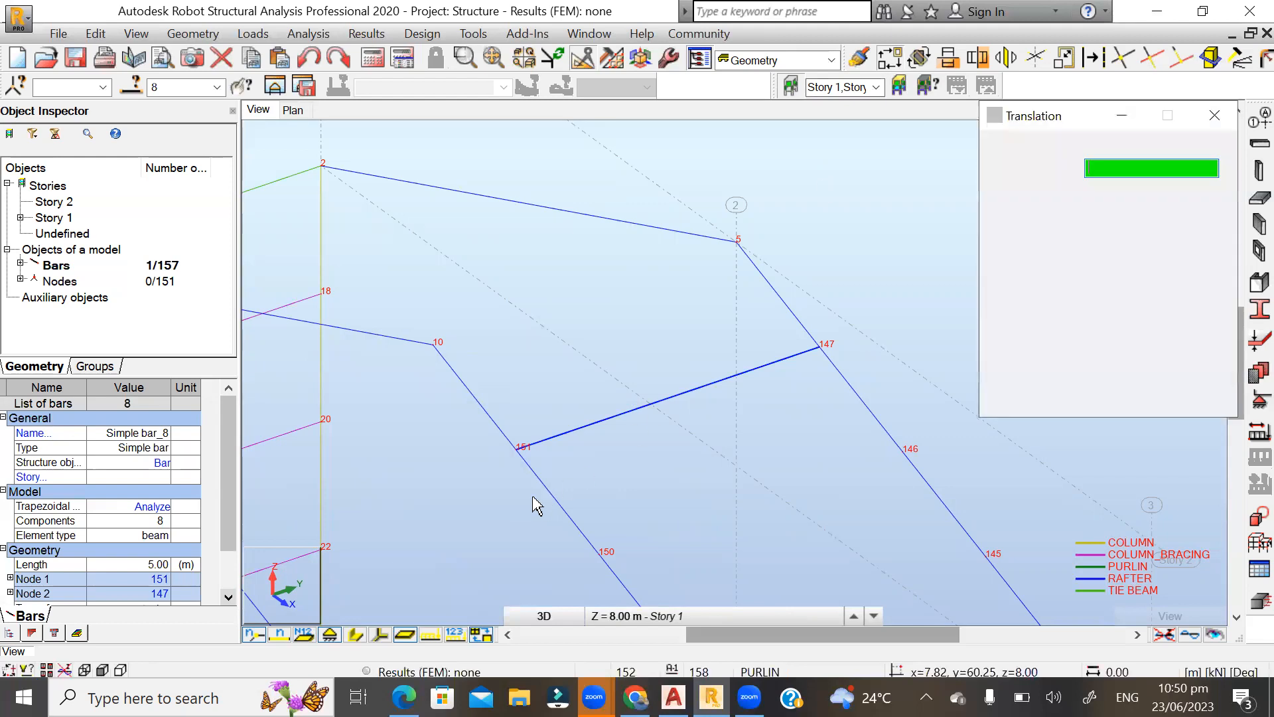
pyautogui.click(517, 449)
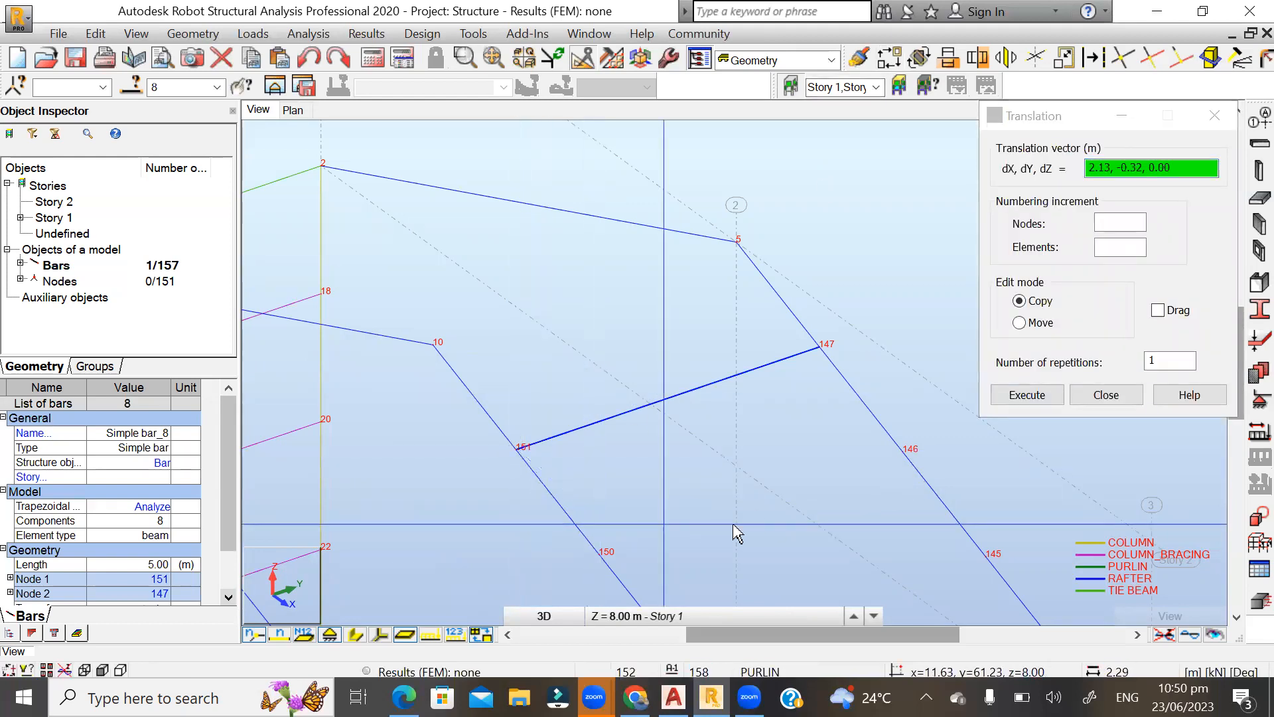
pyautogui.click(1101, 397)
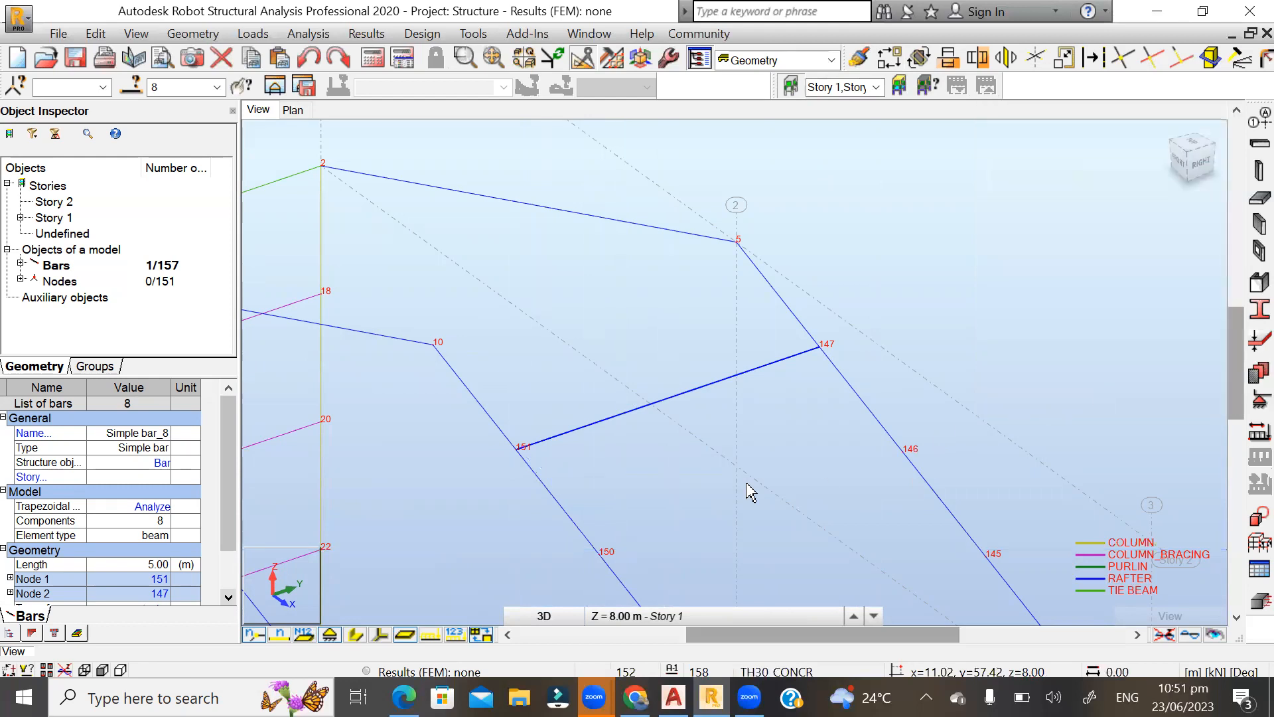
pyautogui.click(625, 447)
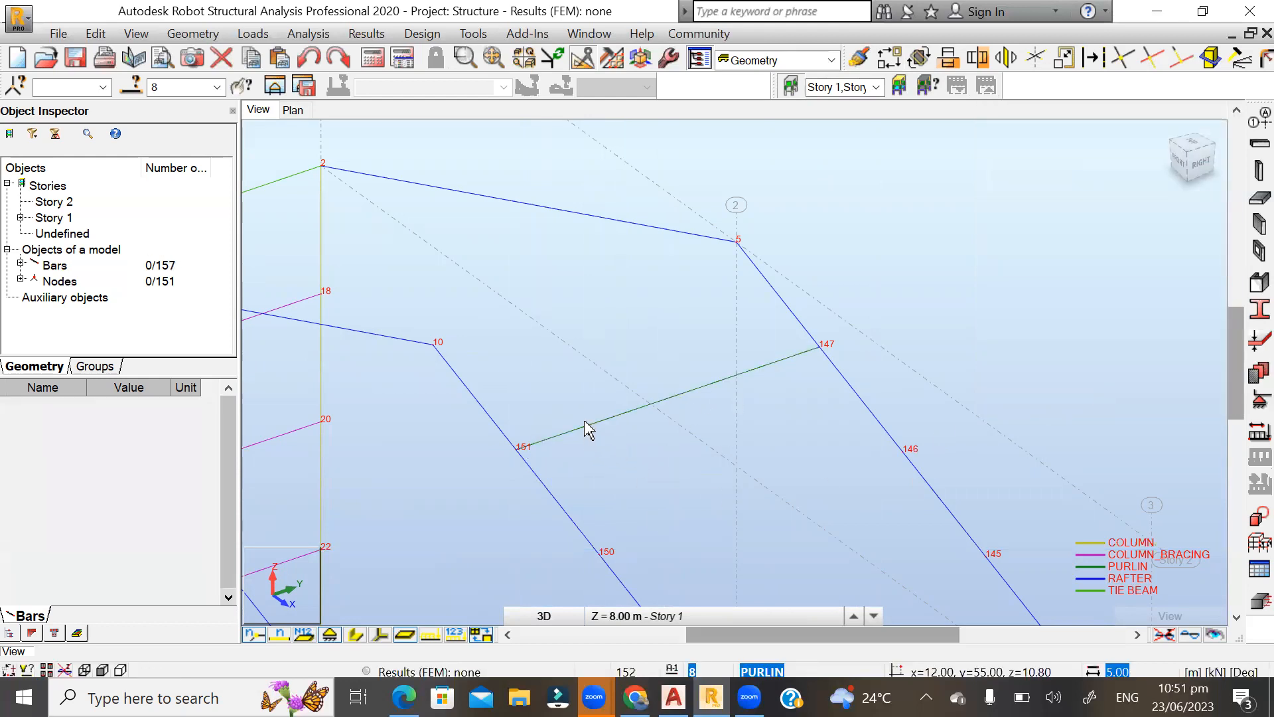
# Copy the purlin once down the rafter with Translation, from node 151 to node 150.
pyautogui.click(582, 428)
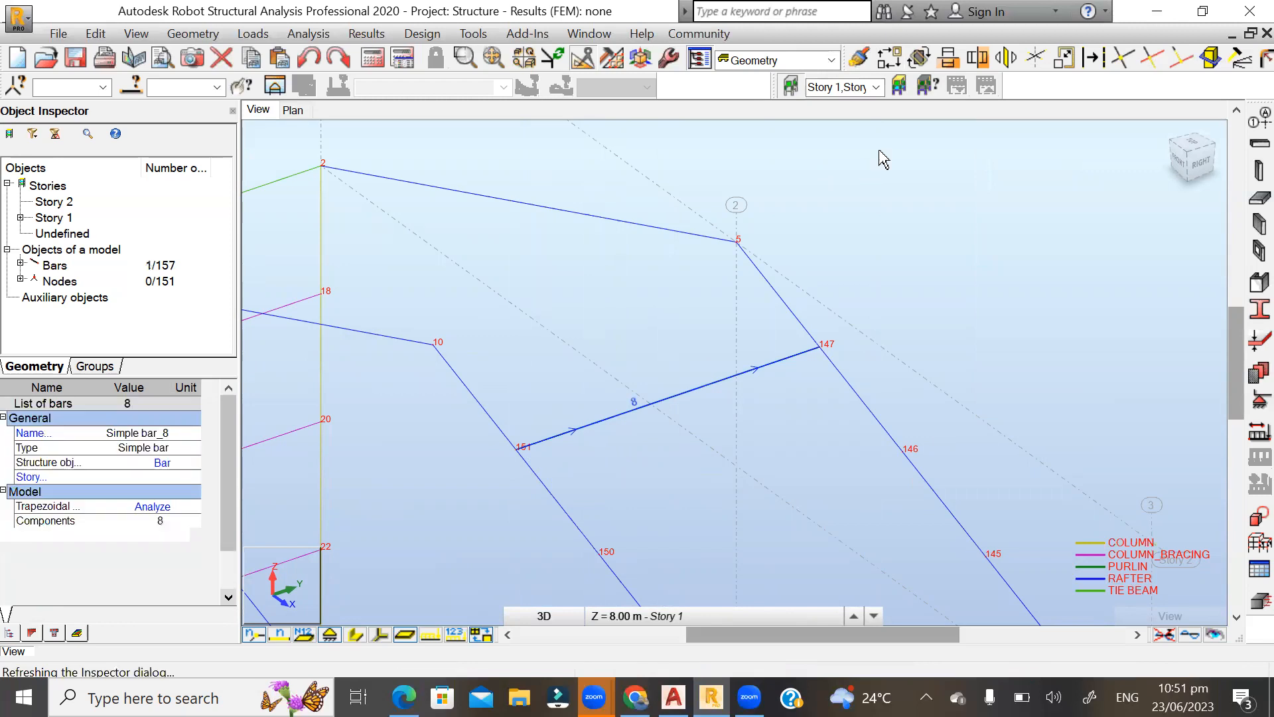
pyautogui.click(887, 60)
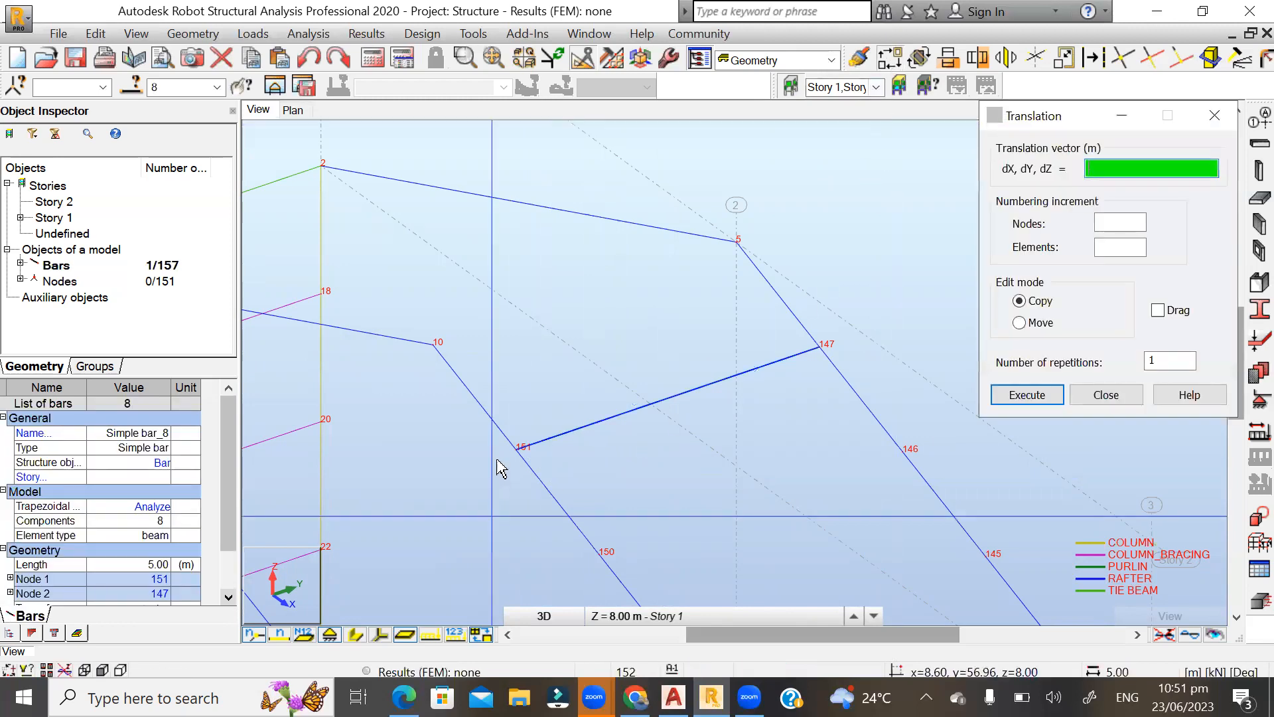
pyautogui.click(517, 452)
pyautogui.click(599, 552)
pyautogui.press('Return')
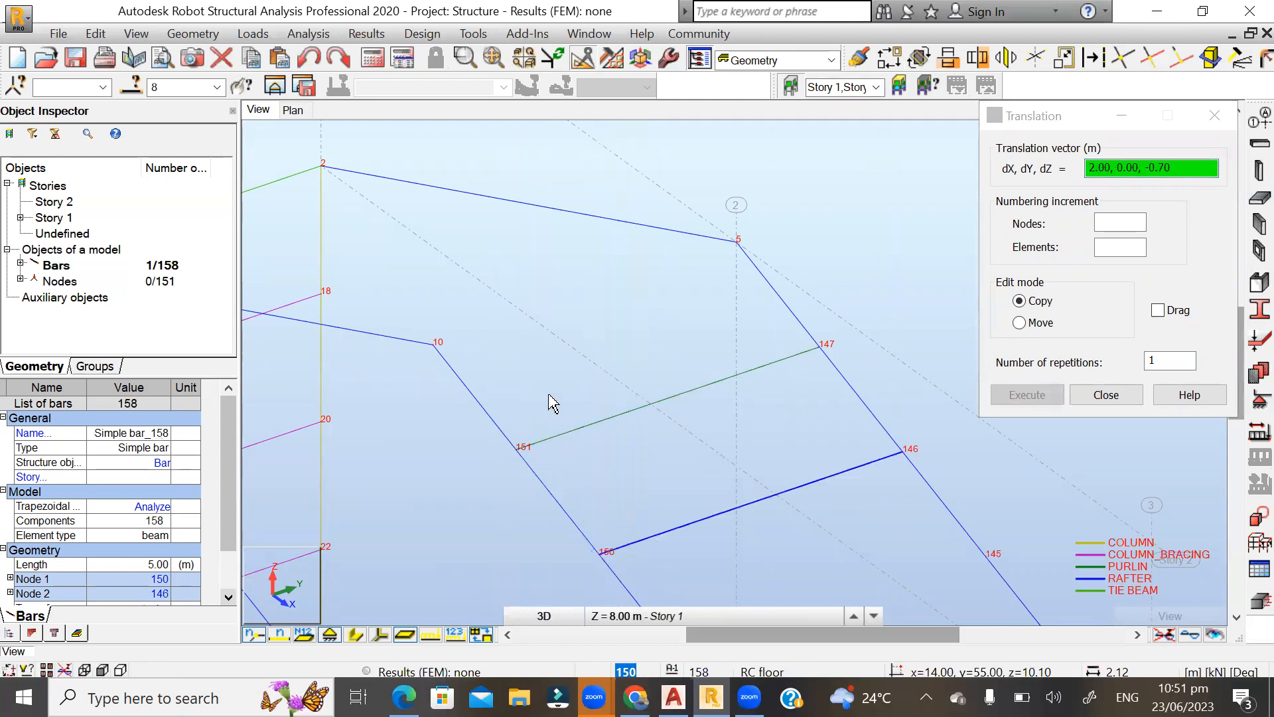
# Copy the second purlin once with Translation from node 150 to node 149, and end the command.
pyautogui.scroll(-4, 540, 350)
pyautogui.scroll(3, 604, 545)
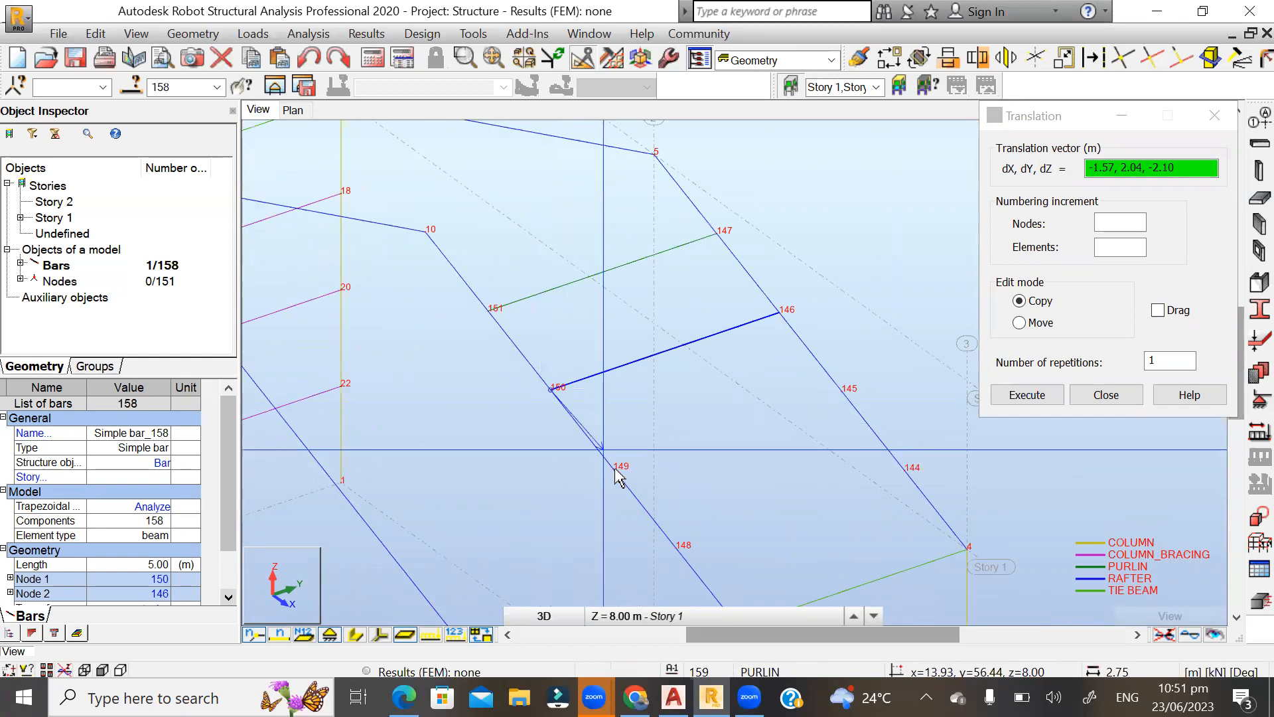
pyautogui.press('Return')
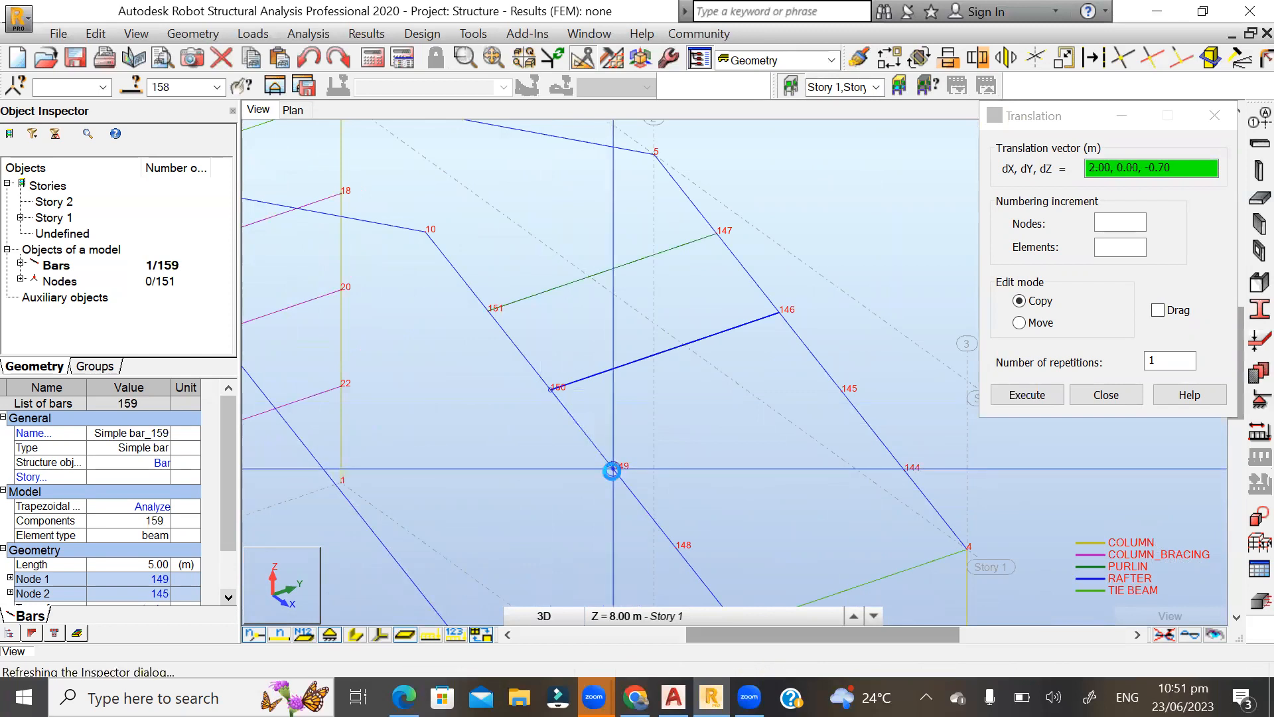
pyautogui.click(616, 472)
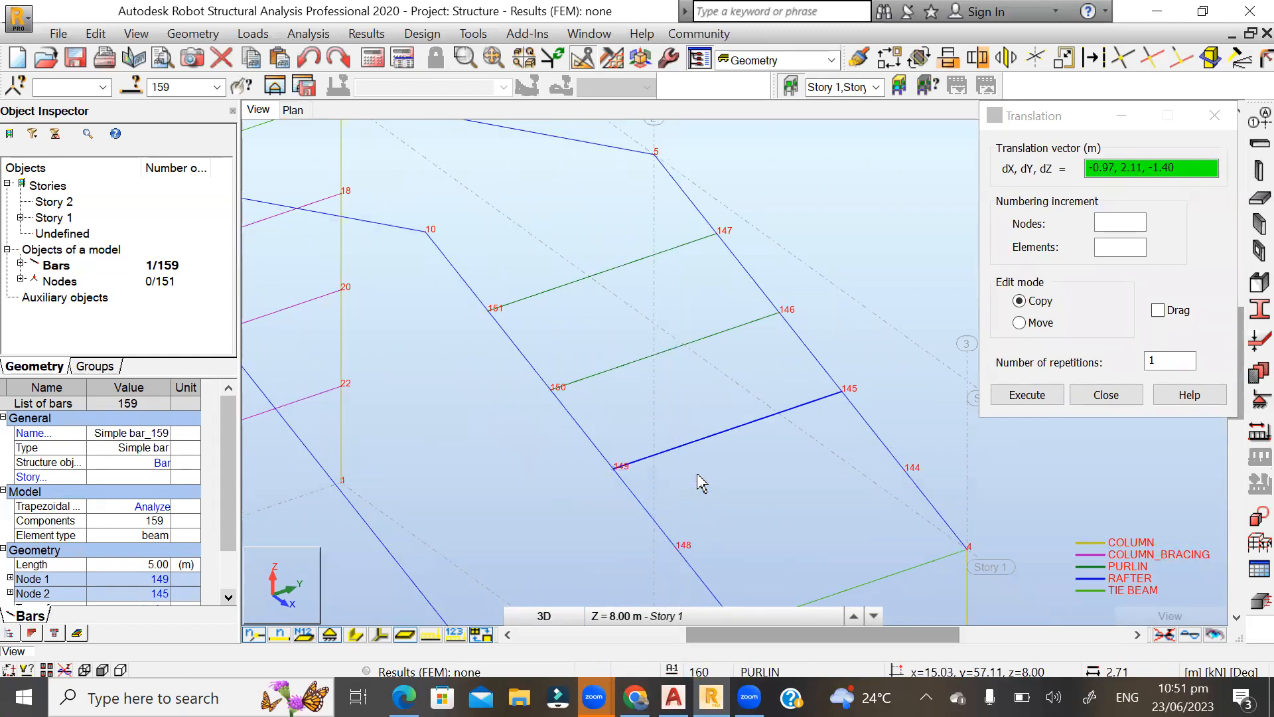
pyautogui.click(1105, 395)
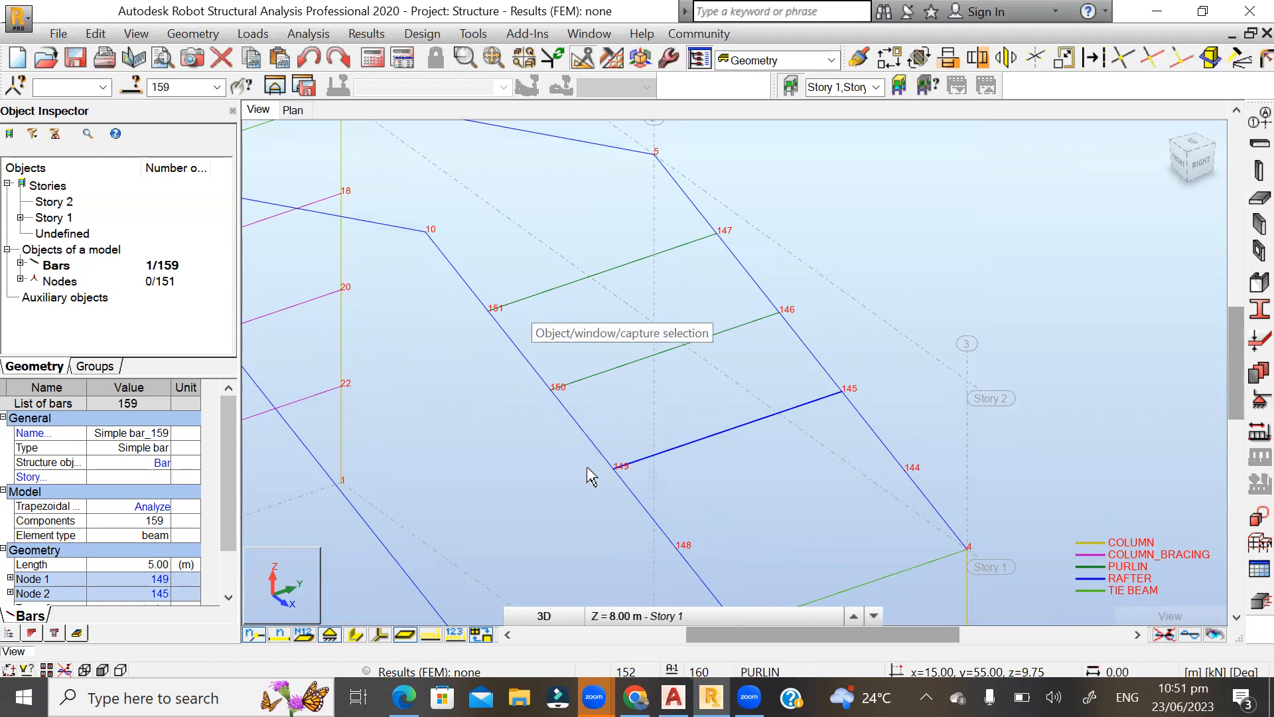
# Copy the third purlin once with Translation from node 149 to node 148, and clear the selection.
pyautogui.scroll(2, 702, 514)
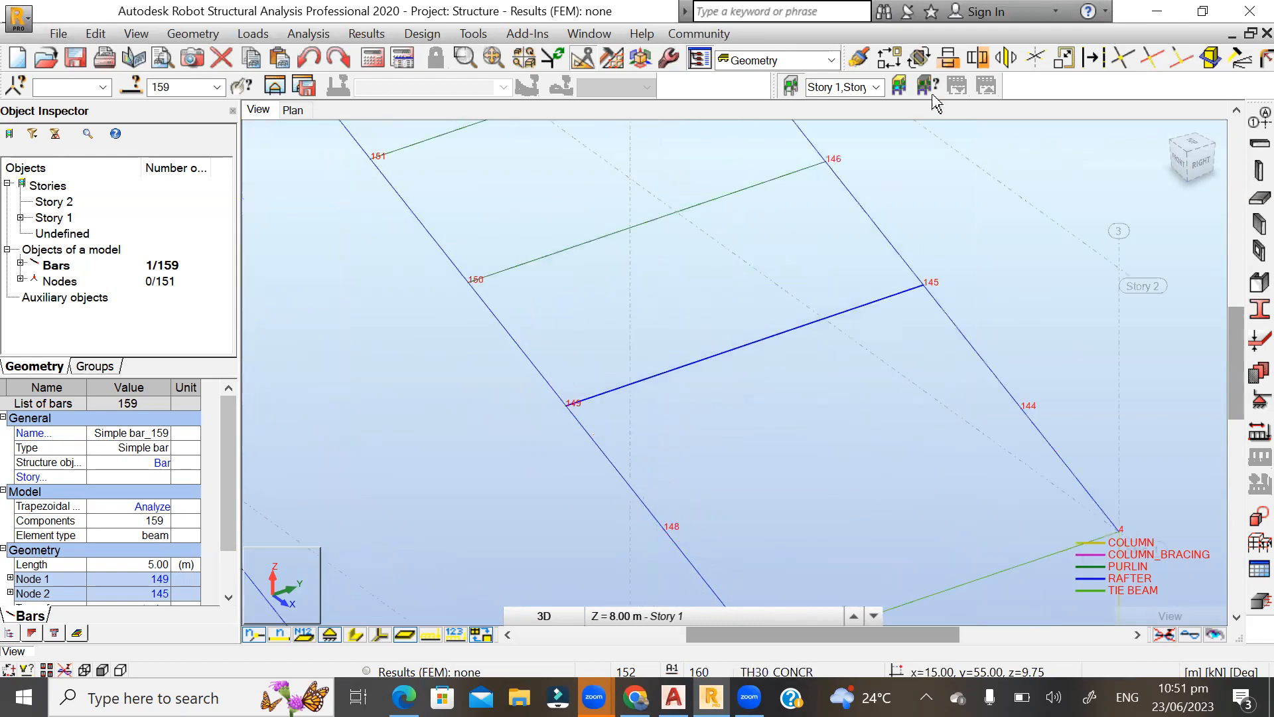
pyautogui.click(901, 58)
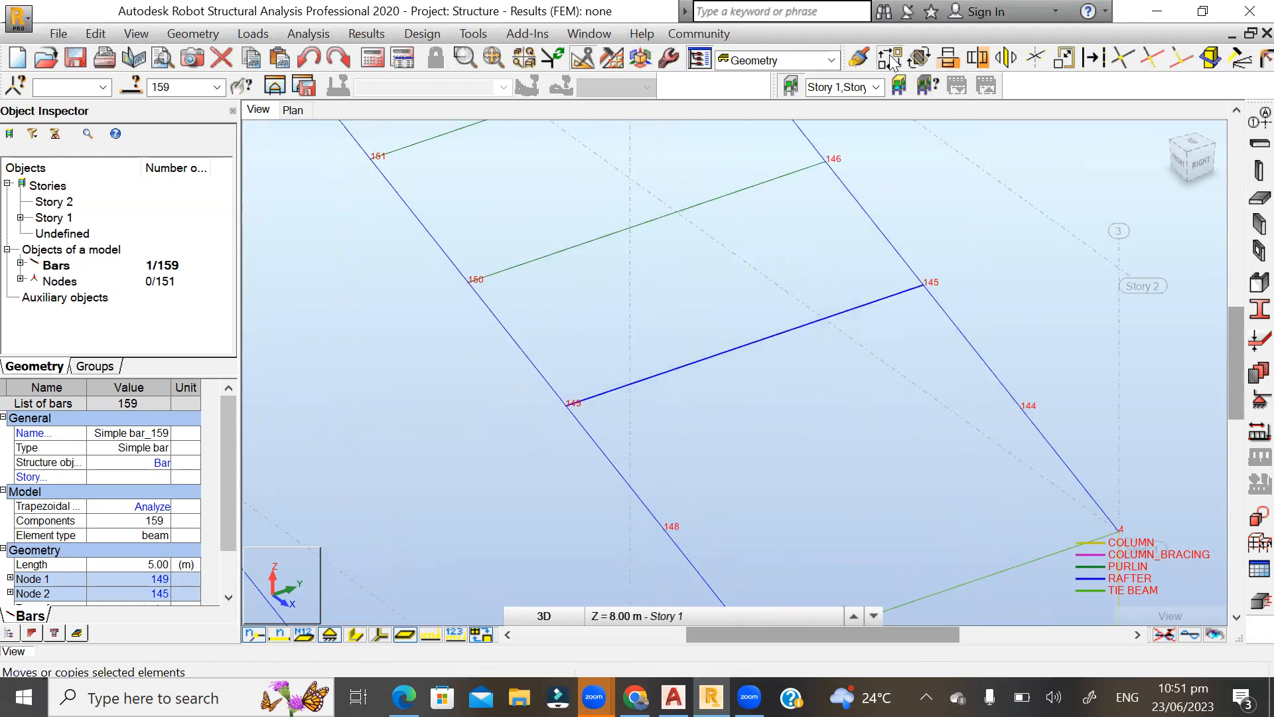
pyautogui.click(566, 405)
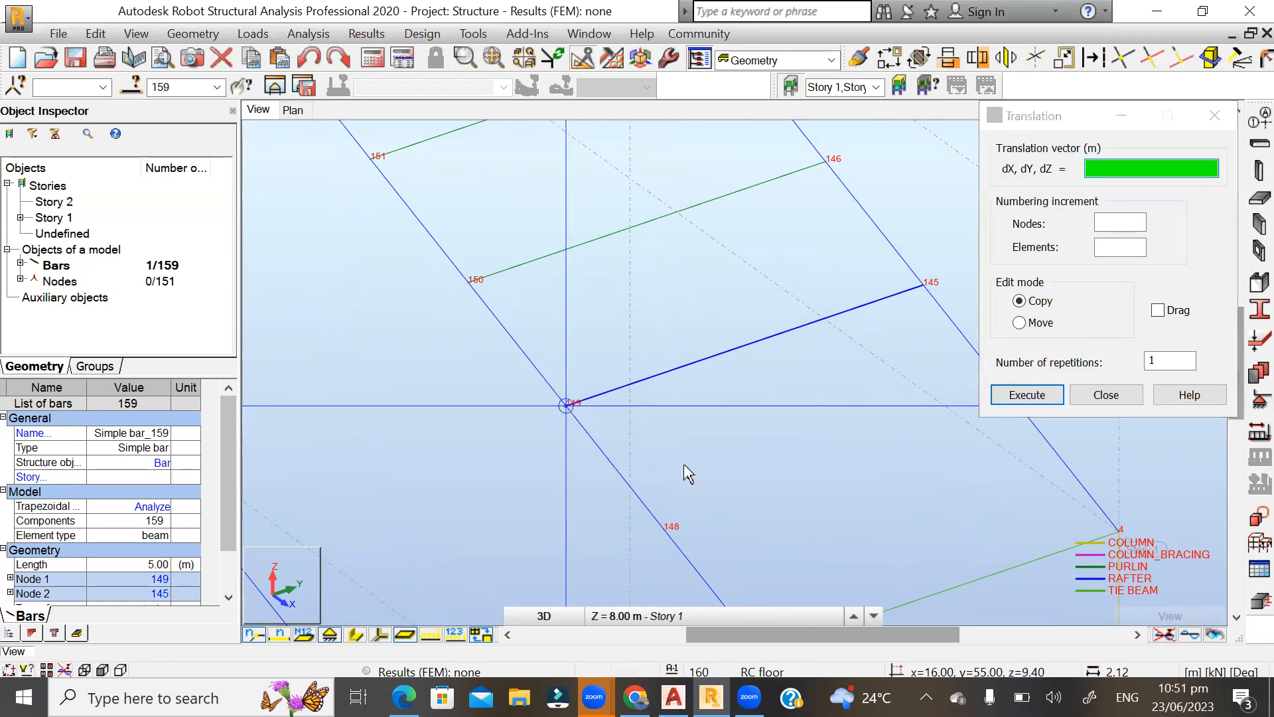
pyautogui.click(663, 531)
pyautogui.click(1089, 397)
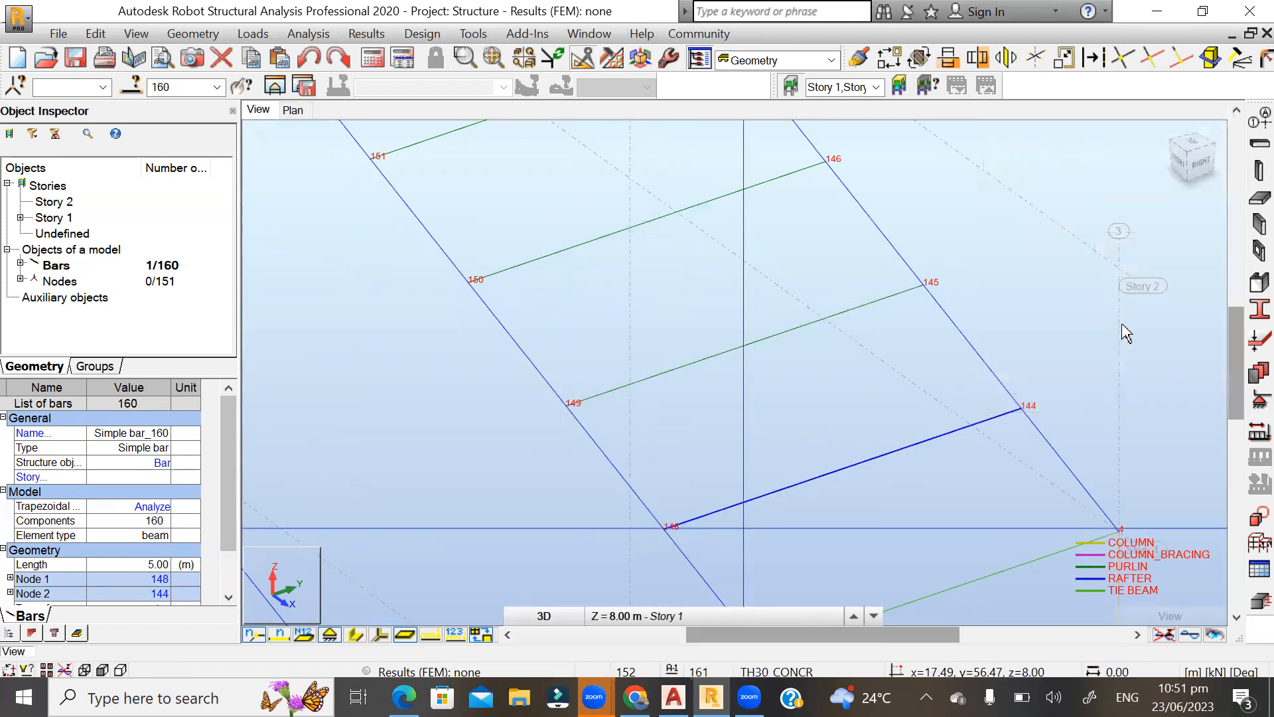
pyautogui.click(1089, 373)
pyautogui.scroll(-5, 856, 338)
pyautogui.scroll(-4, 954, 384)
pyautogui.scroll(1, 954, 367)
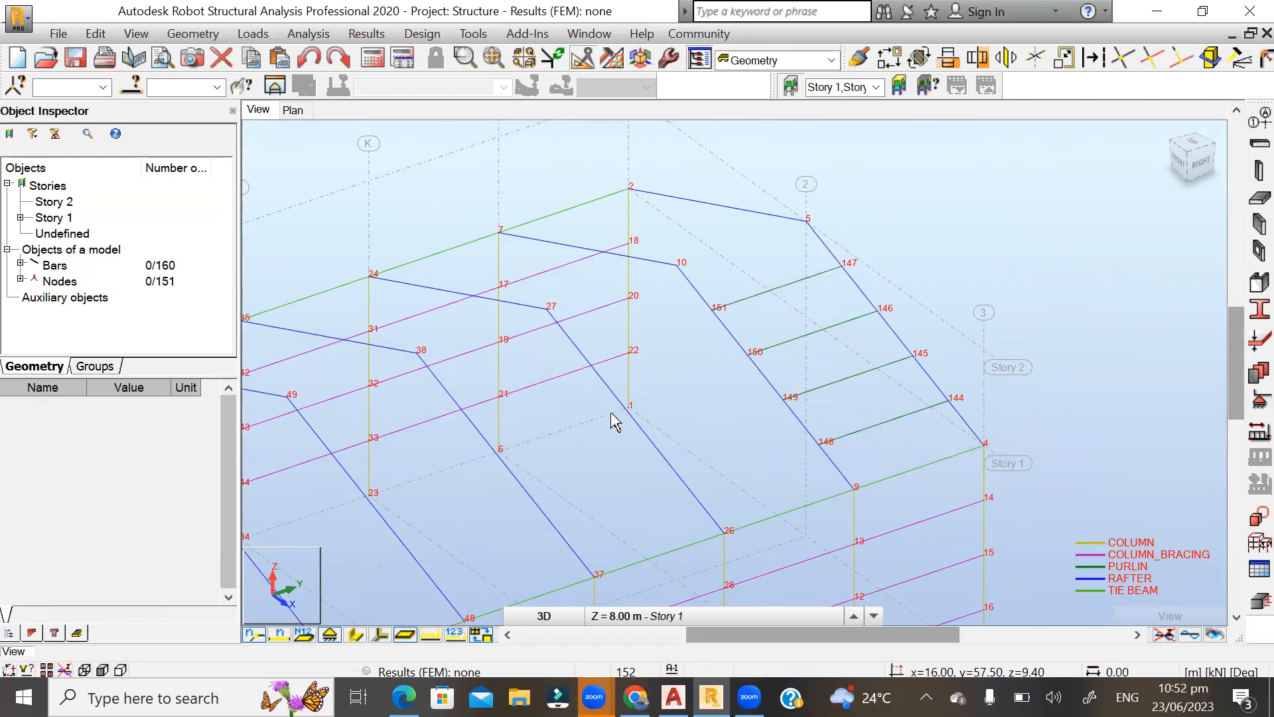
pyautogui.scroll(1, 874, 467)
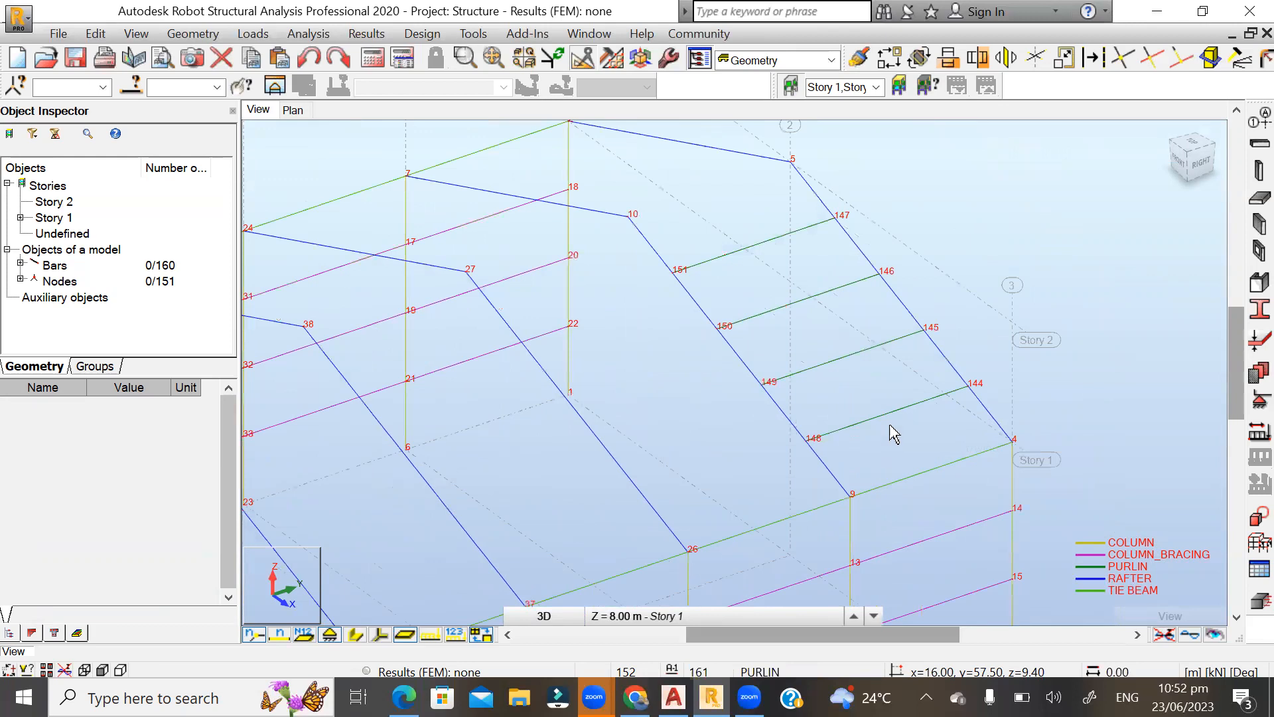
pyautogui.click(901, 398)
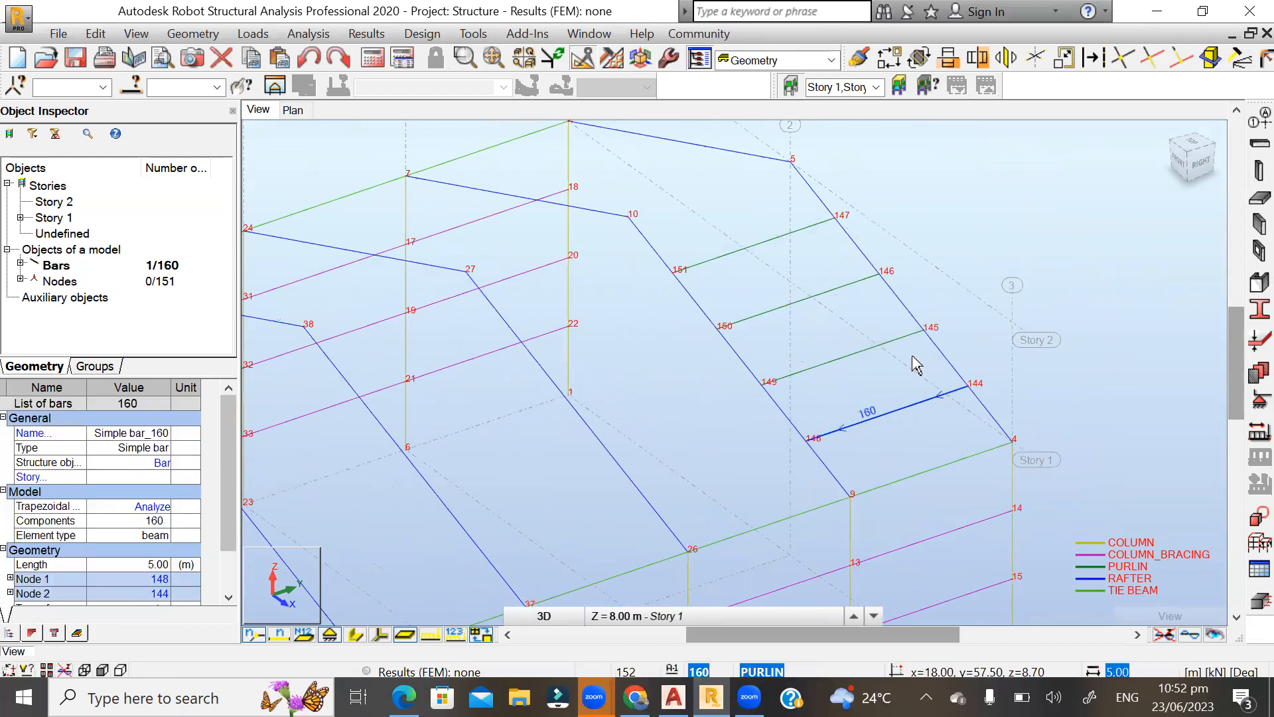
pyautogui.click(827, 340)
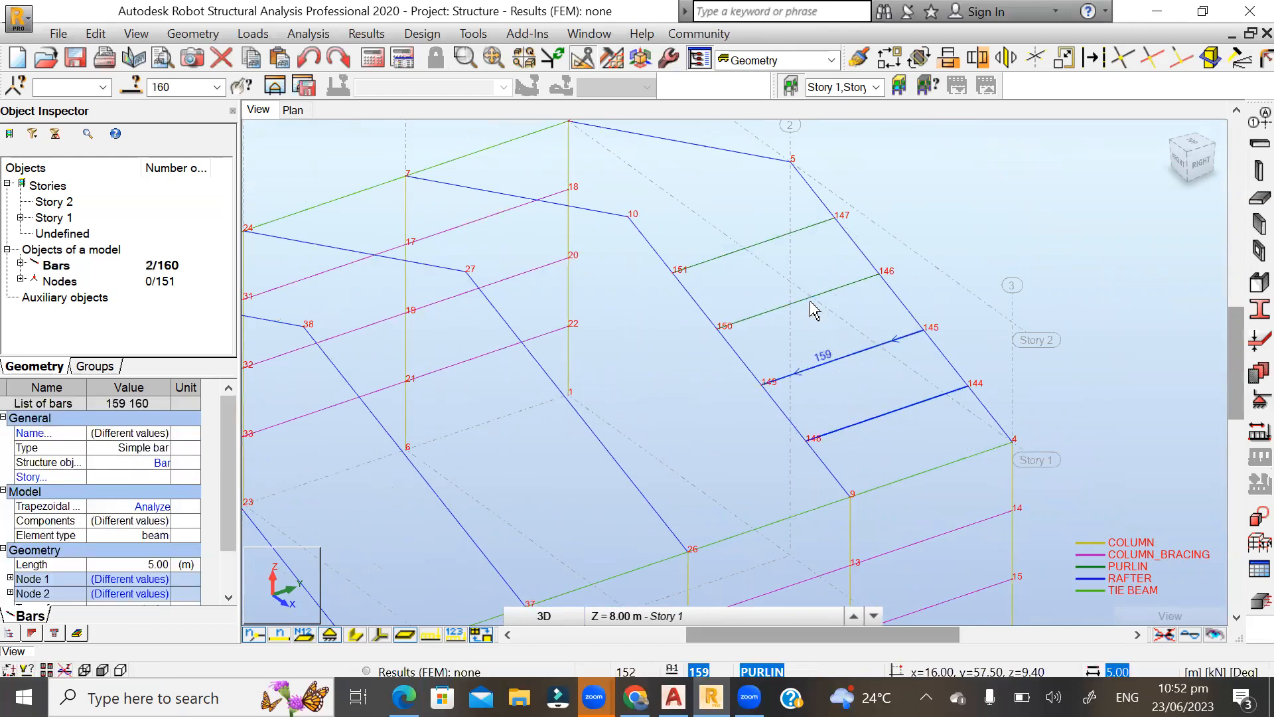
pyautogui.click(784, 256)
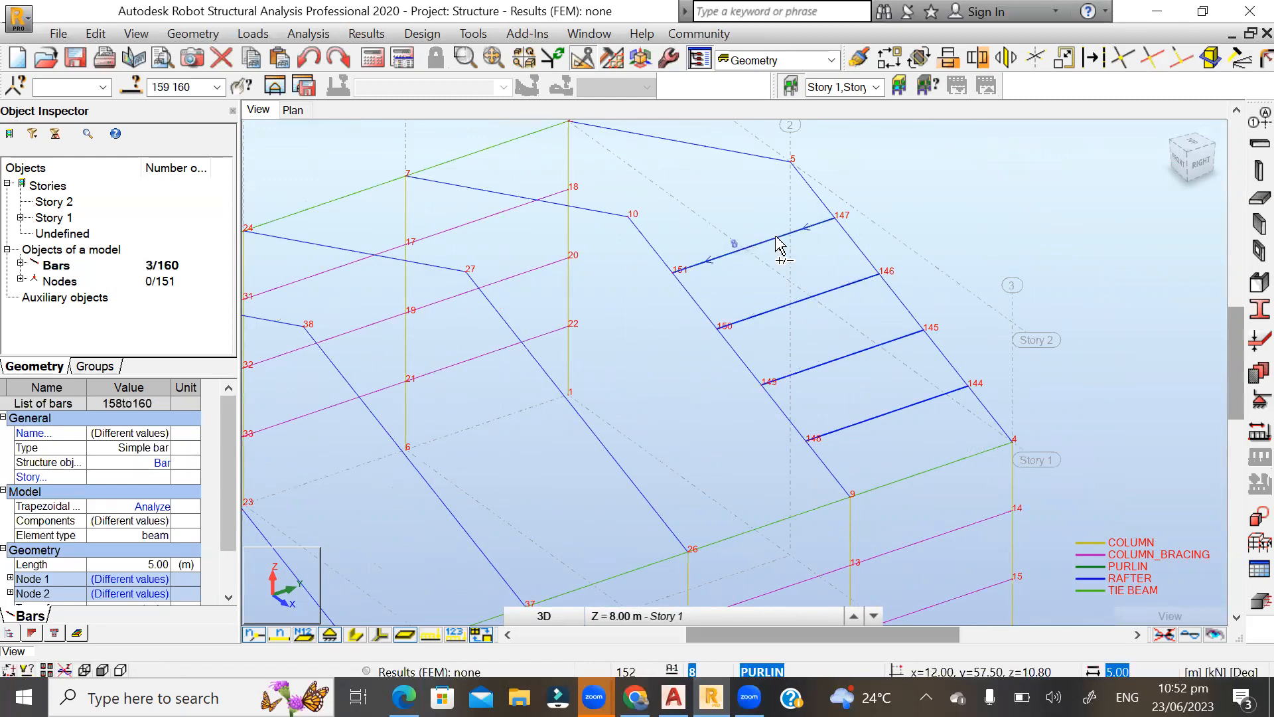
pyautogui.click(777, 238)
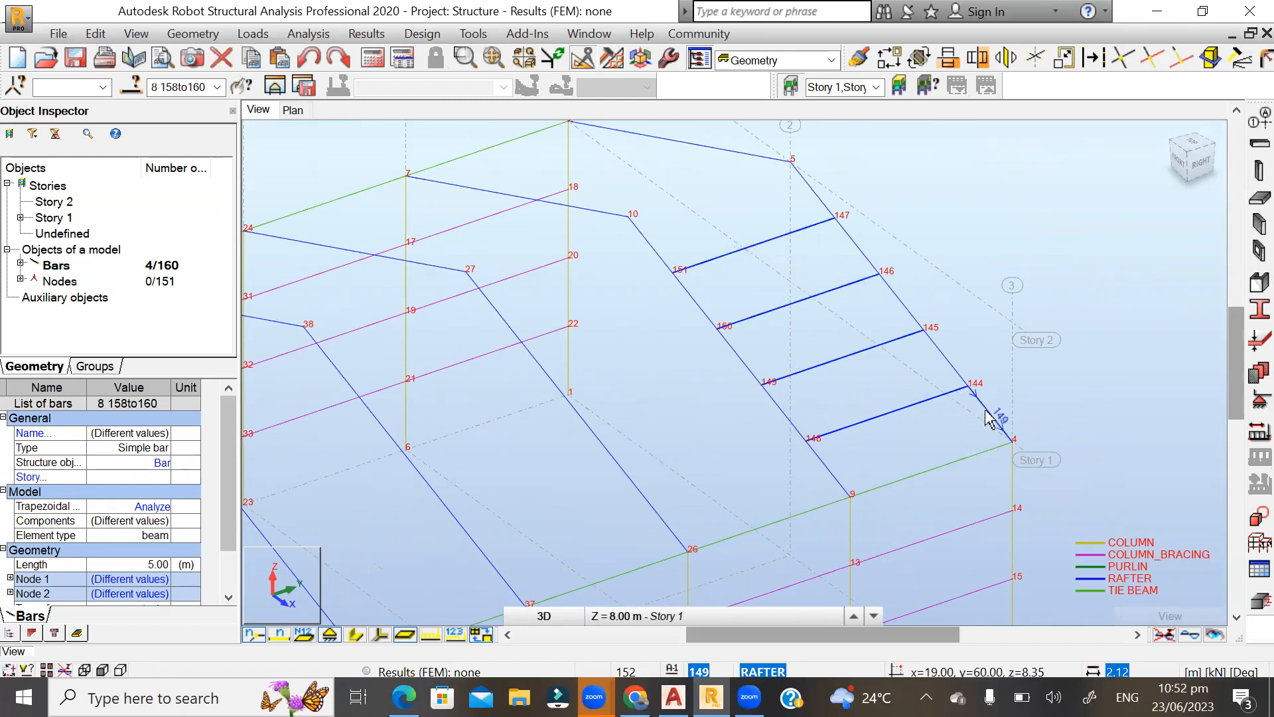
pyautogui.press('Escape')
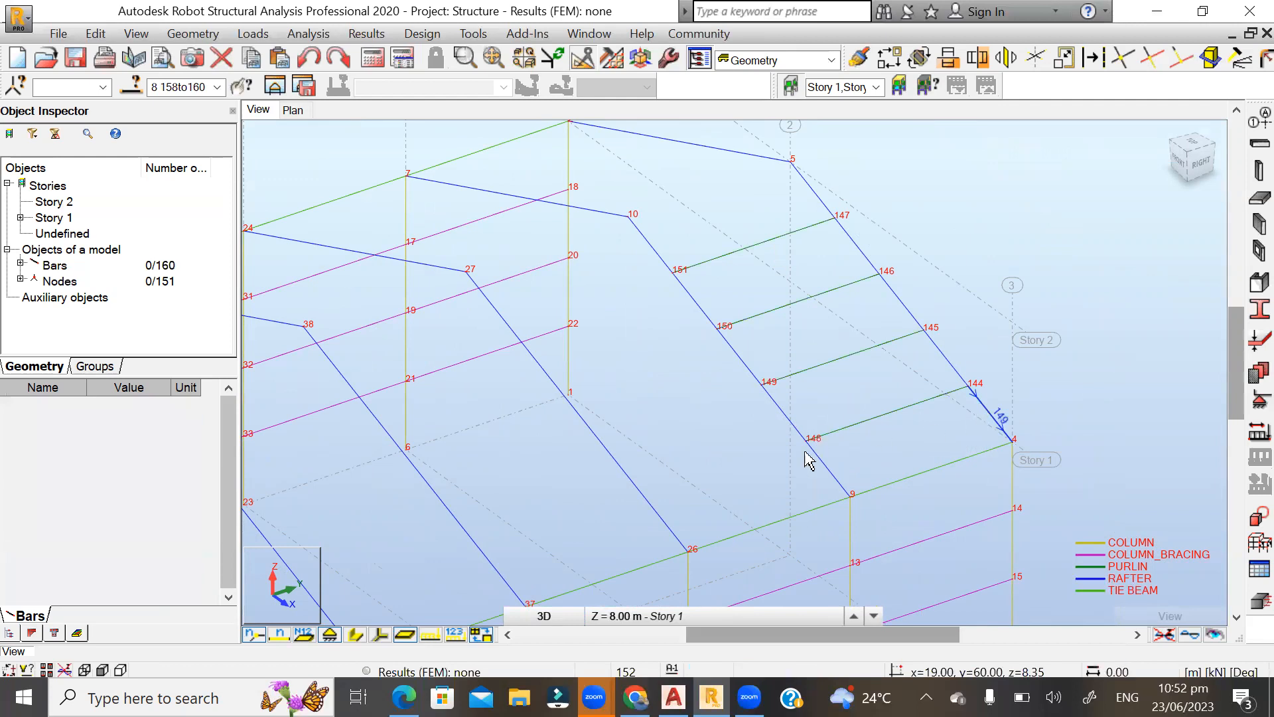
# Select all similar purlins in the first bay and copy them with Translation, 11 repetitions, using the vector from node 9 to node 26.
pyautogui.click(864, 422)
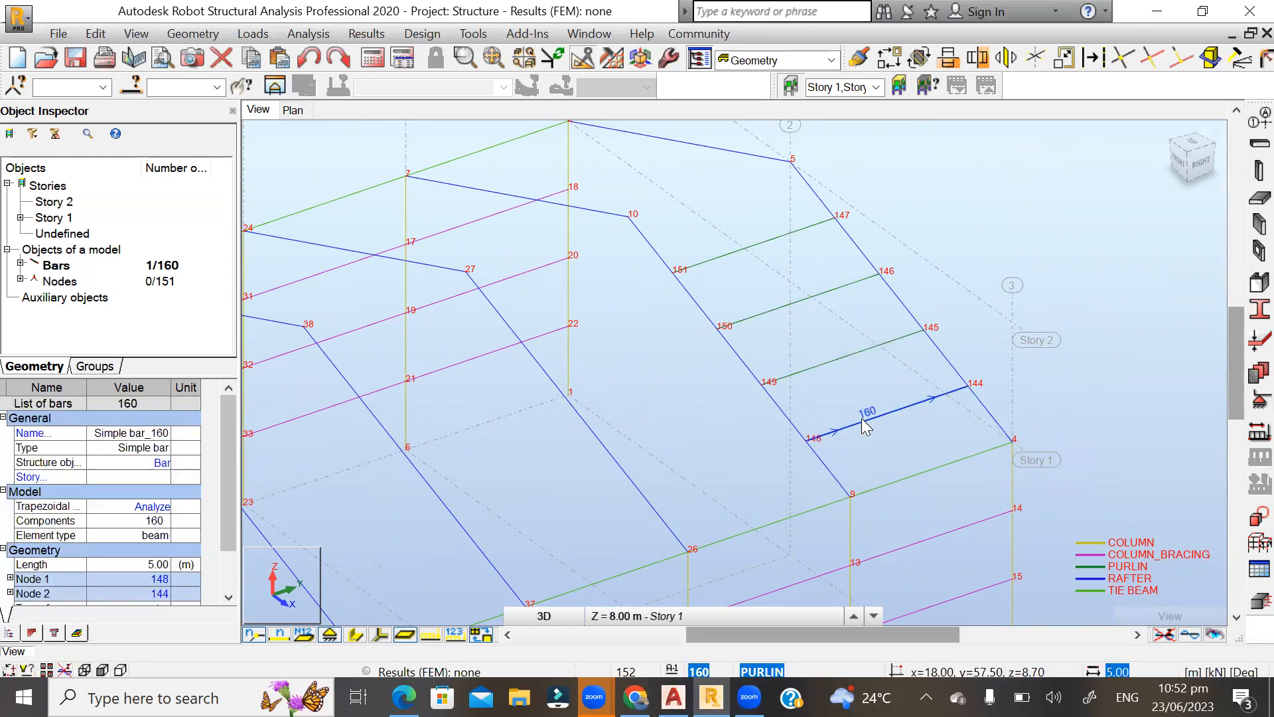
pyautogui.rightClick(865, 424)
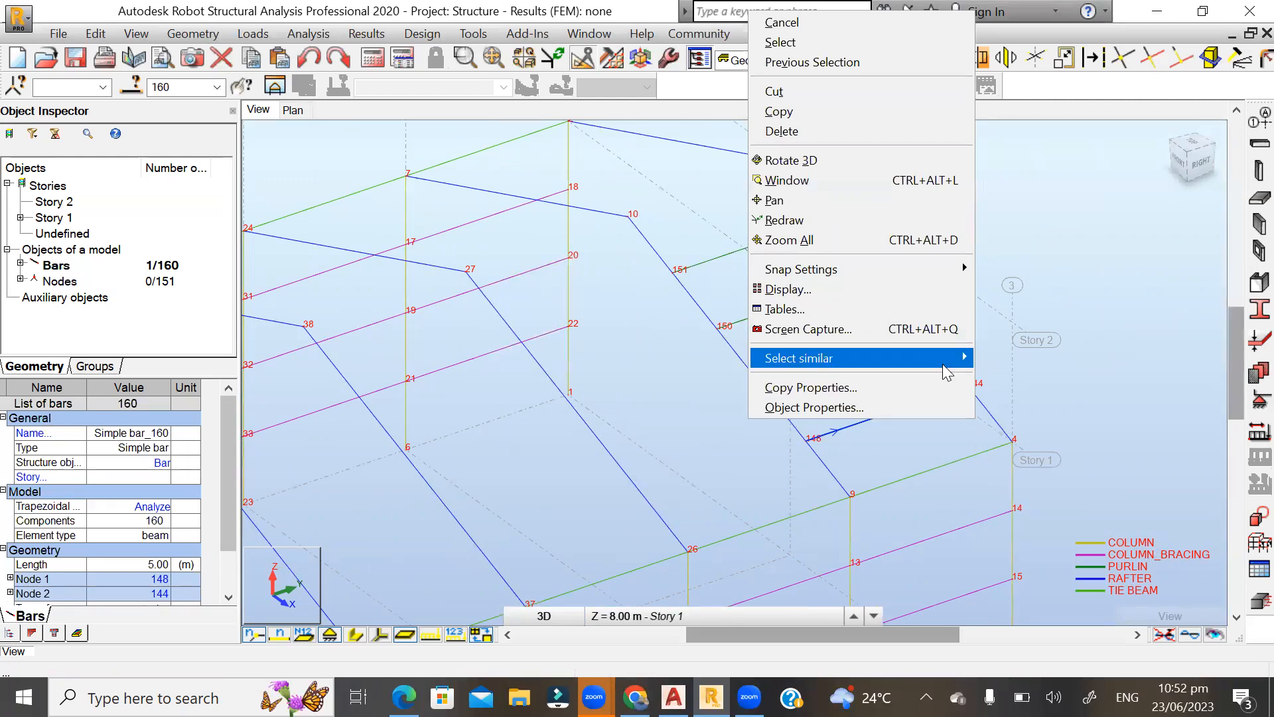
pyautogui.moveTo(943, 364)
pyautogui.click(1062, 376)
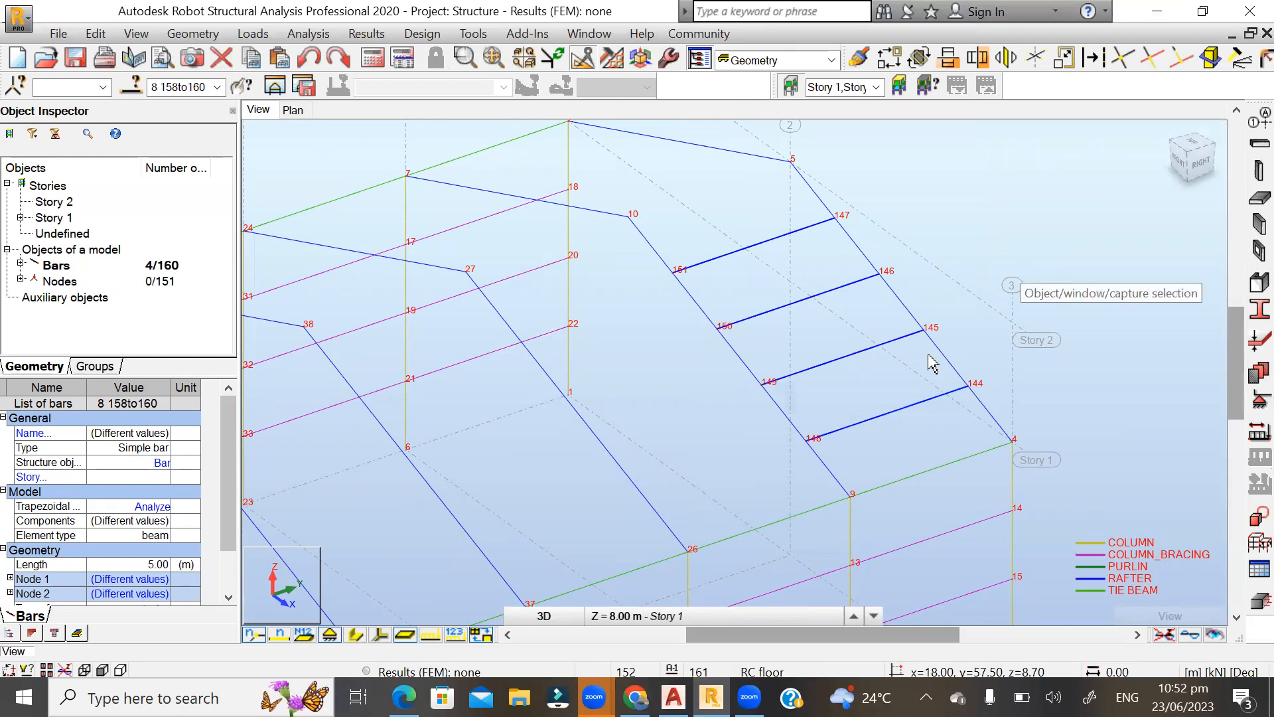
pyautogui.click(890, 60)
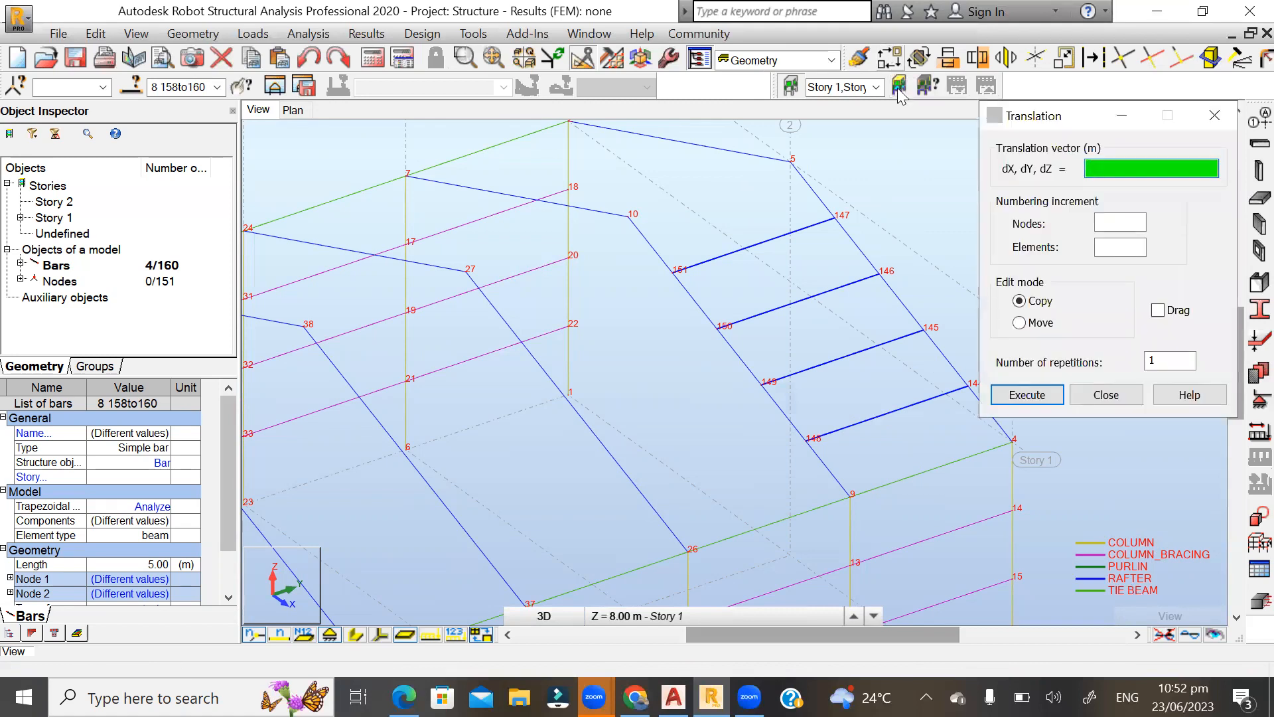
pyautogui.click(1166, 361)
pyautogui.click(1153, 360)
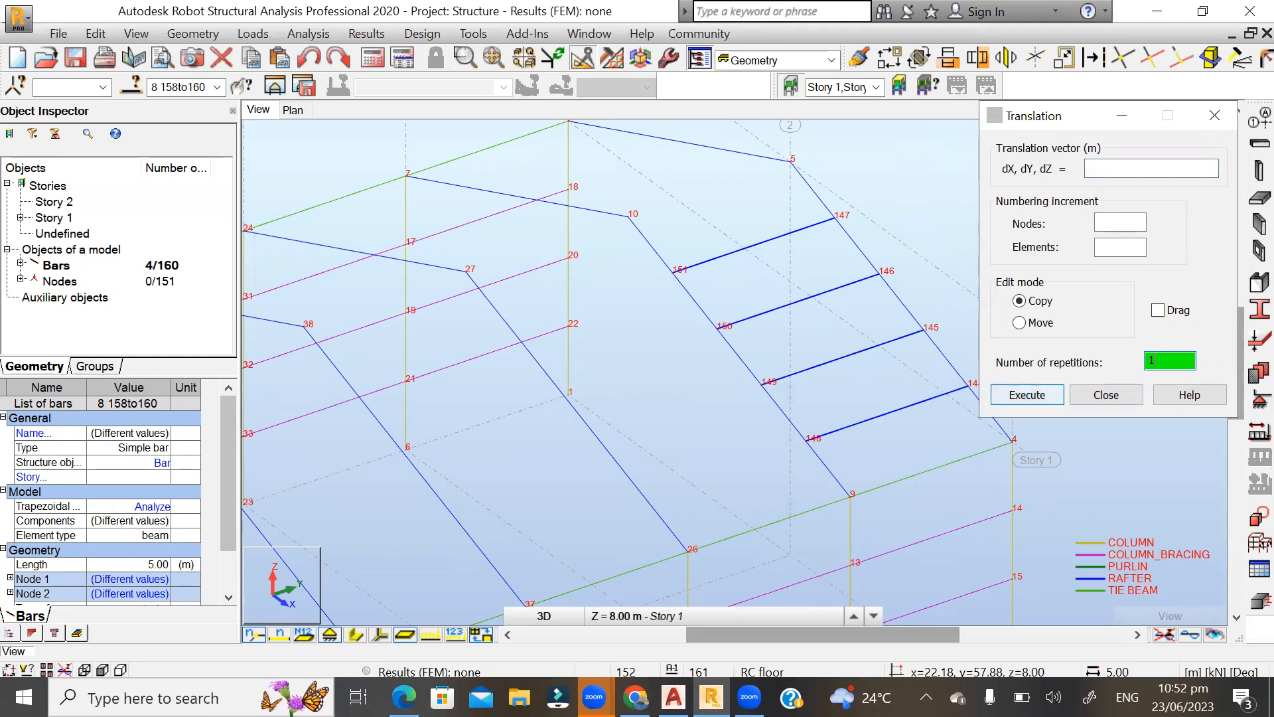
pyautogui.click(850, 497)
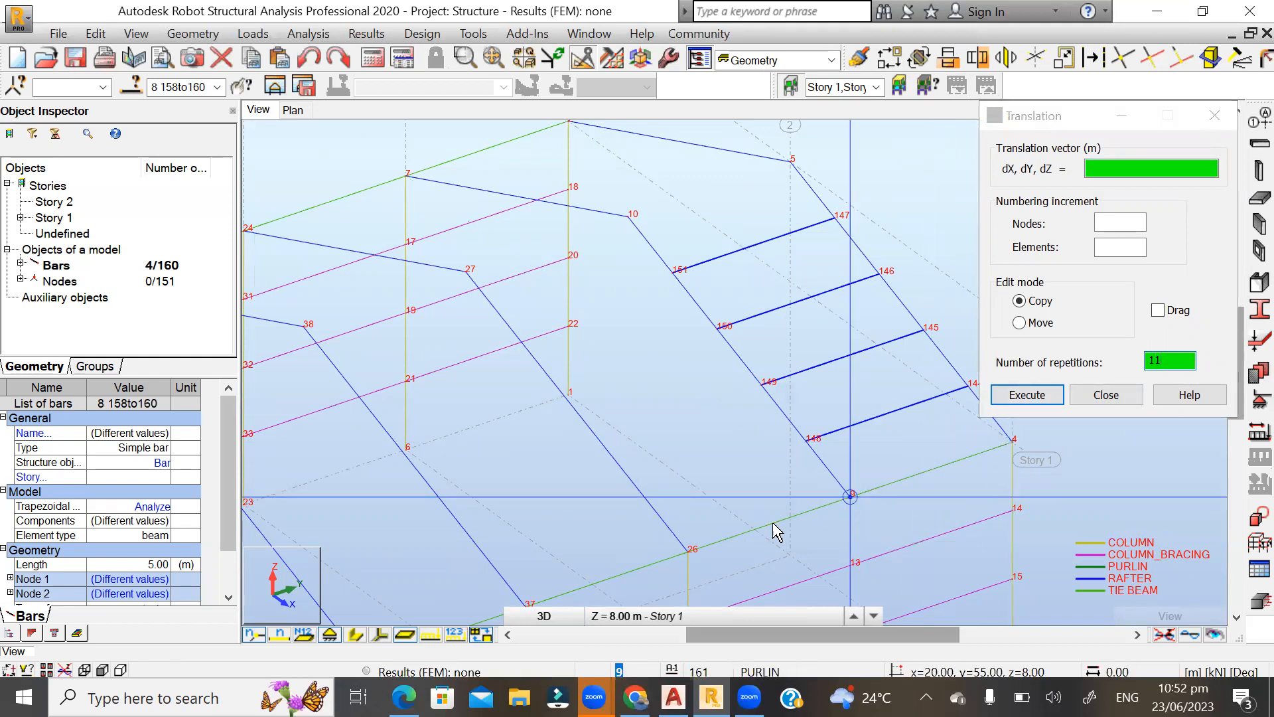
pyautogui.click(689, 551)
pyautogui.click(1026, 395)
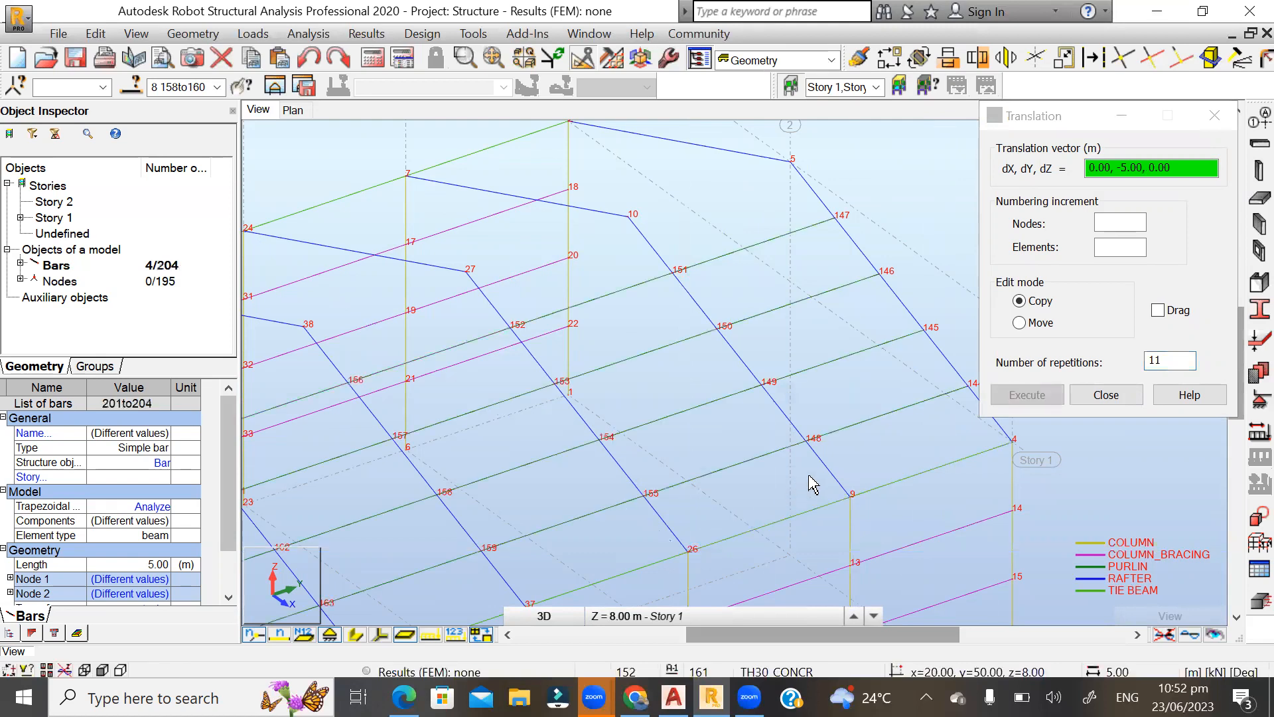
pyautogui.click(1109, 396)
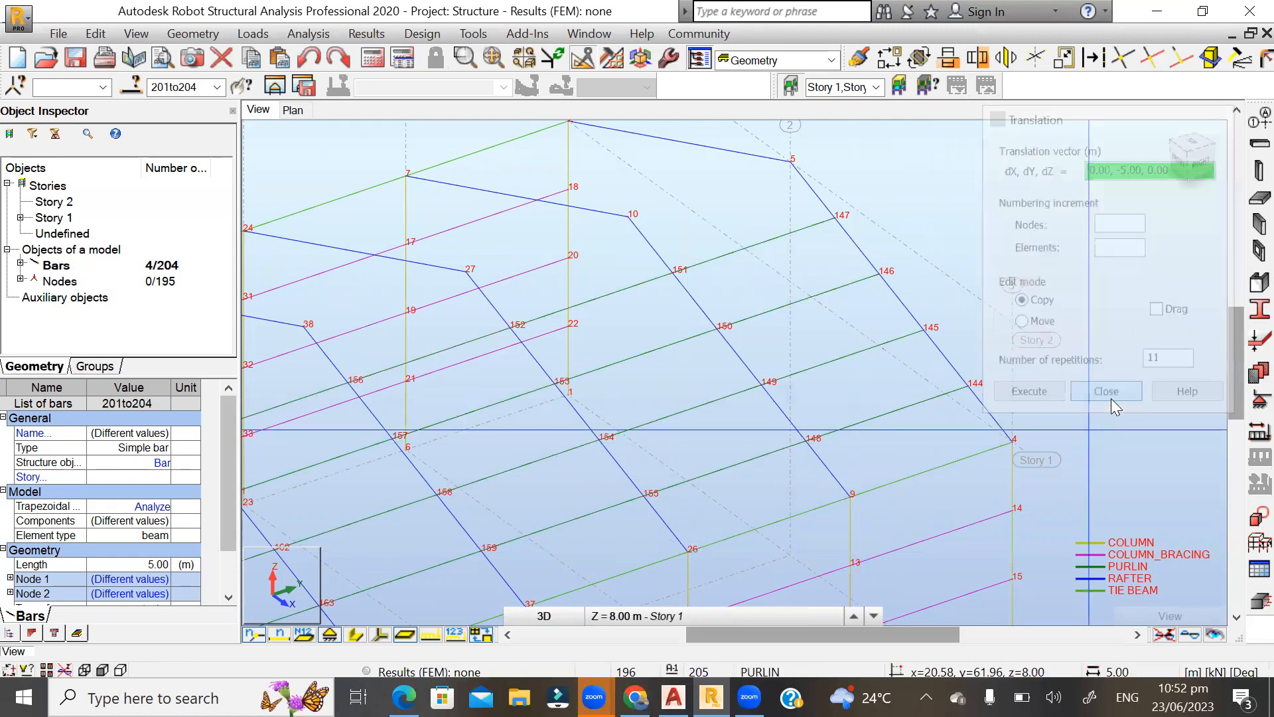
# Examine the replicated purlins along the whole building and the end-frame rafter segment between nodes 5 and 147.
pyautogui.keyDown('shift'); pyautogui.moveTo(839, 308); pyautogui.dragTo(856, 350, button='middle'); pyautogui.keyUp('shift')
pyautogui.keyDown('shift'); pyautogui.moveTo(613, 355); pyautogui.dragTo(942, 335, button='middle'); pyautogui.keyUp('shift')
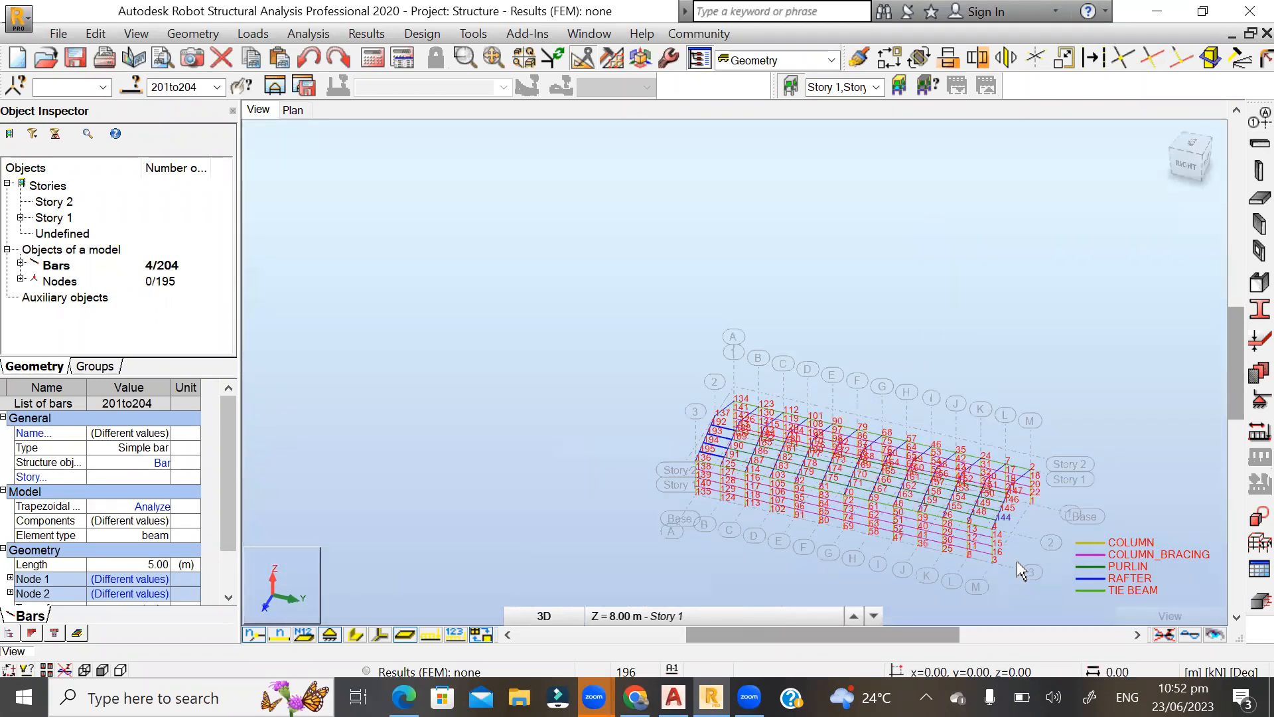
pyautogui.scroll(6, 1020, 570)
pyautogui.scroll(5, 962, 237)
pyautogui.scroll(-6, 931, 396)
pyautogui.keyDown('shift'); pyautogui.moveTo(856, 363); pyautogui.dragTo(933, 348, button='middle'); pyautogui.keyUp('shift')
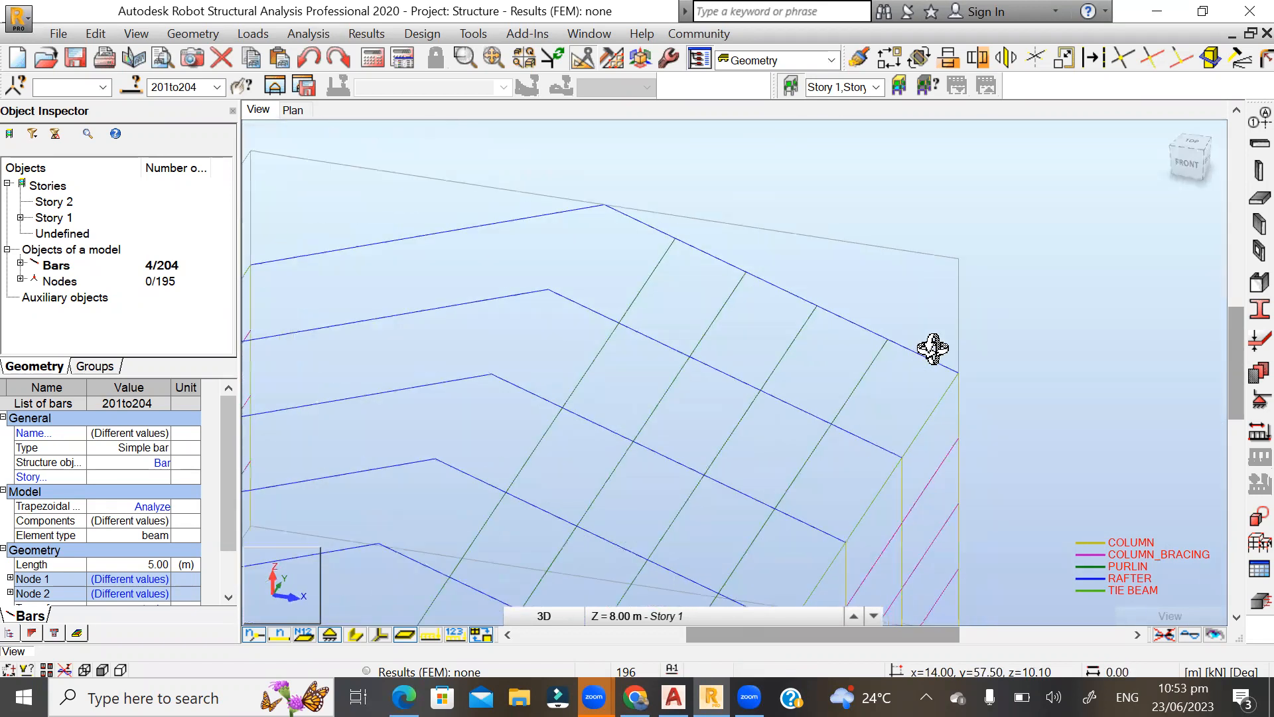
pyautogui.scroll(1, 649, 233)
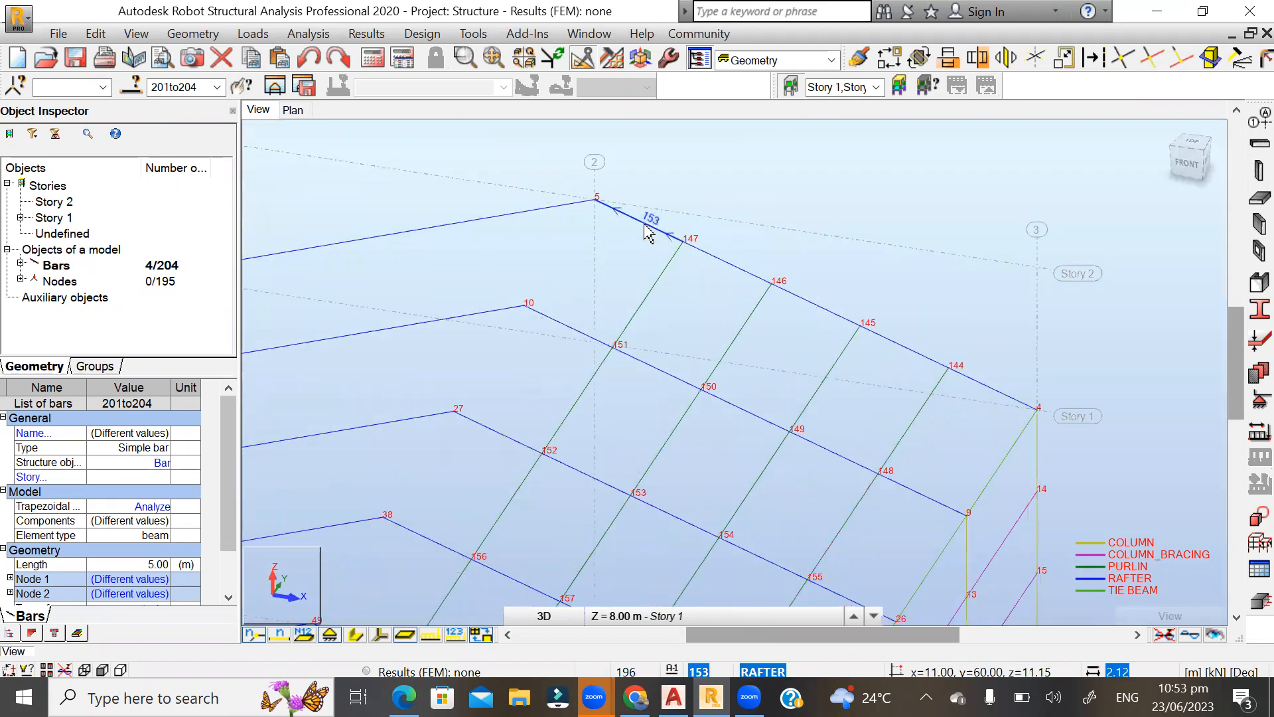
pyautogui.scroll(4, 646, 214)
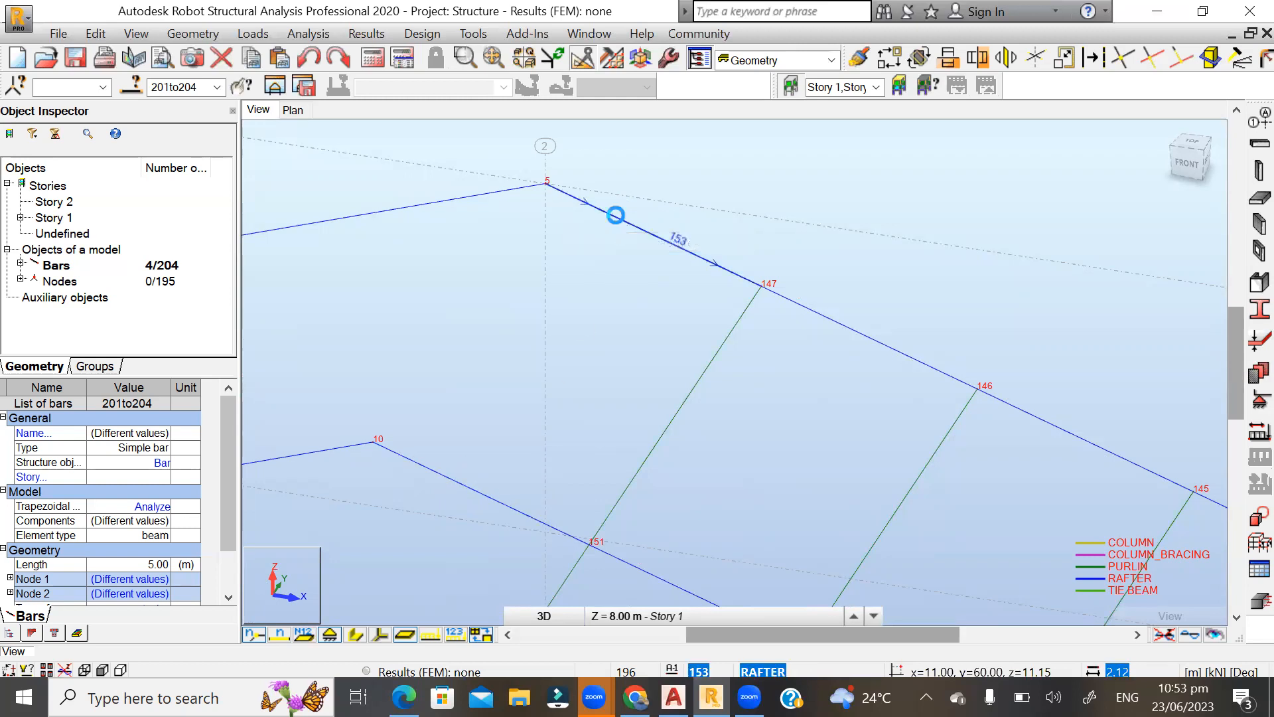
pyautogui.click(615, 215)
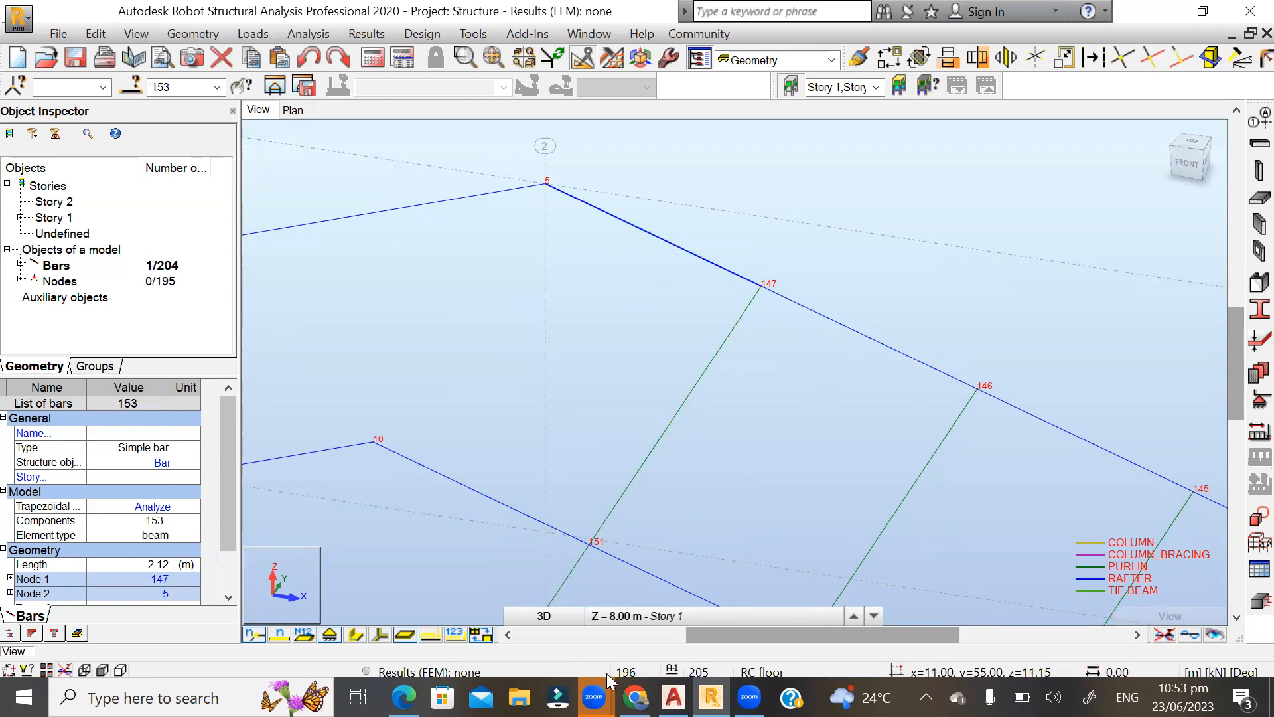
# Move the Zoom recording conversion dialog aside and minimize all open application windows to show the desktop.
pyautogui.moveTo(594, 697)
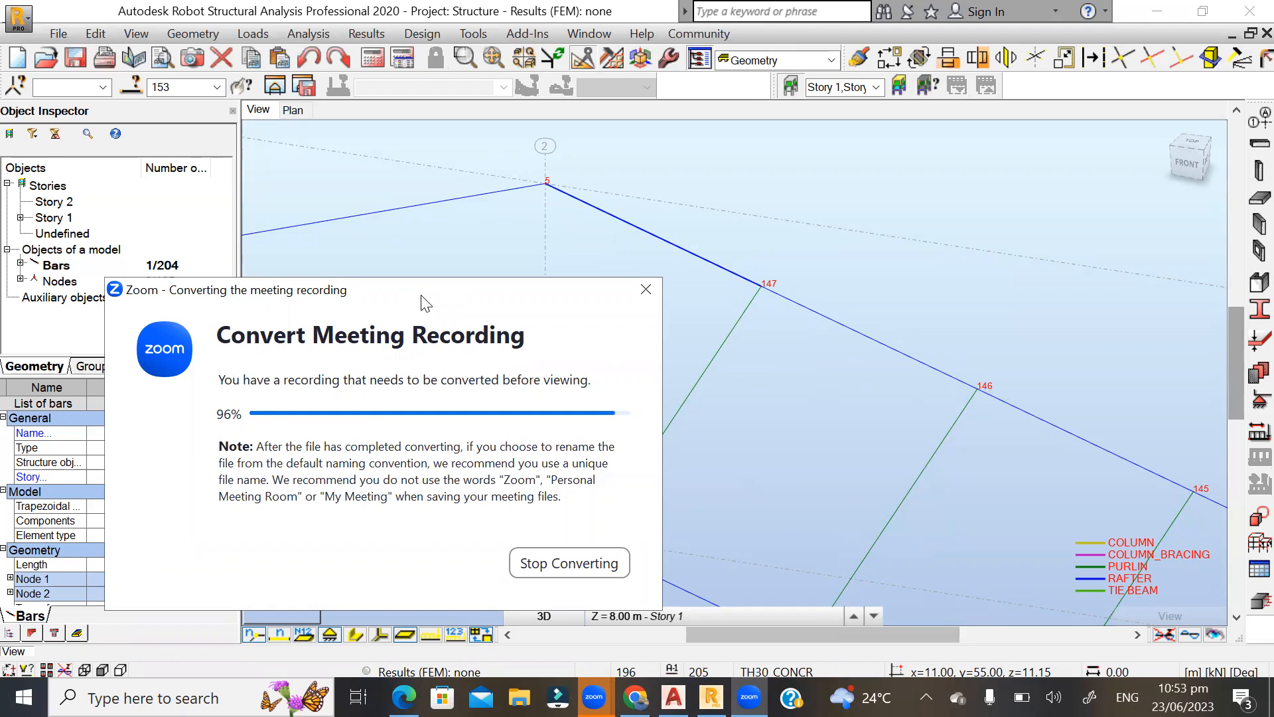
pyautogui.moveTo(425, 302); pyautogui.dragTo(477, 271)
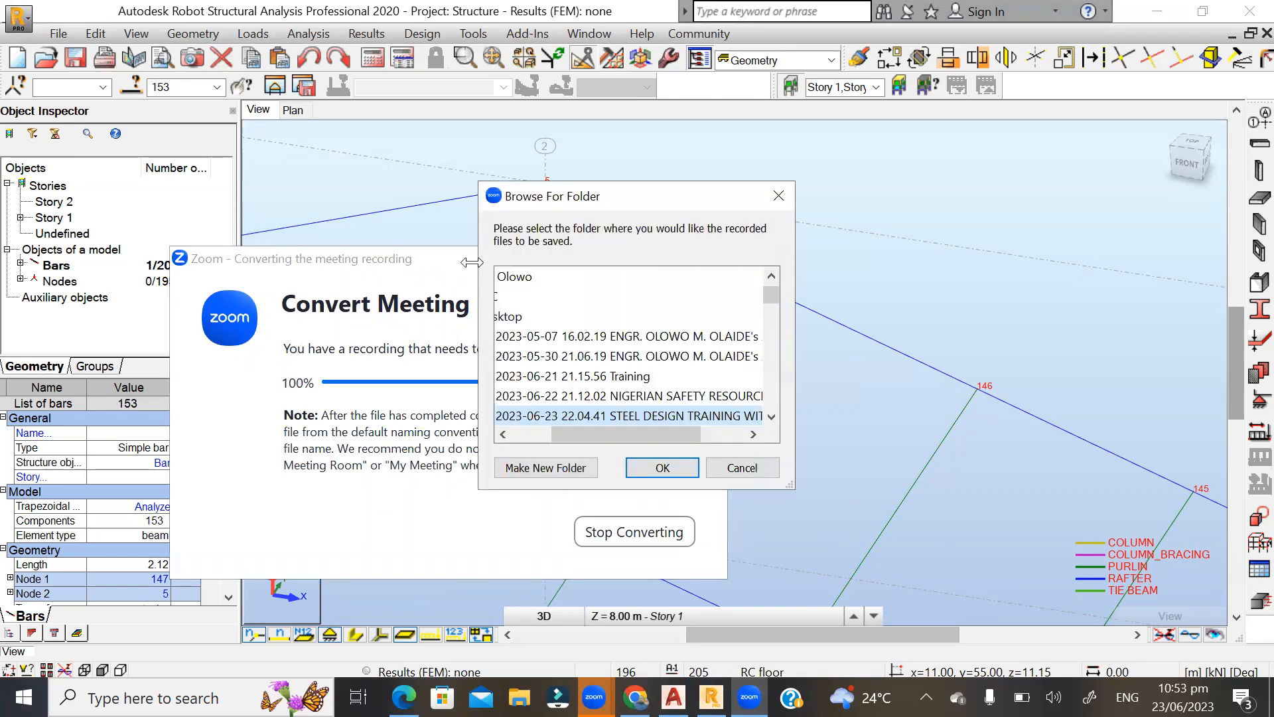
pyautogui.click(1178, 2)
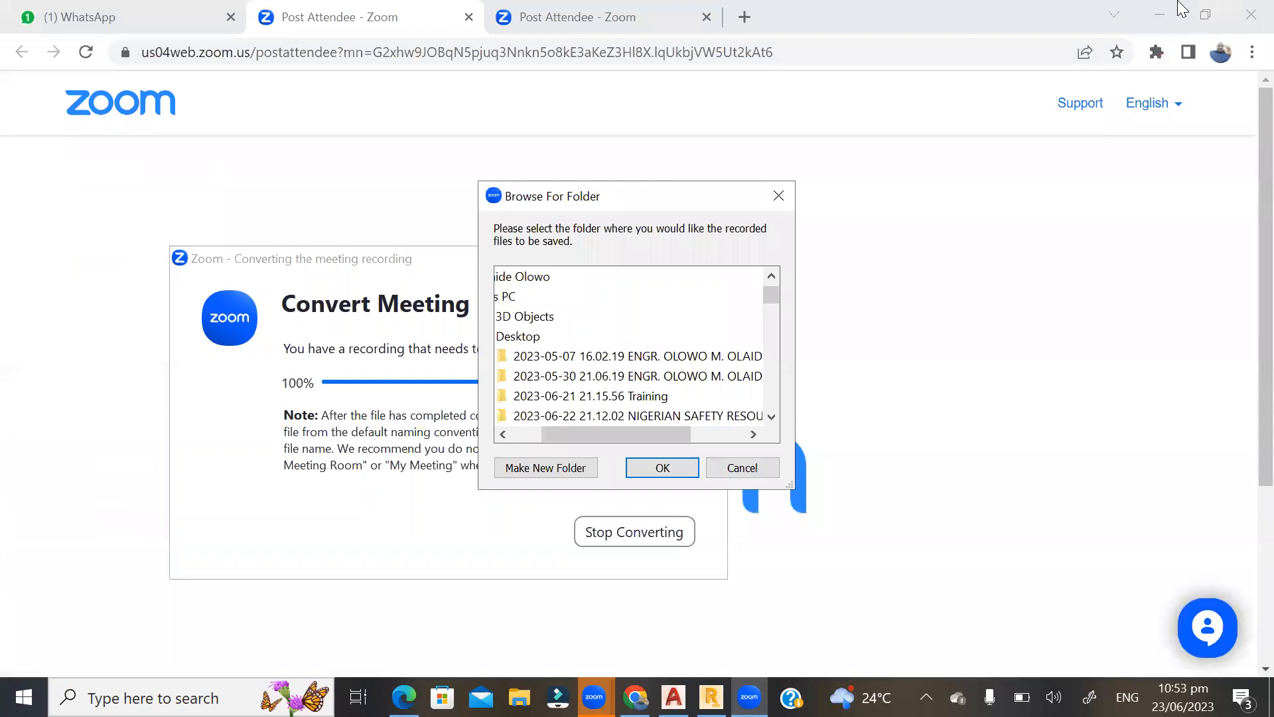
pyautogui.click(1159, 15)
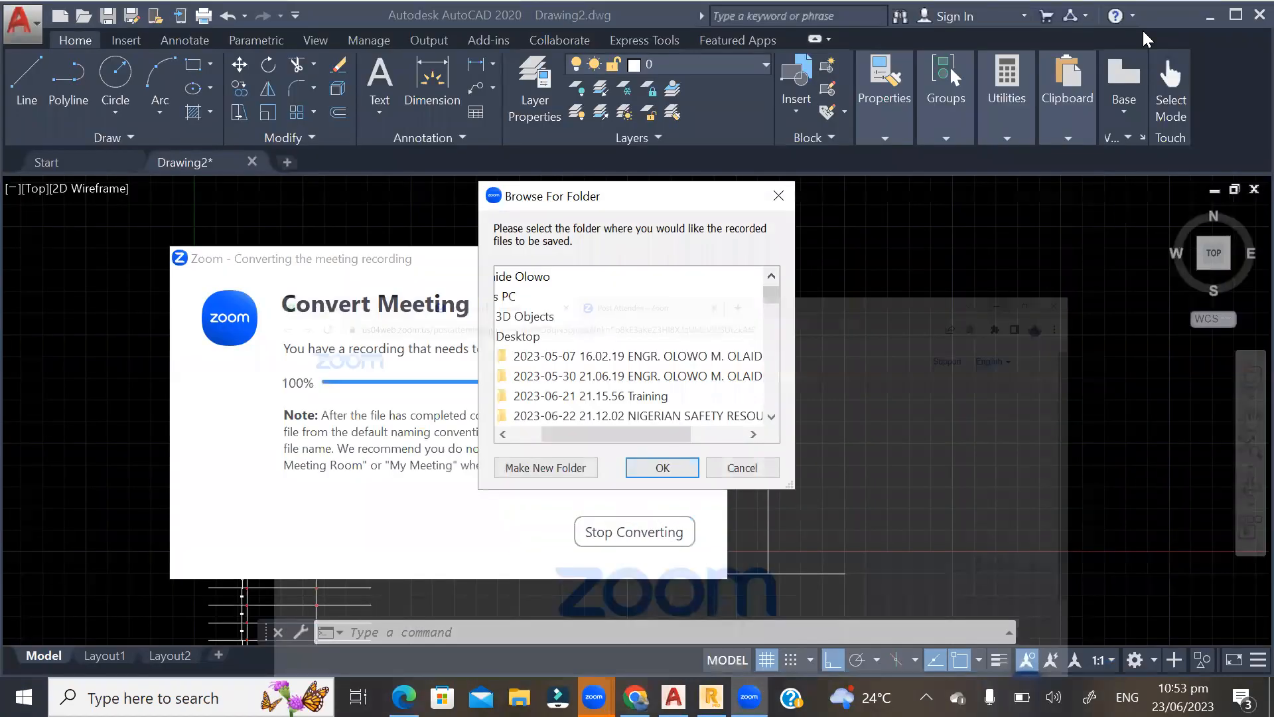
pyautogui.click(1209, 18)
pyautogui.click(1210, 18)
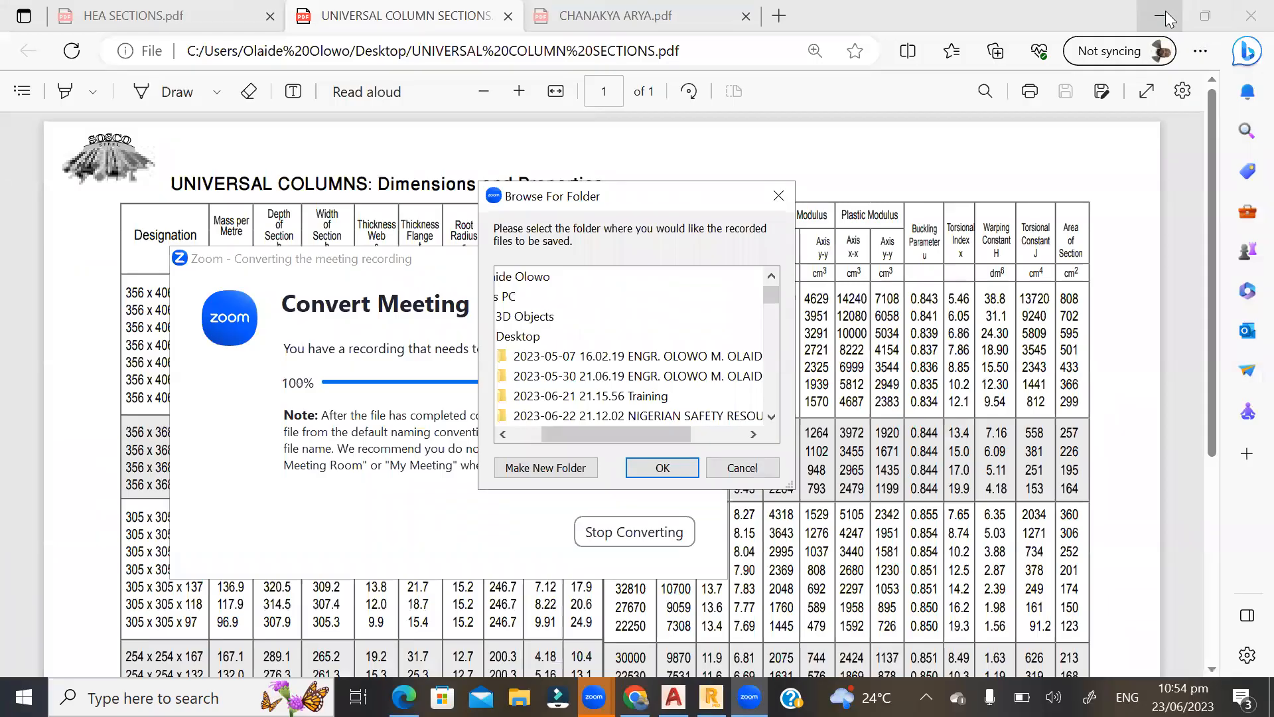
pyautogui.click(1165, 10)
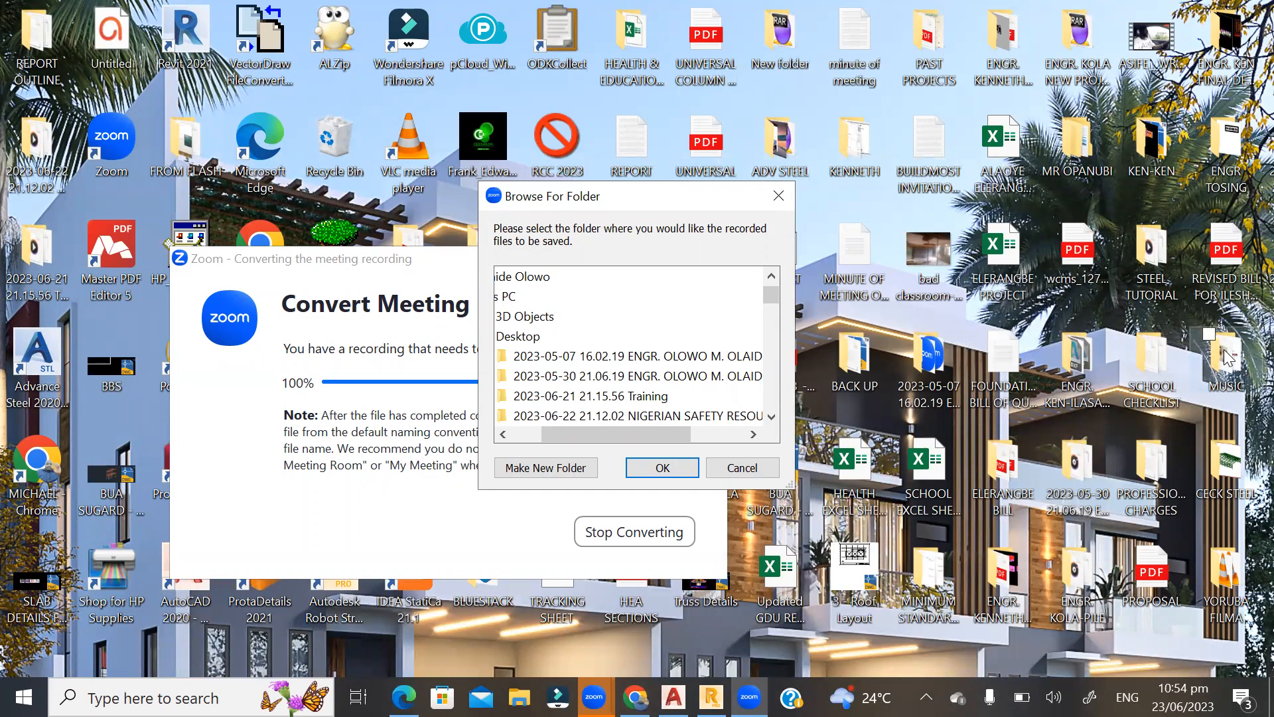
# Shift the Browse For Folder dialog aside and move the desktop items MUSIC, YORUBA FILMA and the dated 2023-06 folder into BACK UP.
pyautogui.moveTo(726, 196); pyautogui.dragTo(536, 249)
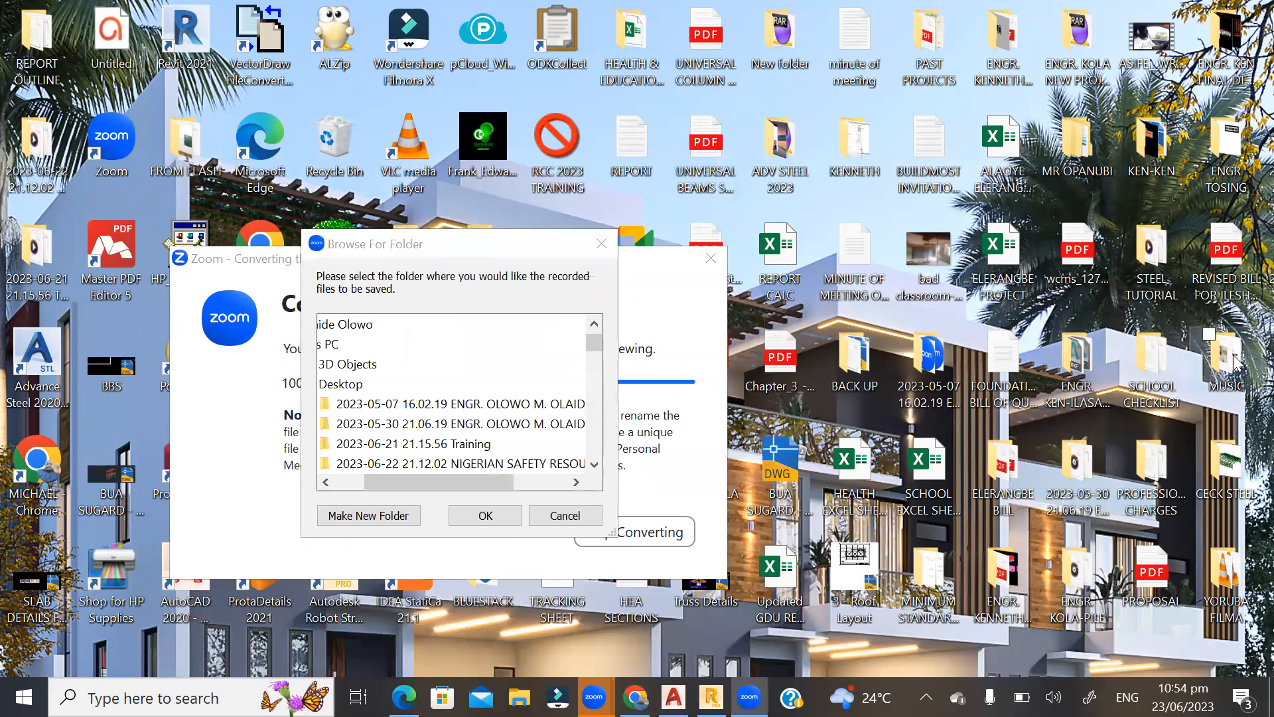
pyautogui.moveTo(871, 362); pyautogui.dragTo(846, 355)
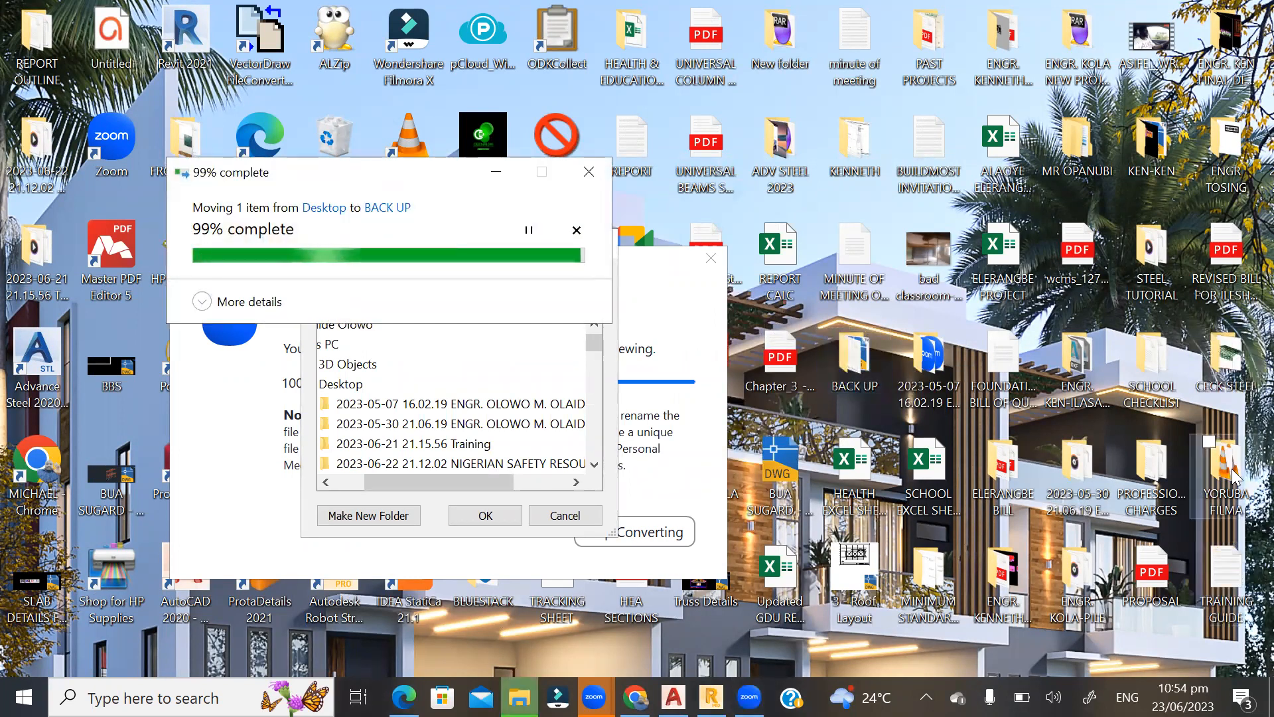
pyautogui.click(1227, 465)
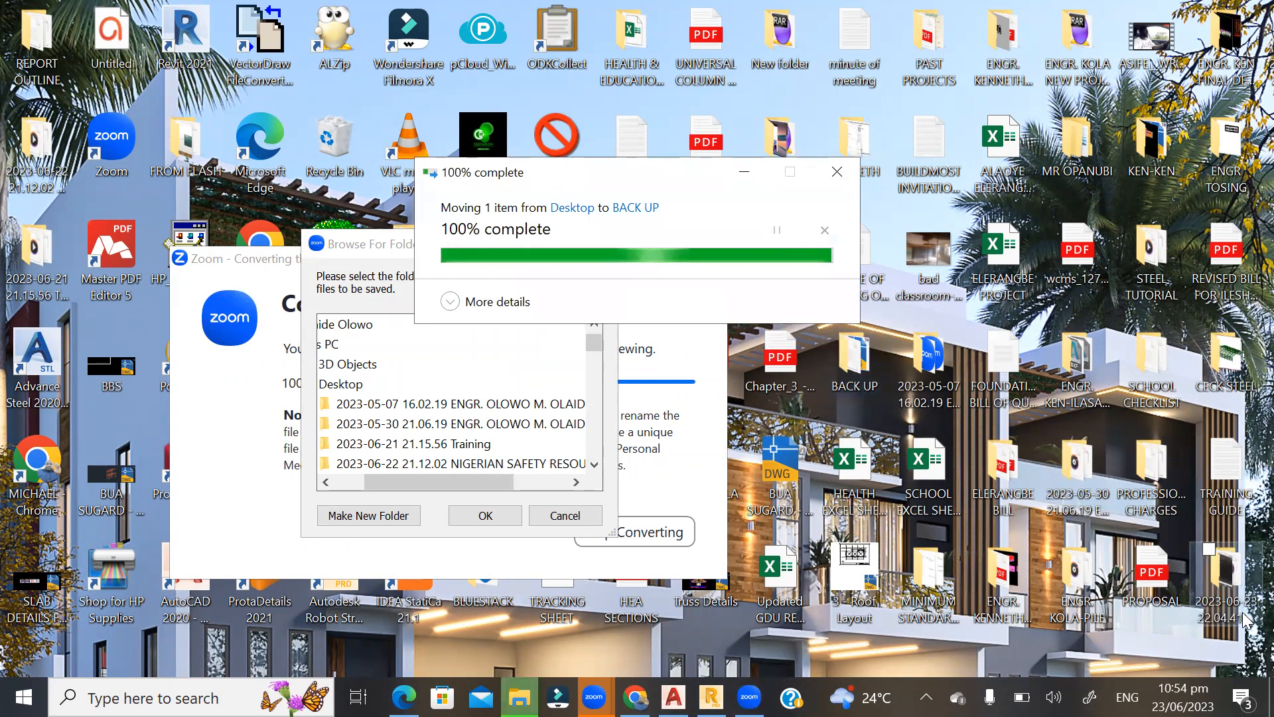
pyautogui.moveTo(1233, 578); pyautogui.dragTo(862, 369)
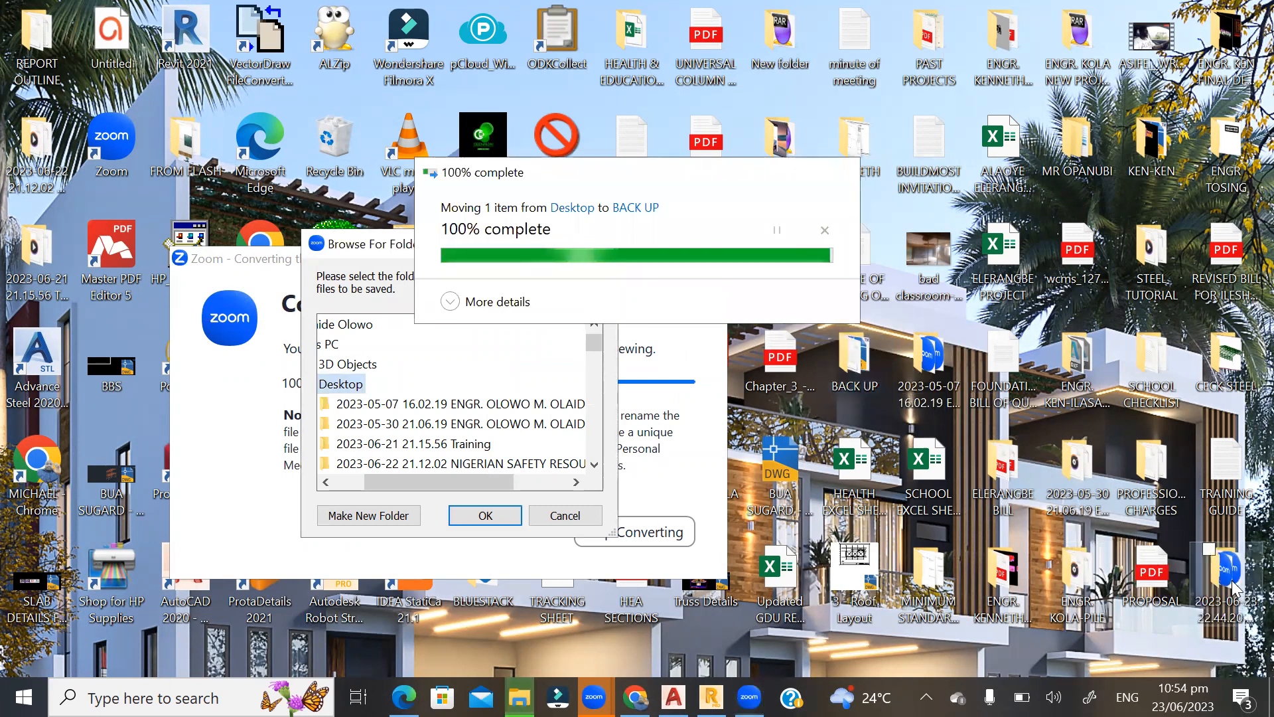
# Try to move the folder 2023-06-23 22.44.20 STEEL DESIGN TRAINING WITH IAT into BACK UP, and try to delete it.
pyautogui.moveTo(1238, 597); pyautogui.dragTo(856, 383)
pyautogui.moveTo(1195, 602); pyautogui.dragTo(856, 383)
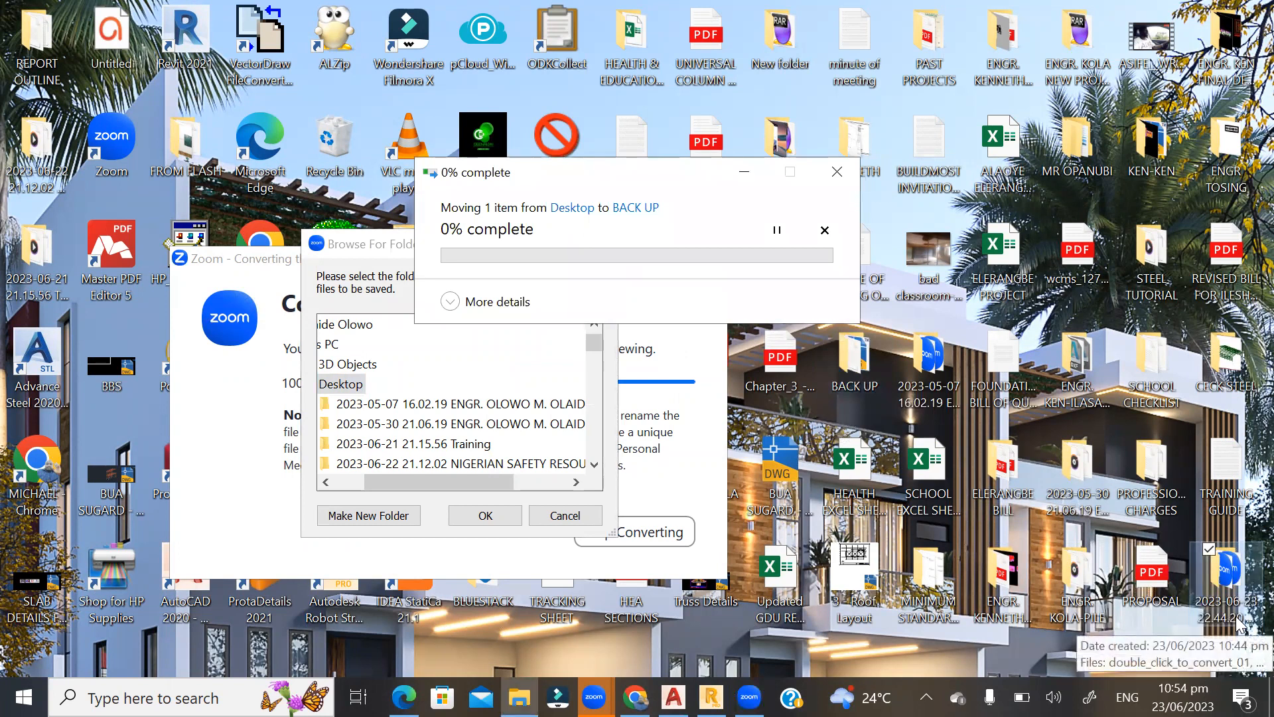
pyautogui.click(788, 337)
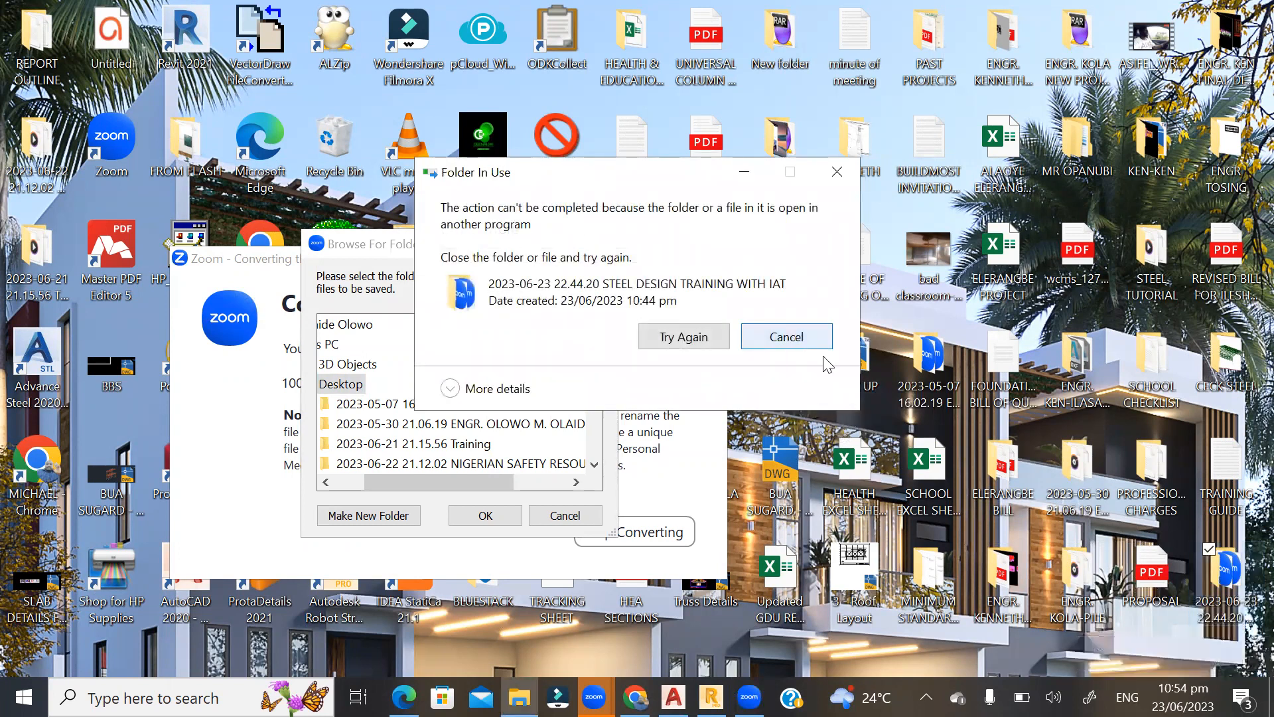
pyautogui.click(1197, 629)
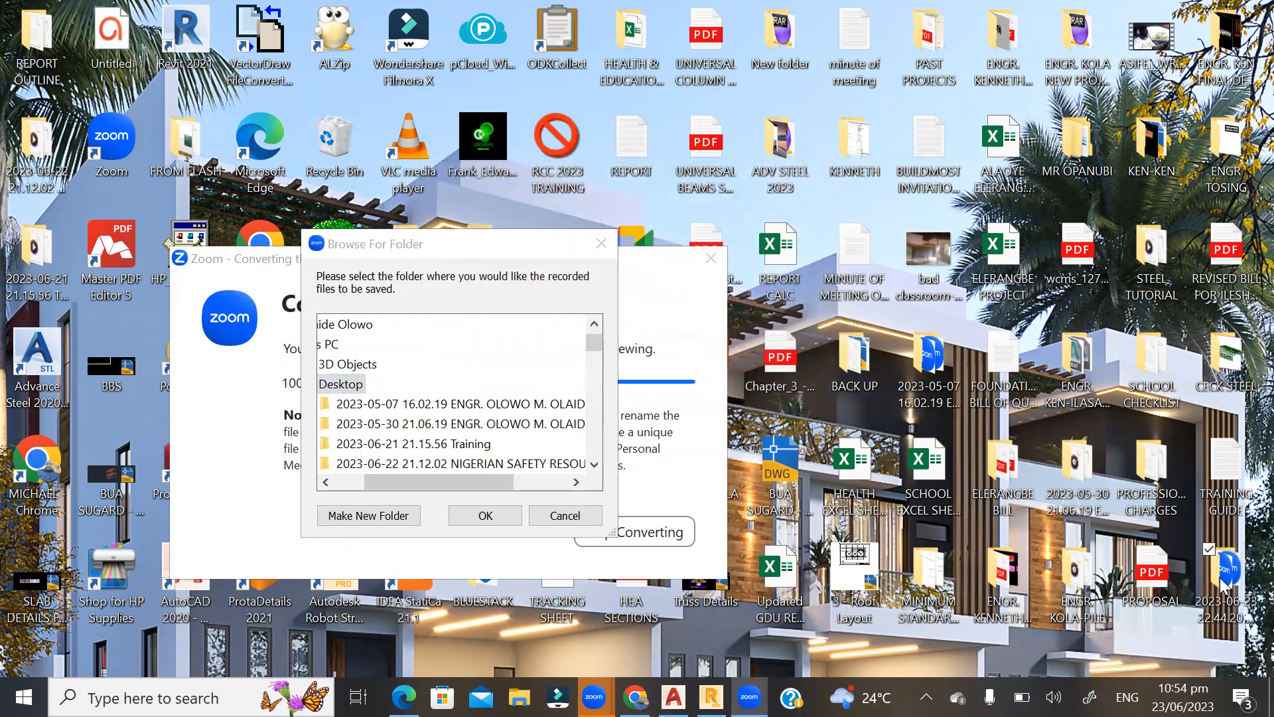
pyautogui.press('Delete')
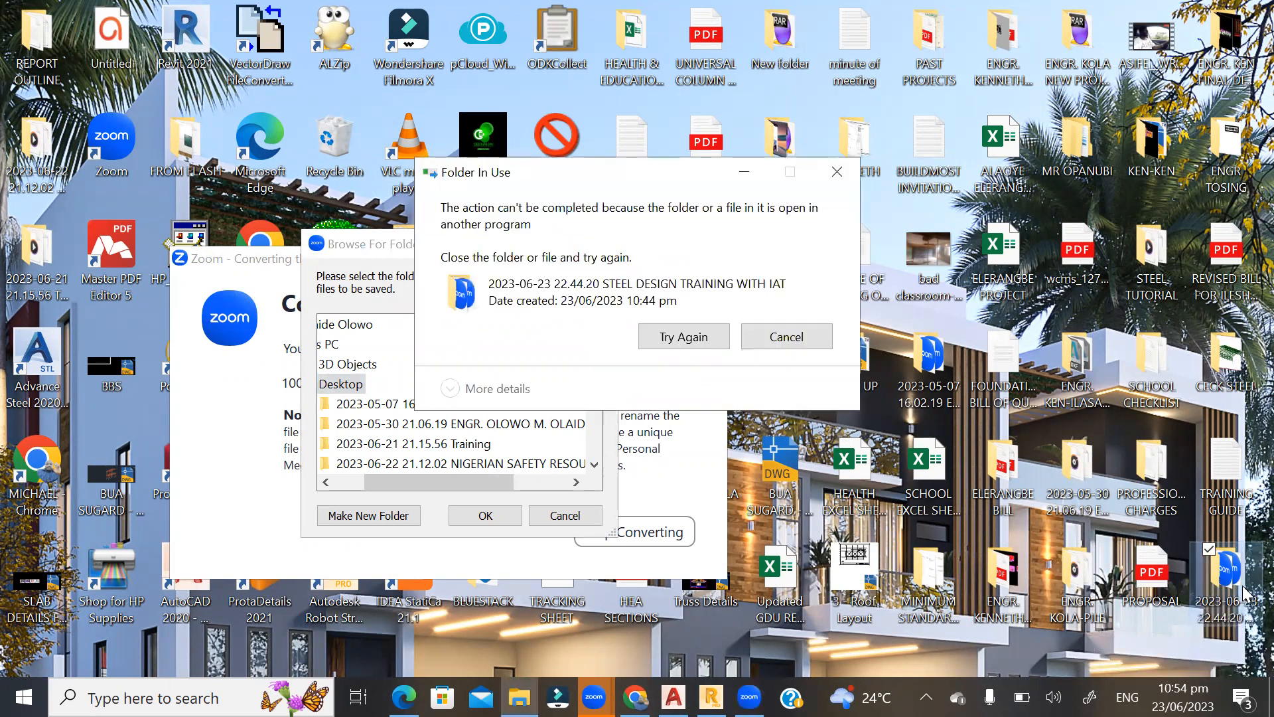
pyautogui.click(788, 336)
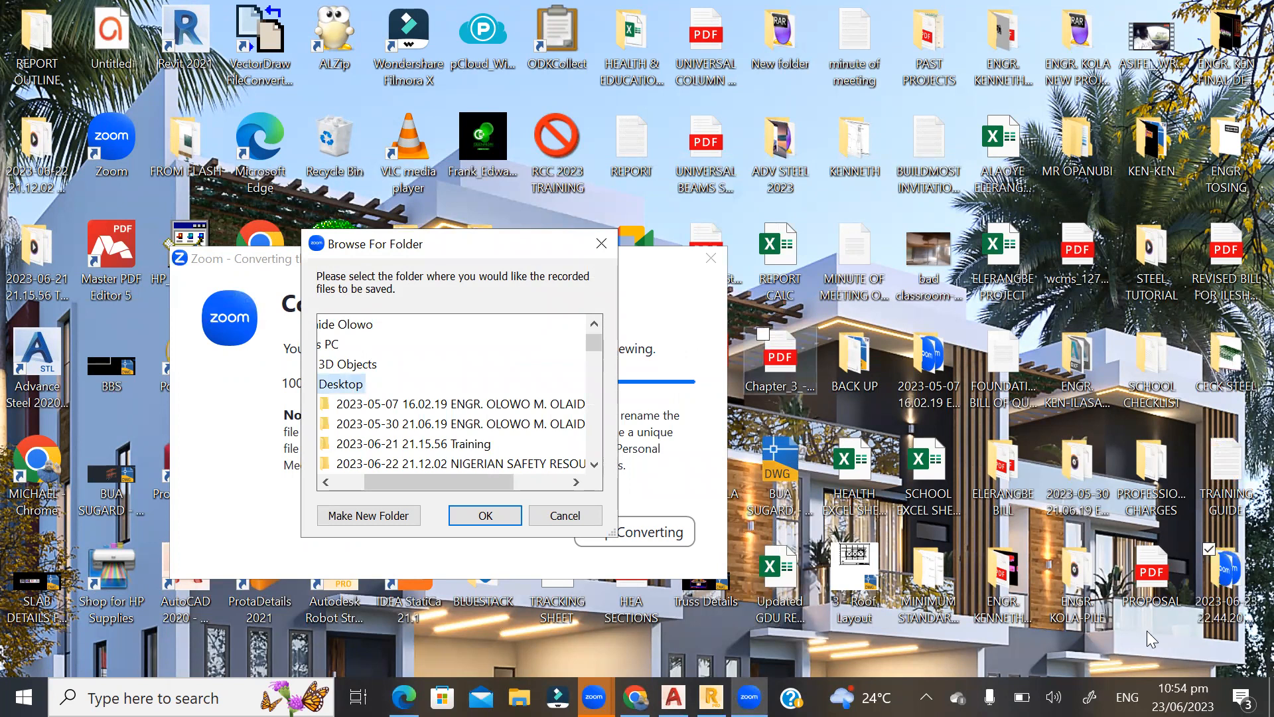
# Move TRAINING GUIDE into BACK UP and create a desktop folder named STEEL DESIGN IAT.
pyautogui.moveTo(1226, 475); pyautogui.dragTo(830, 367)
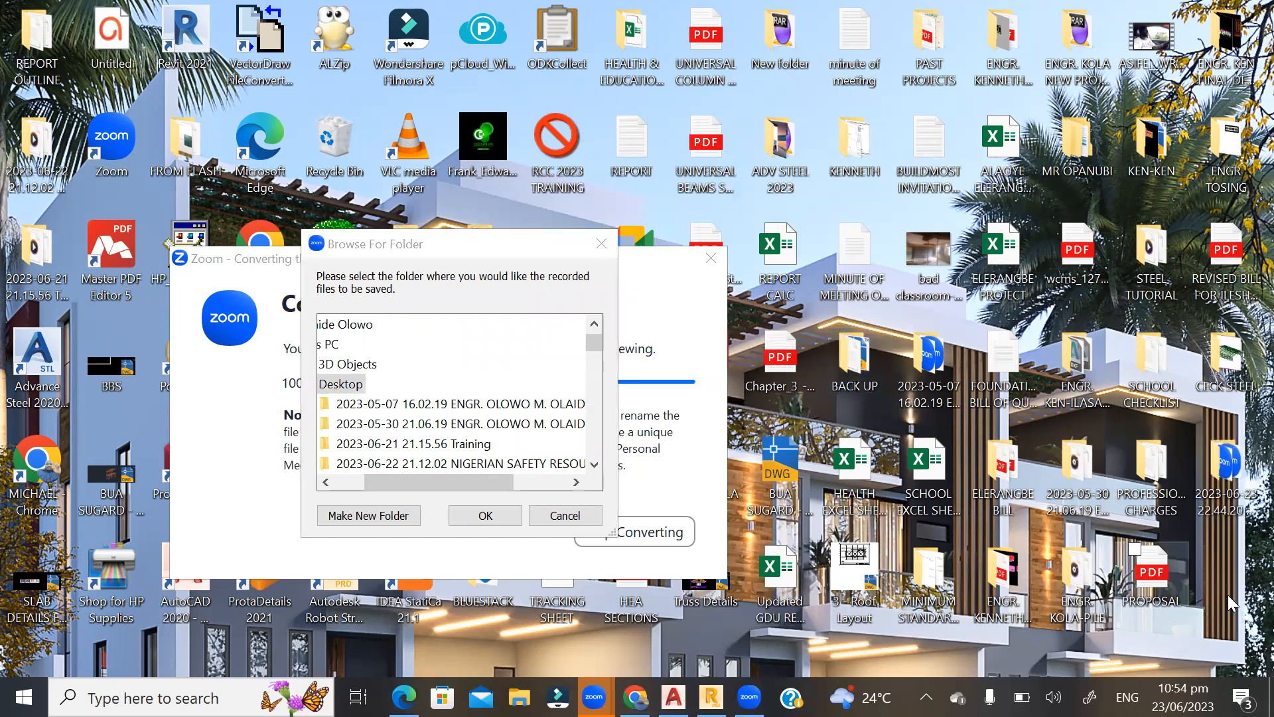
pyautogui.rightClick(1239, 586)
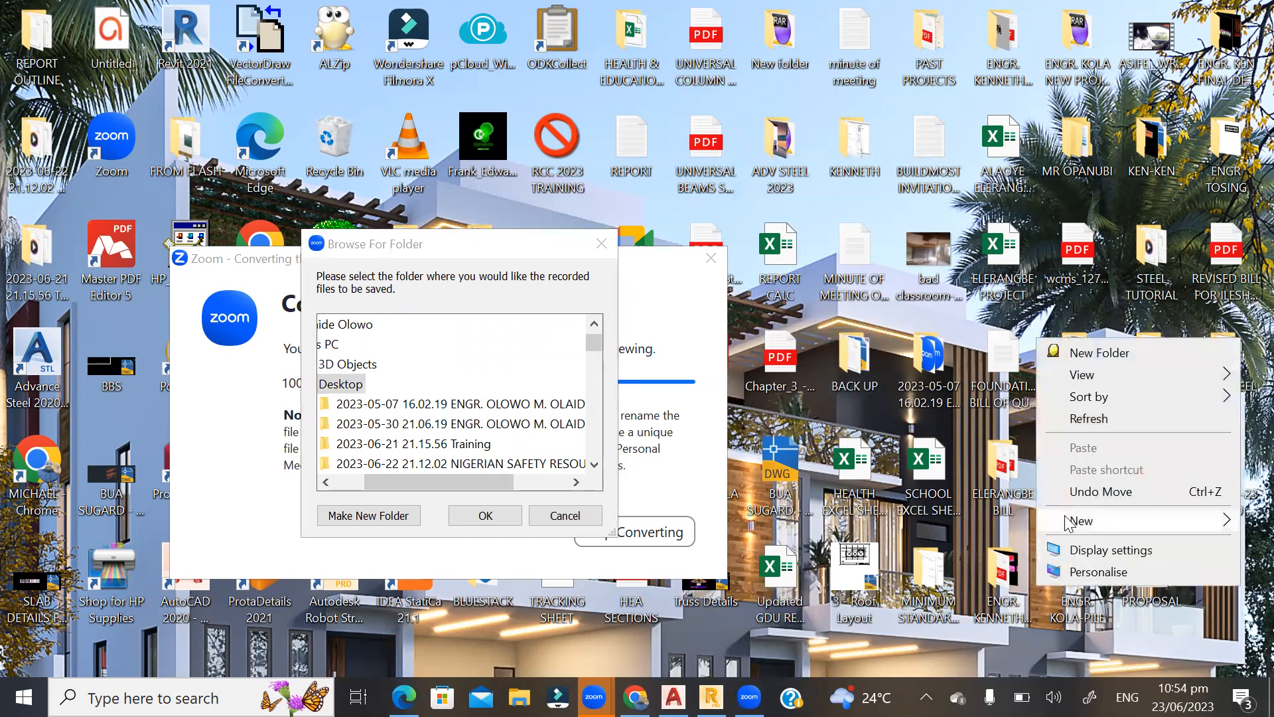
pyautogui.moveTo(1068, 522)
pyautogui.click(802, 166)
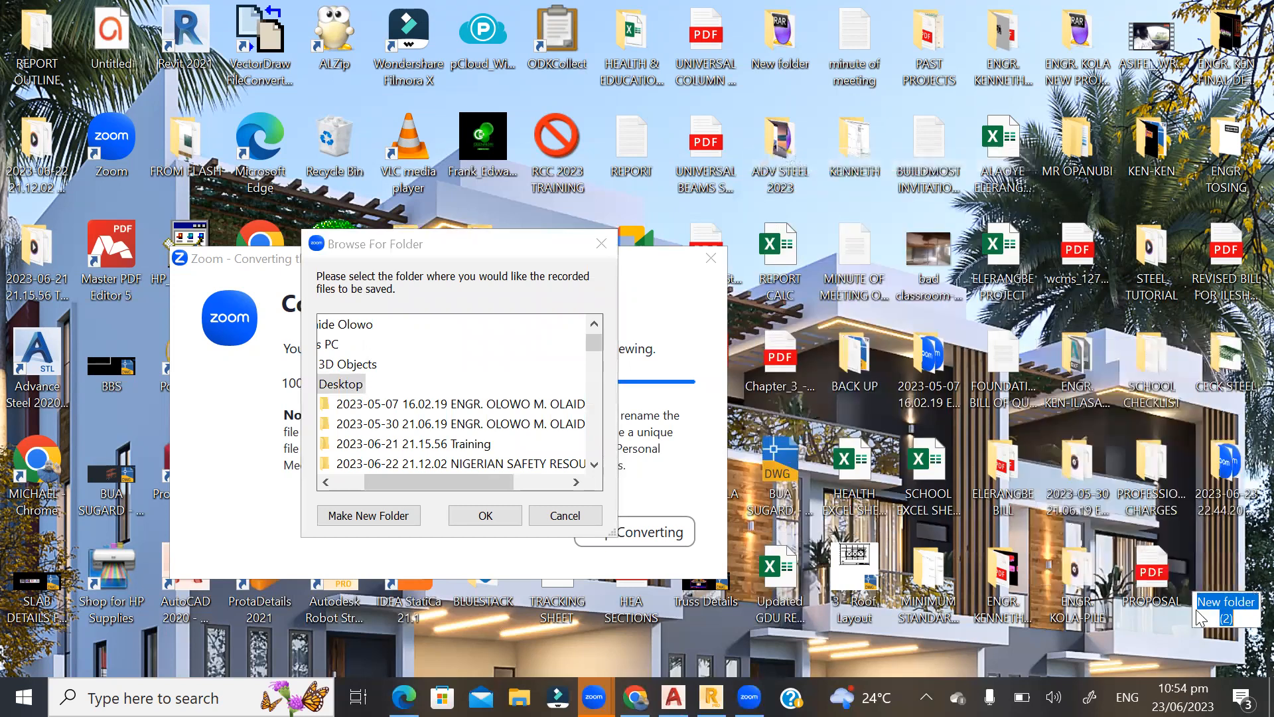
pyautogui.write('STEEL DESI')
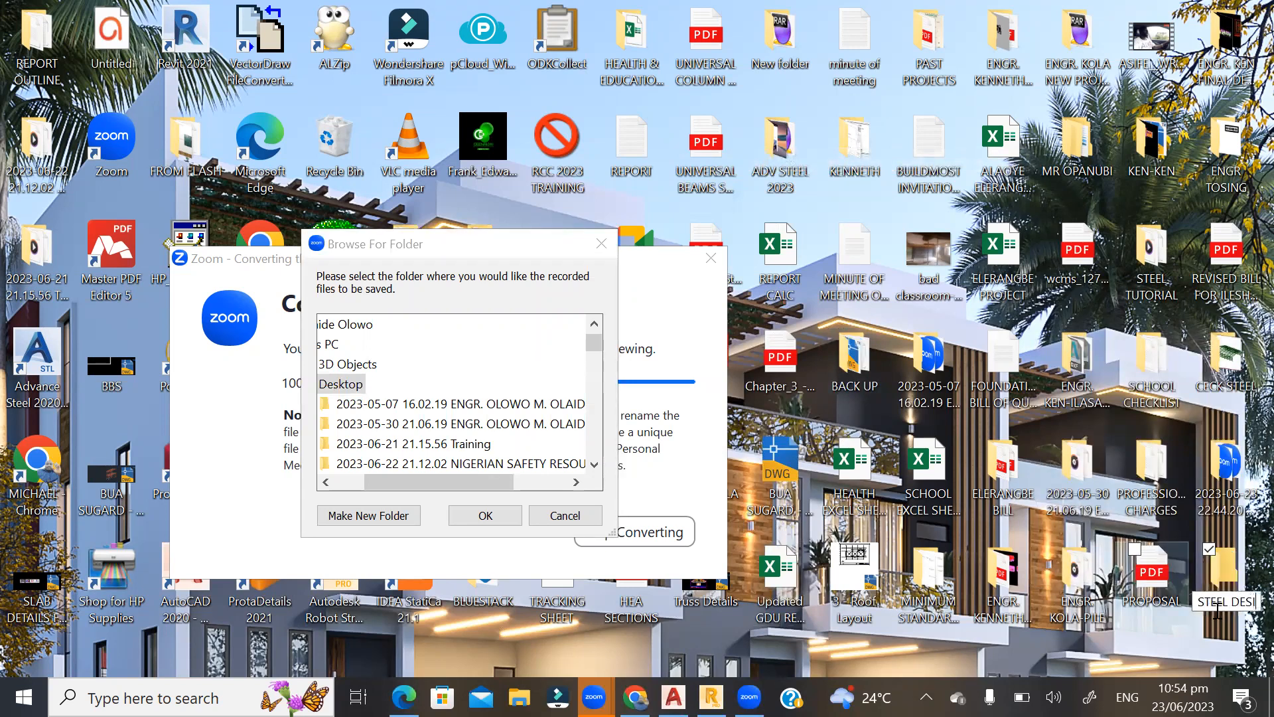
pyautogui.write('GN IAT')
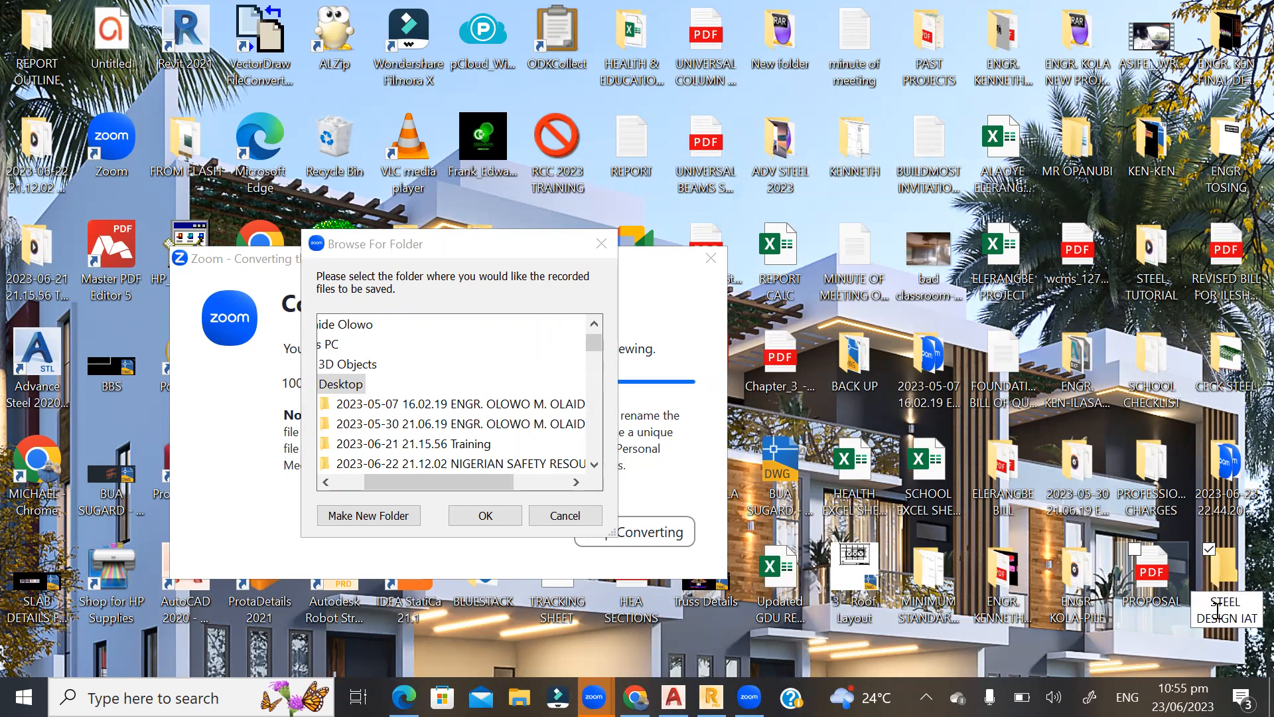
pyautogui.press('Return')
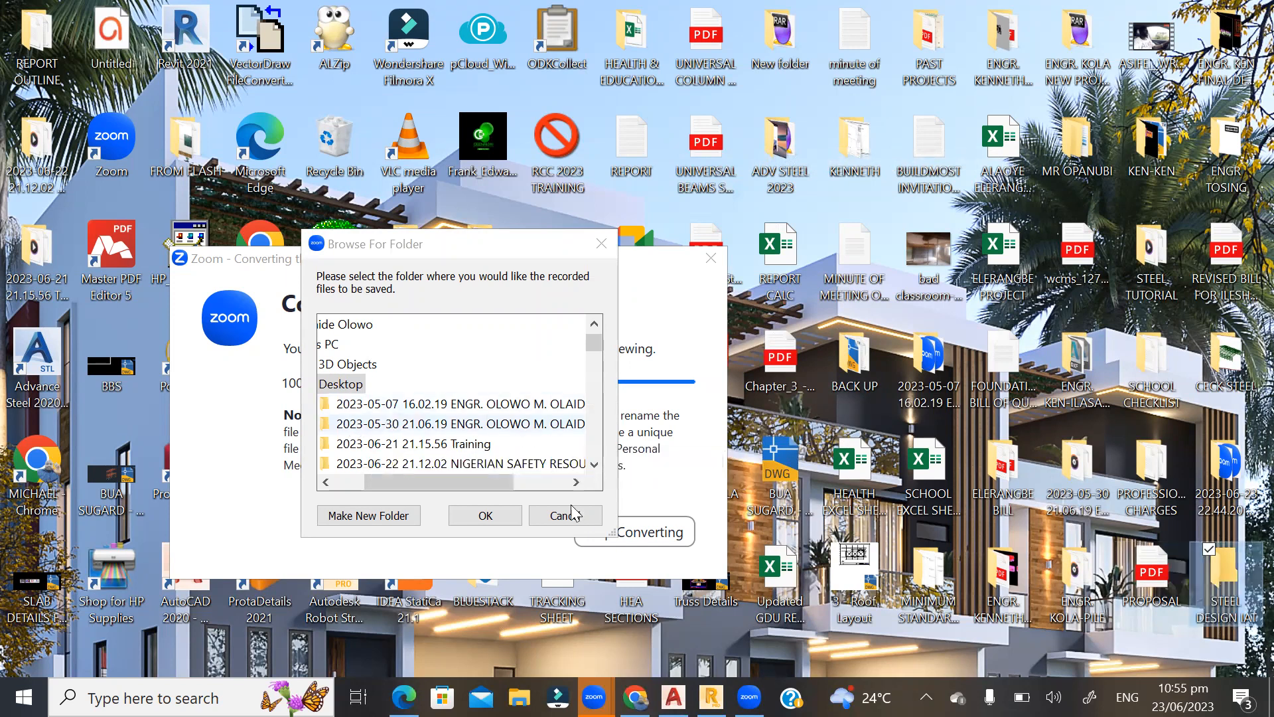
pyautogui.click(1159, 641)
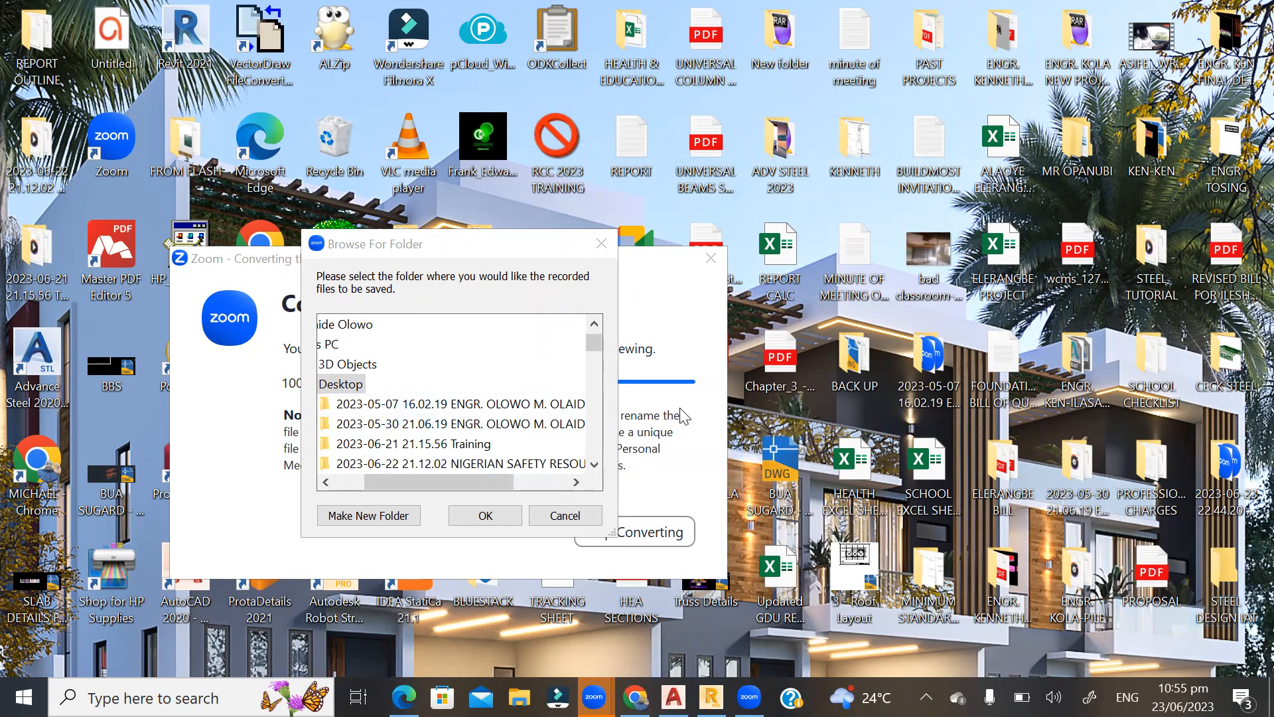
# Choose the desktop folder STEEL DESIGN IAT as the save location for the converted Zoom recording.
pyautogui.click(594, 465)
pyautogui.click(594, 465)
pyautogui.click(594, 465)
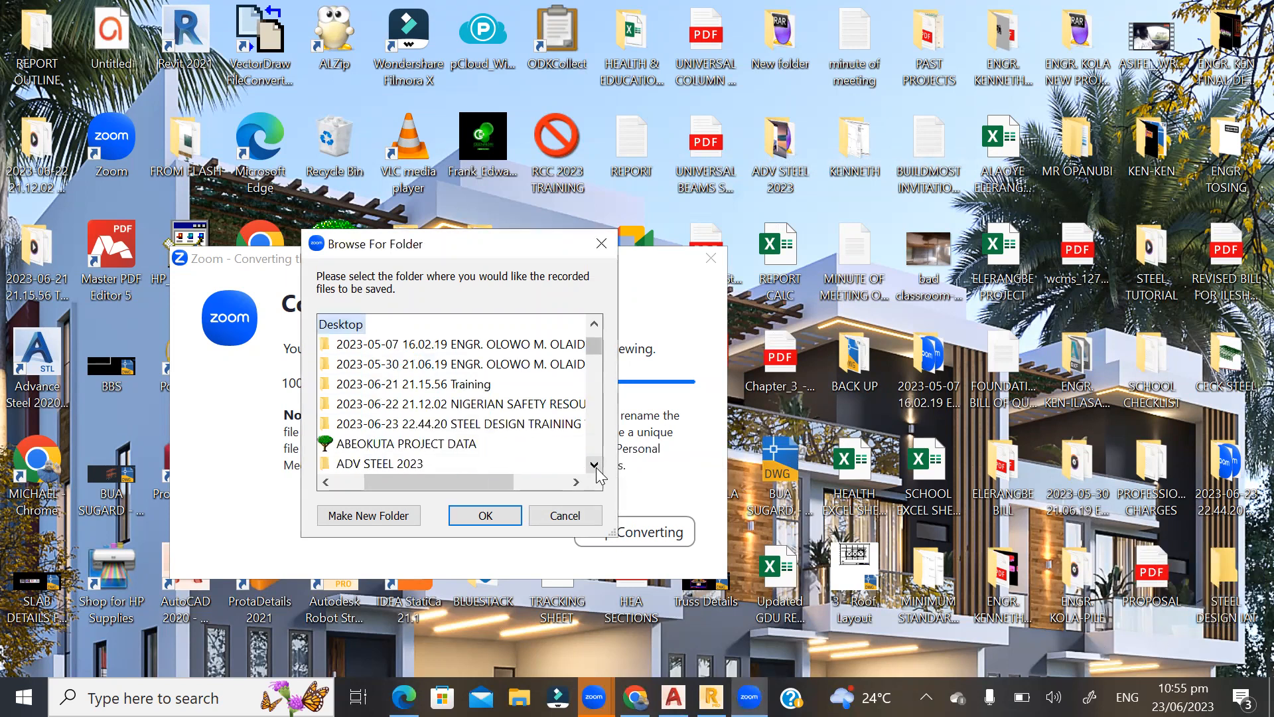
pyautogui.scroll(-6, 385, 372)
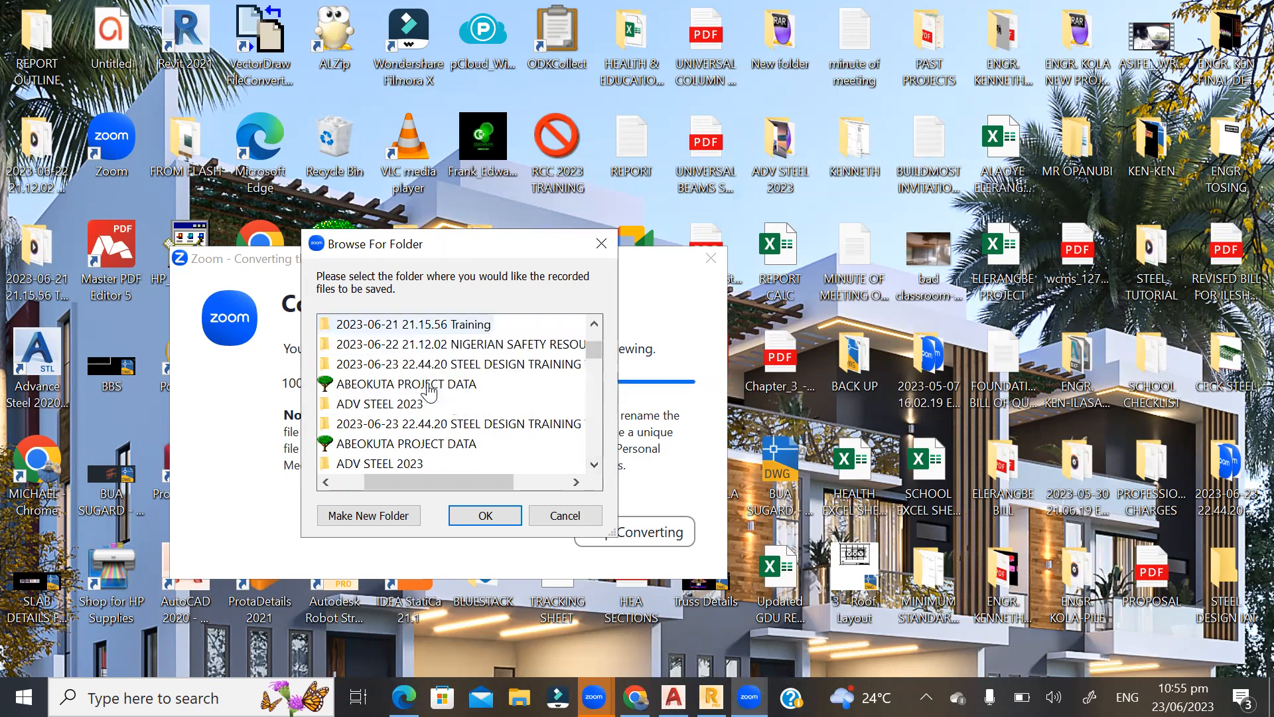
pyautogui.scroll(-5, 430, 401)
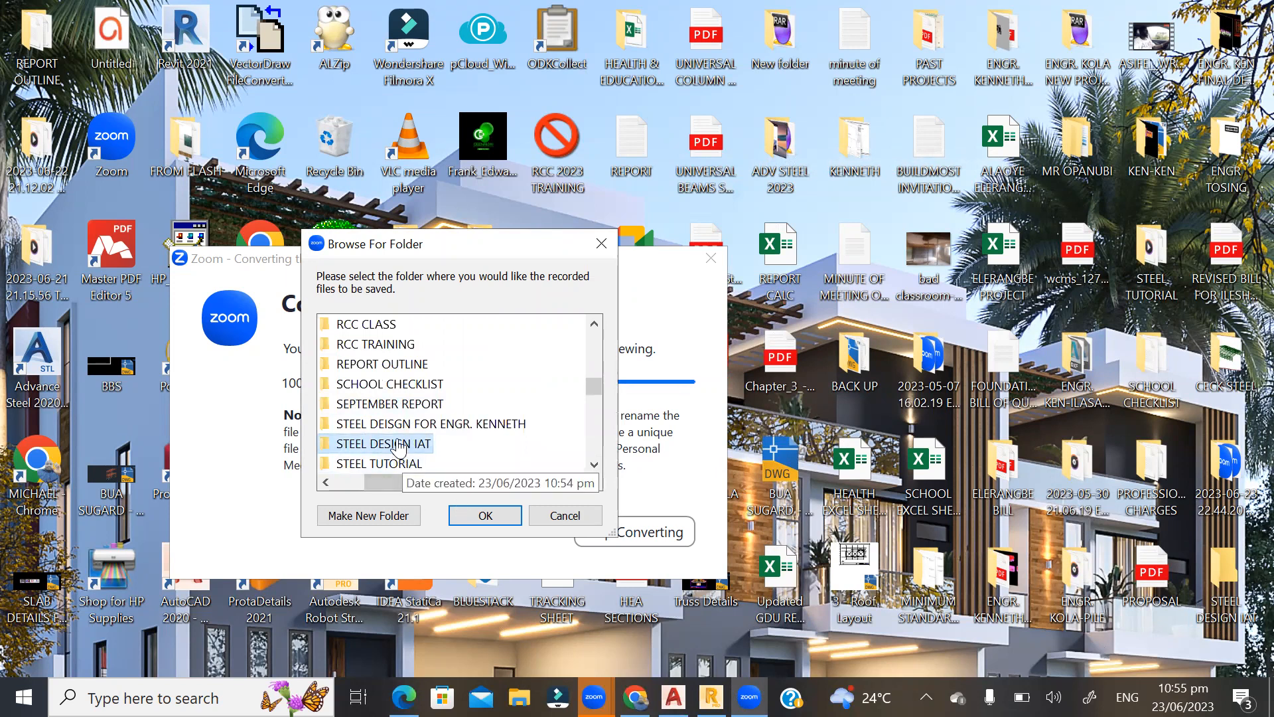
pyautogui.click(470, 518)
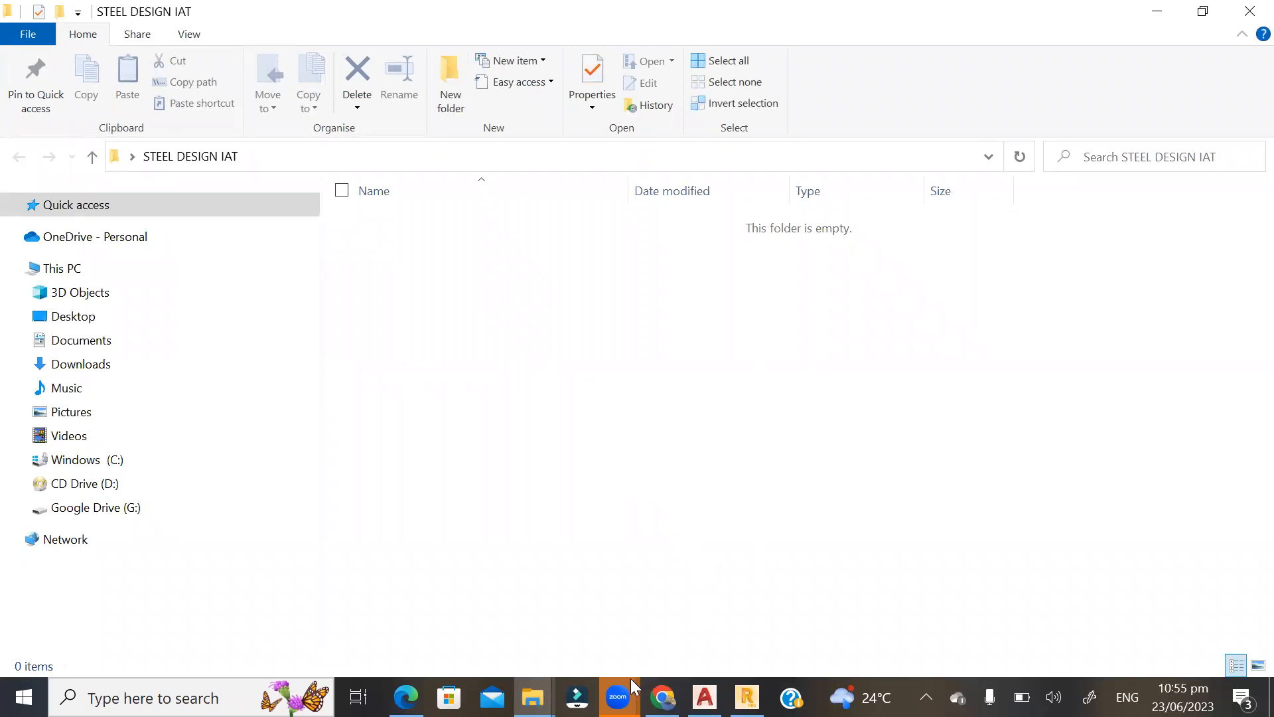
# Check the folders STEEL DESIGN IAT and 2023-06-23 22.44.20 STEEL DESIGN TRAINING WITH IAT for recording files.
pyautogui.click(618, 697)
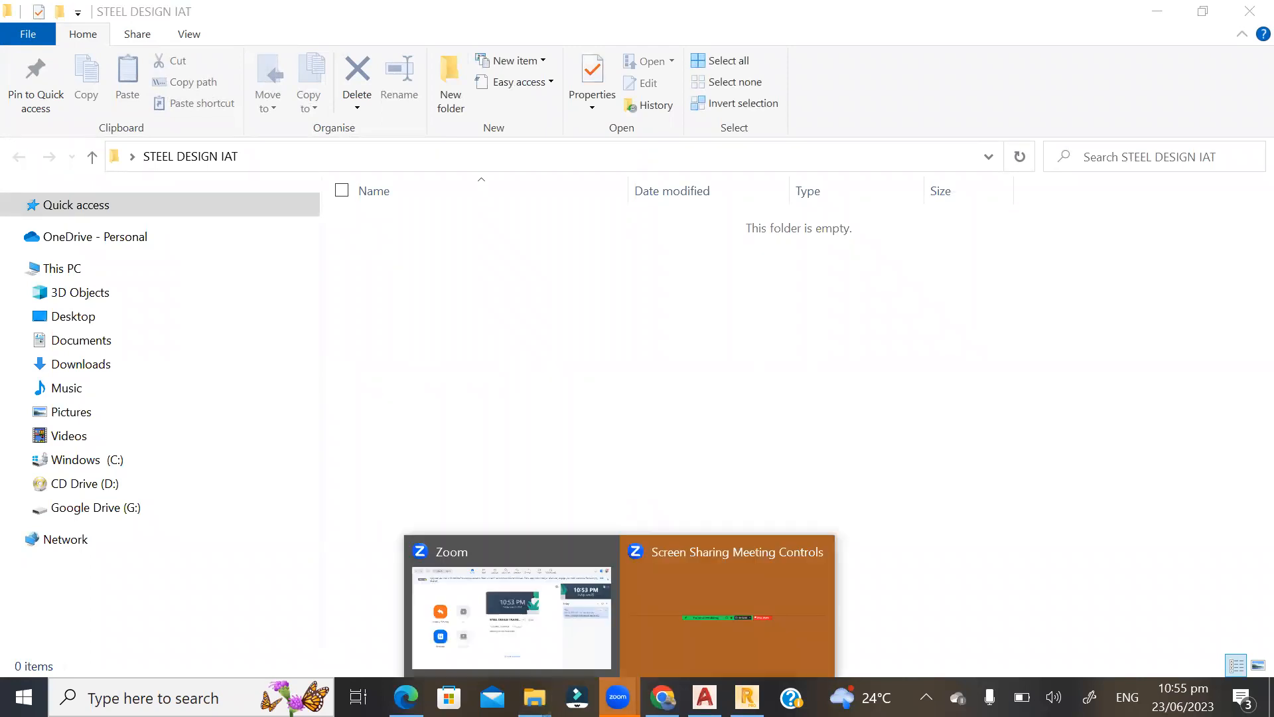
pyautogui.click(526, 336)
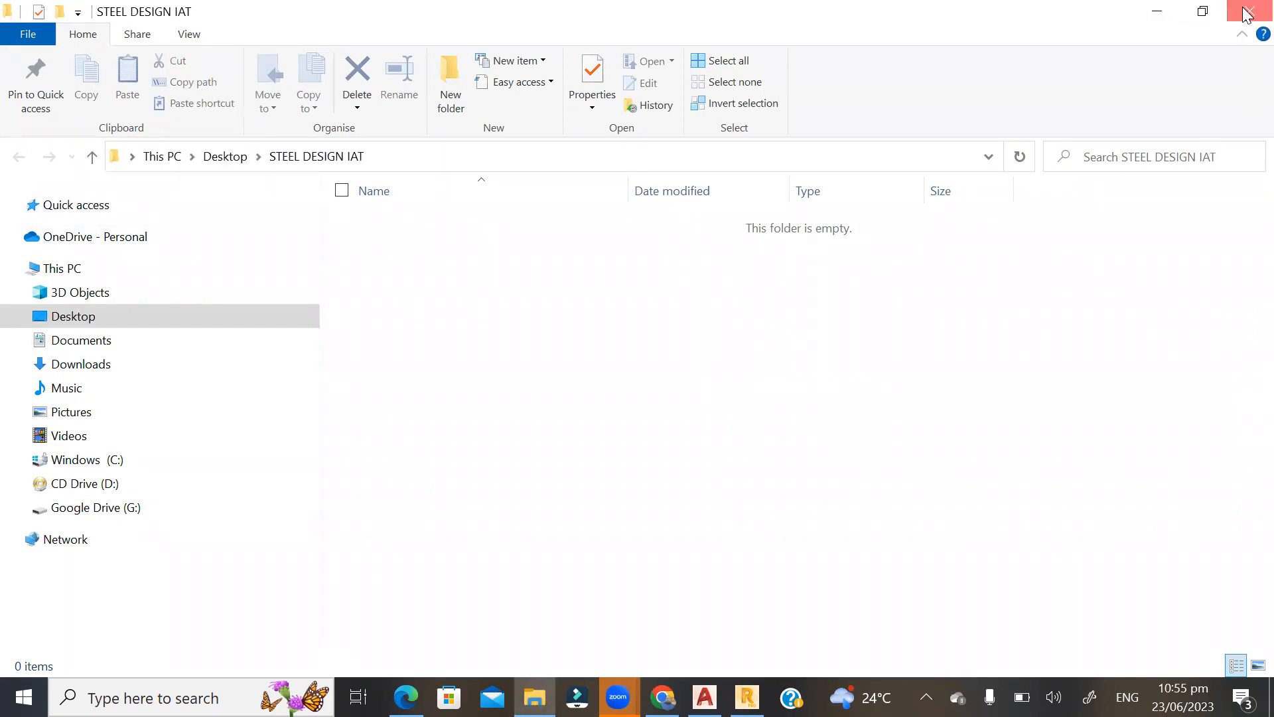
pyautogui.click(1250, 11)
pyautogui.doubleClick(1226, 577)
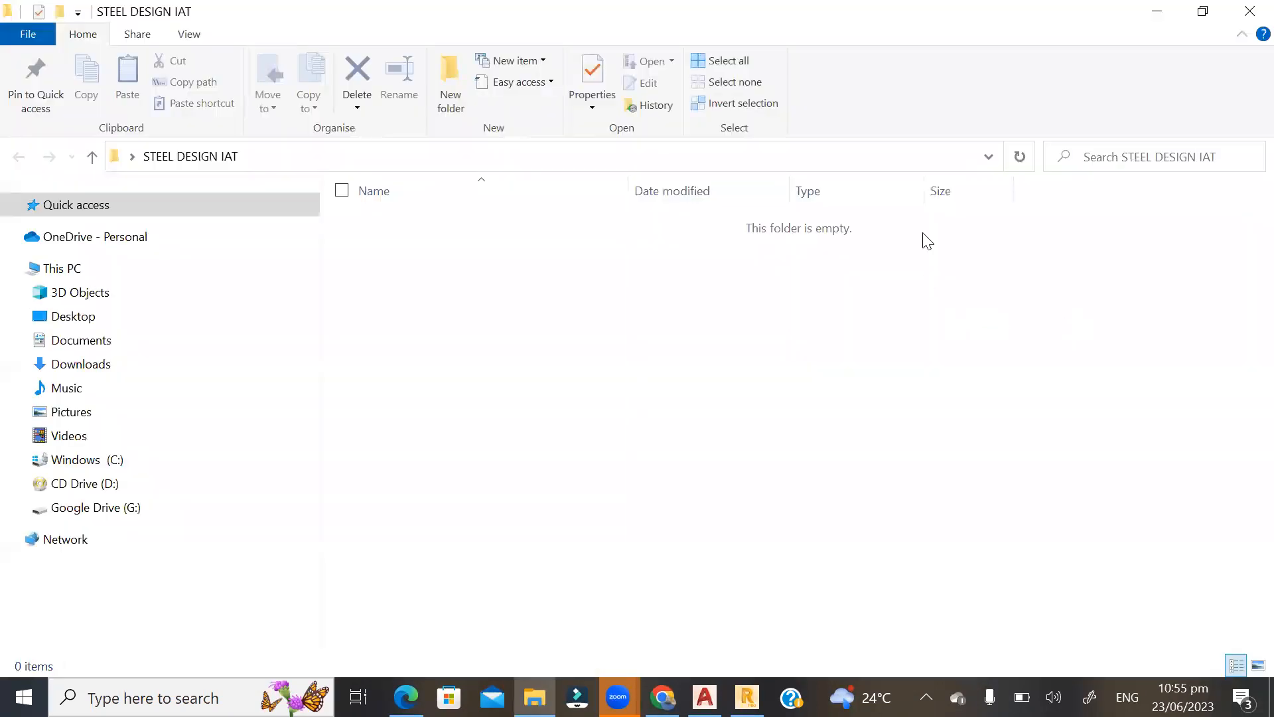
pyautogui.click(1245, 8)
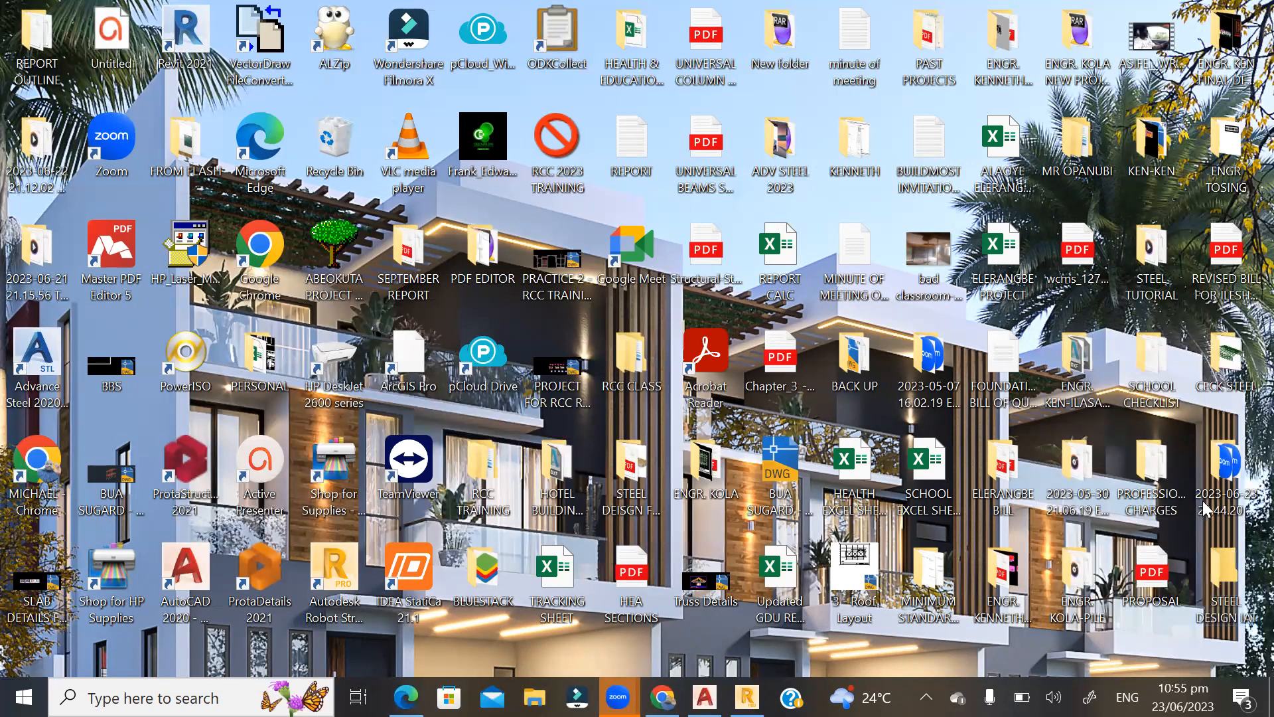
pyautogui.click(1240, 462)
pyautogui.doubleClick(1246, 457)
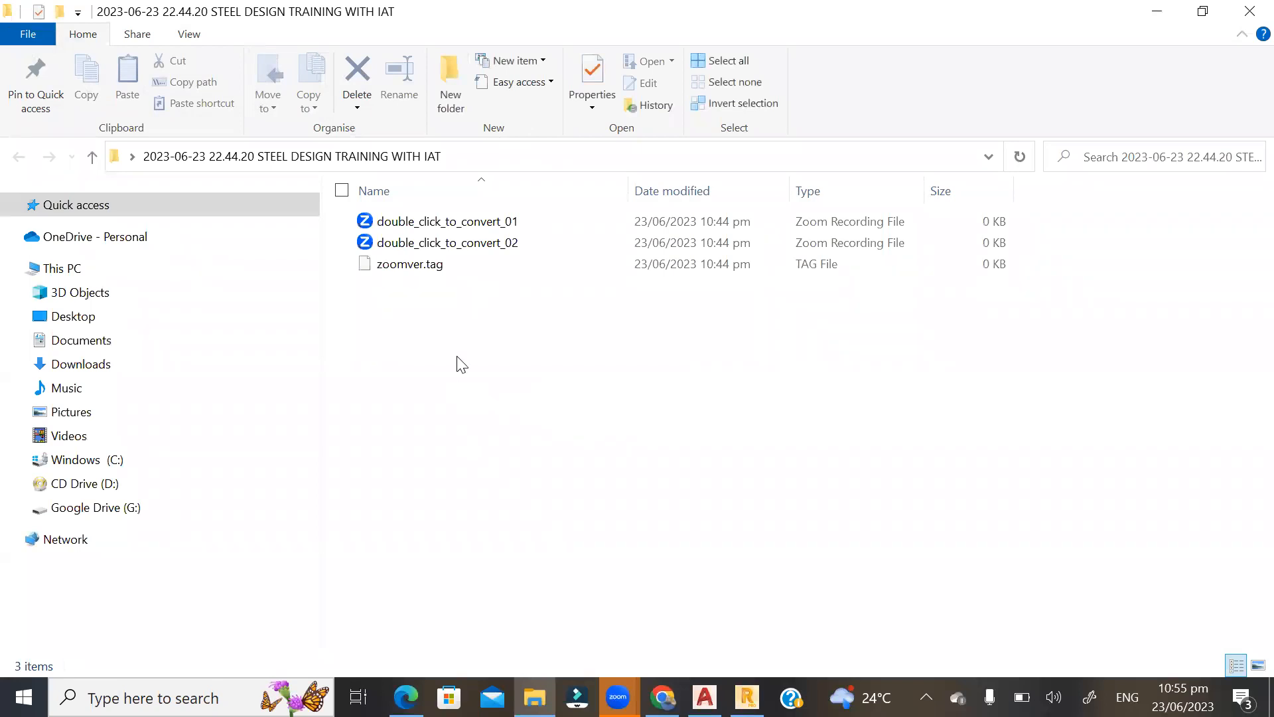
pyautogui.click(1246, 8)
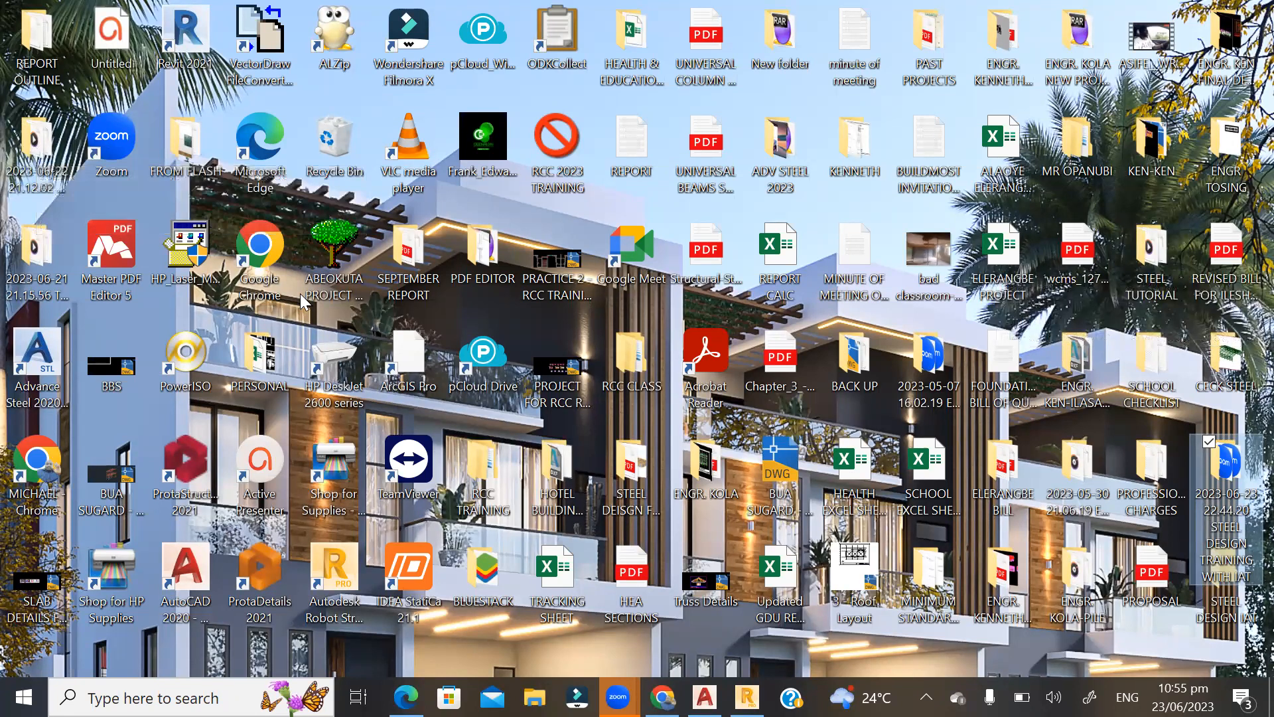
pyautogui.click(40, 252)
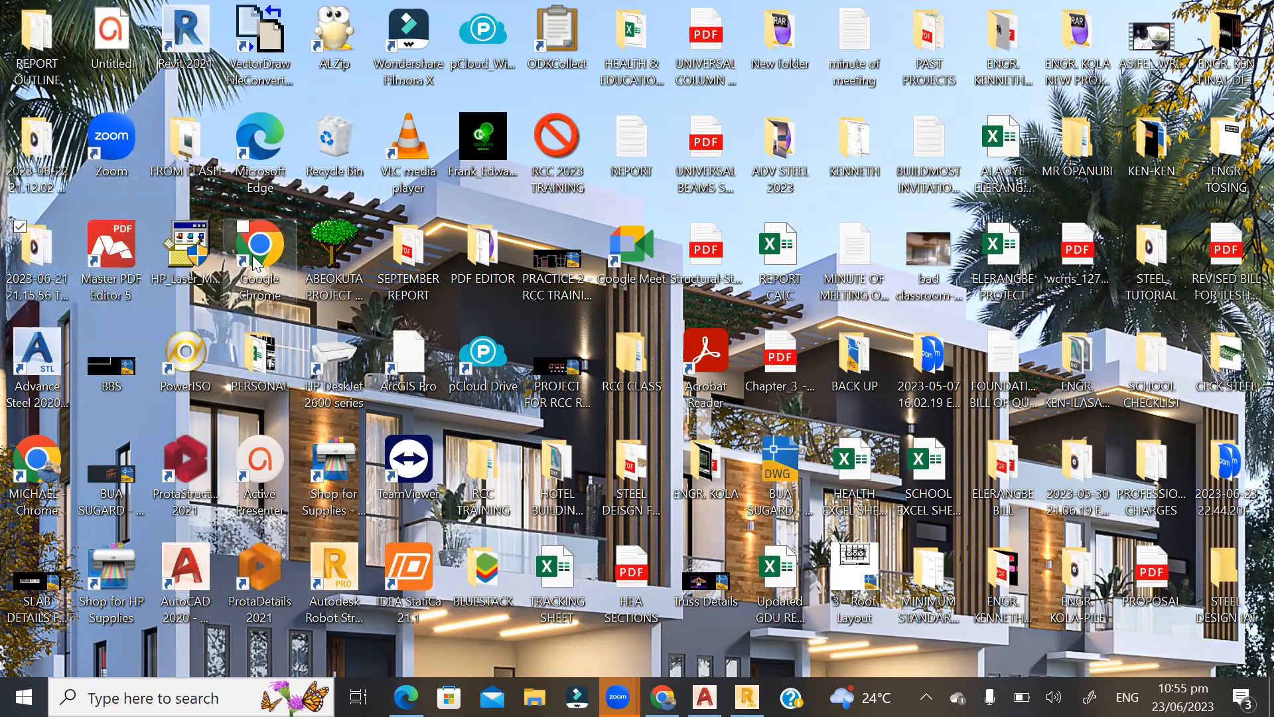
pyautogui.doubleClick(256, 263)
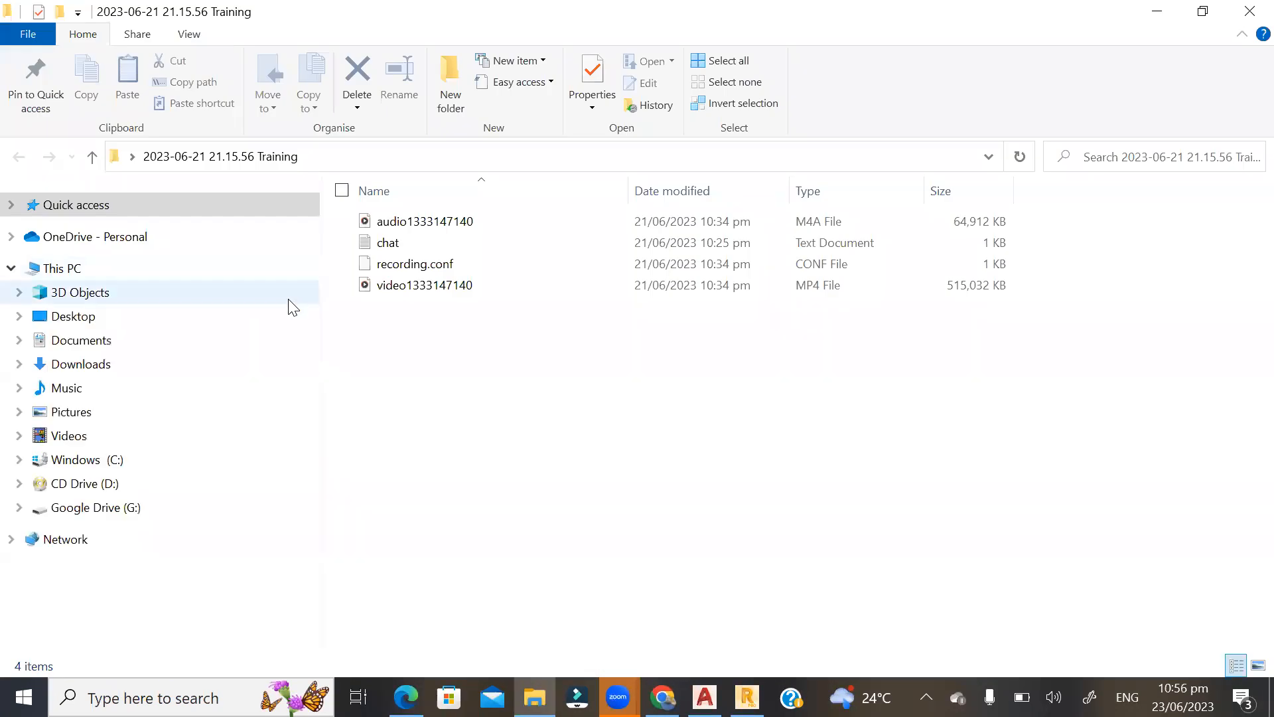
pyautogui.doubleClick(420, 293)
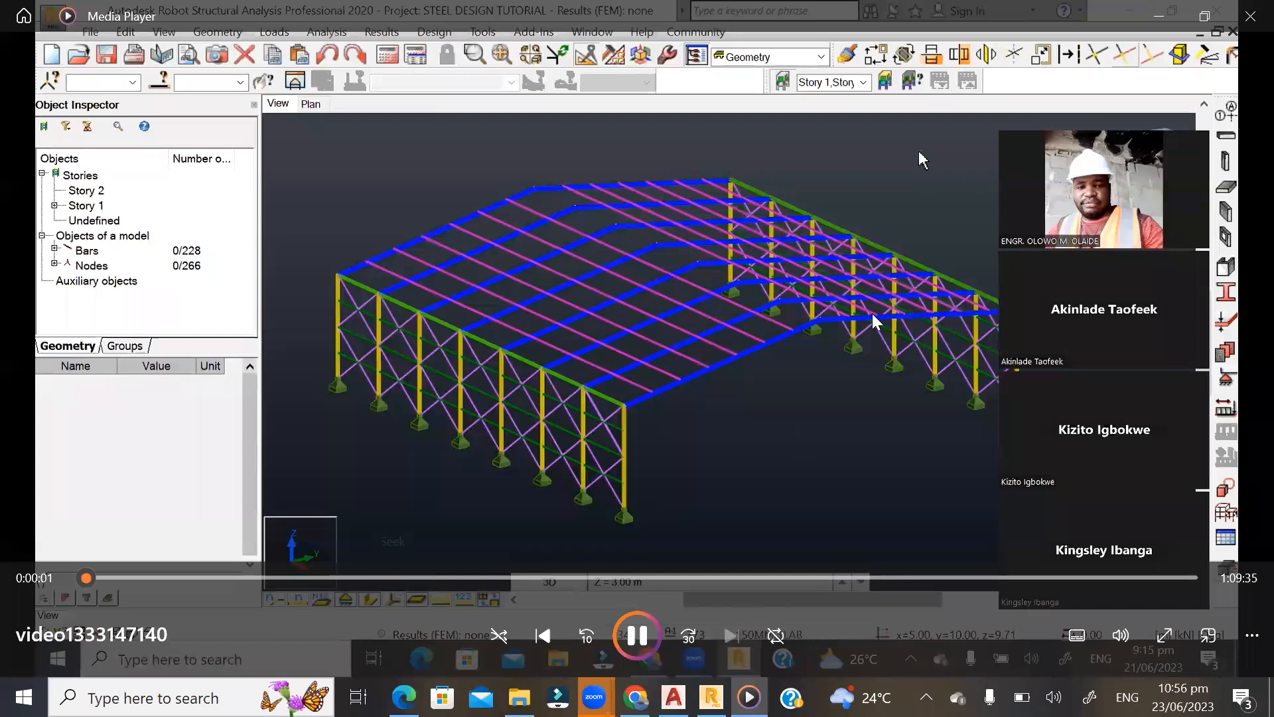
pyautogui.click(1250, 15)
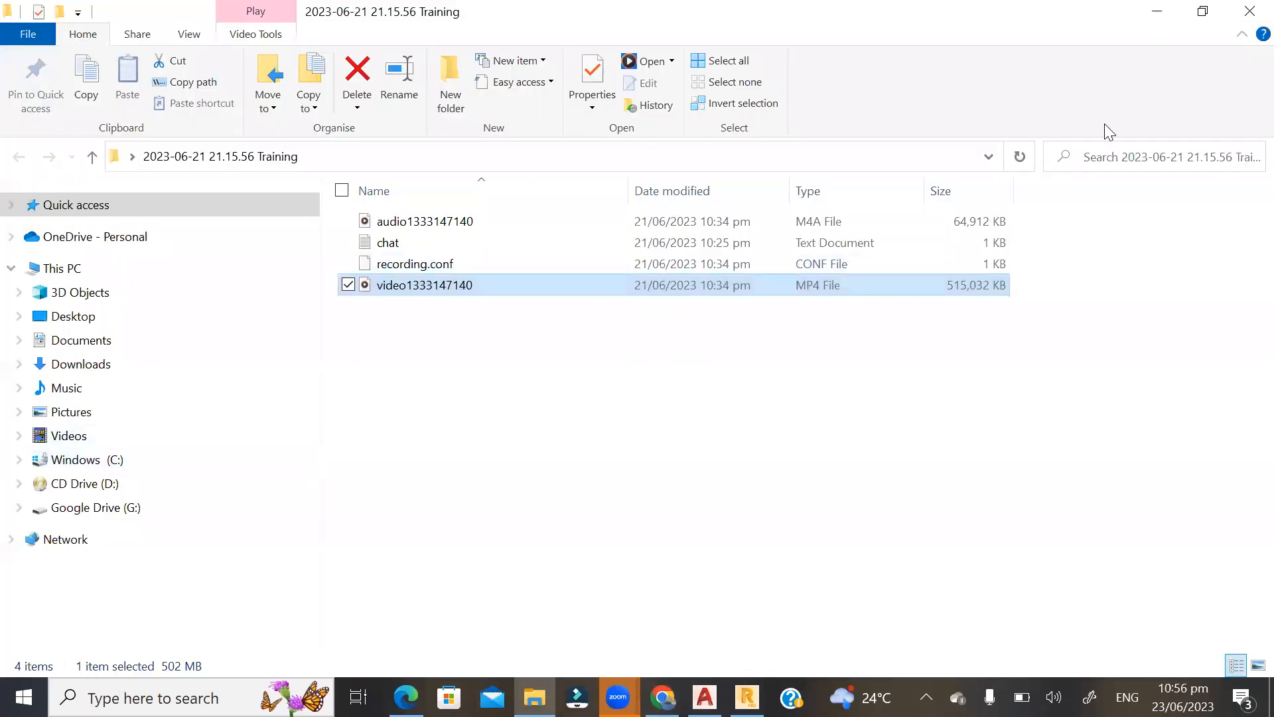
pyautogui.click(1251, 12)
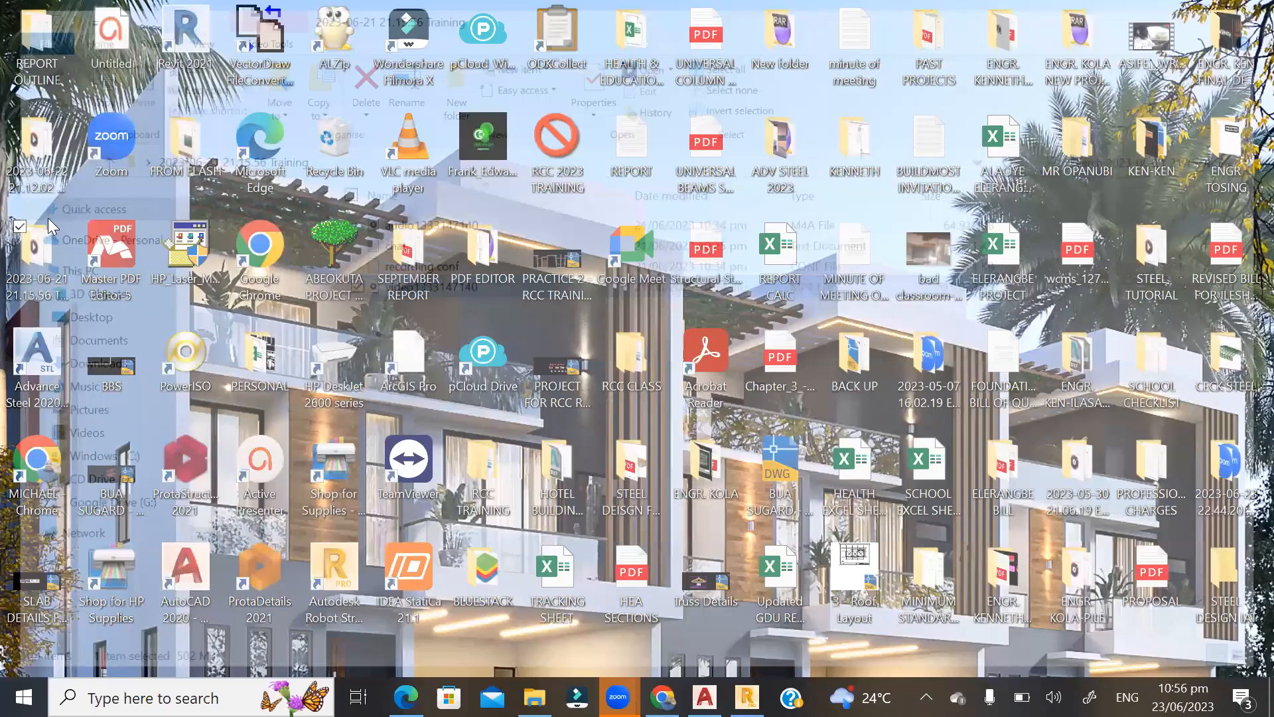
# Recheck the contents of the desktop folder STEEL DESIGN IAT and close it.
pyautogui.press('Up')
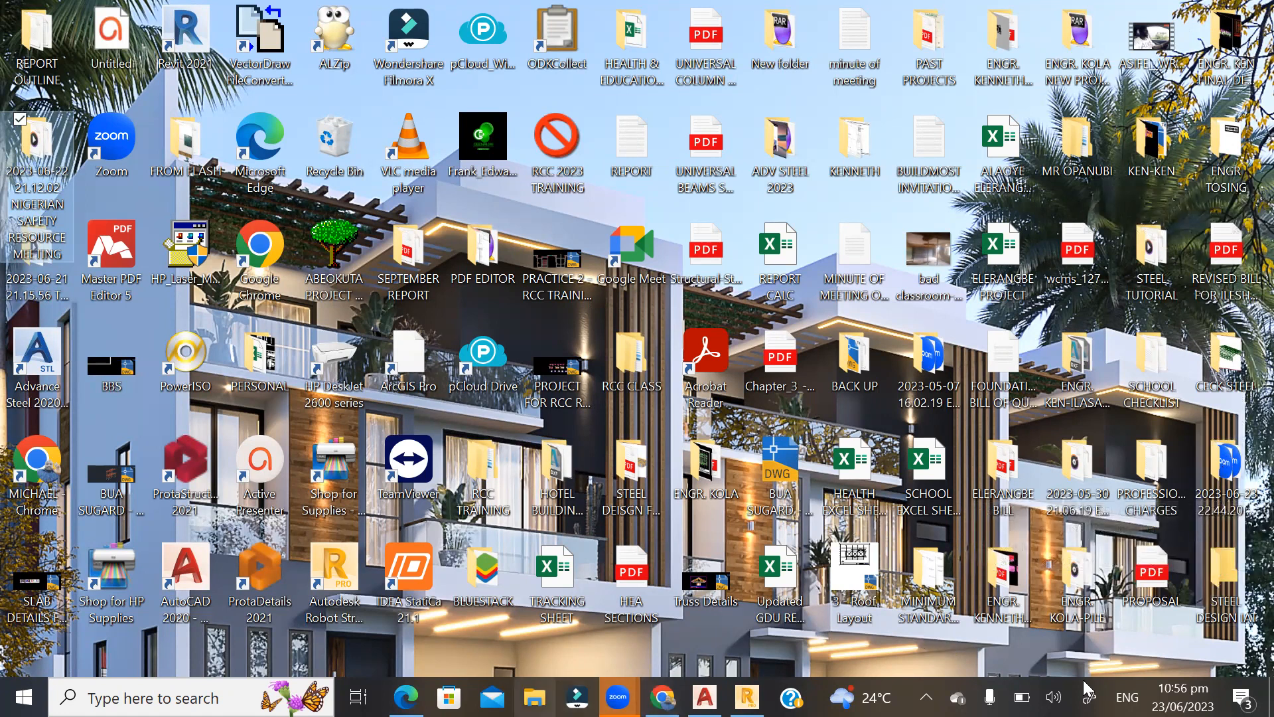
pyautogui.click(1245, 582)
pyautogui.doubleClick(1245, 583)
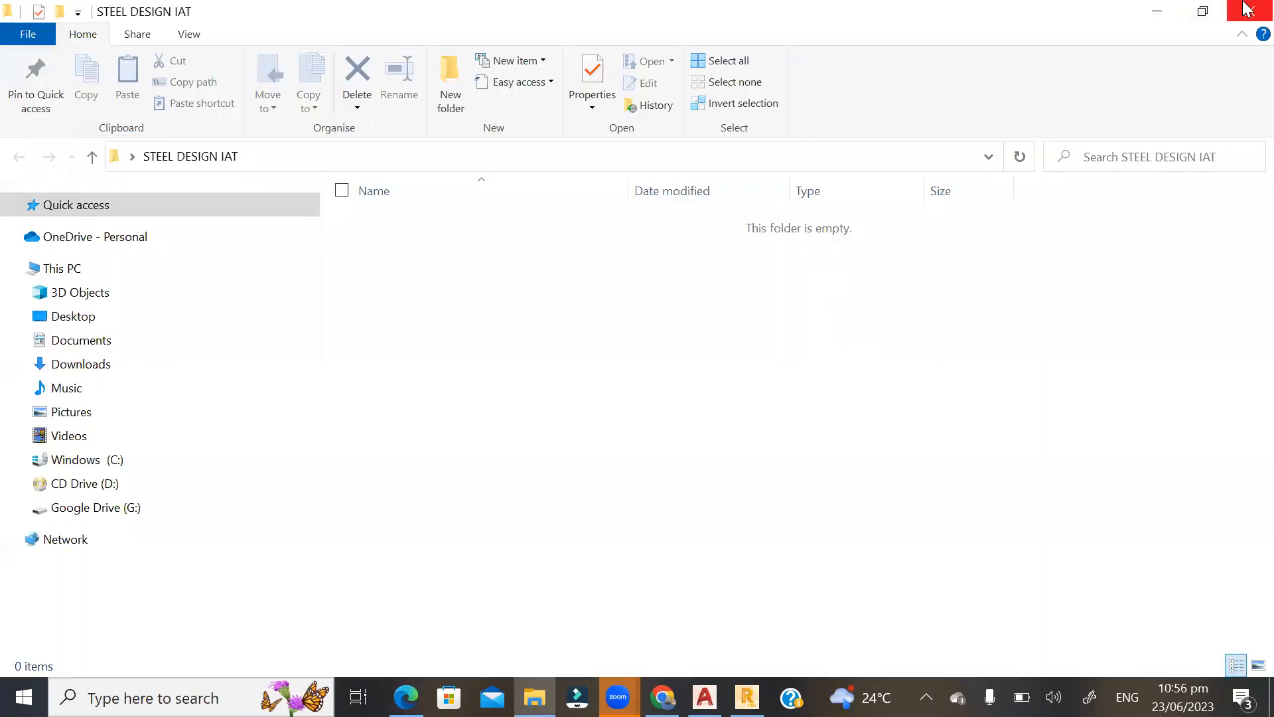
pyautogui.click(1248, 10)
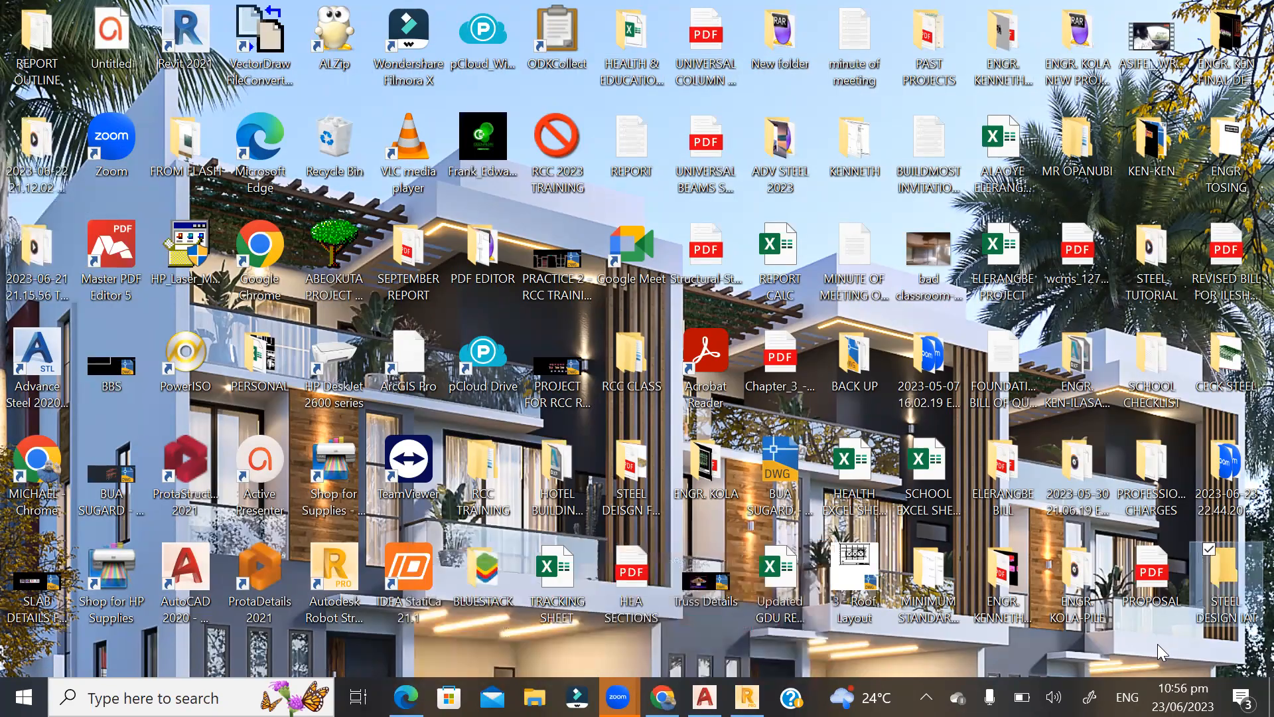
# Move the pile folder next to the PROPOSAL file into BACK UP.
pyautogui.click(1157, 644)
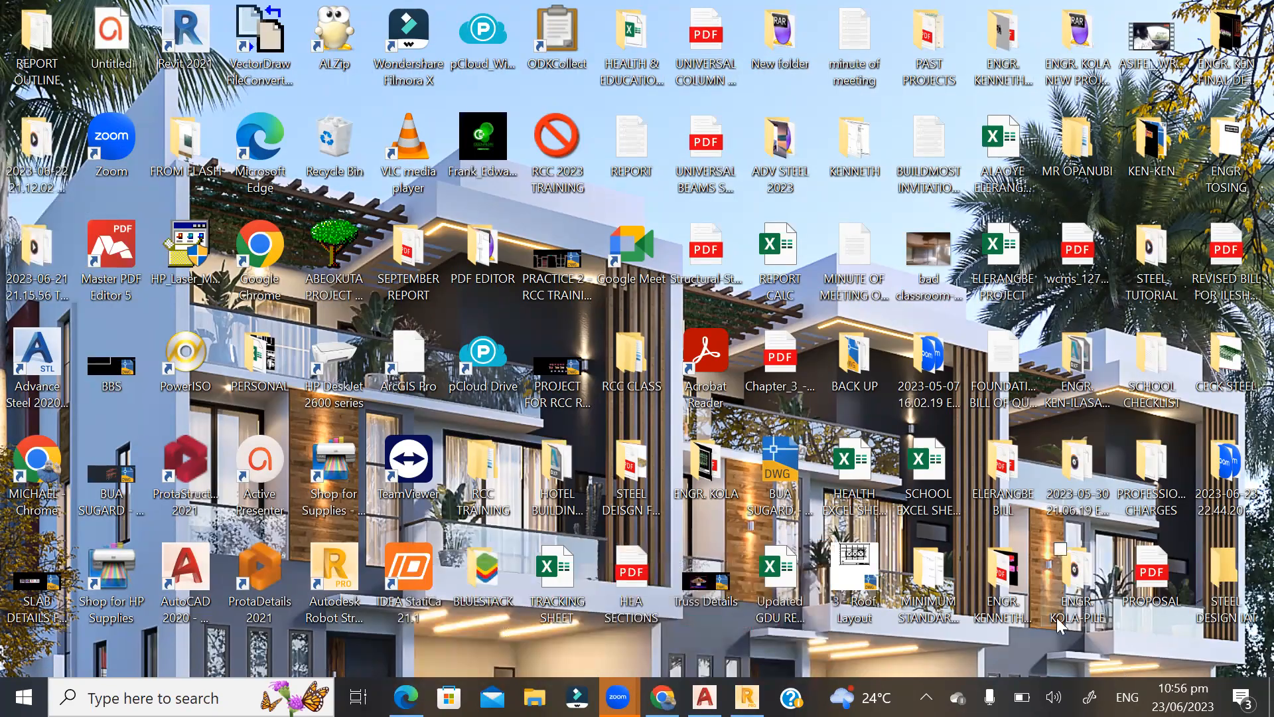
pyautogui.click(1079, 596)
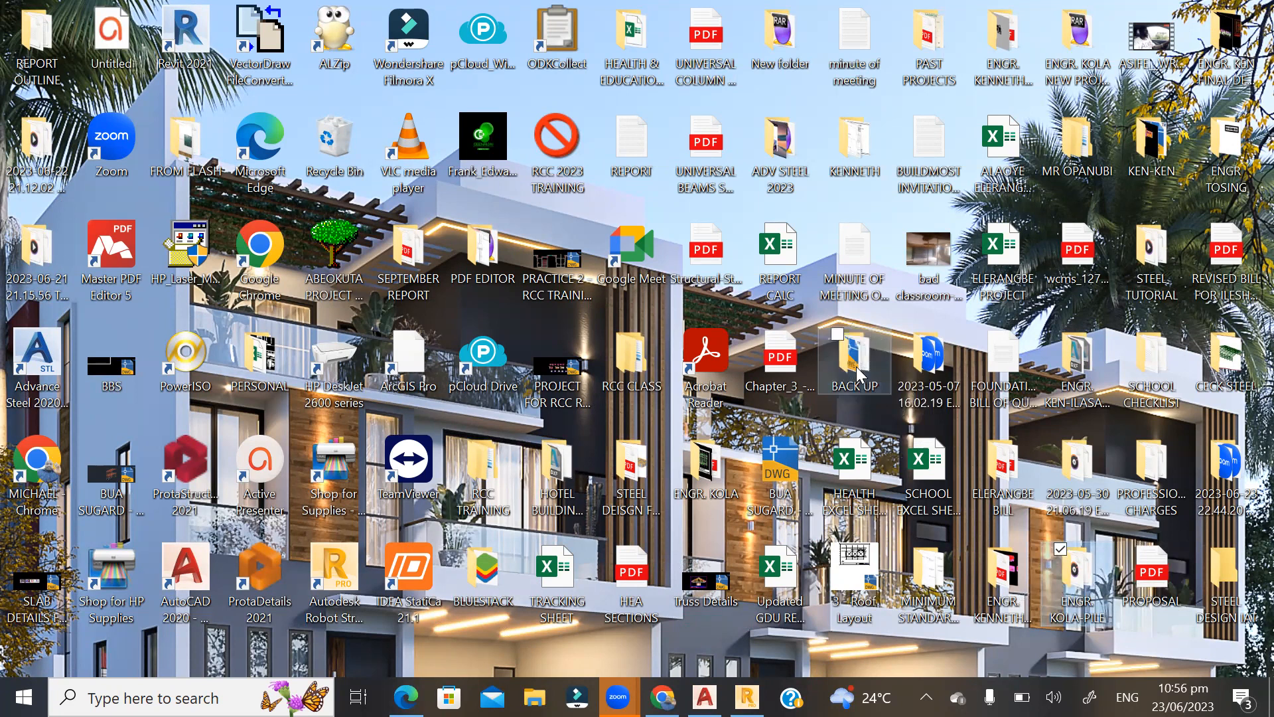
pyautogui.moveTo(1079, 596); pyautogui.dragTo(856, 366)
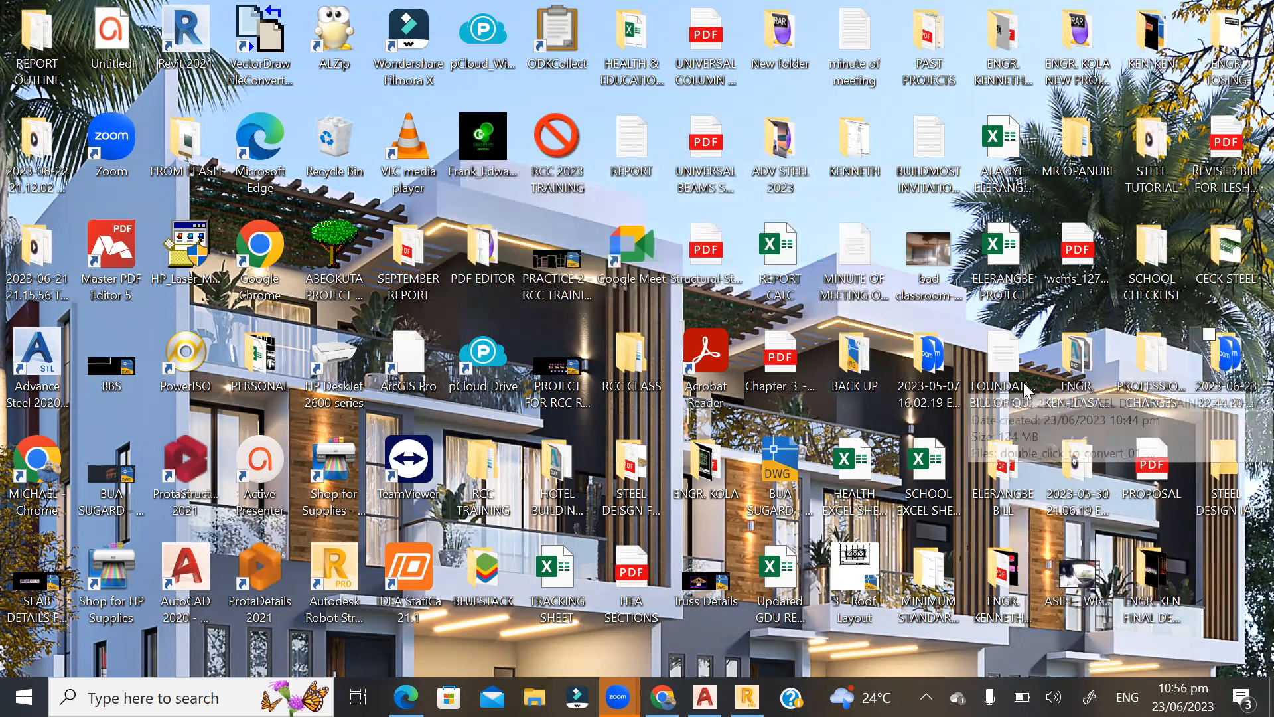
# Inspect the contents of the 2023-05-07 meeting, STEEL DESIGN IAT and 2023-06-21 21.15.56 Training folders, closing each one.
pyautogui.click(932, 372)
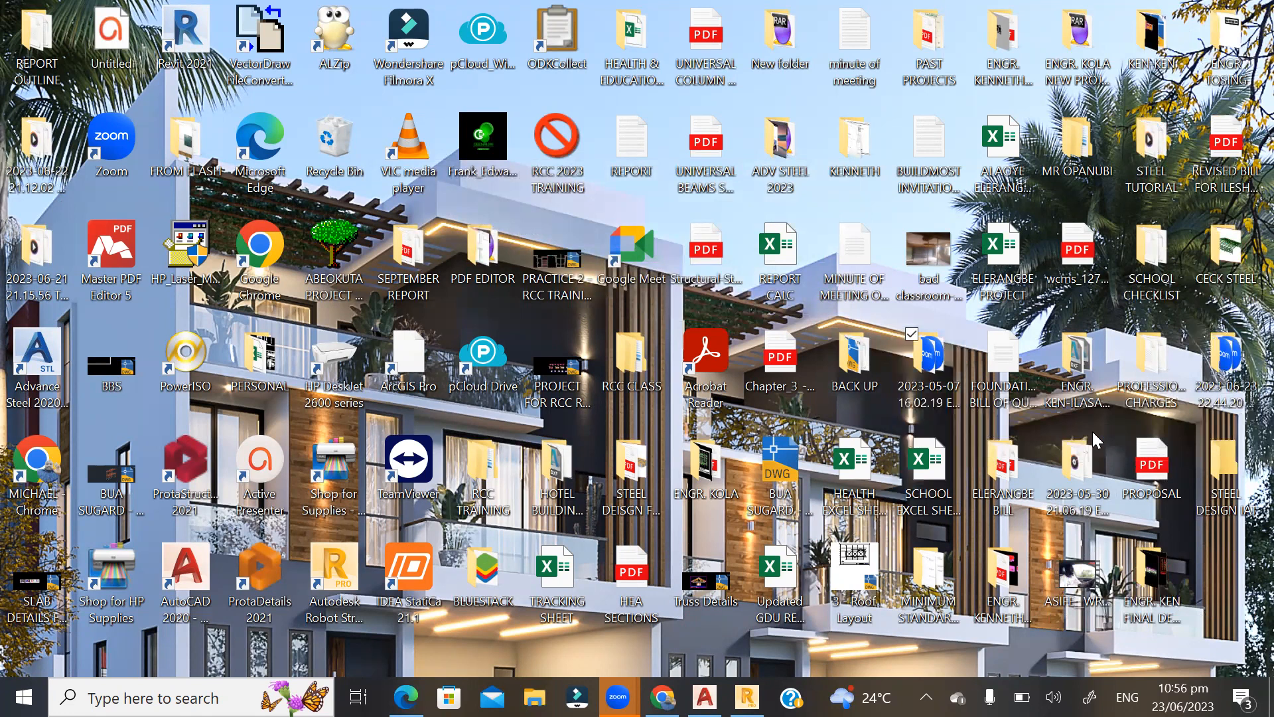
pyautogui.press('Return')
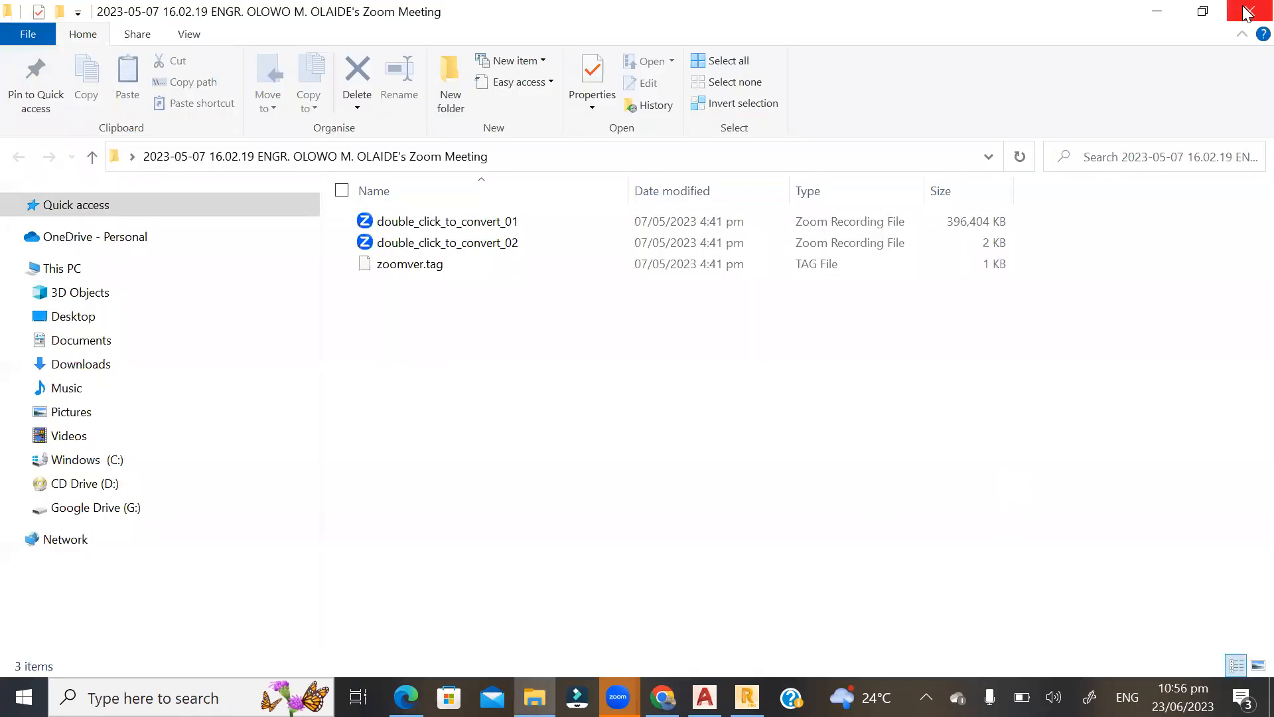
pyautogui.click(1247, 8)
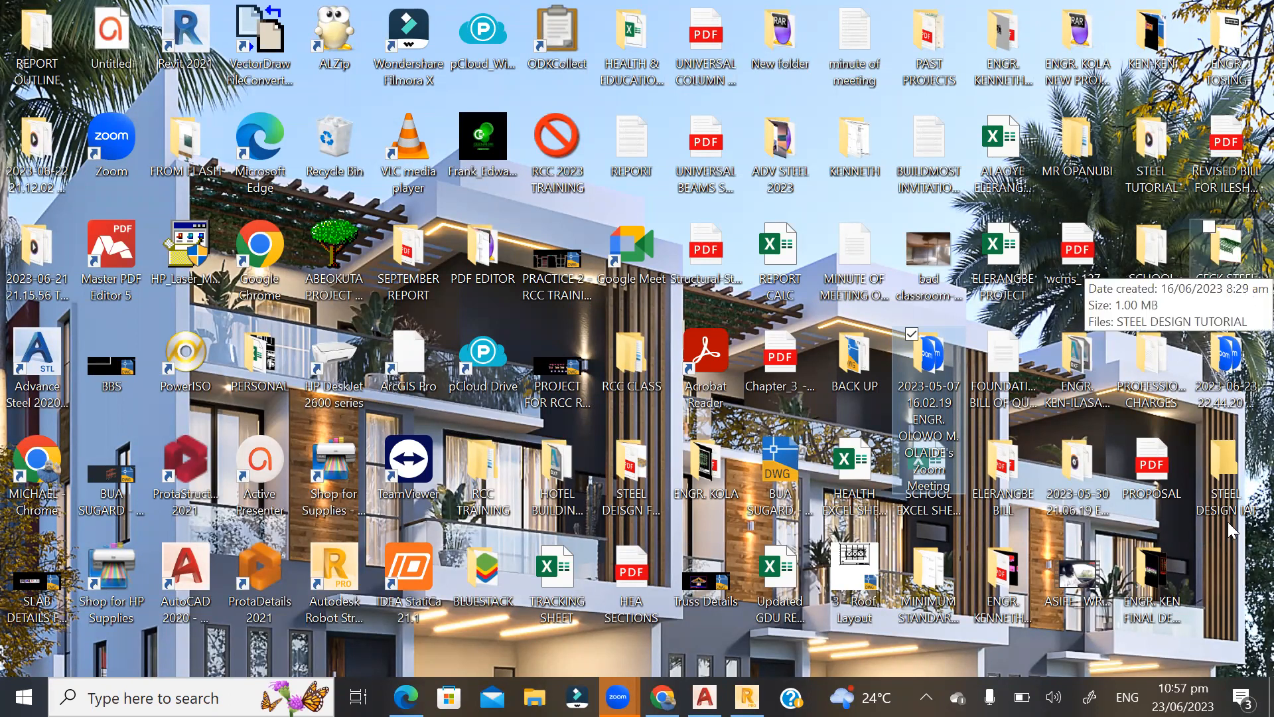
pyautogui.click(1228, 477)
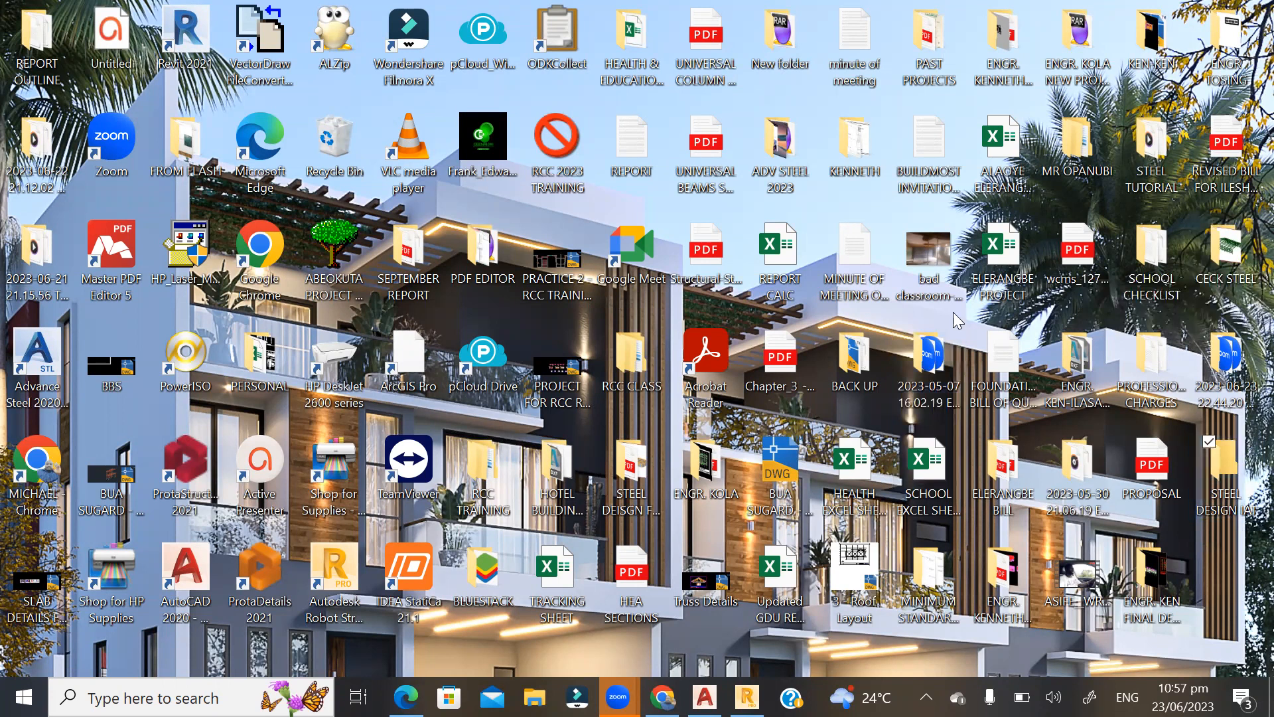
pyautogui.press('Return')
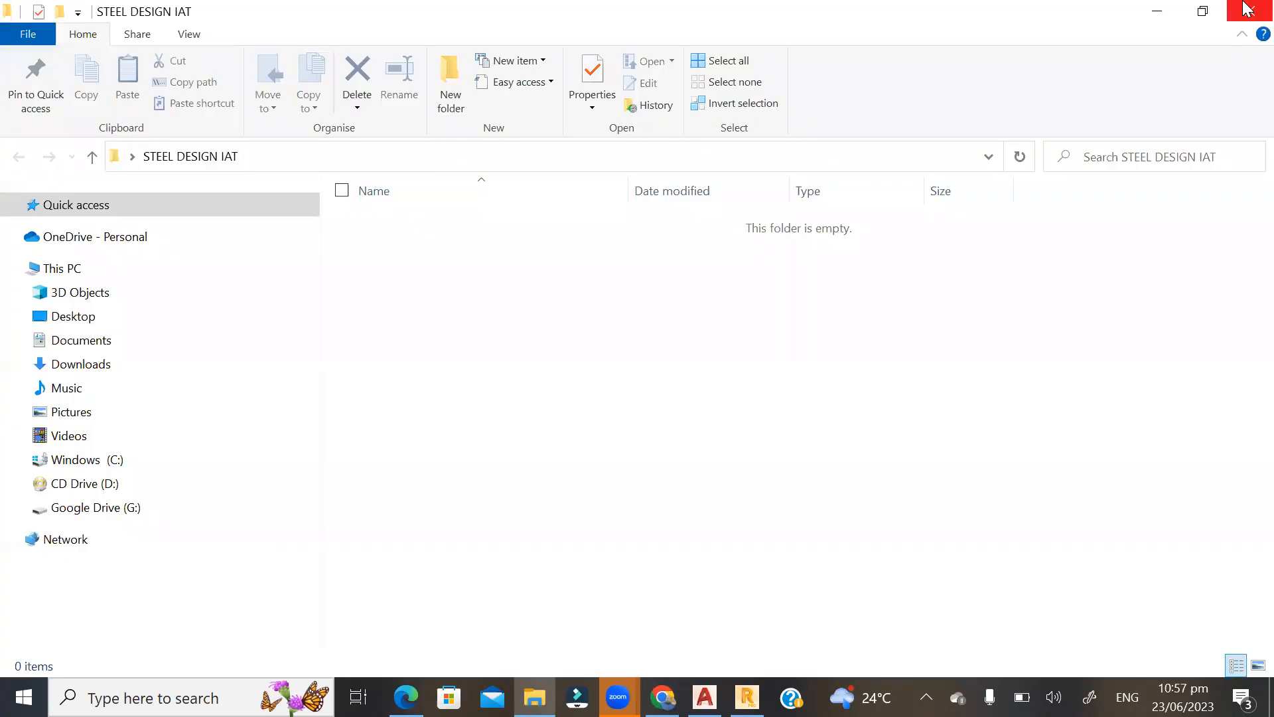
pyautogui.click(1247, 8)
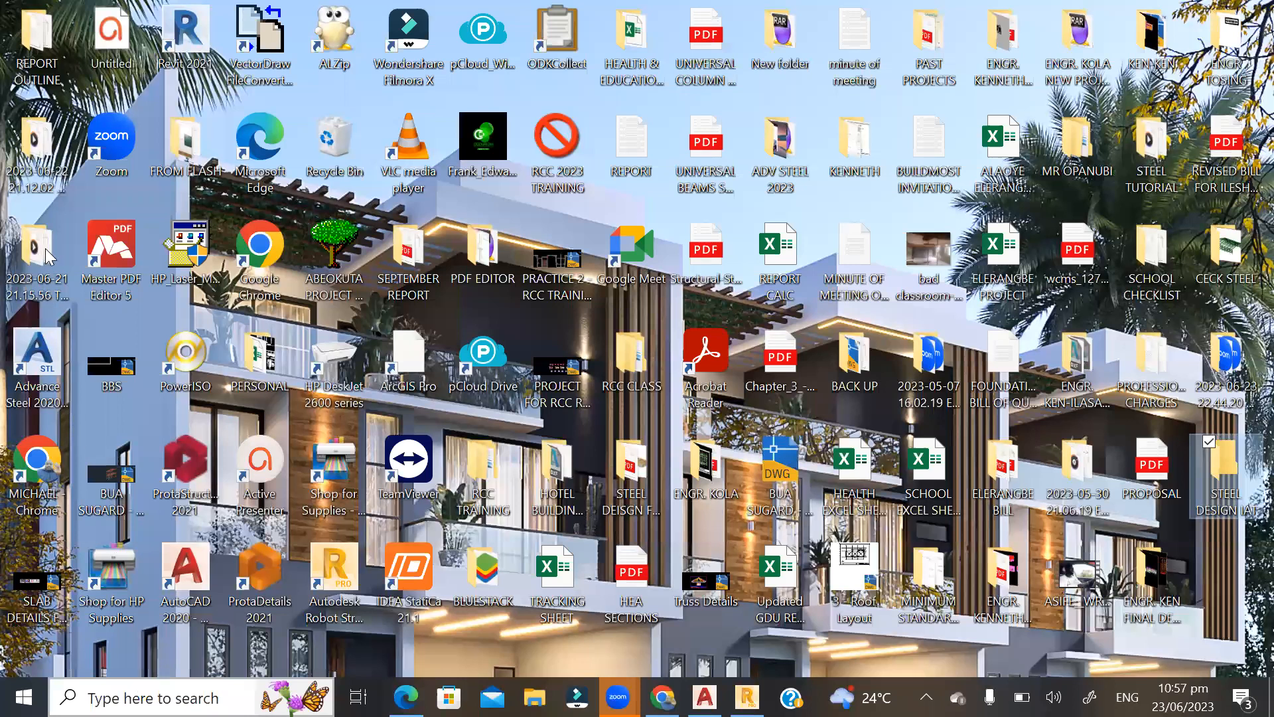
pyautogui.doubleClick(48, 256)
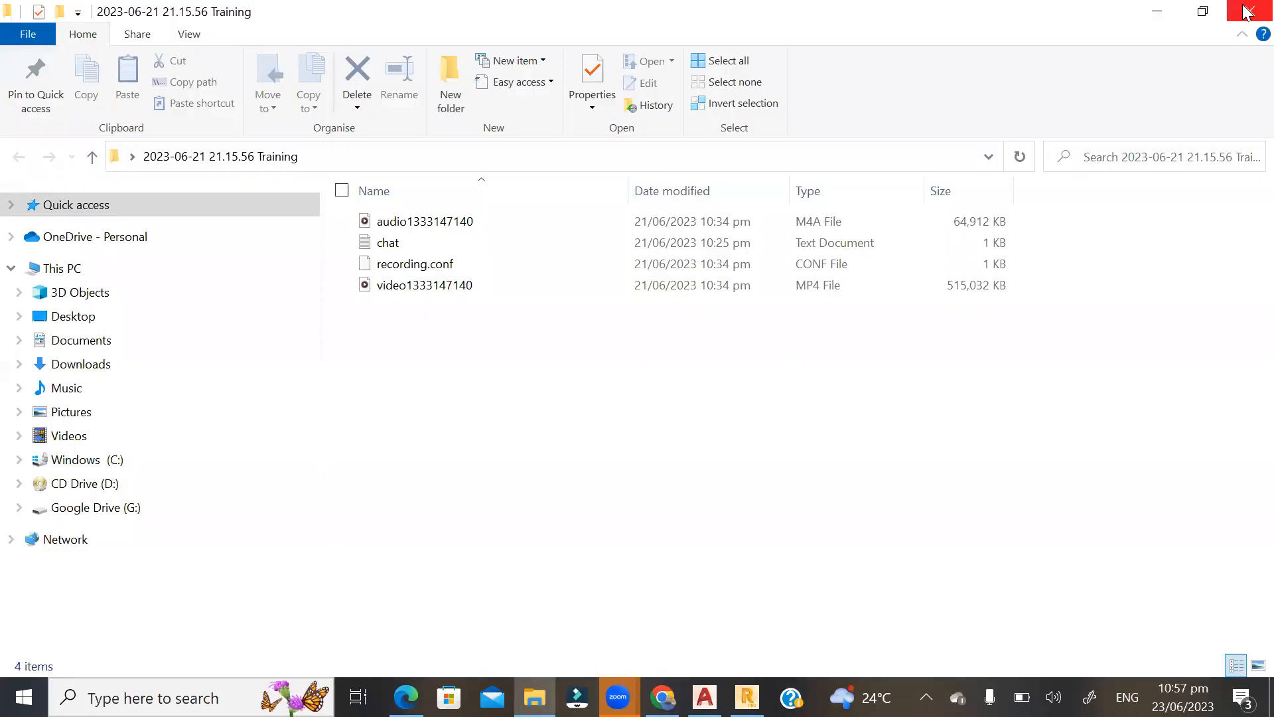
pyautogui.click(1246, 10)
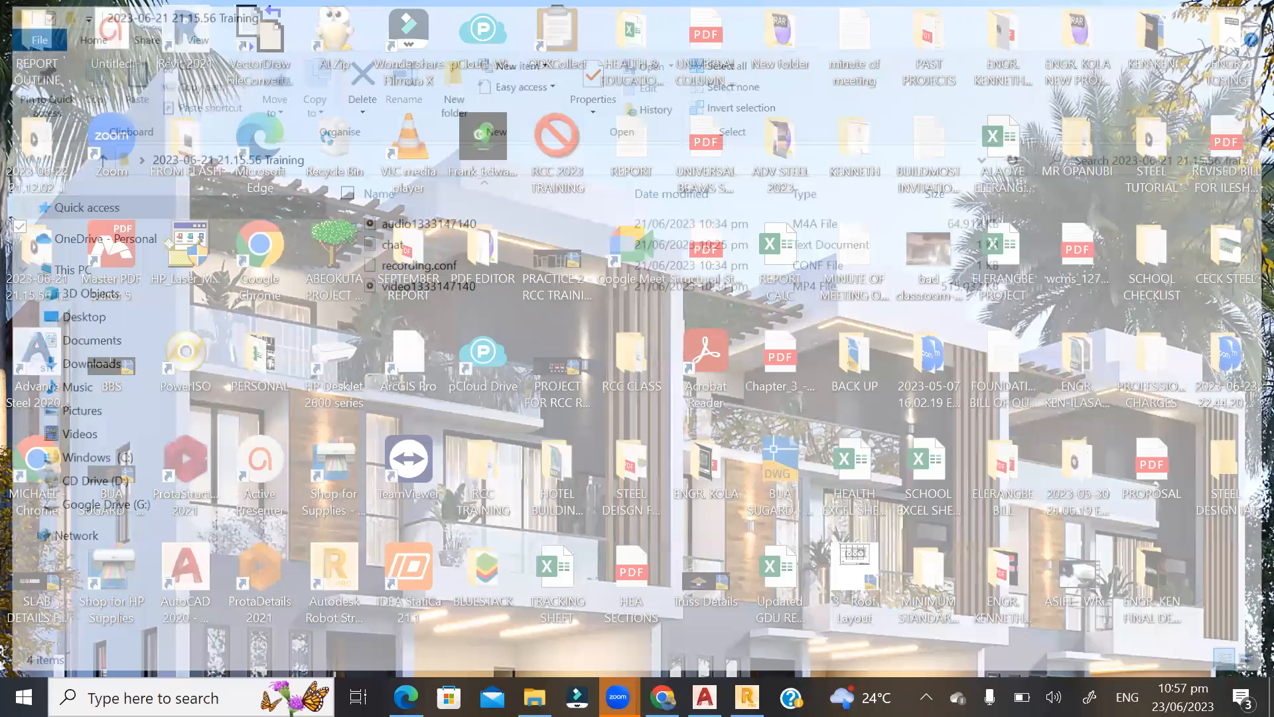
pyautogui.click(191, 697)
pyautogui.write('VIDEO')
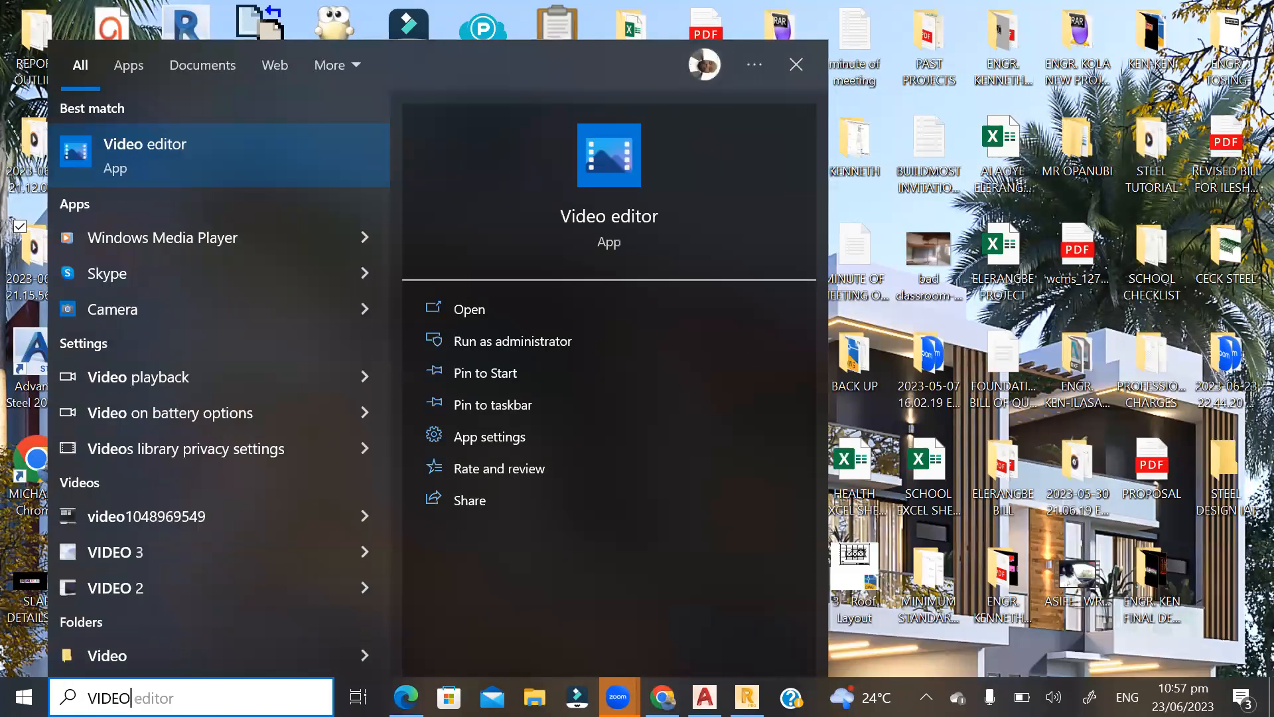
pyautogui.rightClick(195, 521)
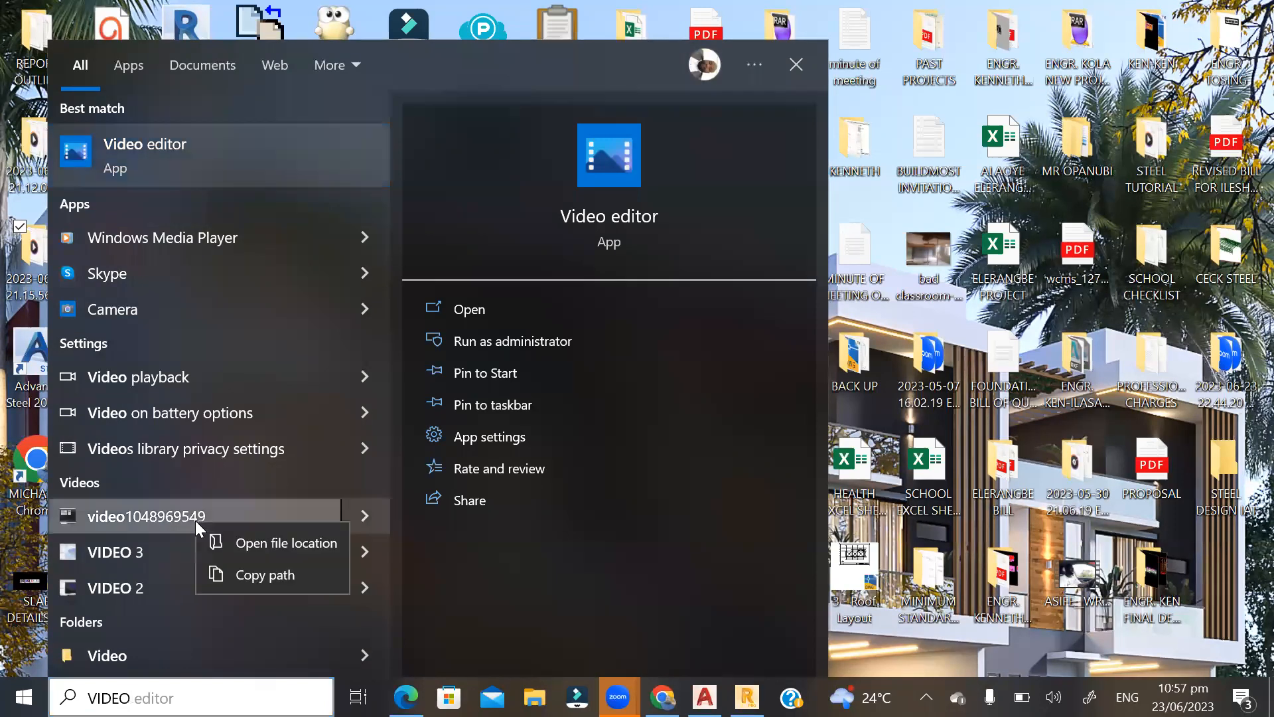
pyautogui.click(266, 542)
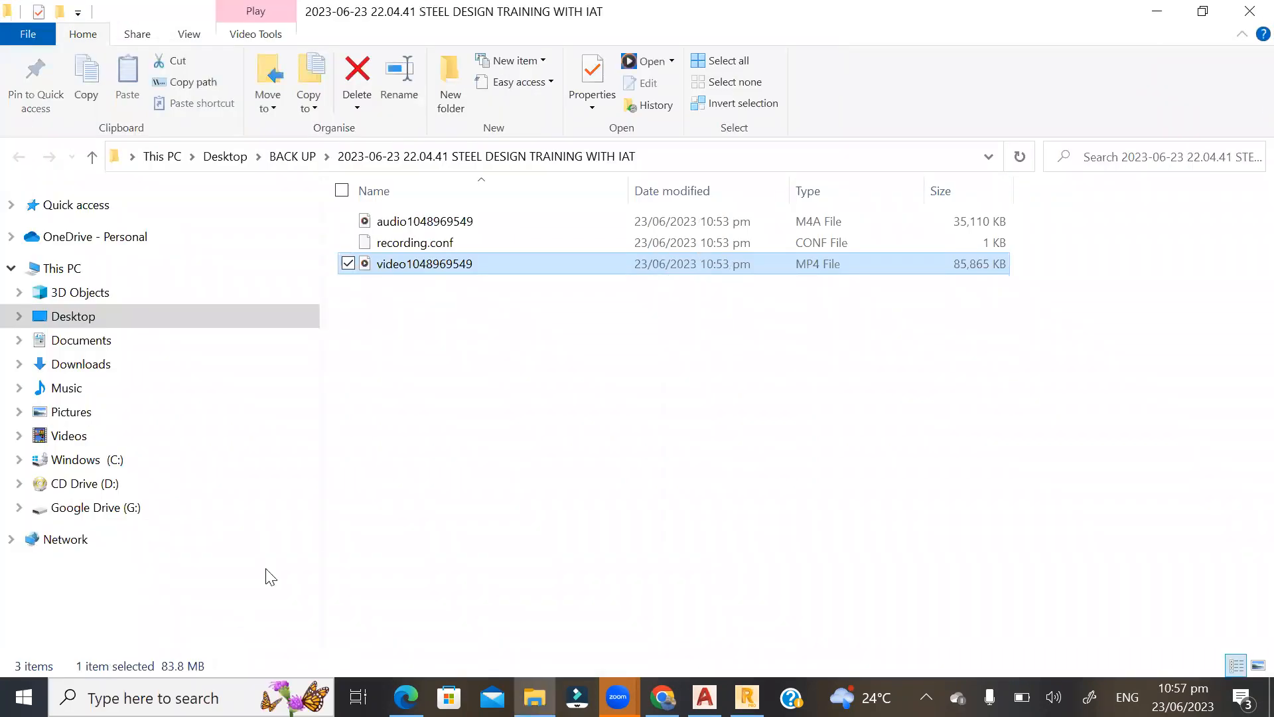
pyautogui.rightClick(391, 265)
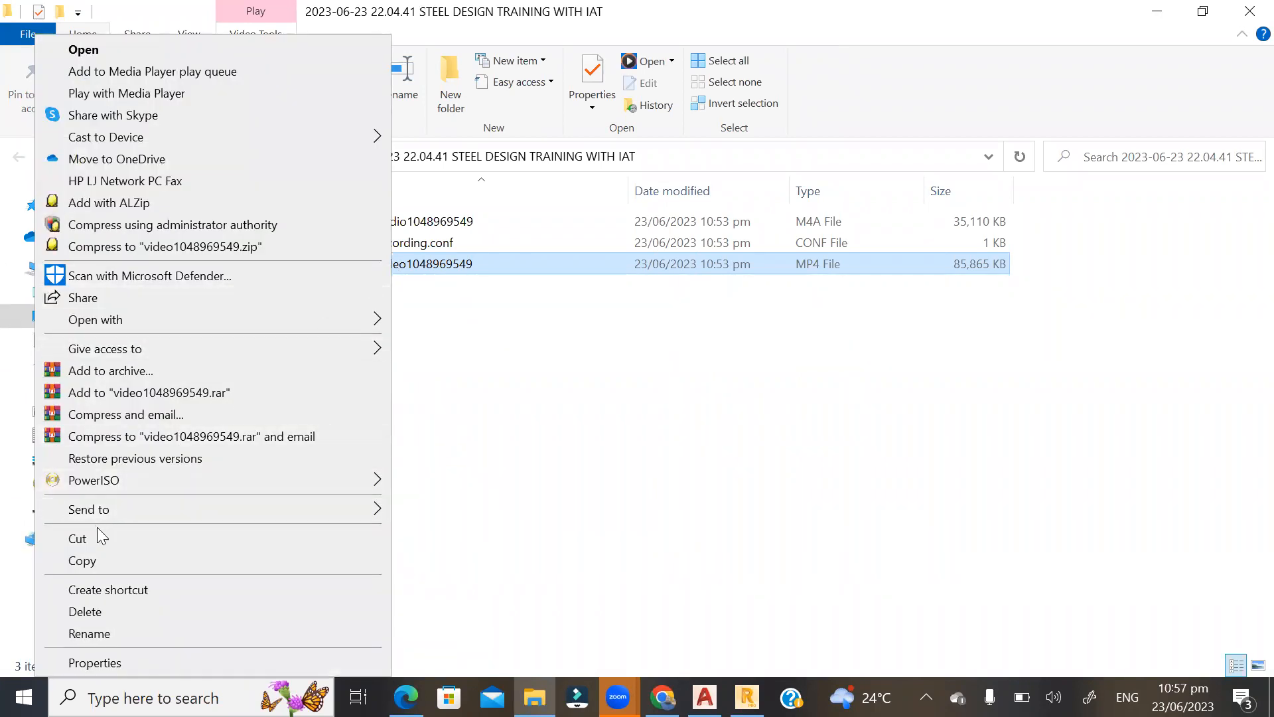
pyautogui.click(78, 538)
pyautogui.click(1160, 9)
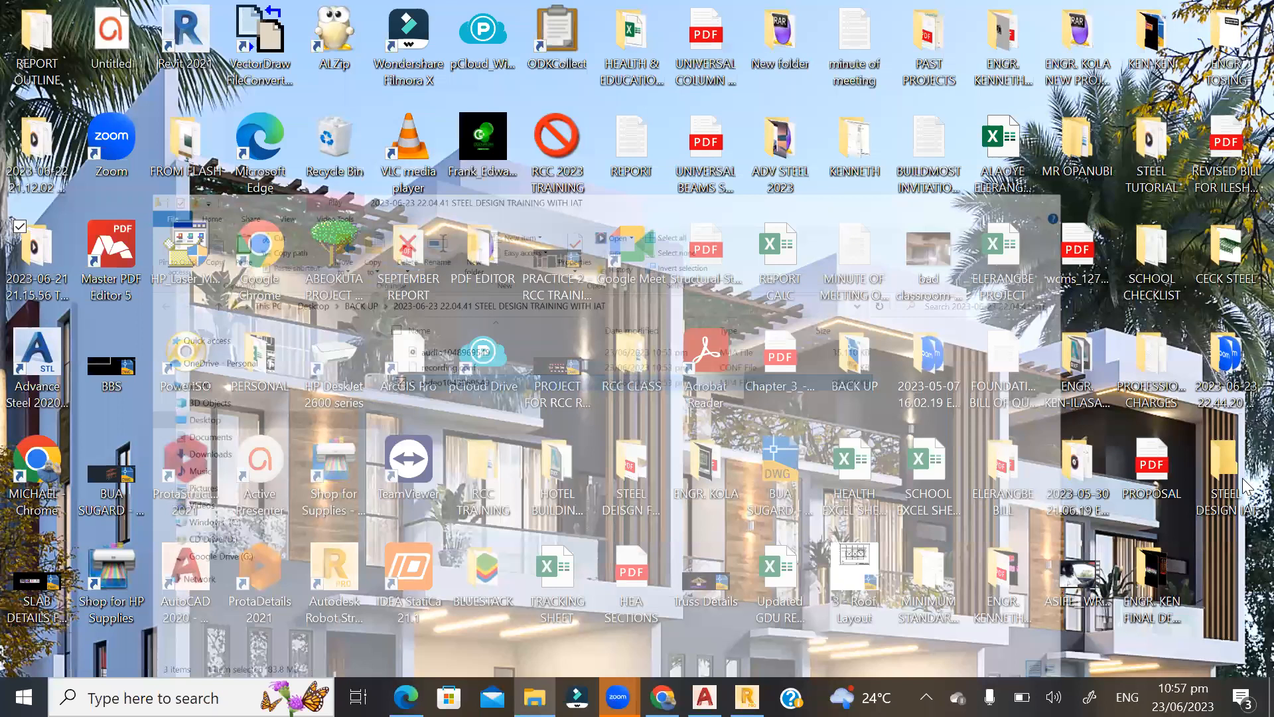
pyautogui.click(1229, 492)
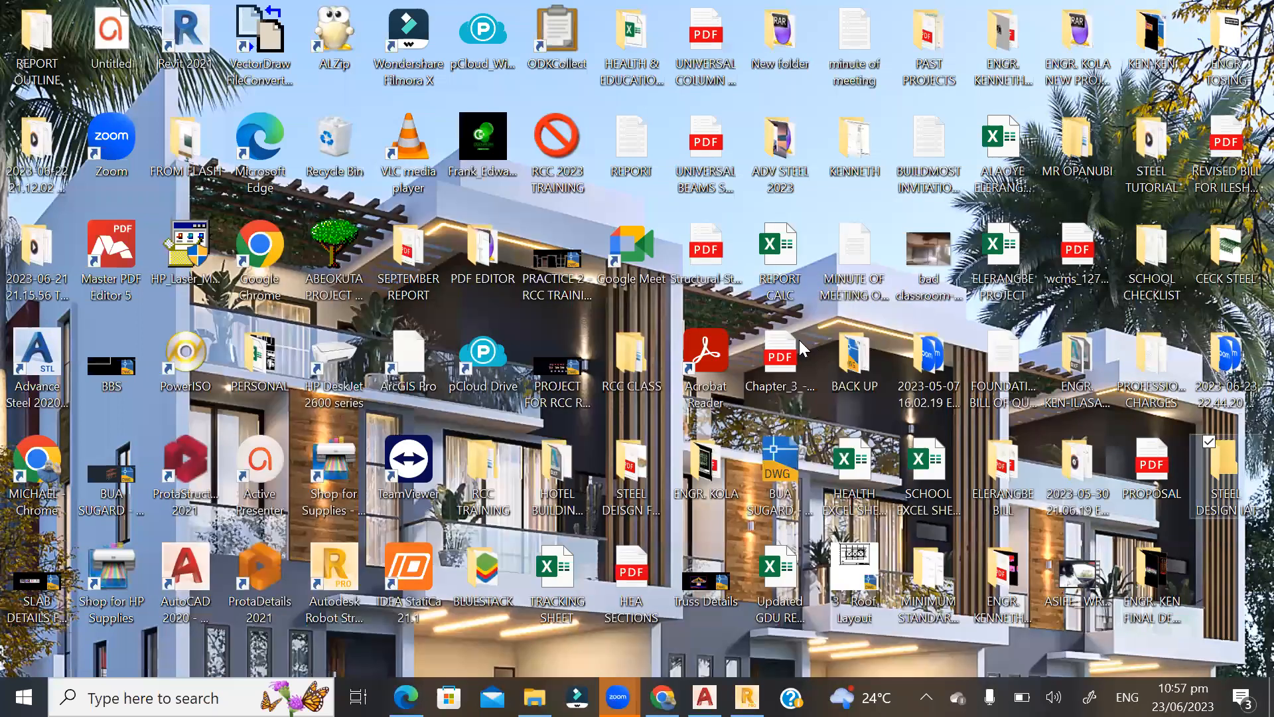
pyautogui.press('Return')
pyautogui.rightClick(279, 295)
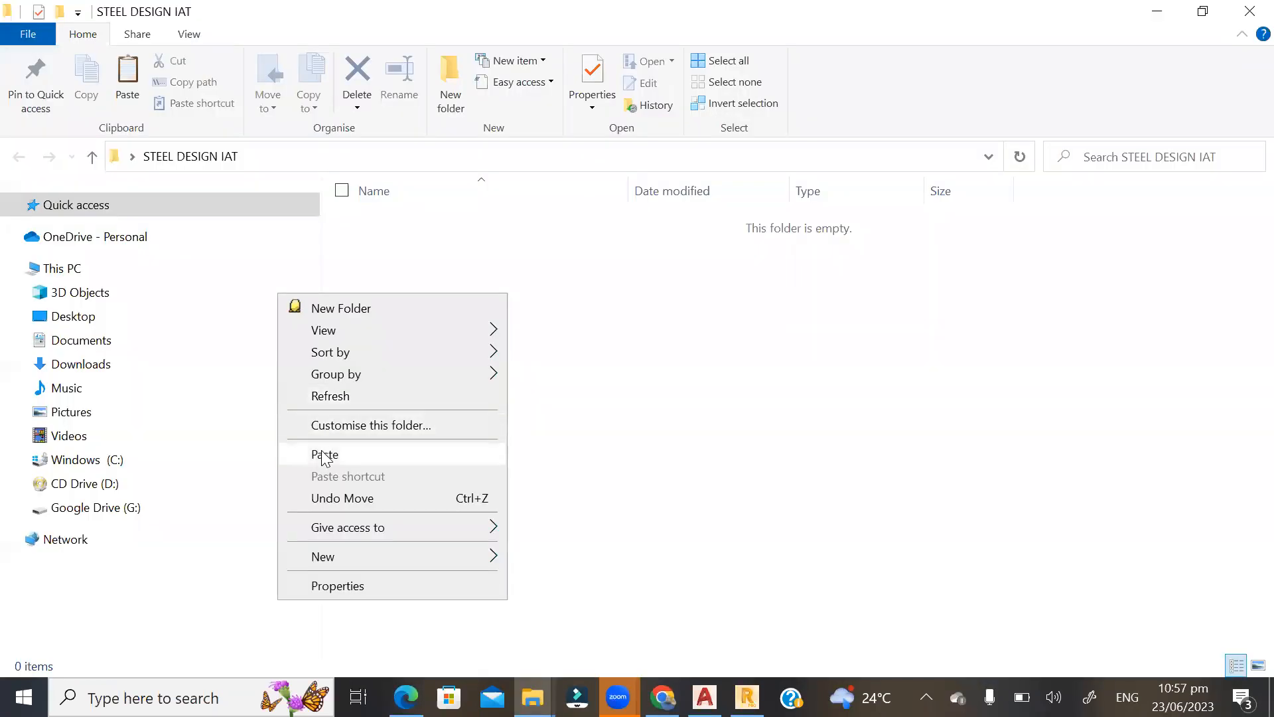
pyautogui.click(325, 454)
pyautogui.doubleClick(461, 228)
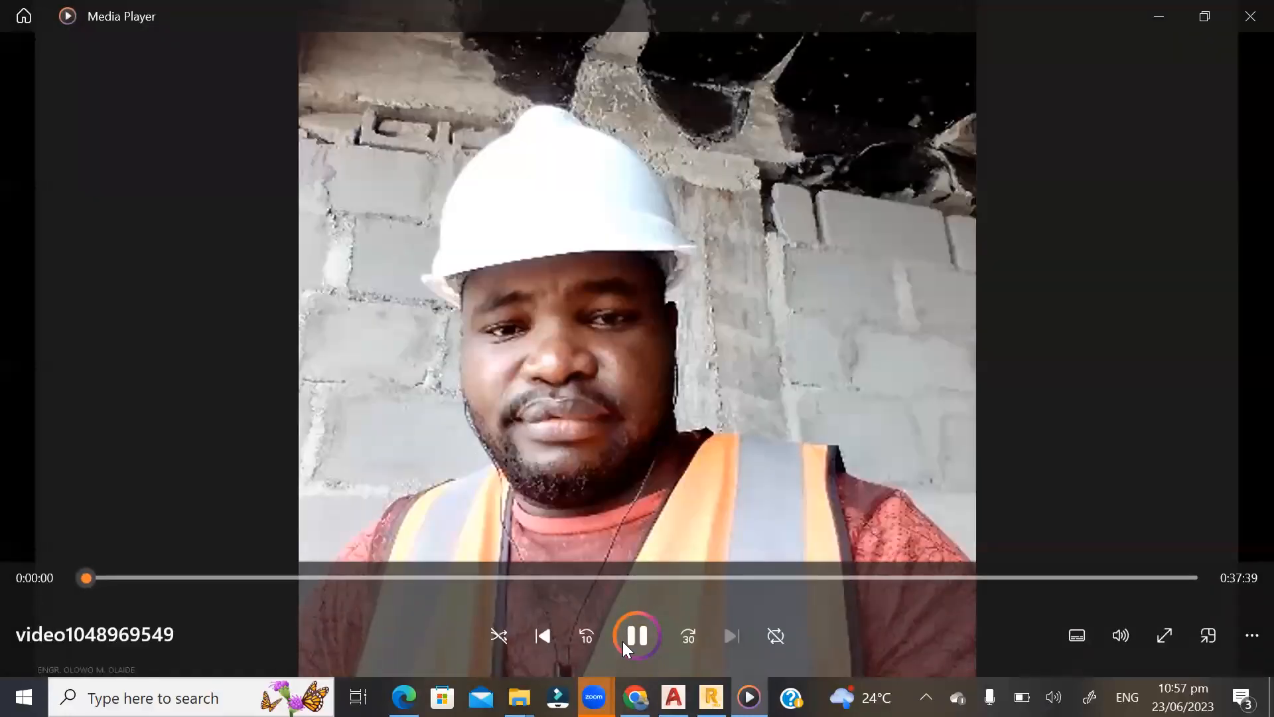
pyautogui.click(327, 577)
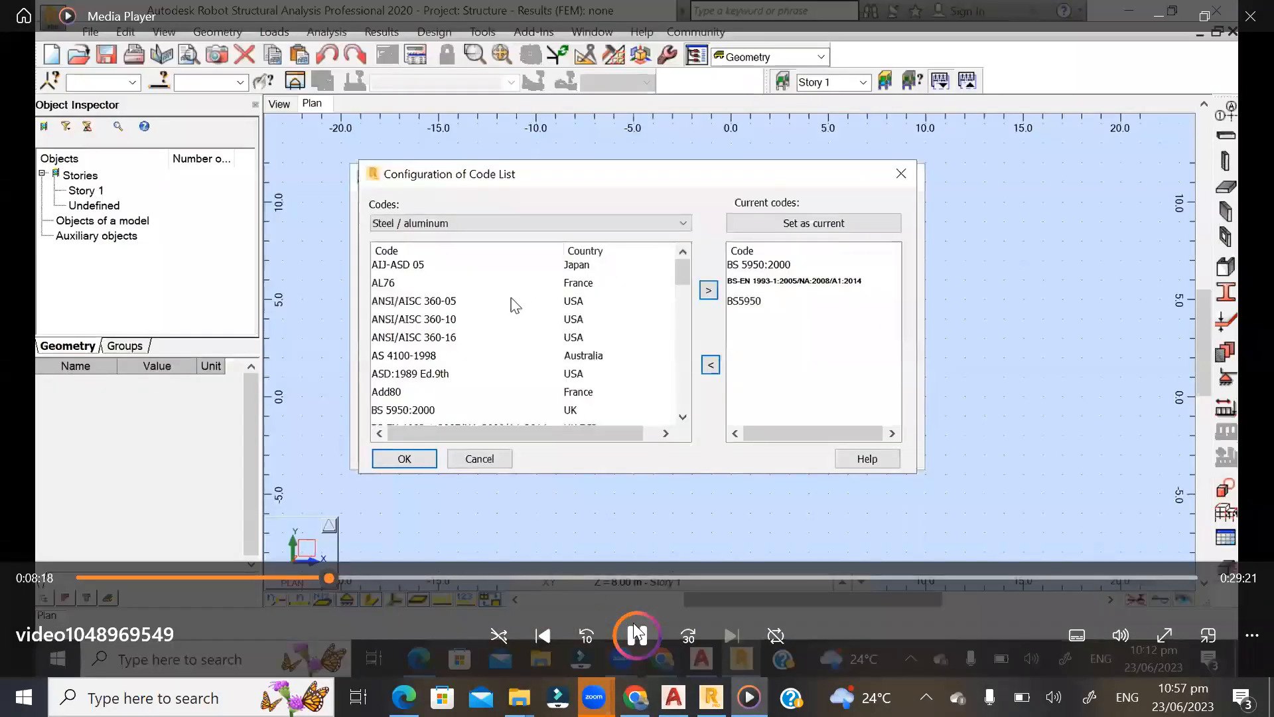
pyautogui.doubleClick(904, 371)
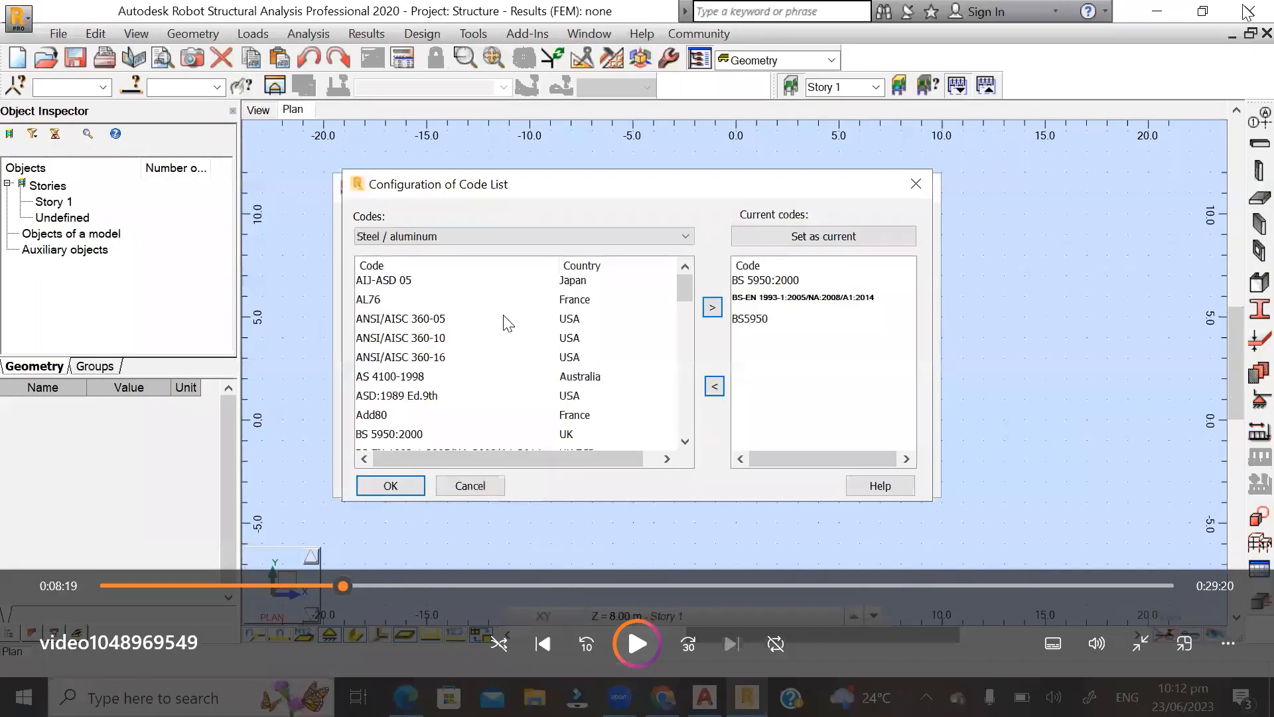
pyautogui.press('Escape')
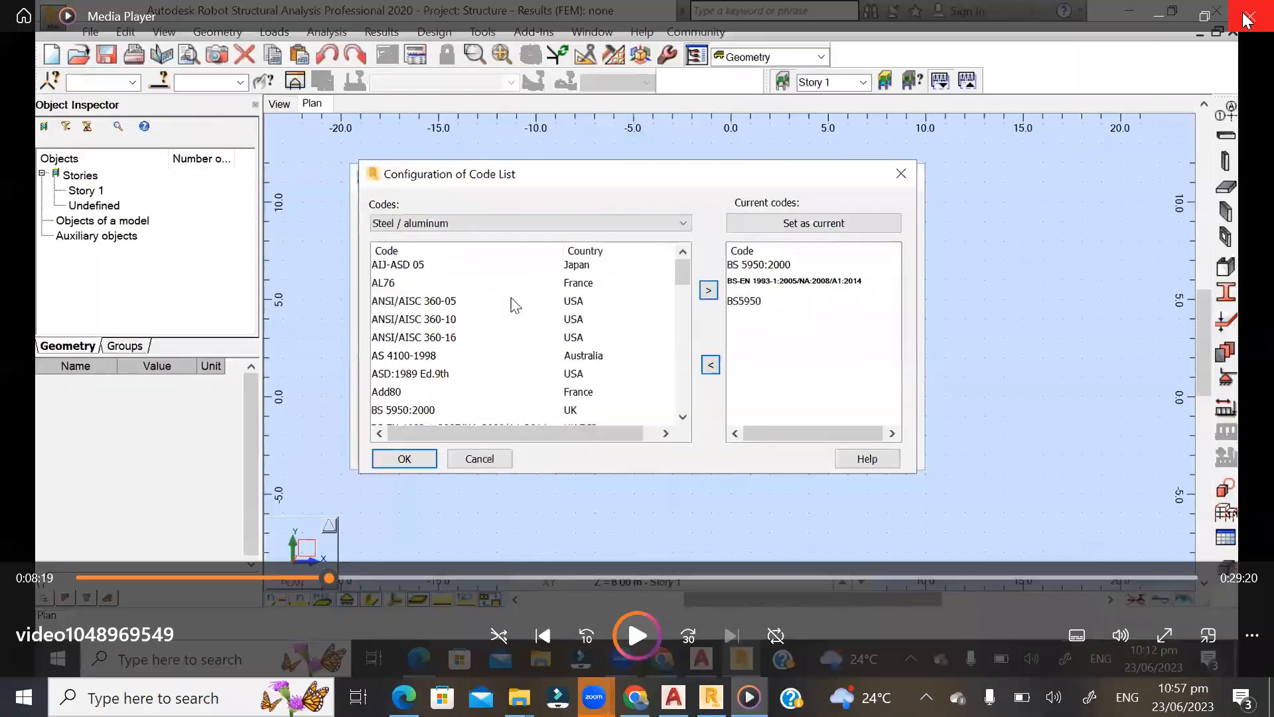
pyautogui.click(1249, 11)
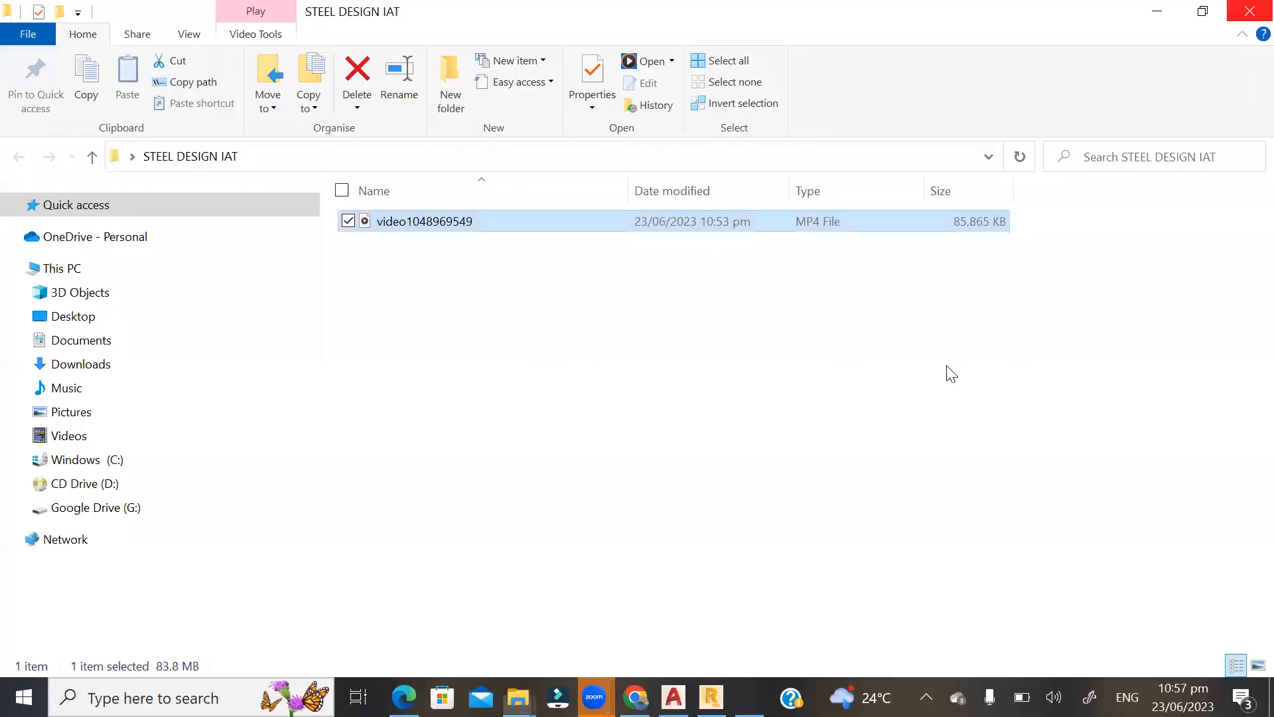
# Rename the video file in STEEL DESIGN IAT as VIDEO 1 and close the folder.
pyautogui.rightClick(528, 220)
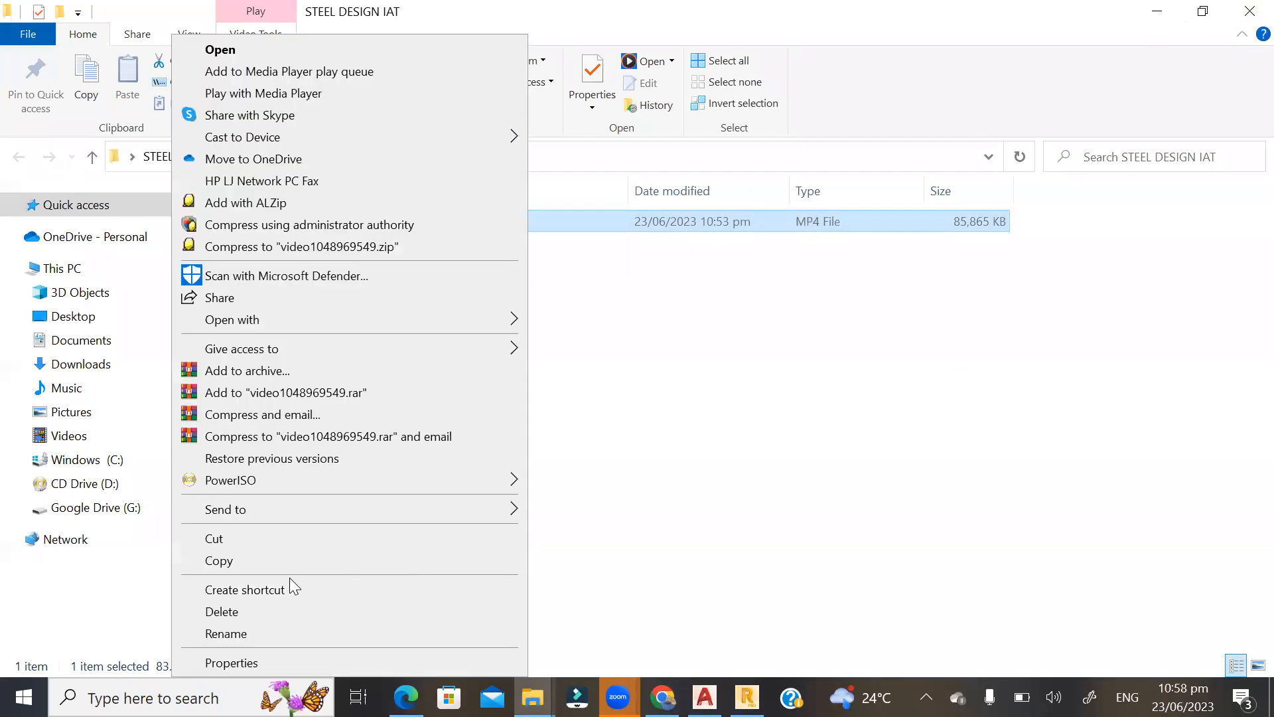
pyautogui.click(226, 635)
pyautogui.write('V')
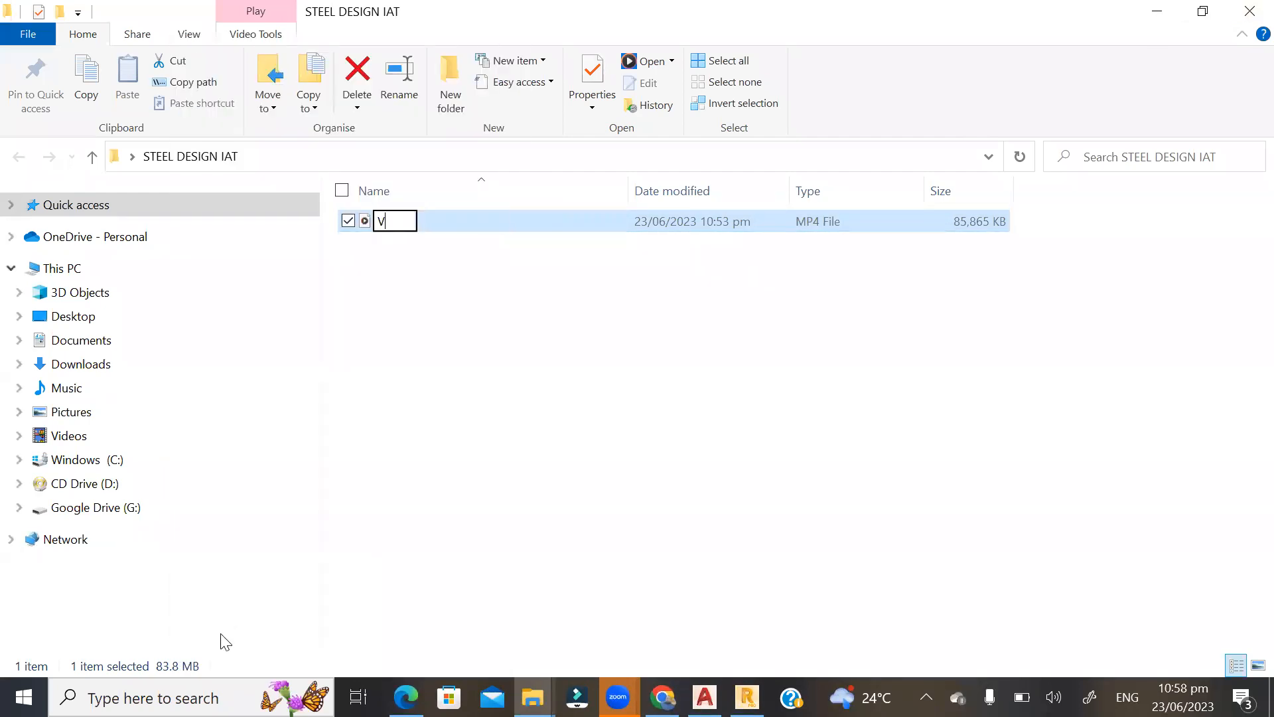
pyautogui.write('IDEO 1')
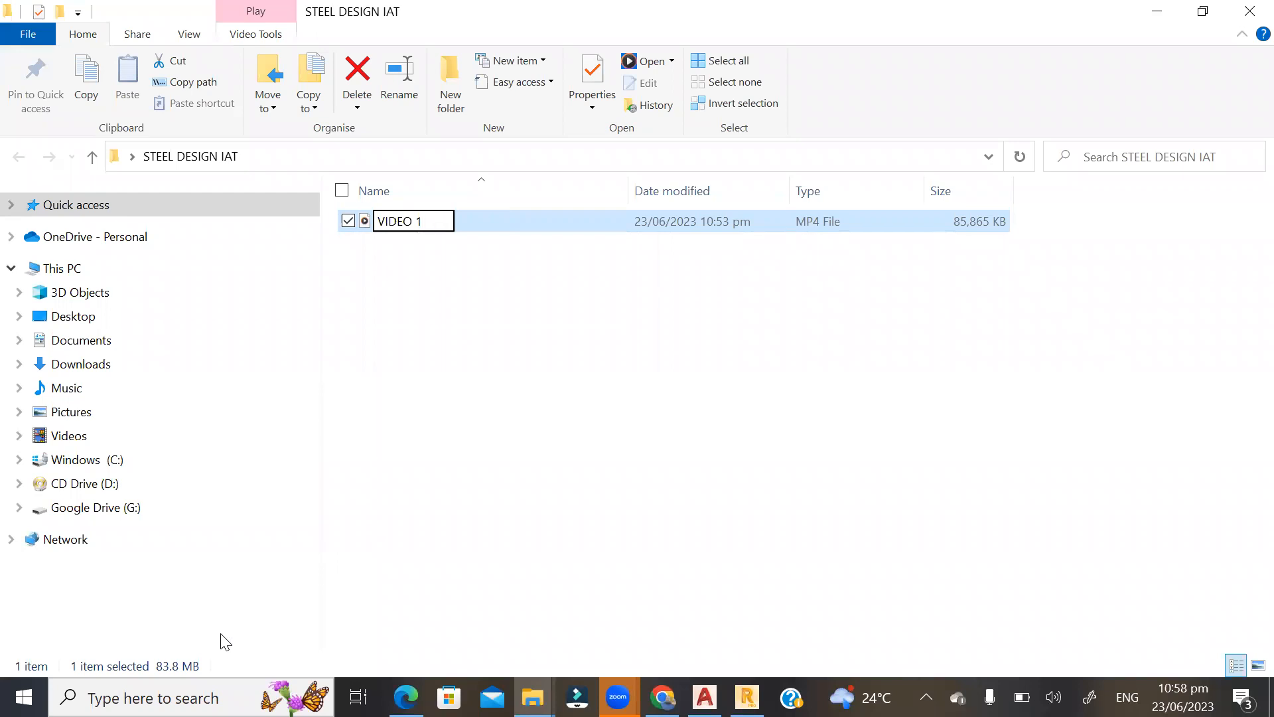
pyautogui.press('Return')
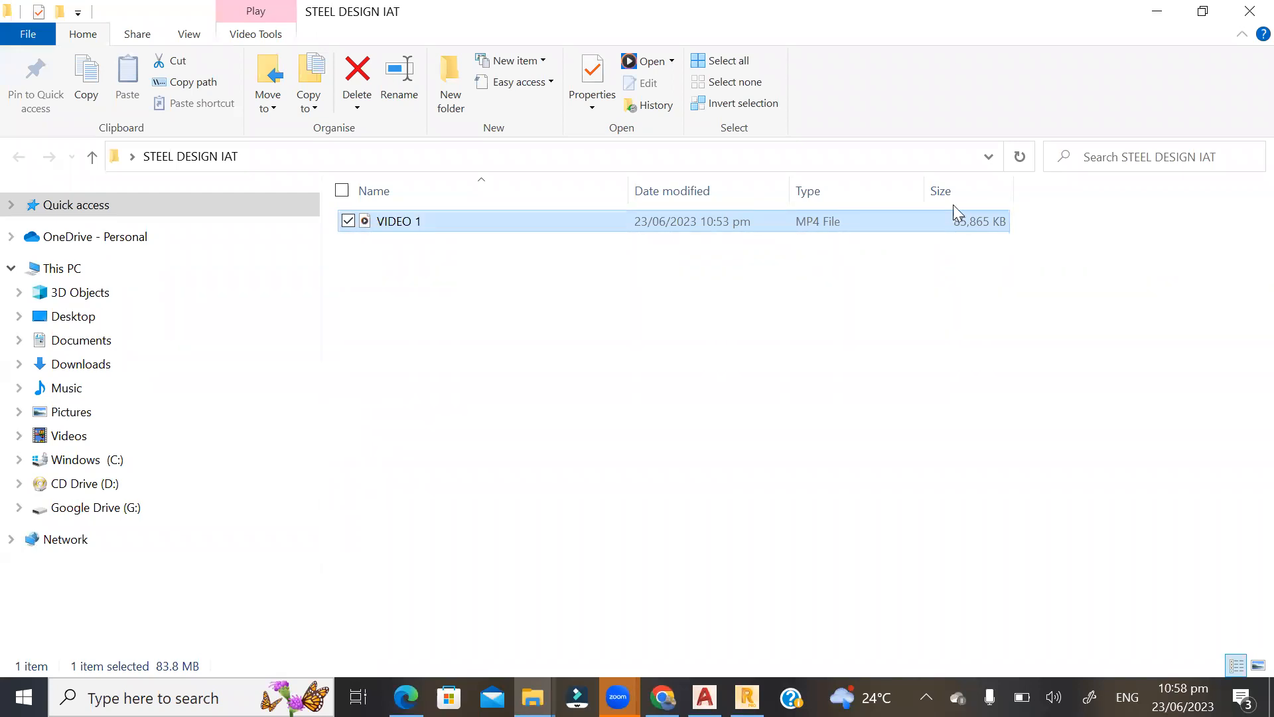
pyautogui.click(1250, 12)
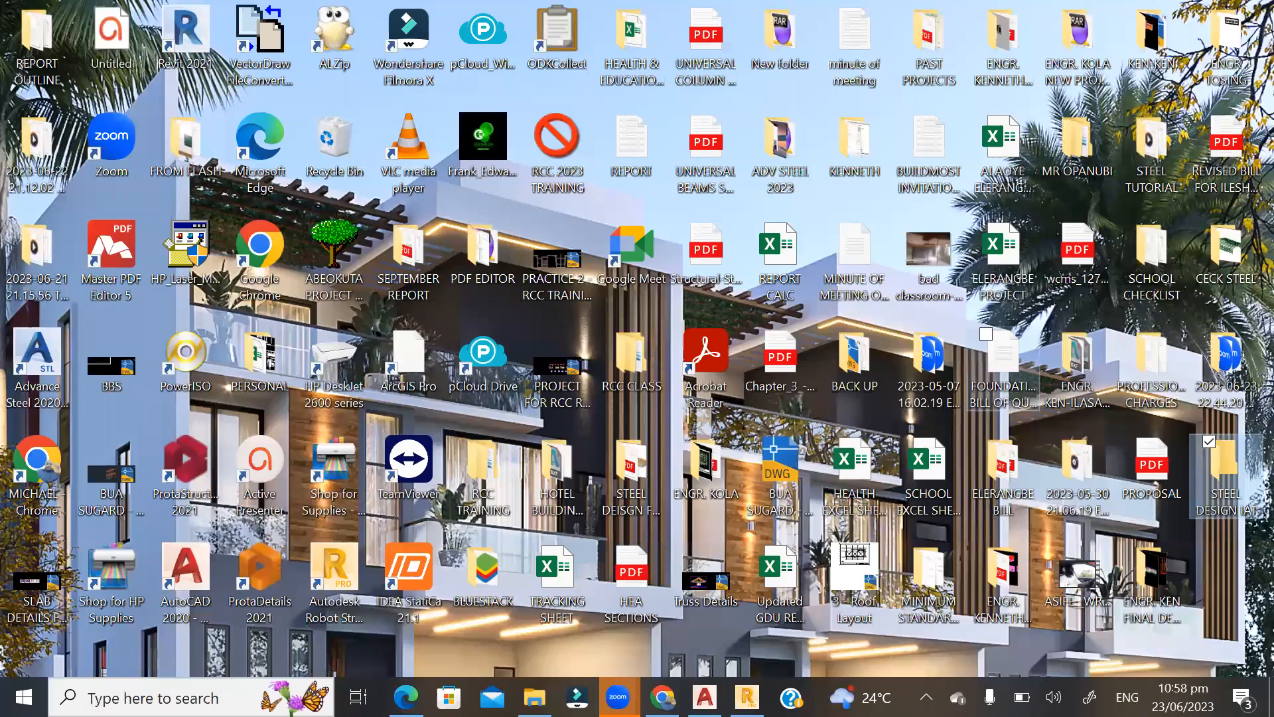
# Switch to Robot Structural Analysis and examine the rafters and purlins around ridge nodes 5, 10 and 27.
pyautogui.click(747, 697)
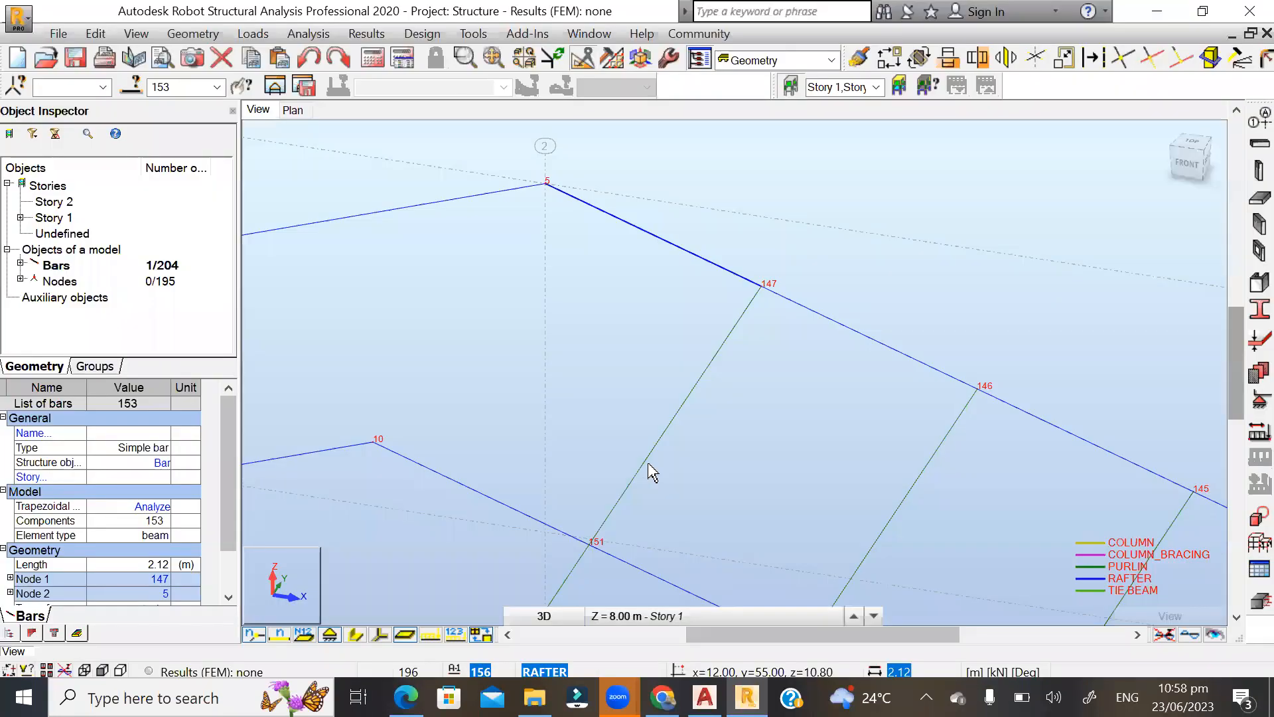
pyautogui.scroll(-2, 566, 307)
pyautogui.scroll(-2, 476, 227)
pyautogui.scroll(-2, 567, 226)
pyautogui.scroll(3, 544, 237)
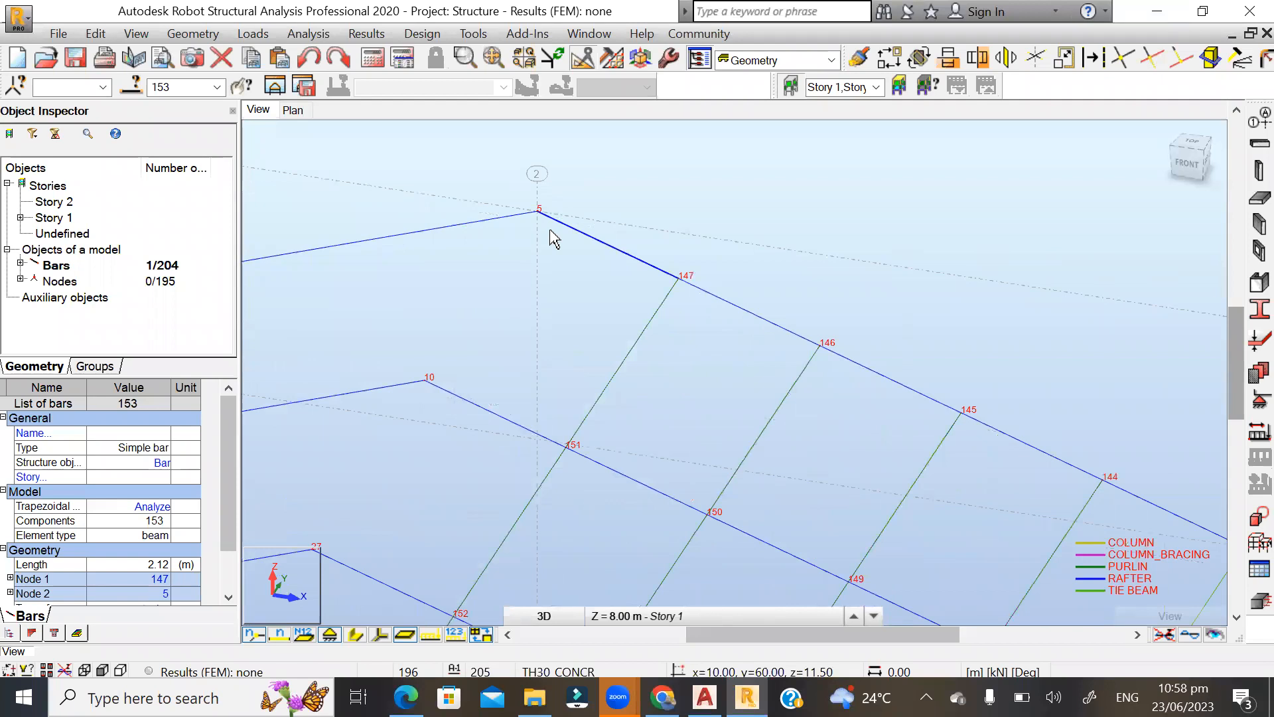
pyautogui.scroll(1, 555, 240)
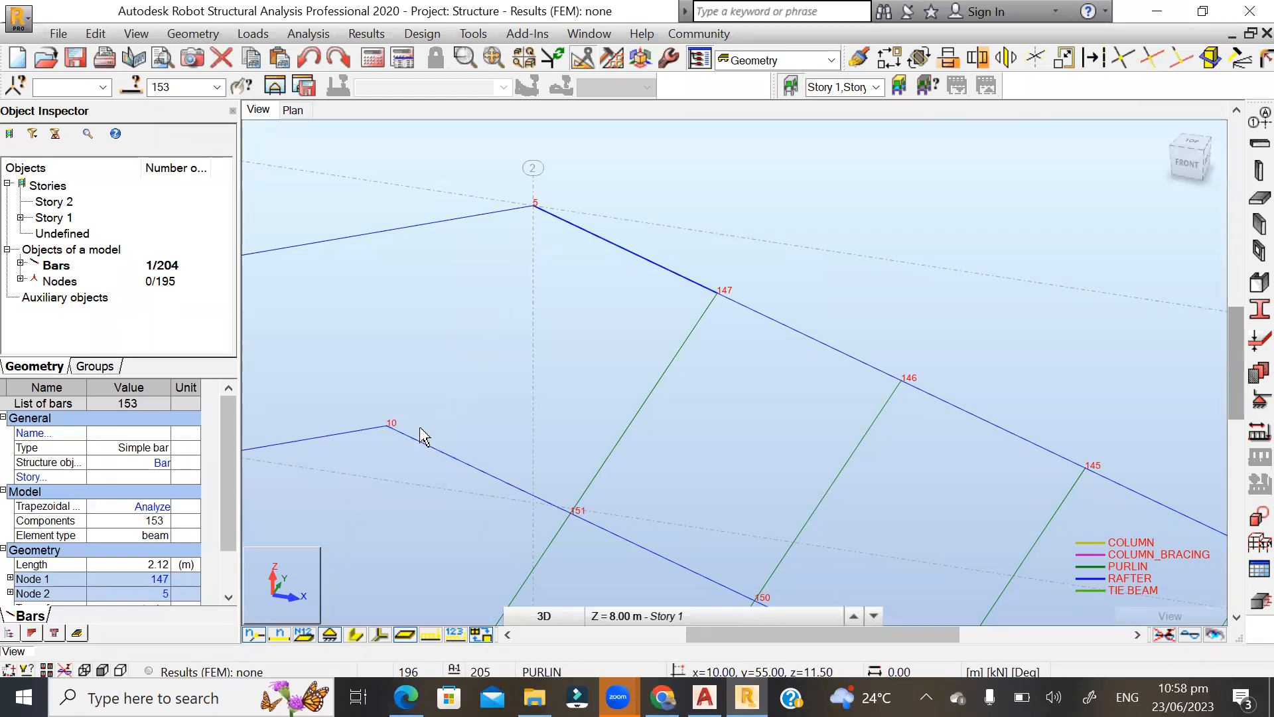
pyautogui.scroll(-3, 611, 211)
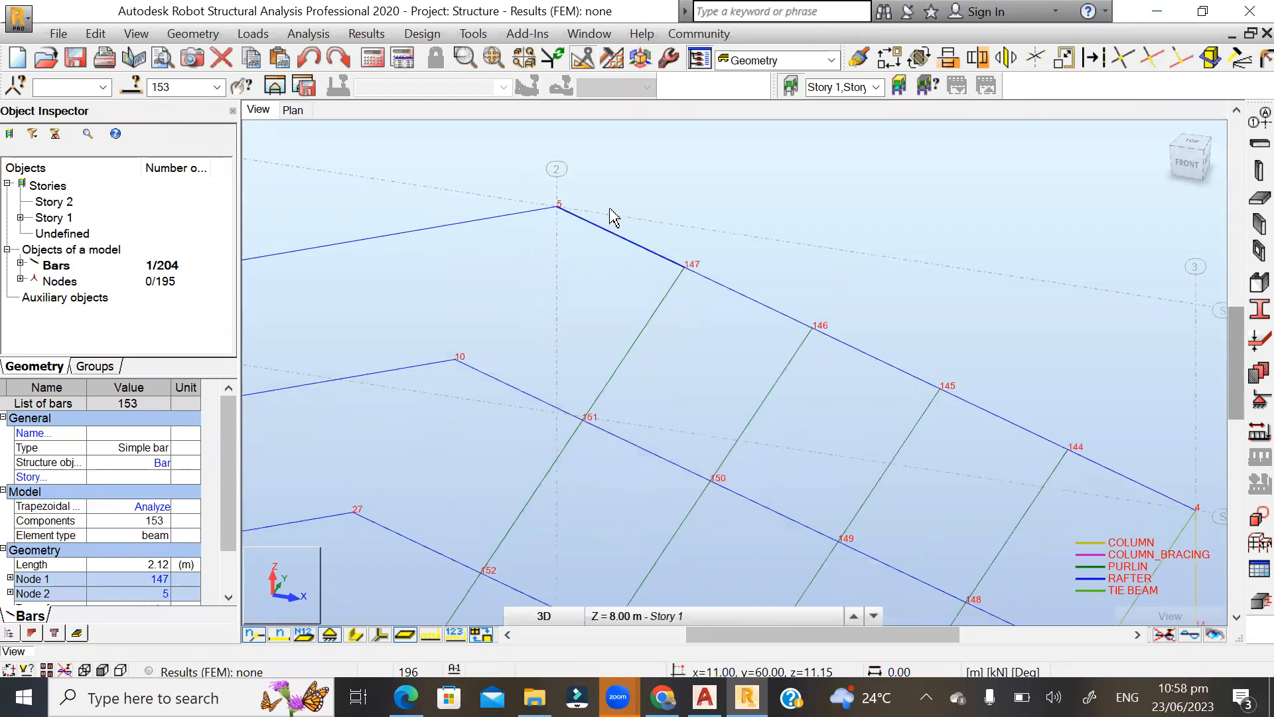
pyautogui.scroll(2, 464, 478)
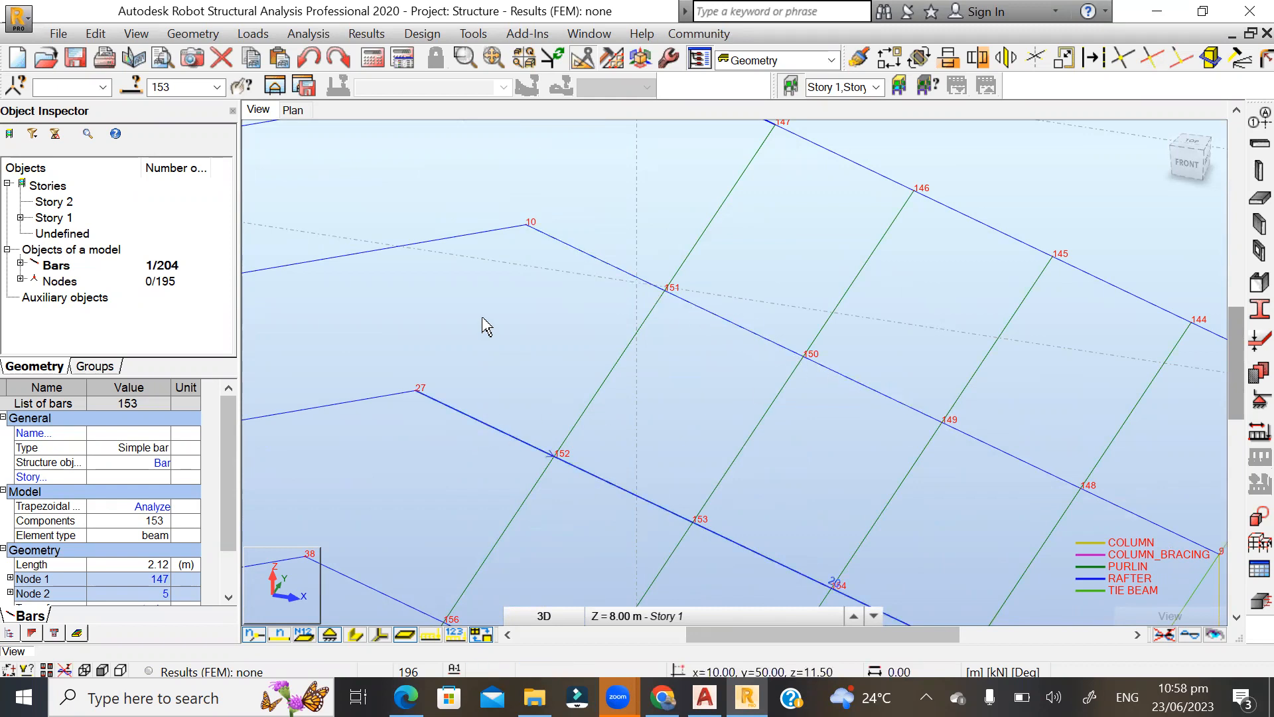
pyautogui.scroll(-3, 483, 328)
pyautogui.scroll(3, 464, 364)
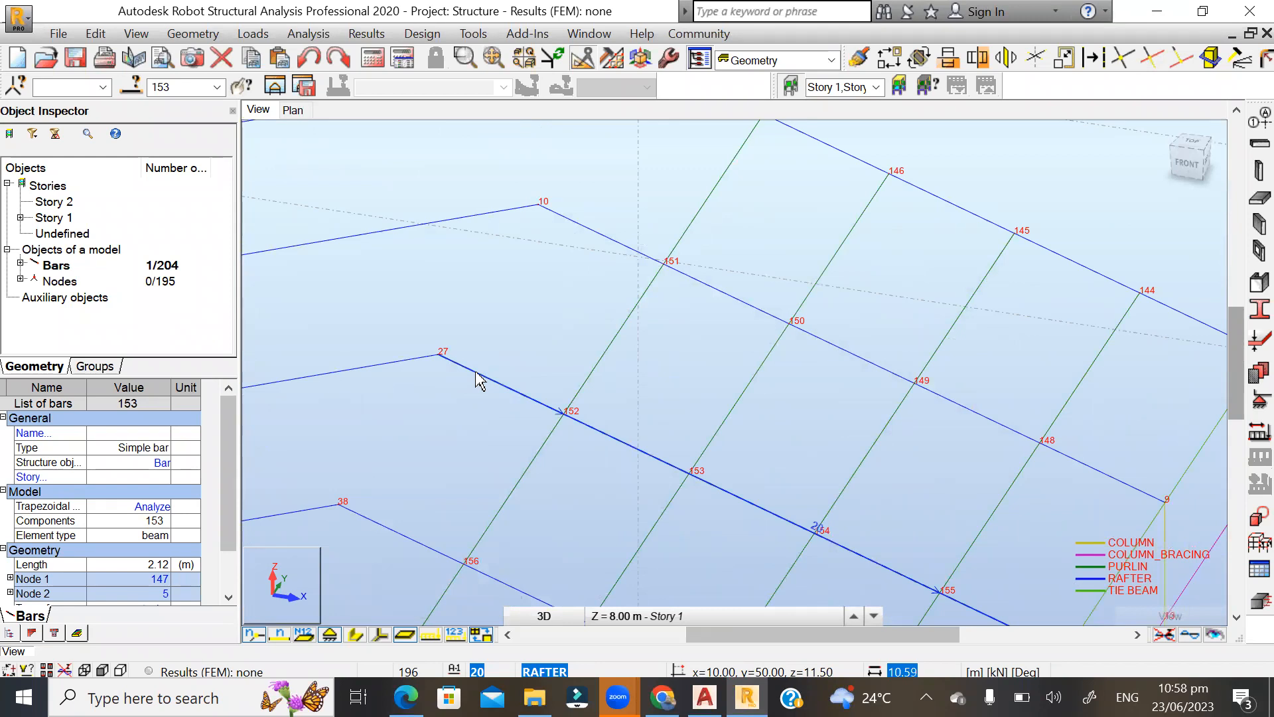
# Select the rafter between nodes 26 and 27 and set the Division tool to divide in distance.
pyautogui.click(479, 380)
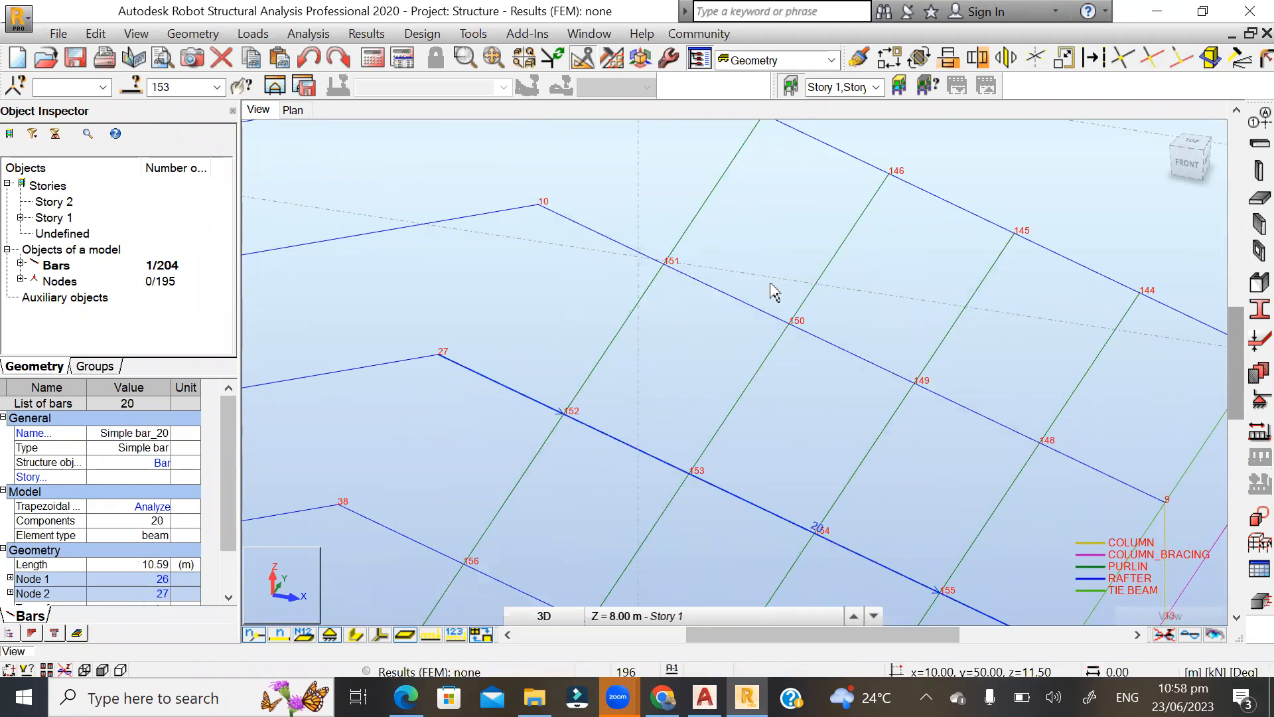
pyautogui.click(1088, 57)
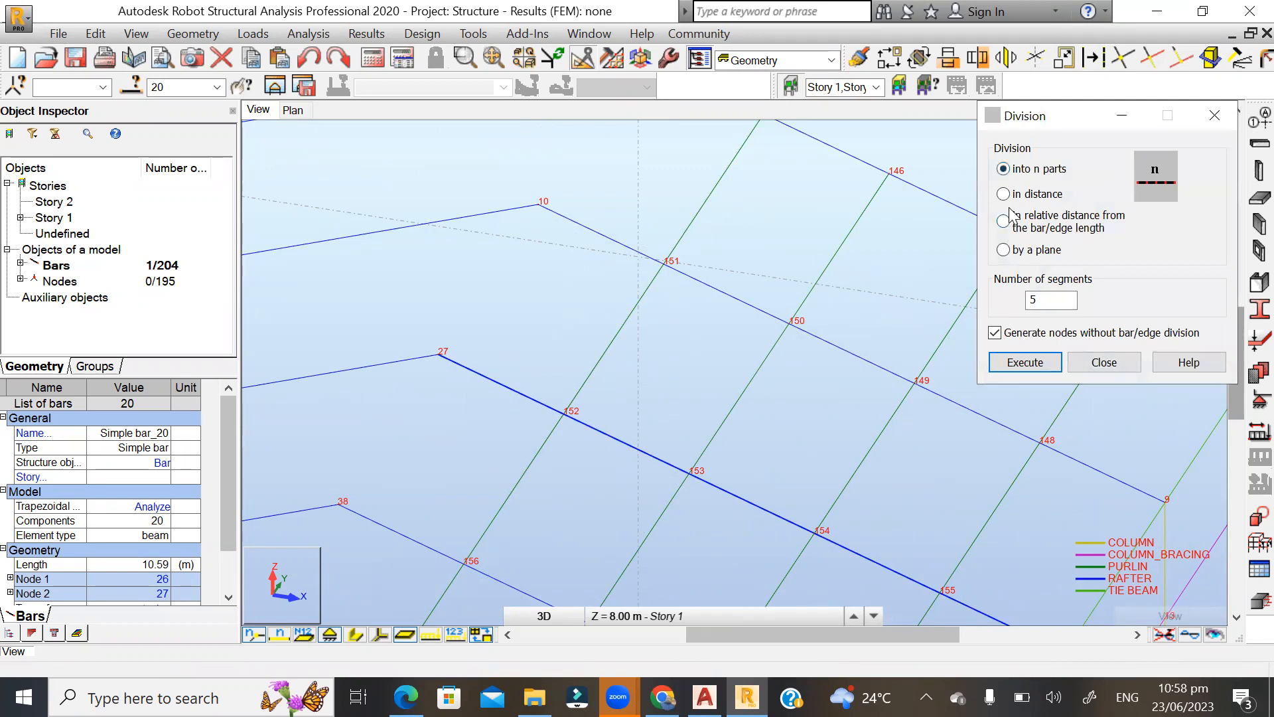
pyautogui.scroll(-1, 414, 457)
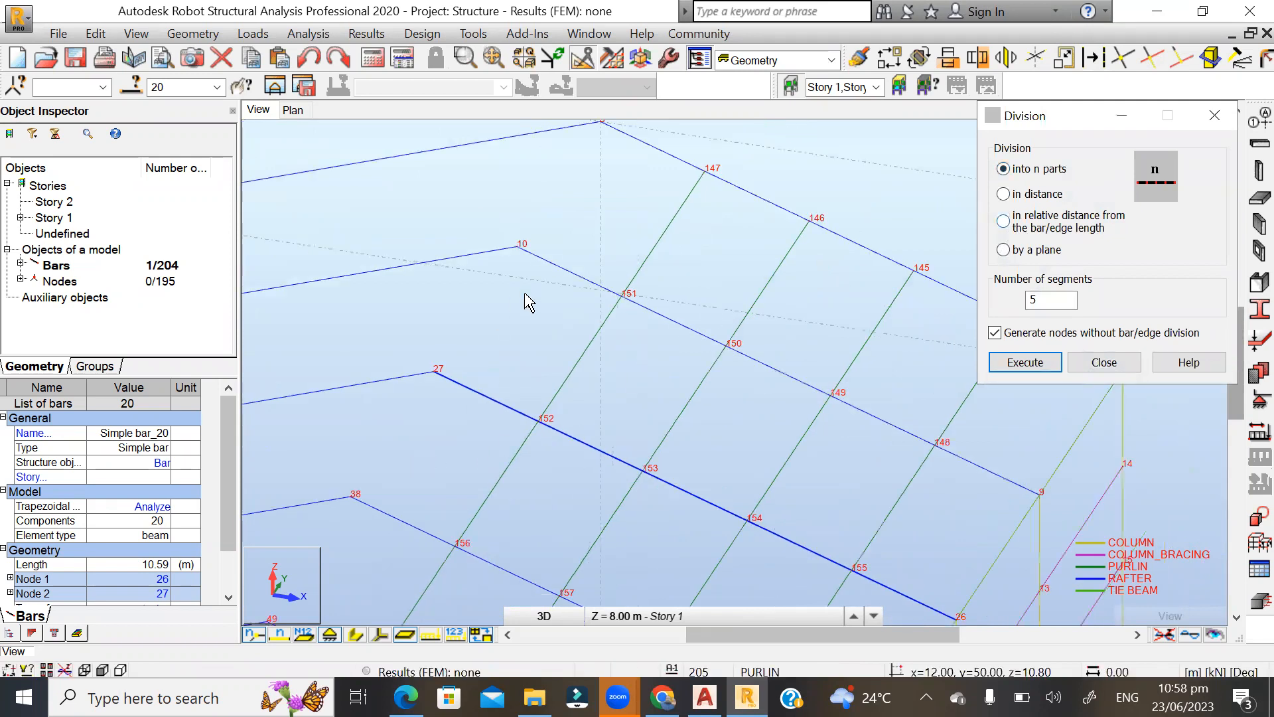
pyautogui.scroll(1, 524, 292)
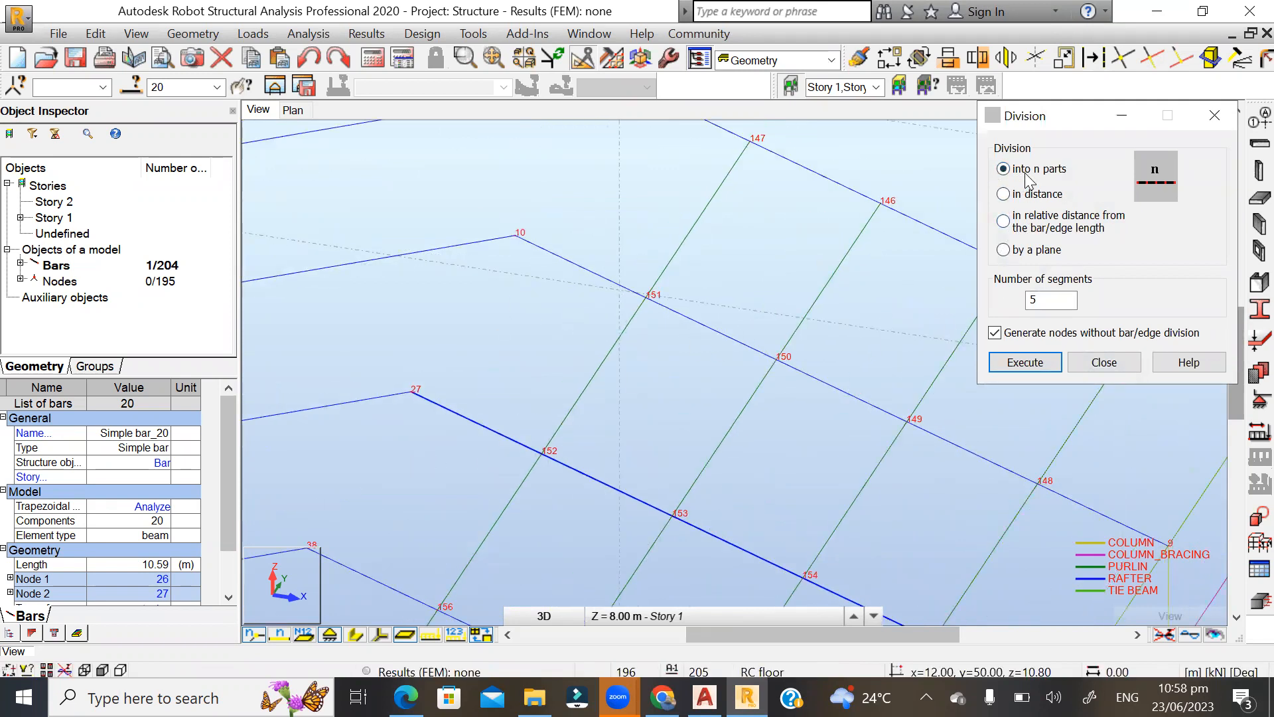
pyautogui.click(1003, 193)
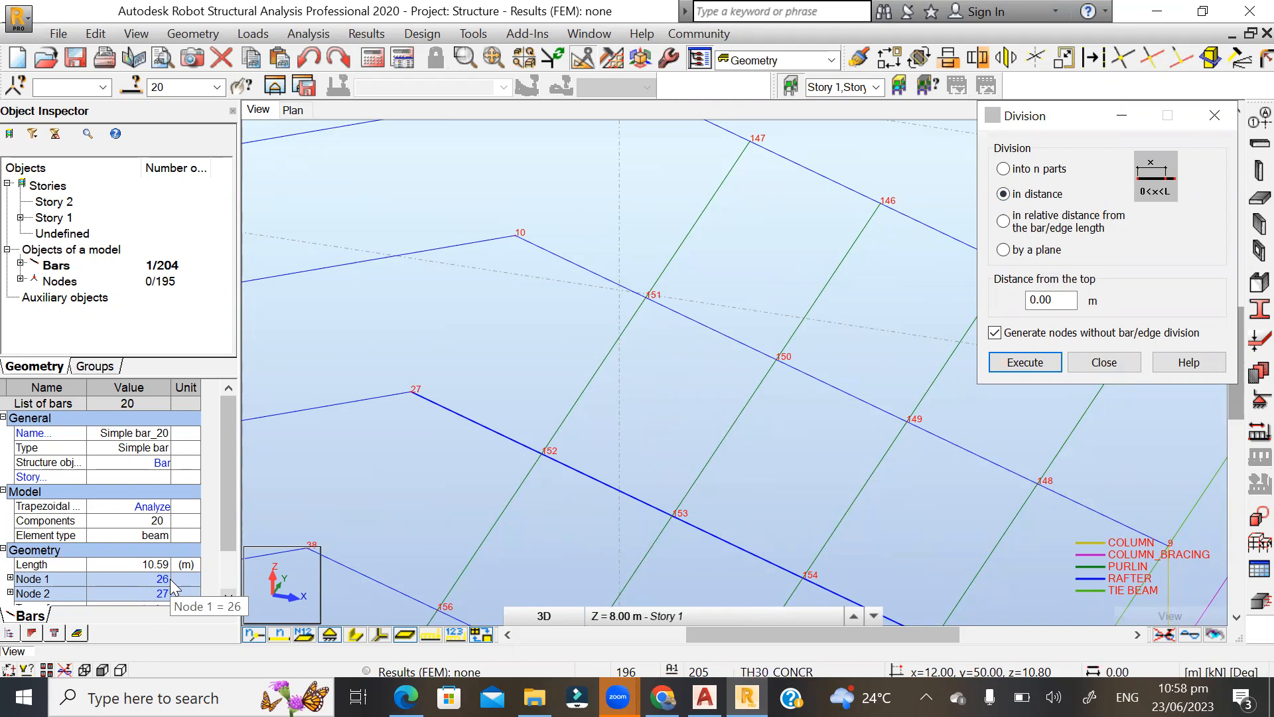
# Try to divide the selected rafter at 0.25 m from the top, generating nodes without bar division.
pyautogui.scroll(-2, 430, 348)
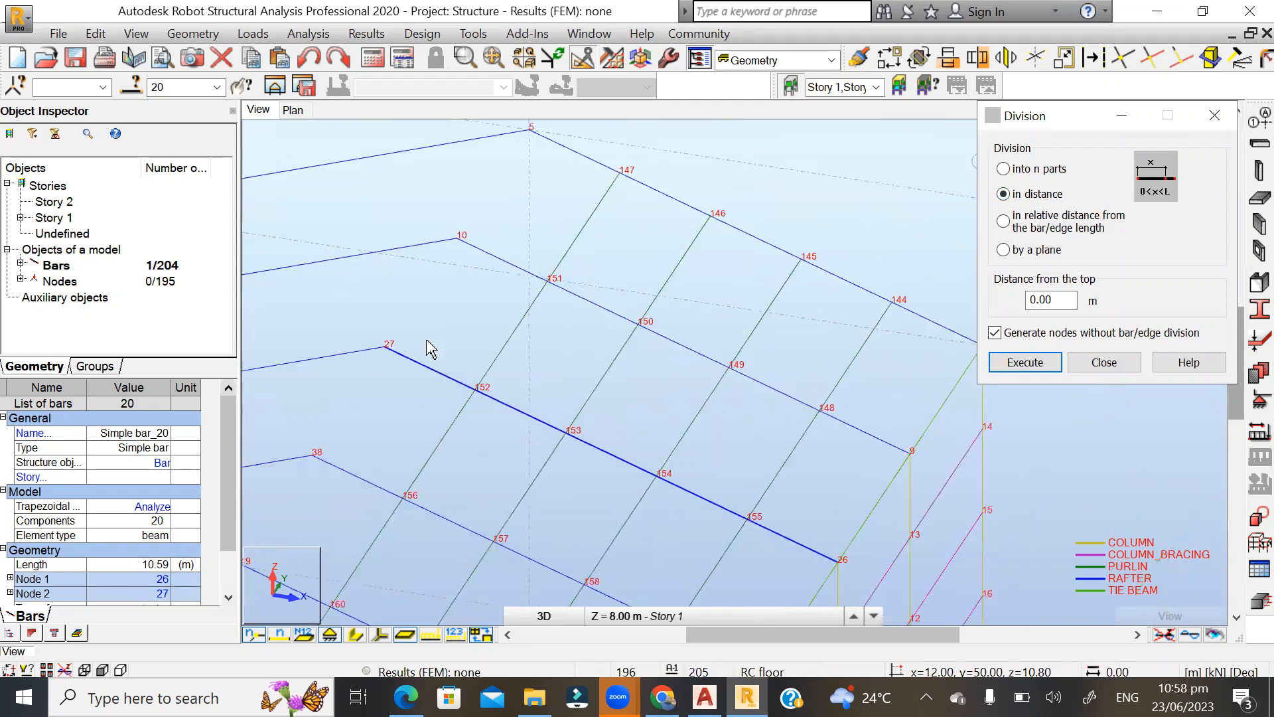
pyautogui.scroll(2, 392, 398)
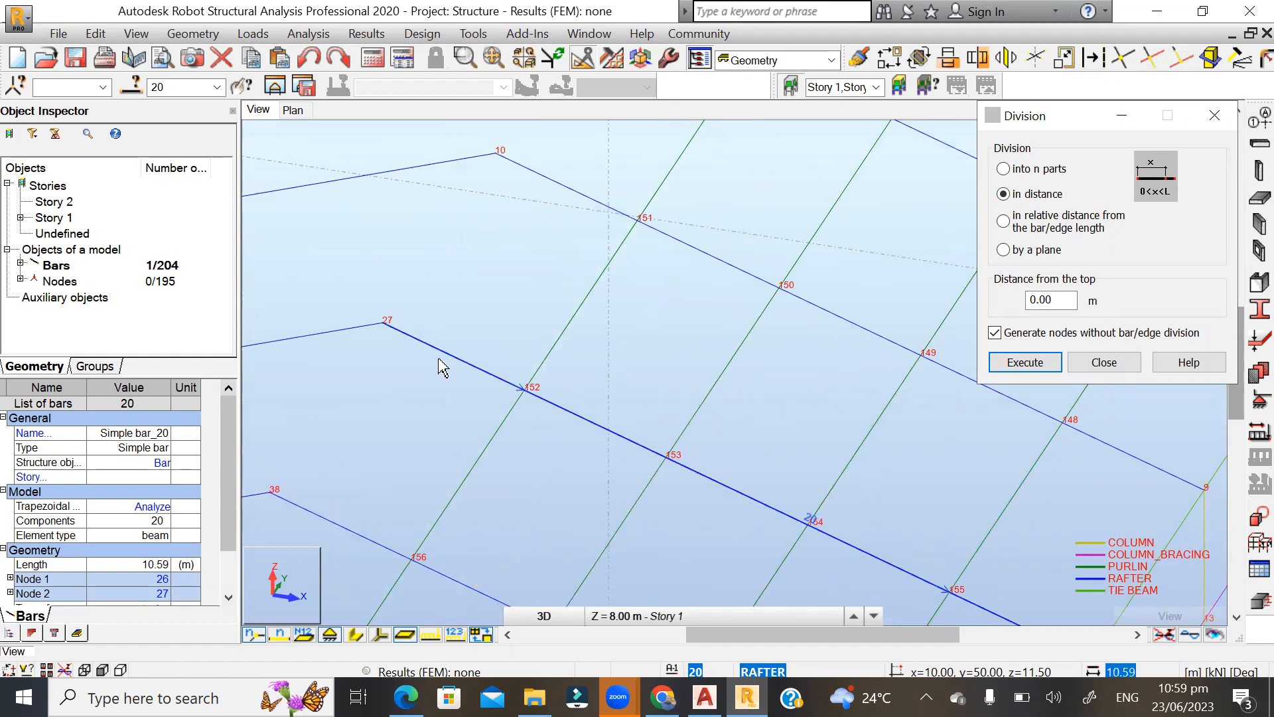
pyautogui.scroll(-1, 397, 291)
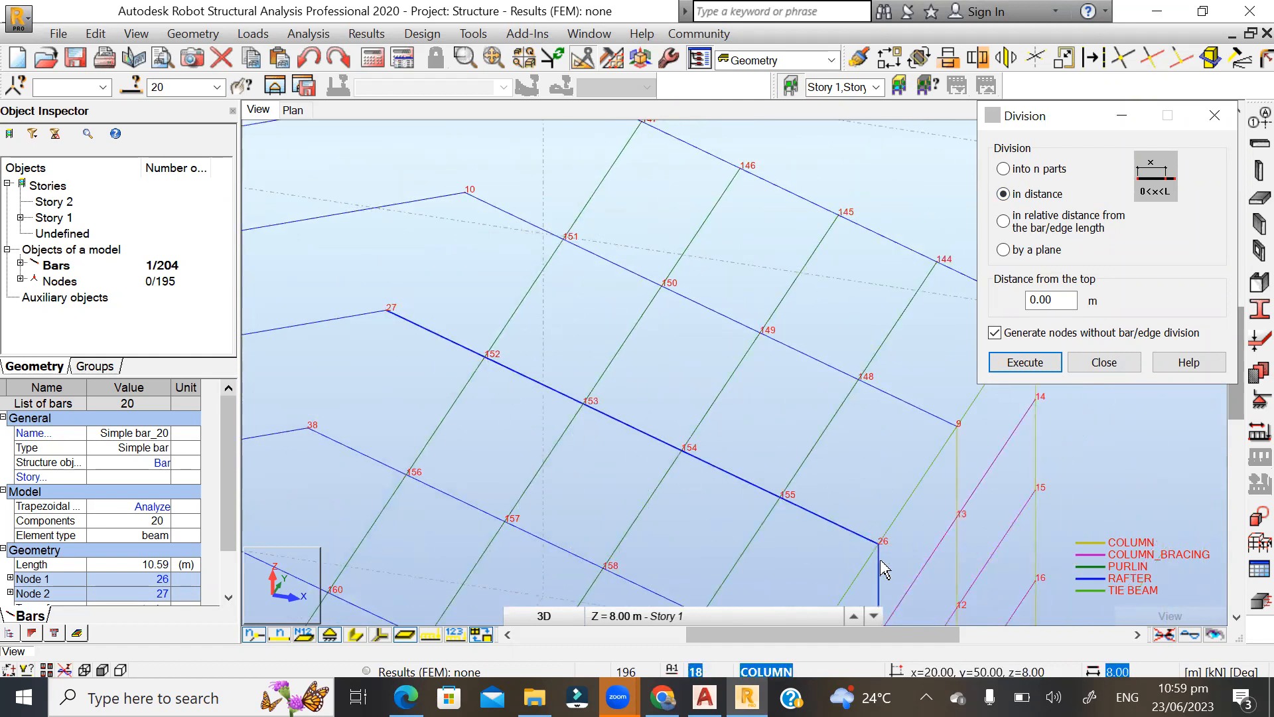
pyautogui.scroll(2, 862, 528)
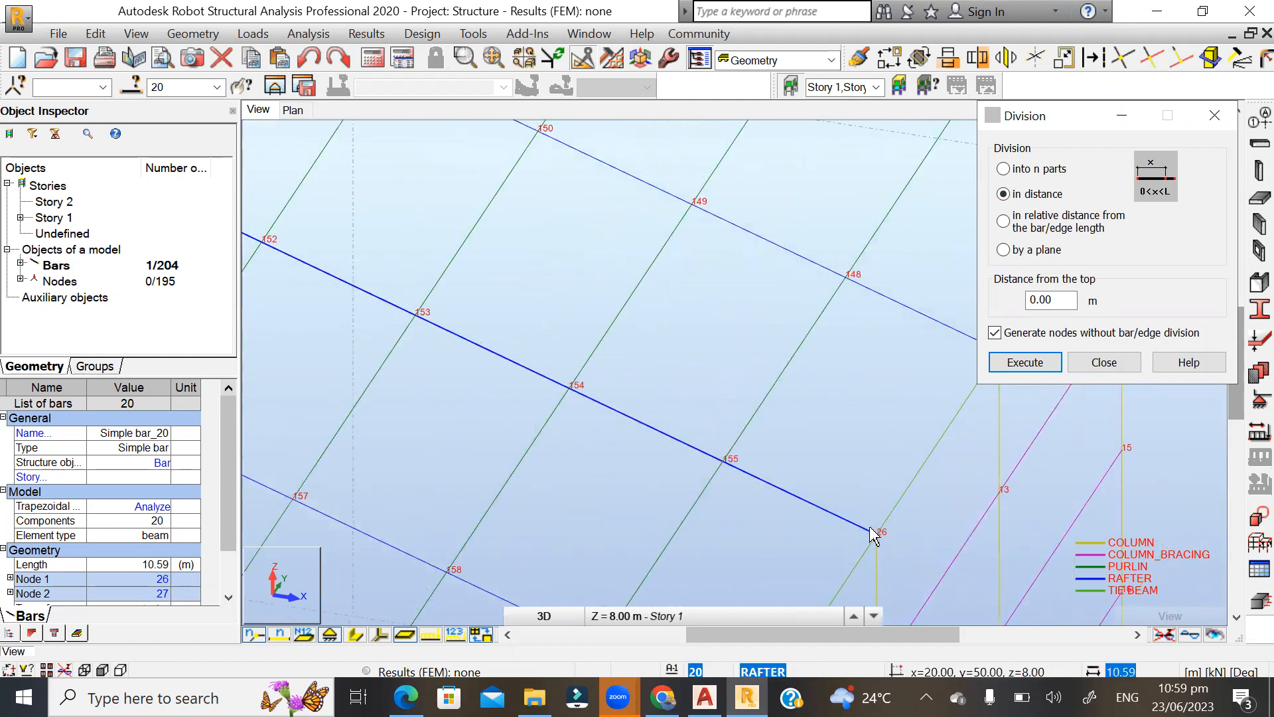
pyautogui.scroll(-2, 965, 530)
pyautogui.click(678, 449)
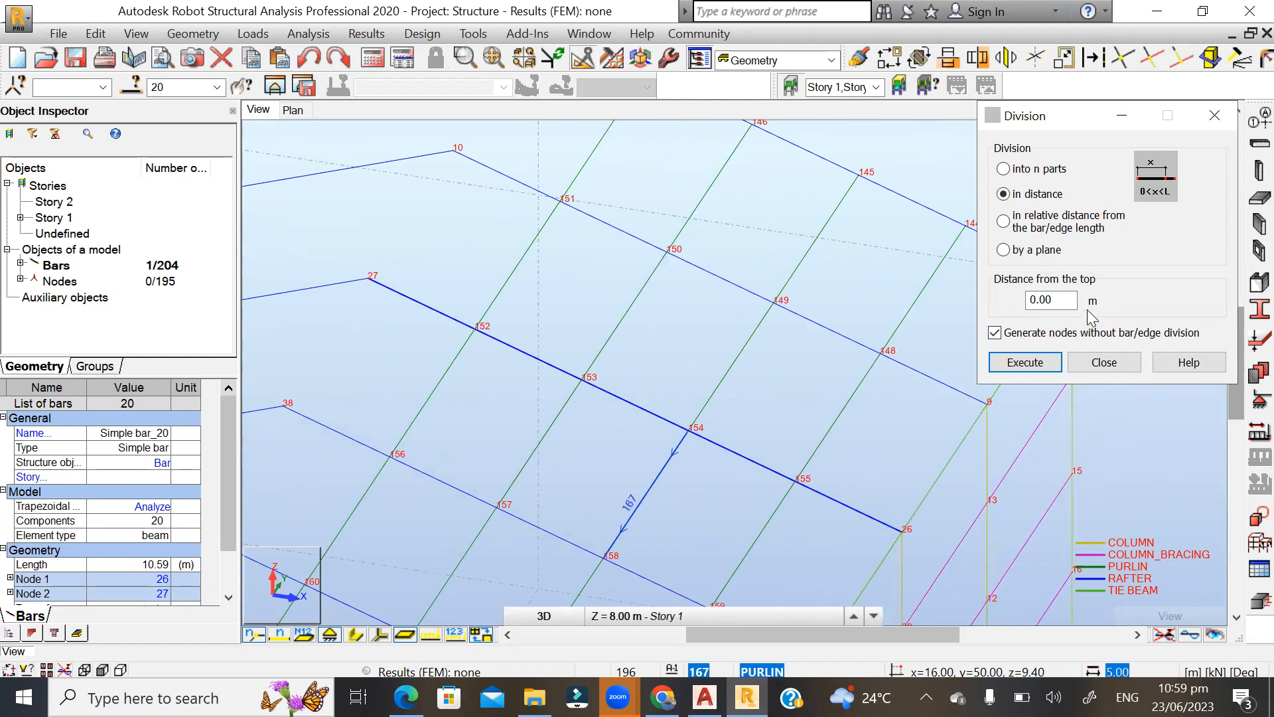
pyautogui.write('0.')
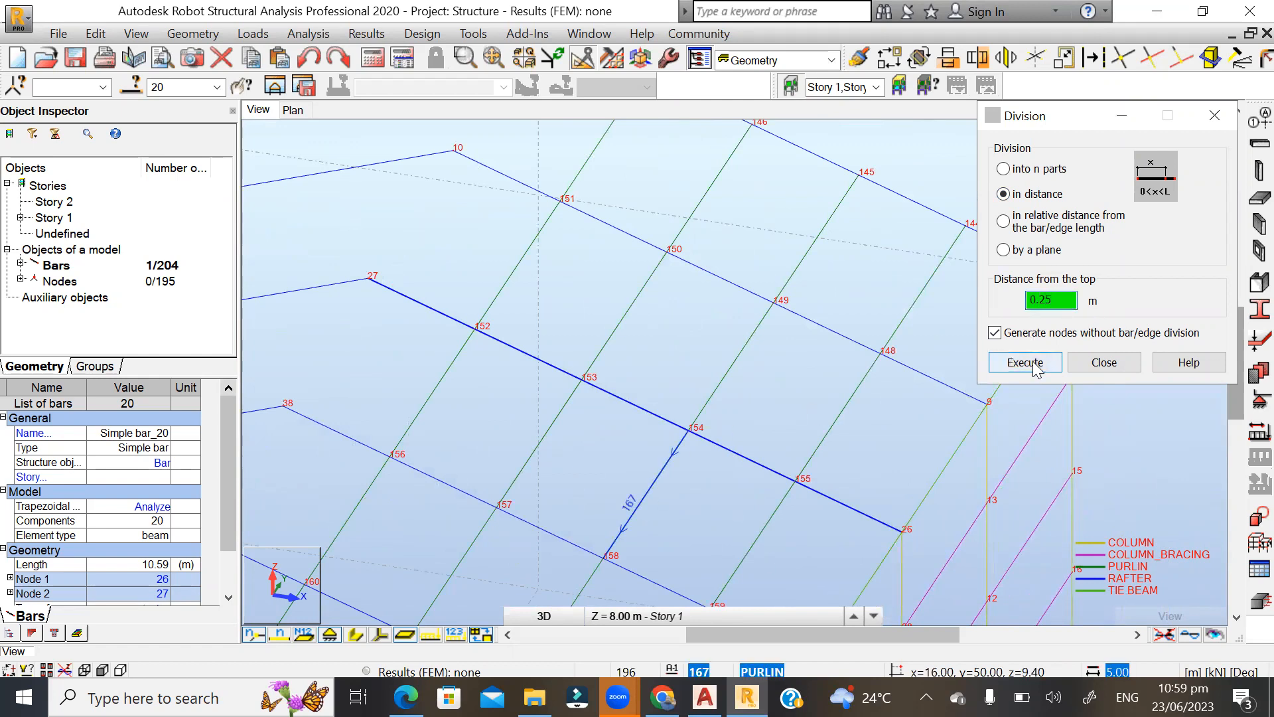
pyautogui.click(1028, 367)
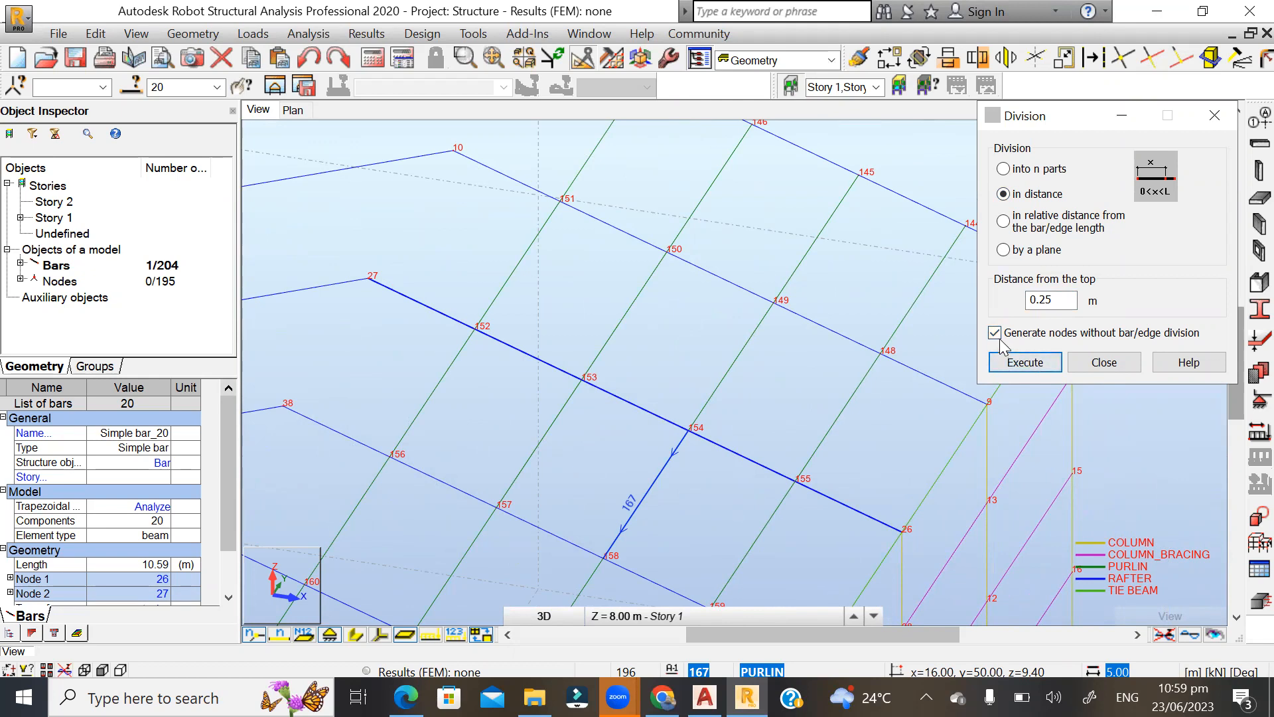
# Divide the rafter between nodes 26 and 27 at 0.25 m from the top, with generating nodes without bar division turned off.
pyautogui.click(1014, 363)
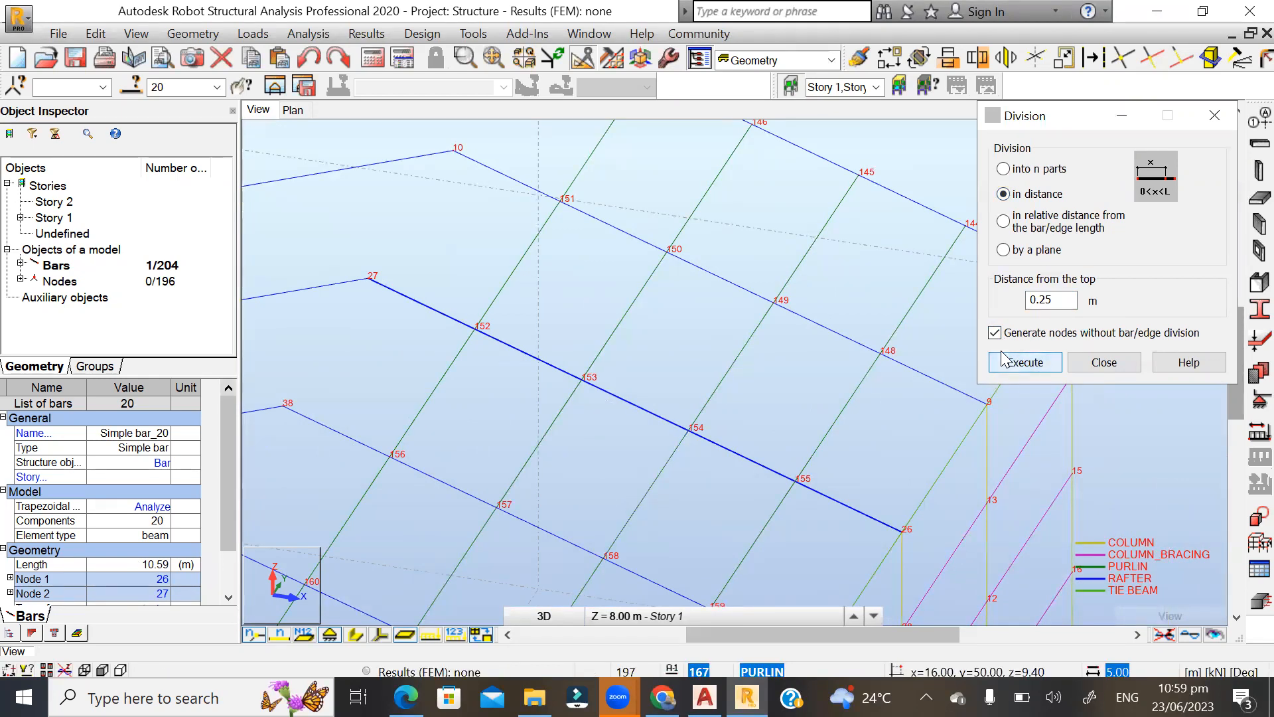
pyautogui.click(1030, 362)
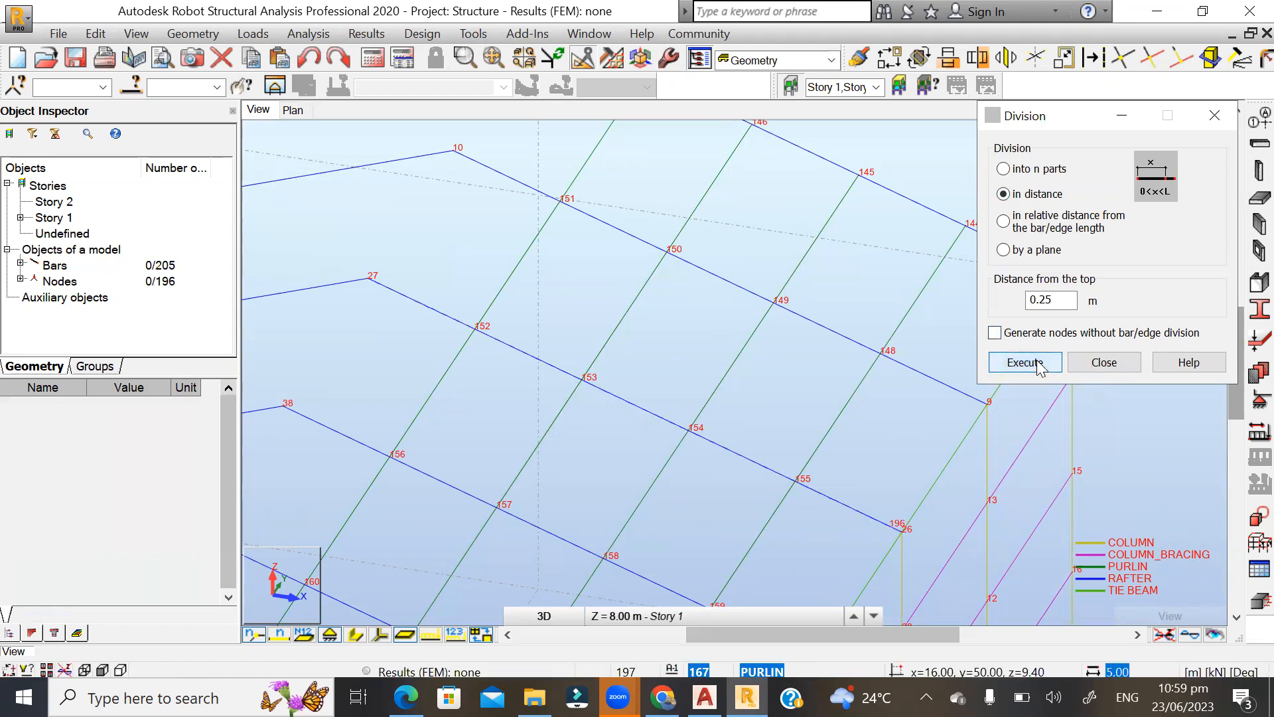
pyautogui.scroll(5, 900, 521)
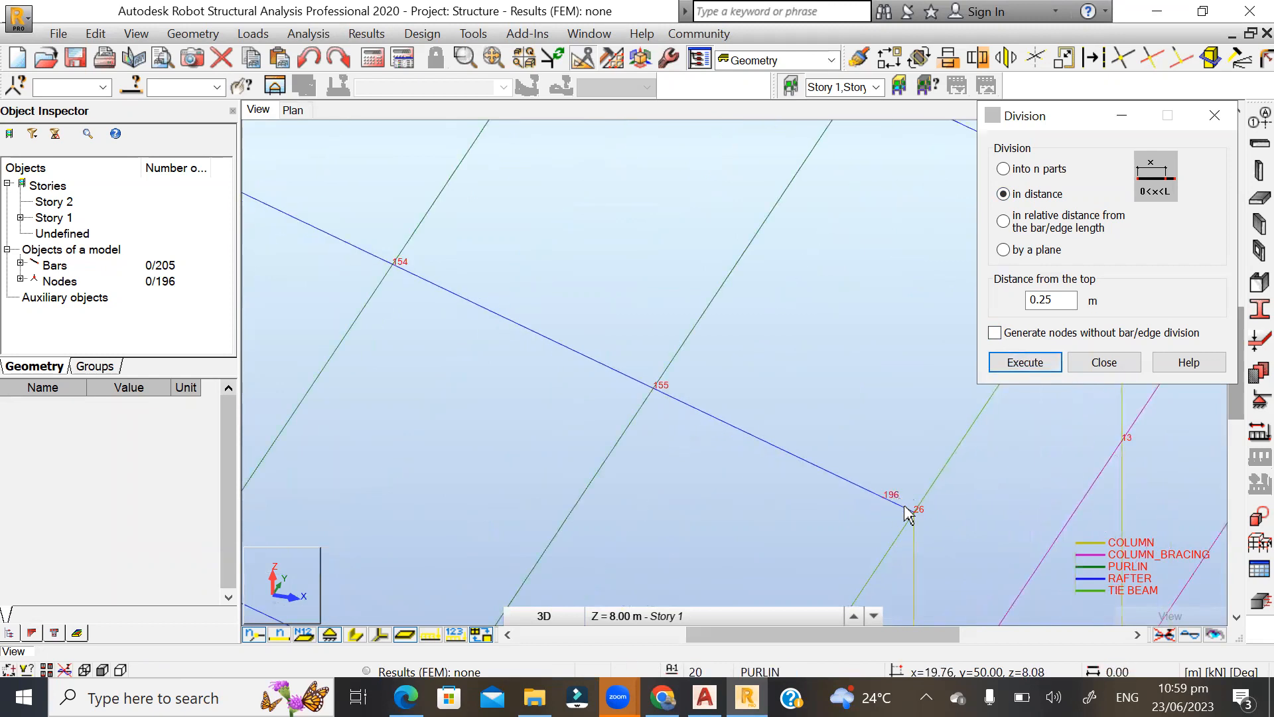
pyautogui.scroll(-5, 993, 524)
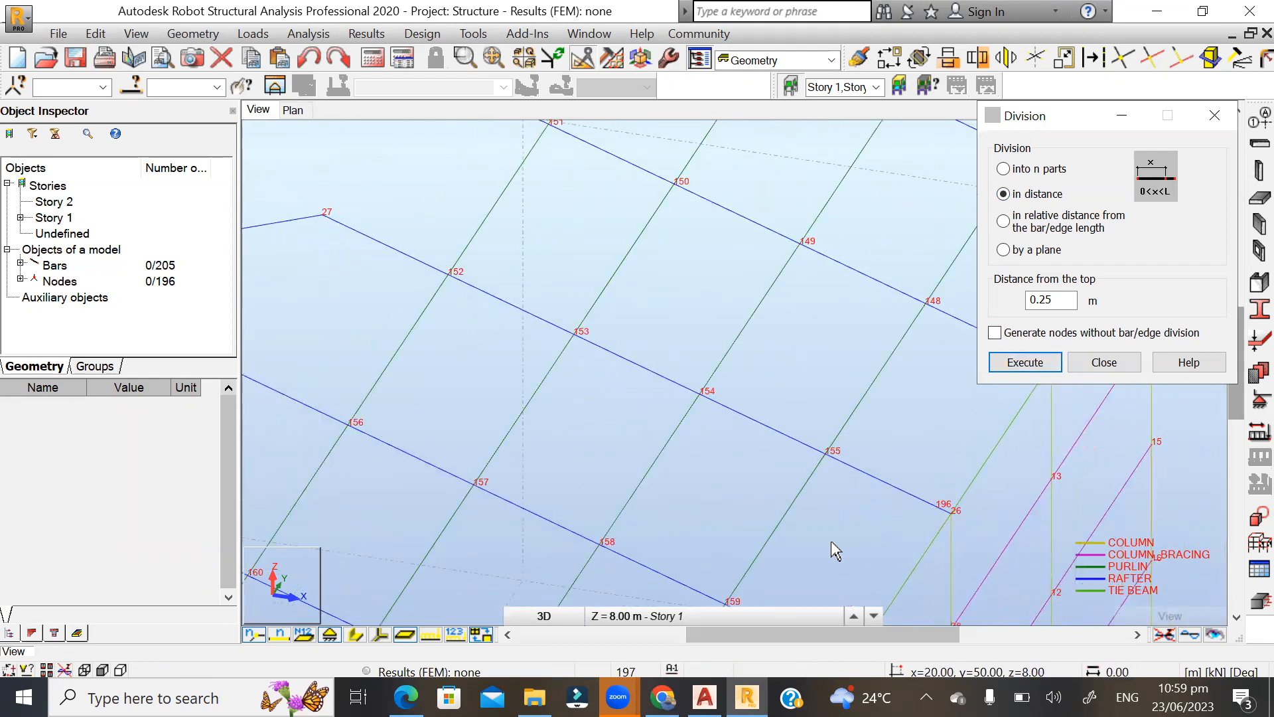
pyautogui.scroll(1, 584, 478)
pyautogui.scroll(1, 430, 324)
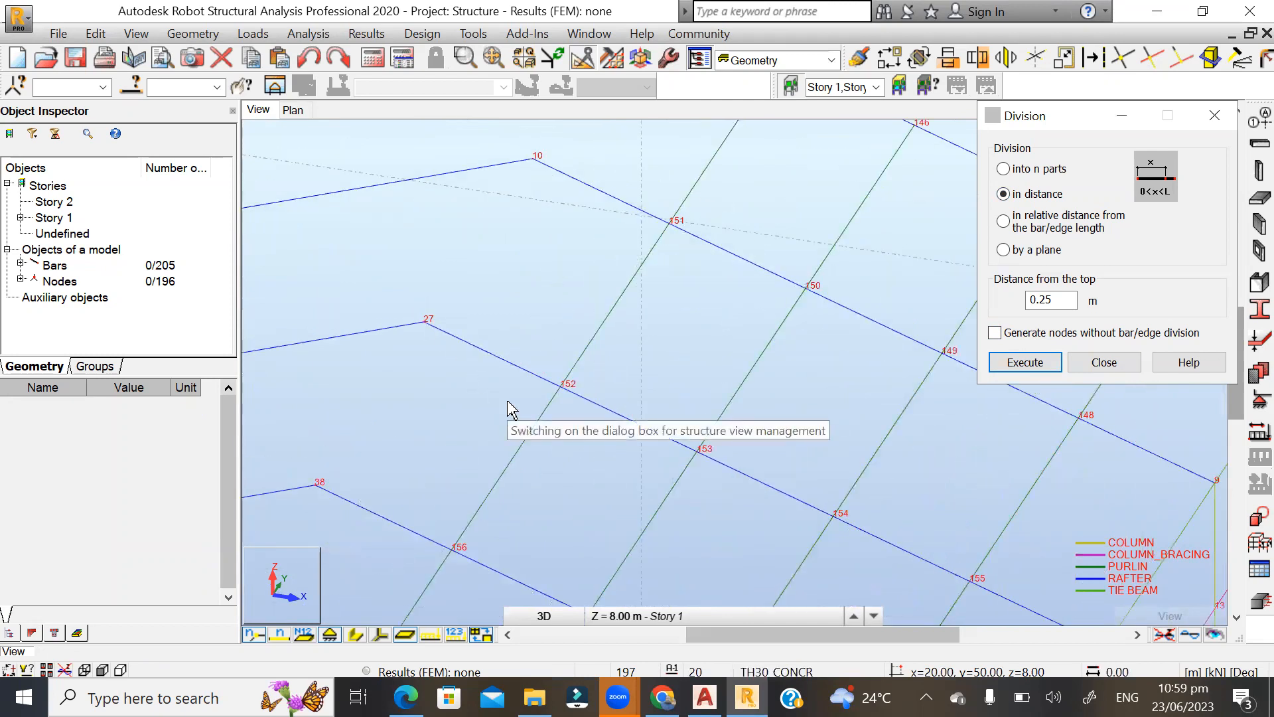
pyautogui.click(1050, 300)
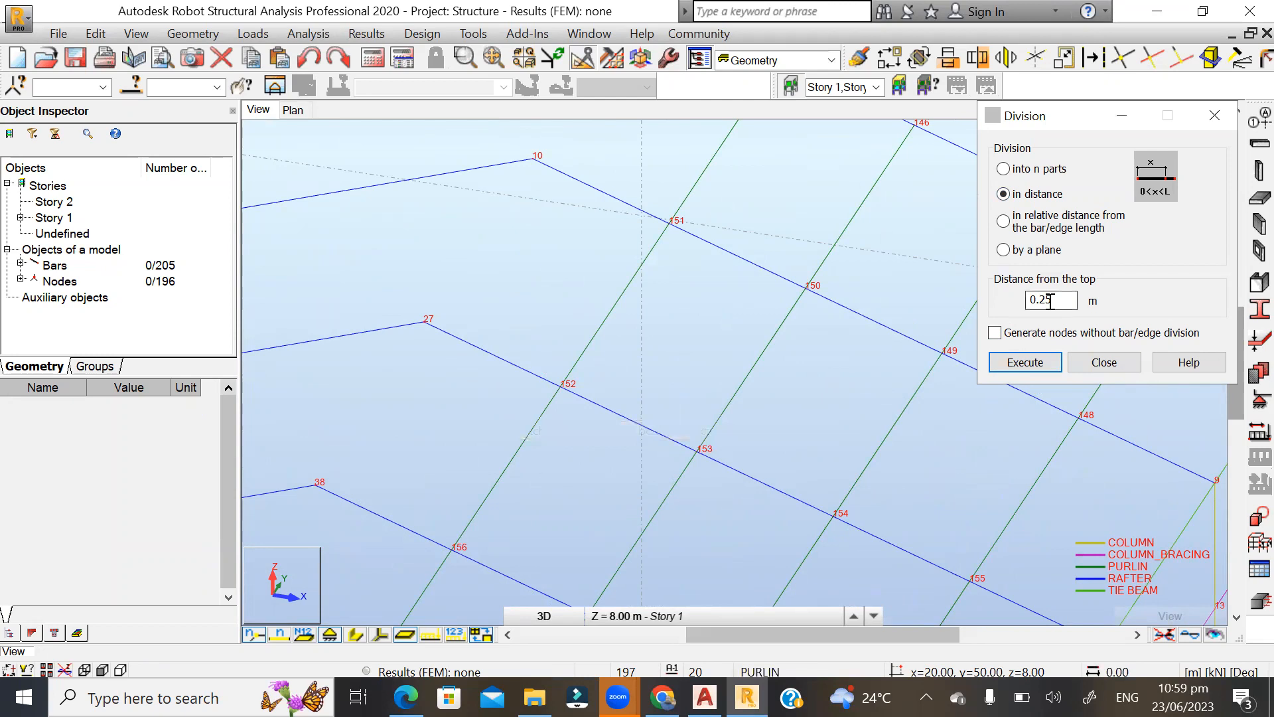
pyautogui.moveTo(1062, 299); pyautogui.dragTo(1003, 304)
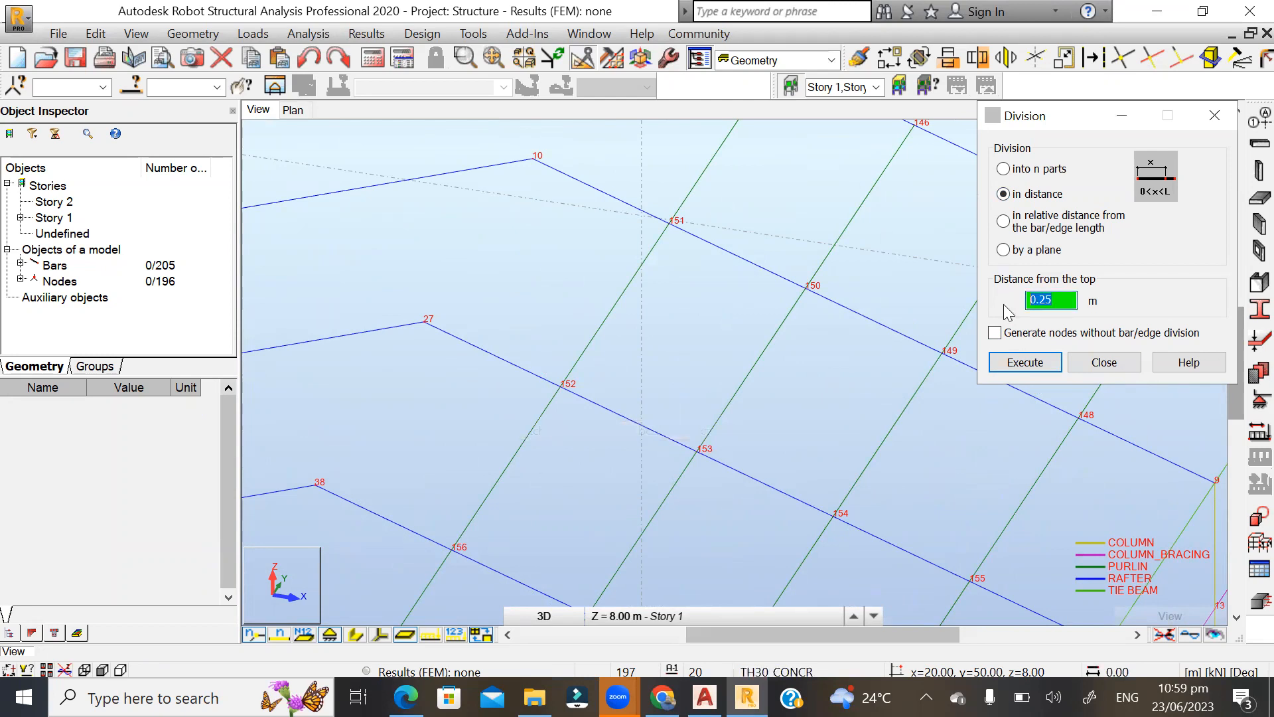
pyautogui.scroll(-2, 488, 432)
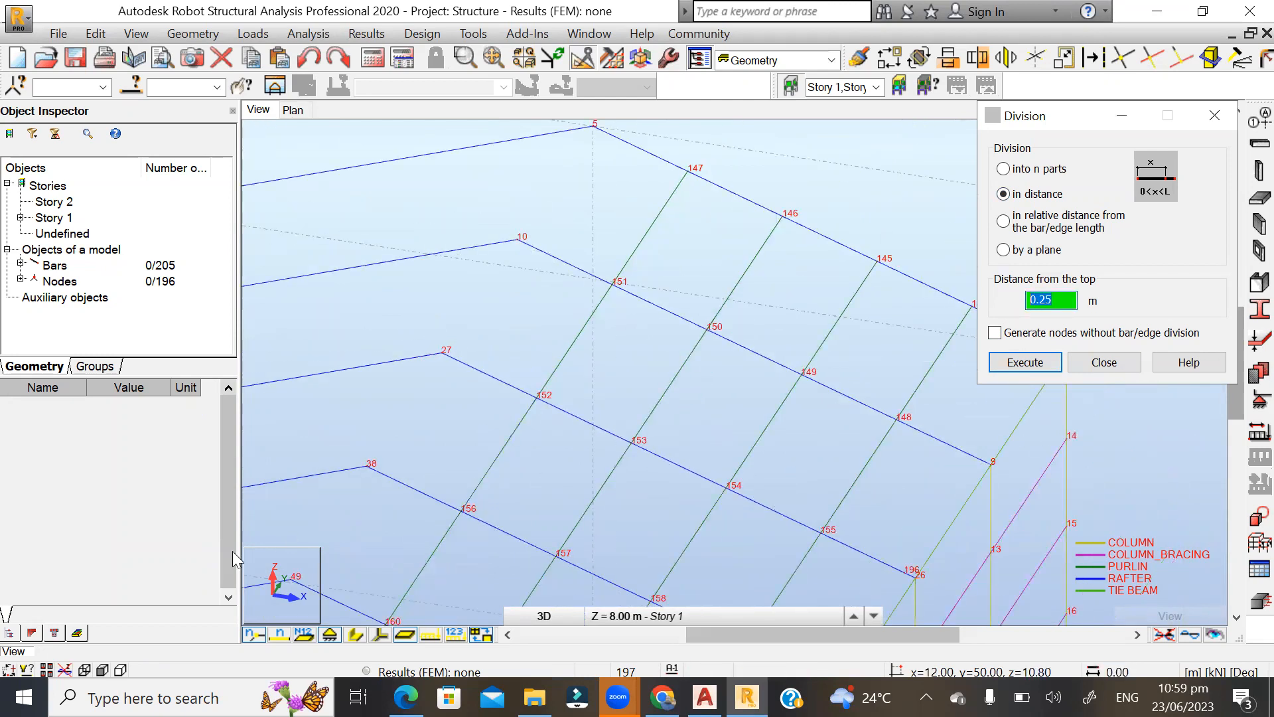
pyautogui.click(1105, 361)
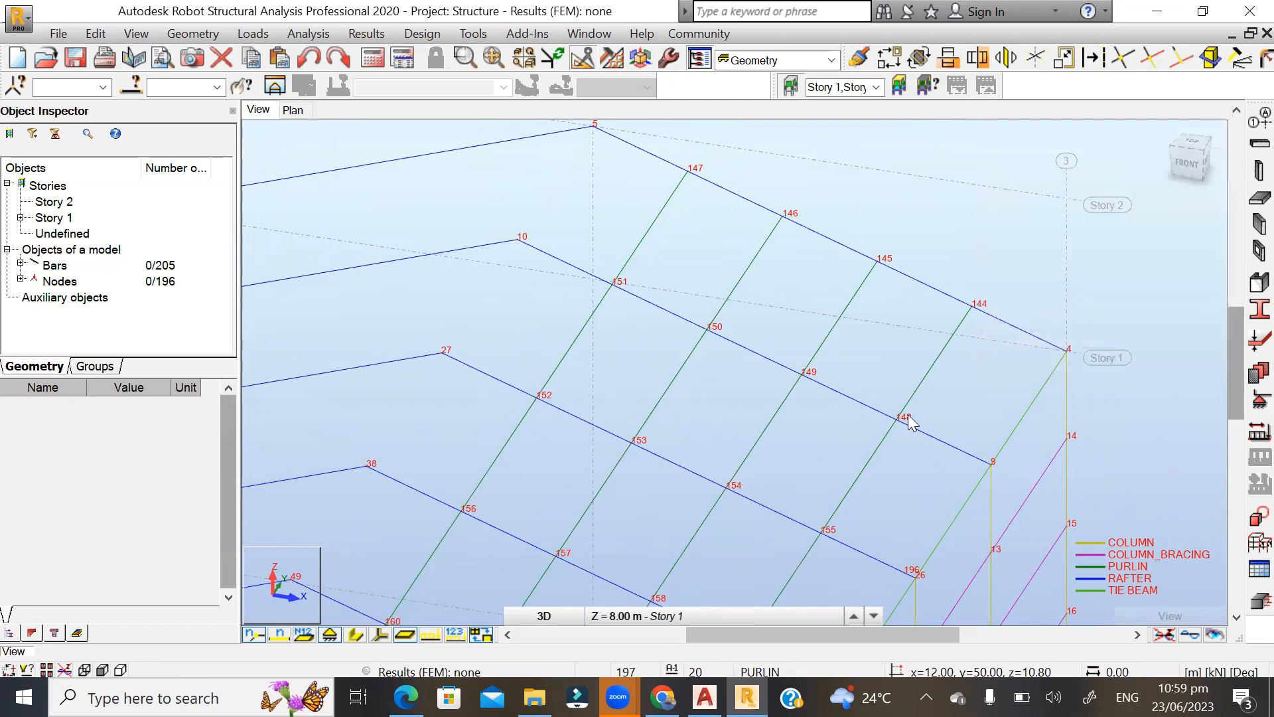
# Divide the long rafter segment between nodes 196 and 27 in distance at 10.09 m from the top, actually splitting the bar.
pyautogui.click(588, 427)
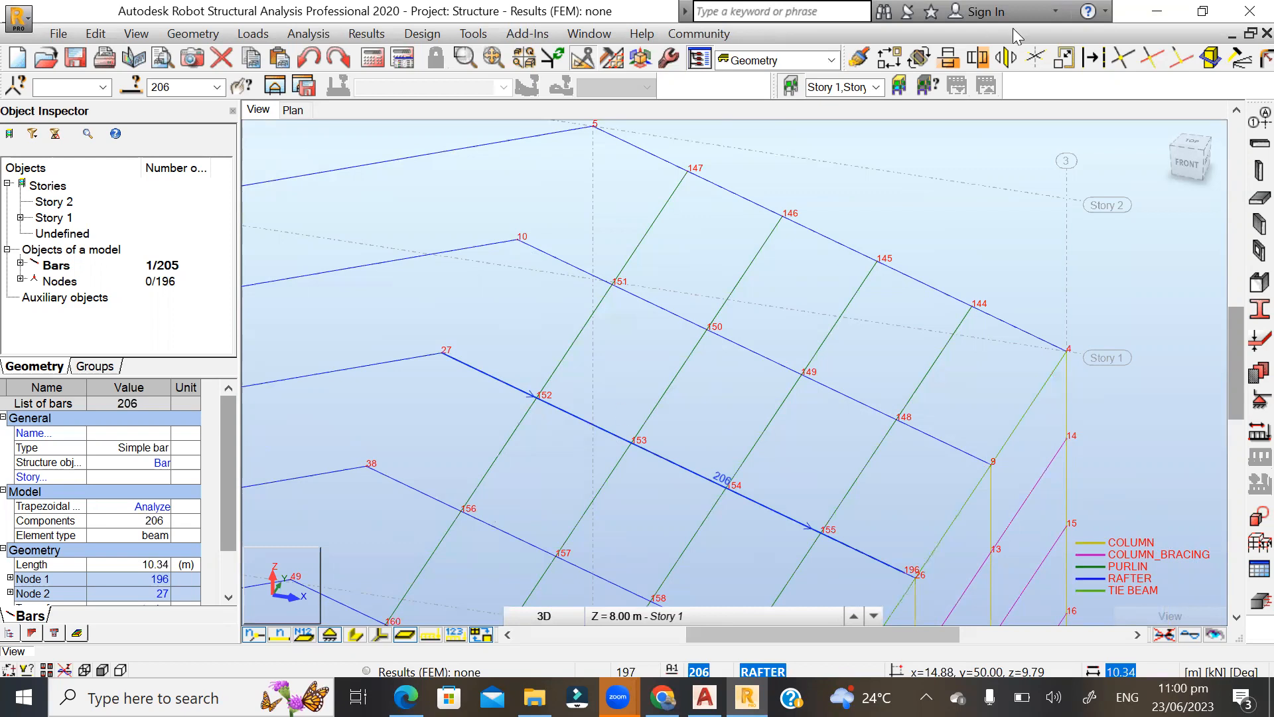
pyautogui.click(1091, 57)
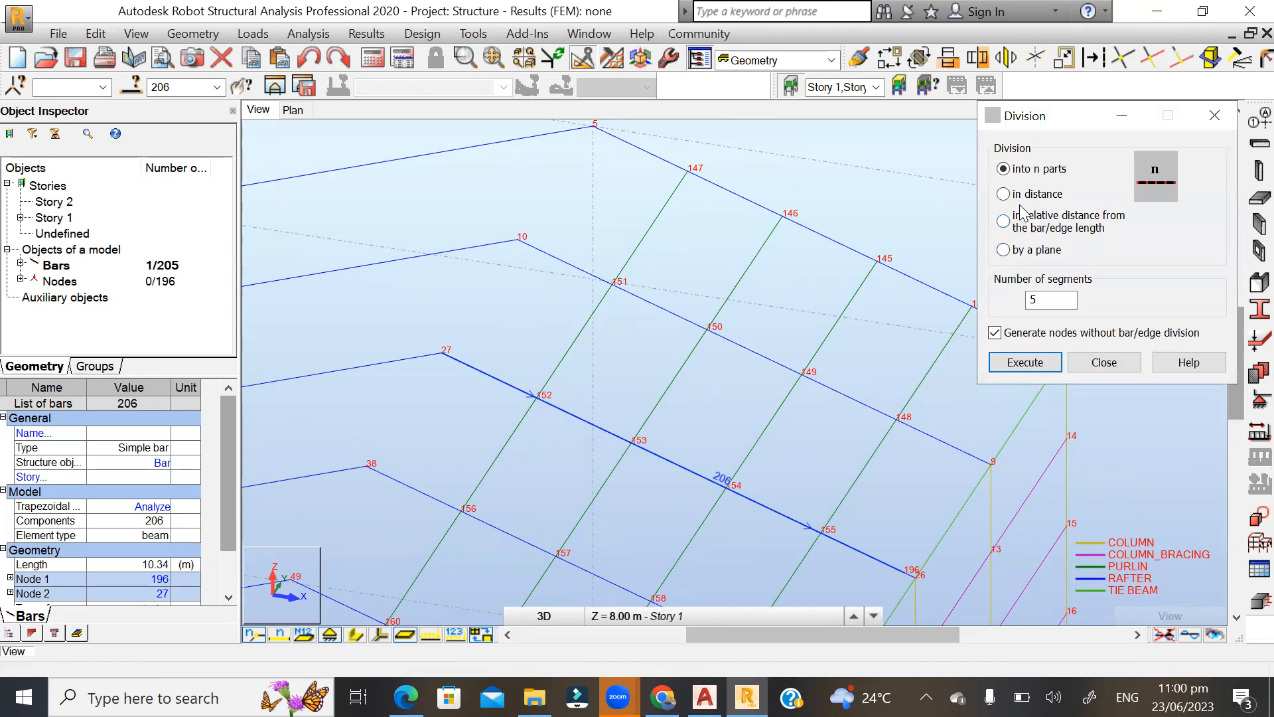
pyautogui.click(1004, 194)
pyautogui.moveTo(1065, 300); pyautogui.dragTo(1008, 299)
pyautogui.click(995, 333)
pyautogui.write('10.09')
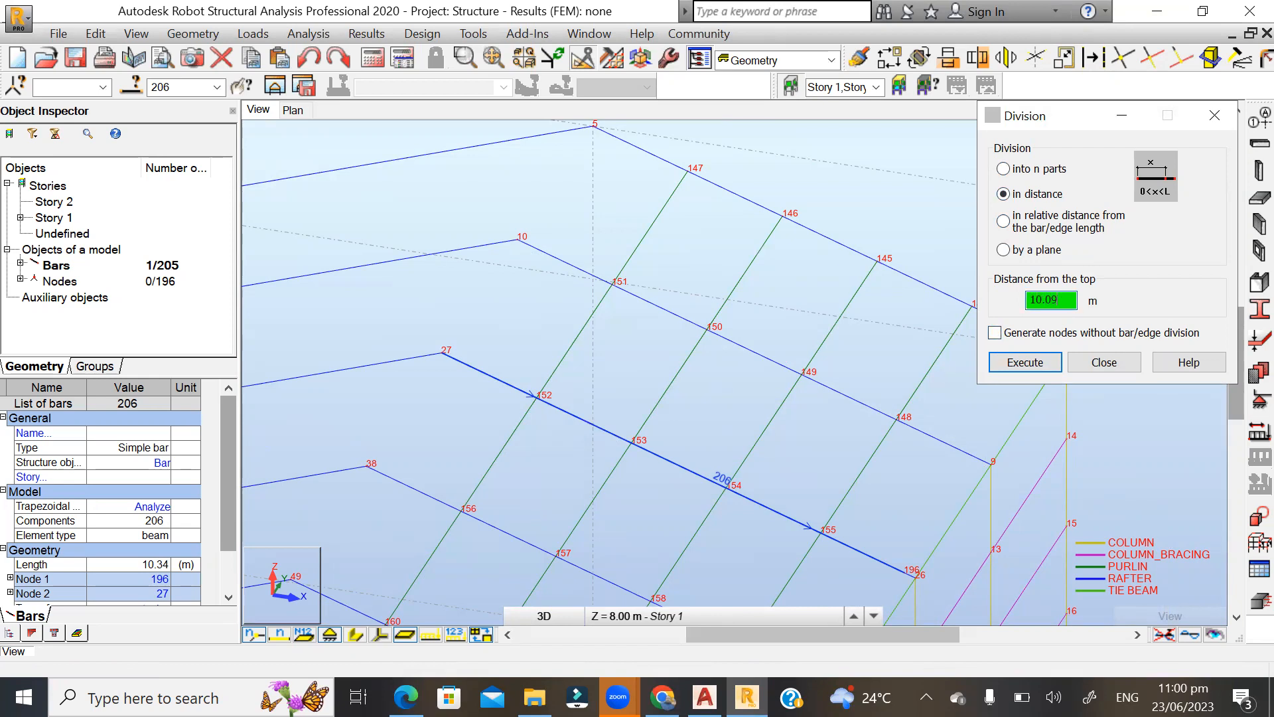
pyautogui.click(1026, 362)
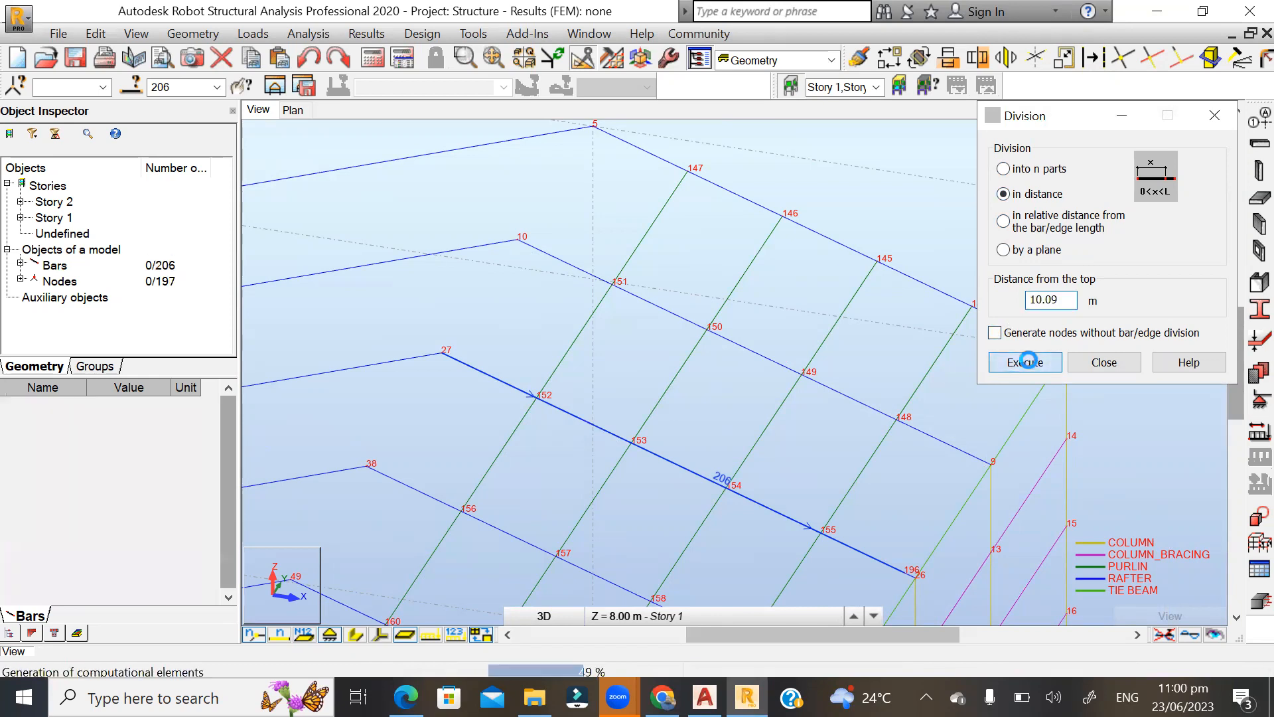
pyautogui.click(1115, 364)
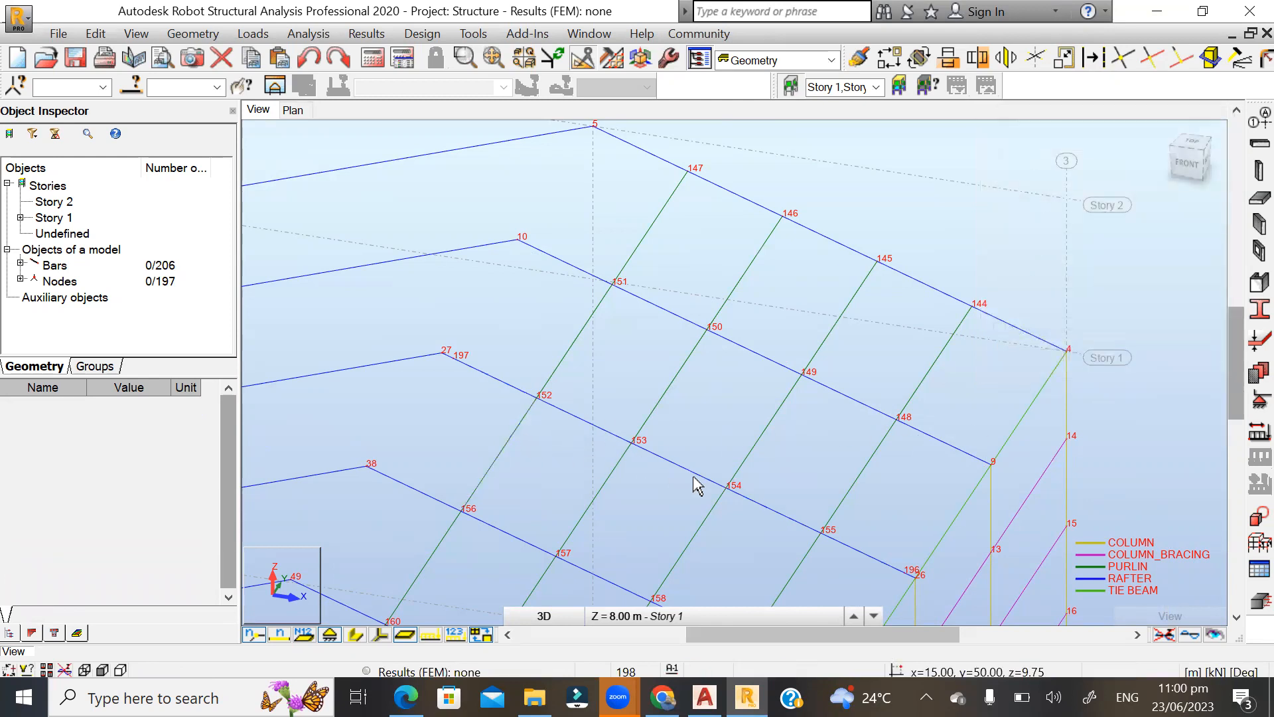
# Copy the purlin between nodes 152 and 151 by translation from node 152 to node 197 near the ridge.
pyautogui.scroll(1, 714, 491)
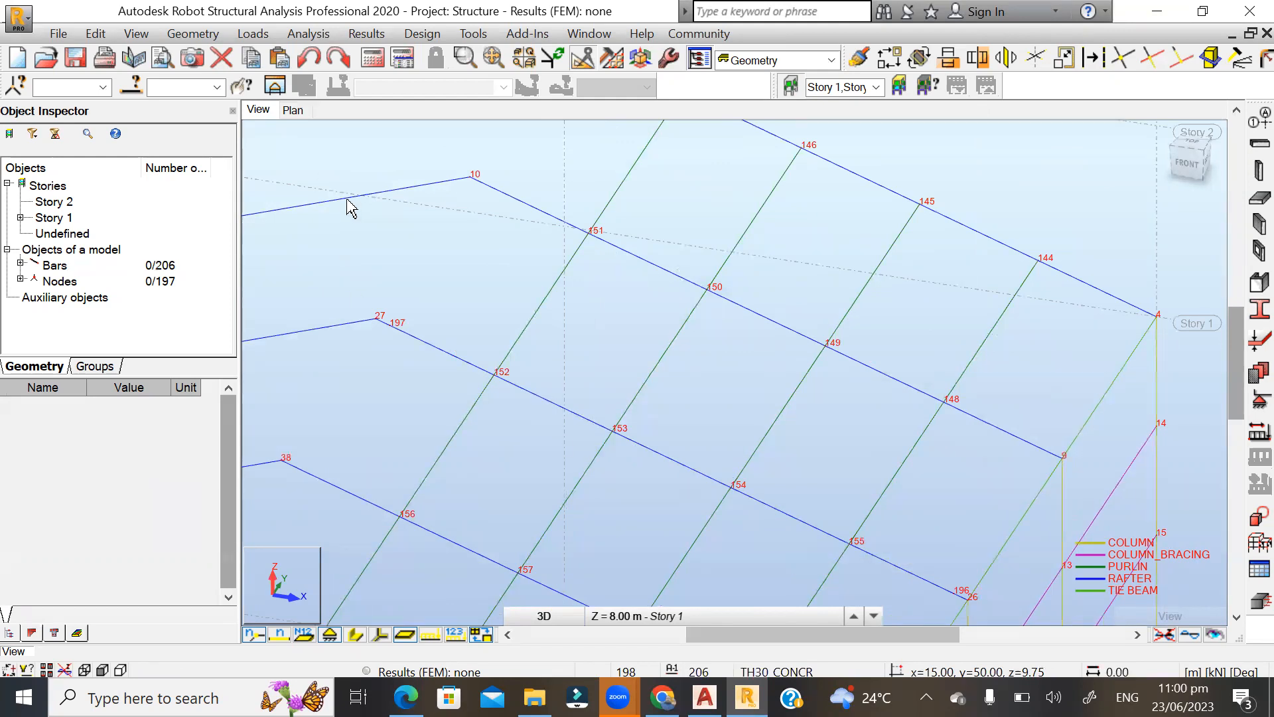
pyautogui.scroll(2, 347, 208)
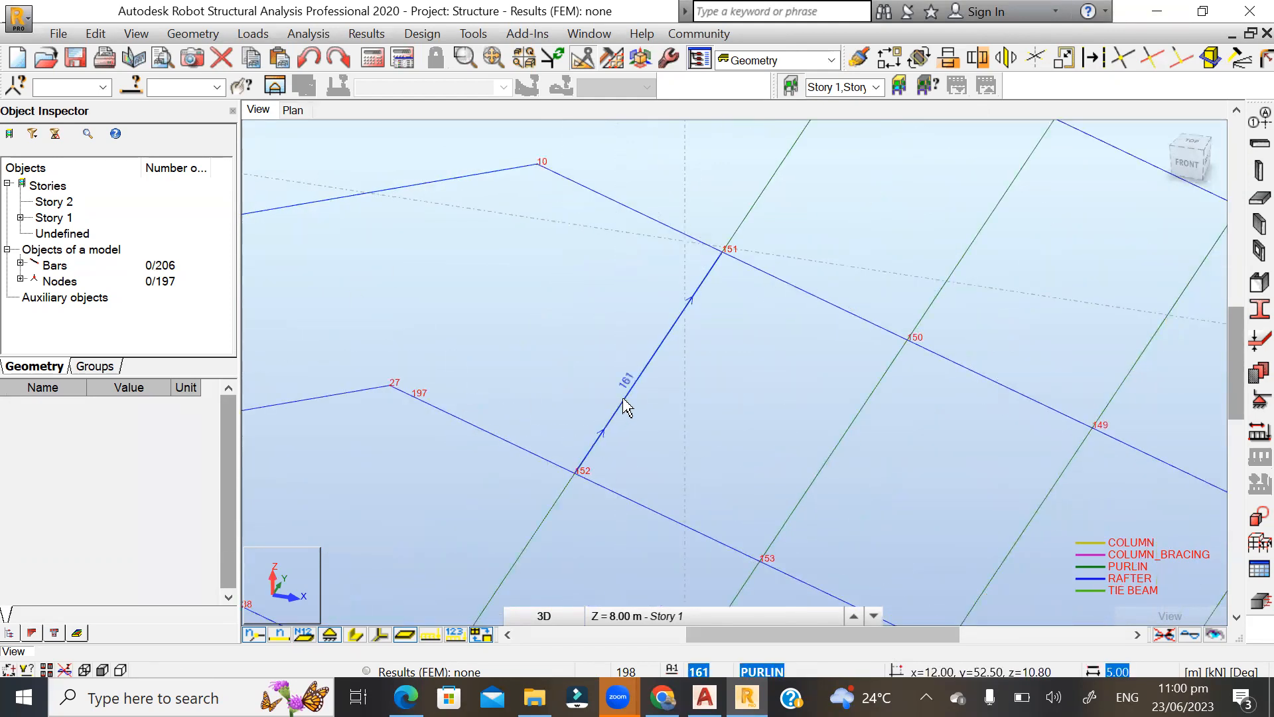
pyautogui.click(627, 407)
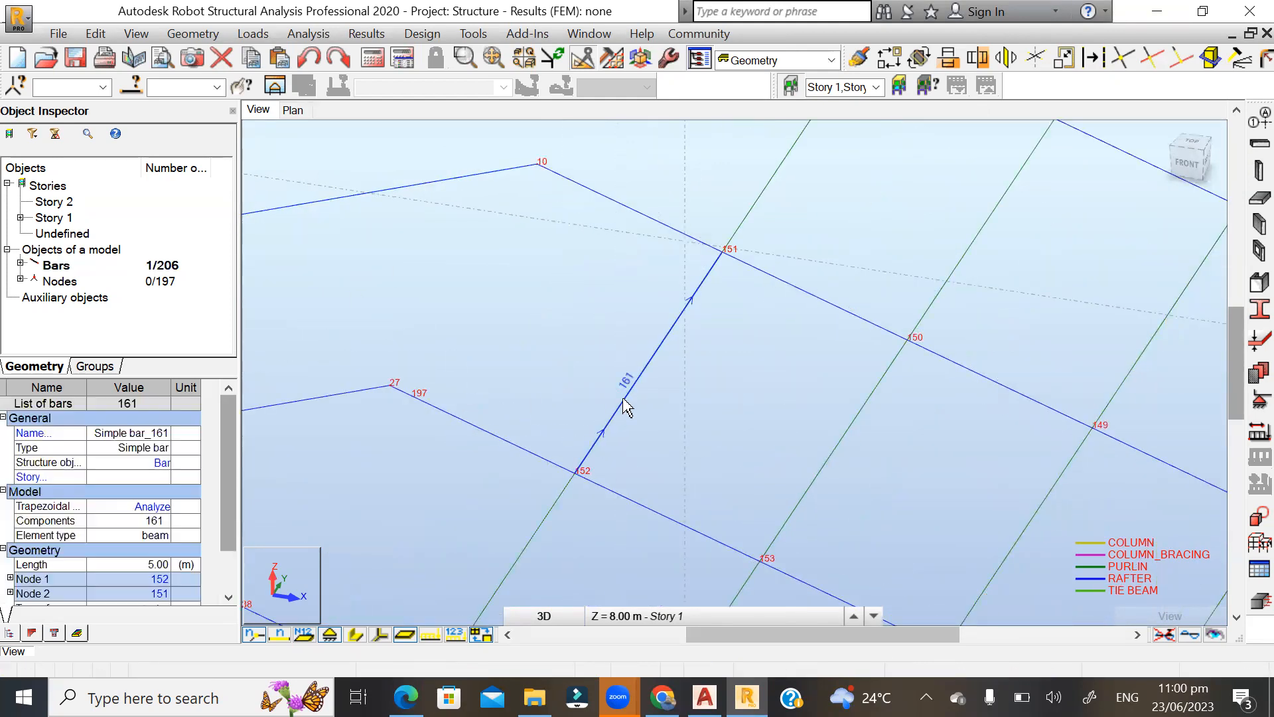
pyautogui.click(894, 65)
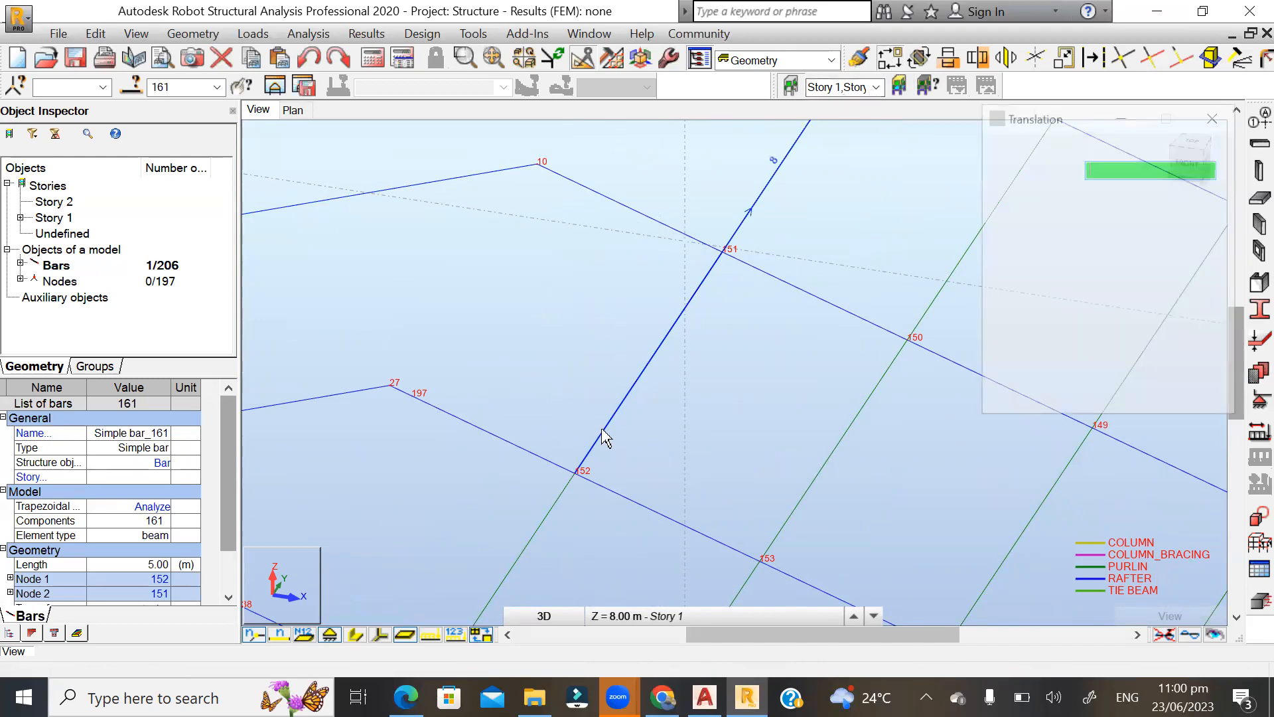
pyautogui.click(575, 472)
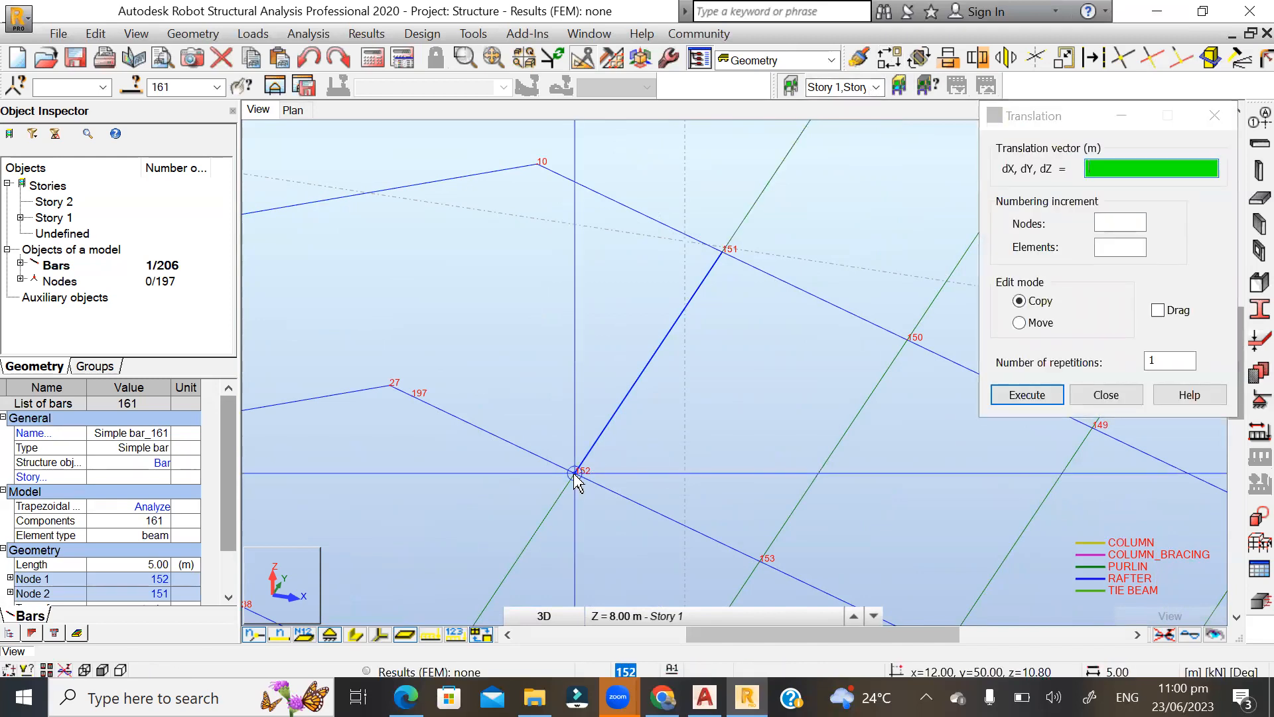
pyautogui.click(415, 398)
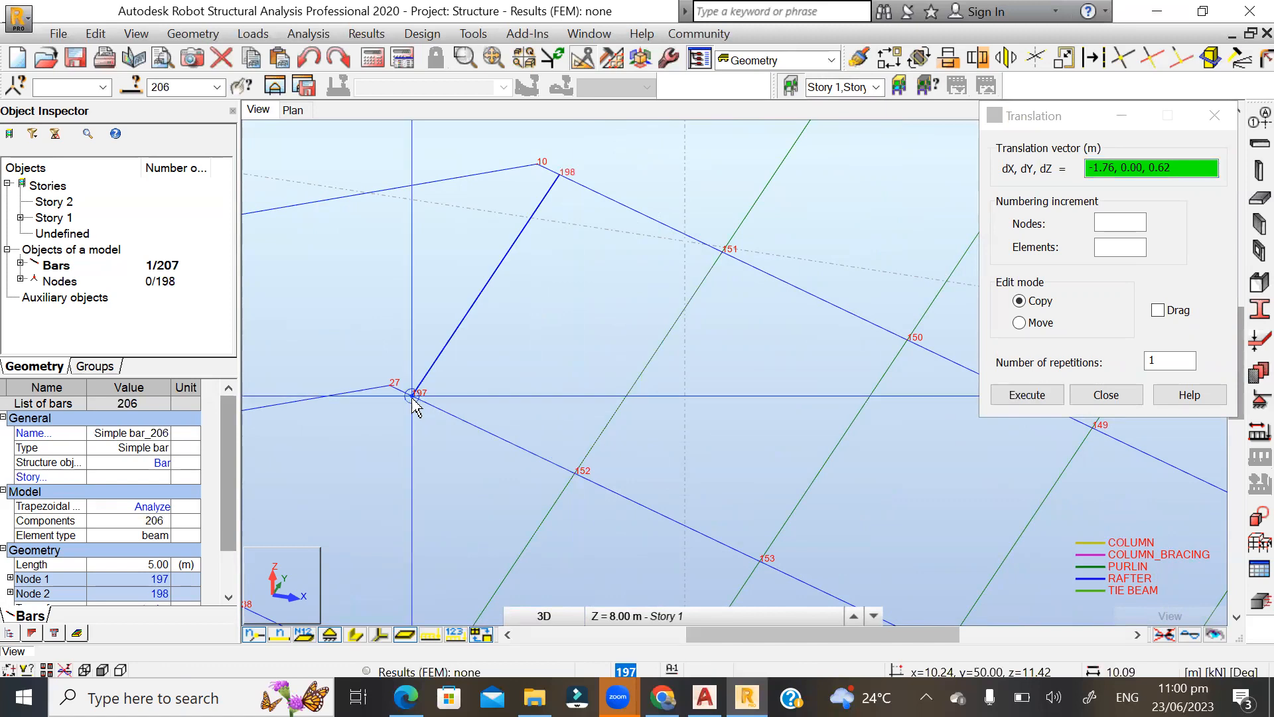
# Copy the ridge purlin by translation from node 197 to node 196 near the eave, and end the translation.
pyautogui.scroll(-5, 378, 337)
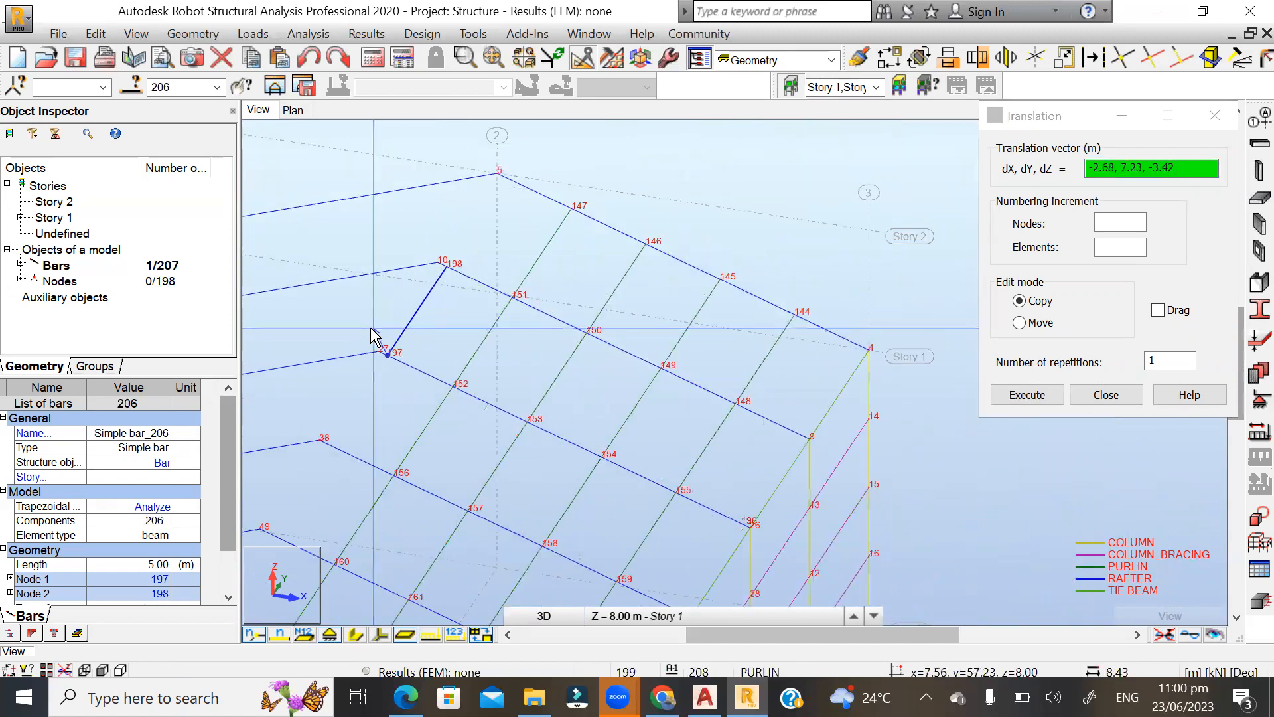
pyautogui.scroll(5, 657, 488)
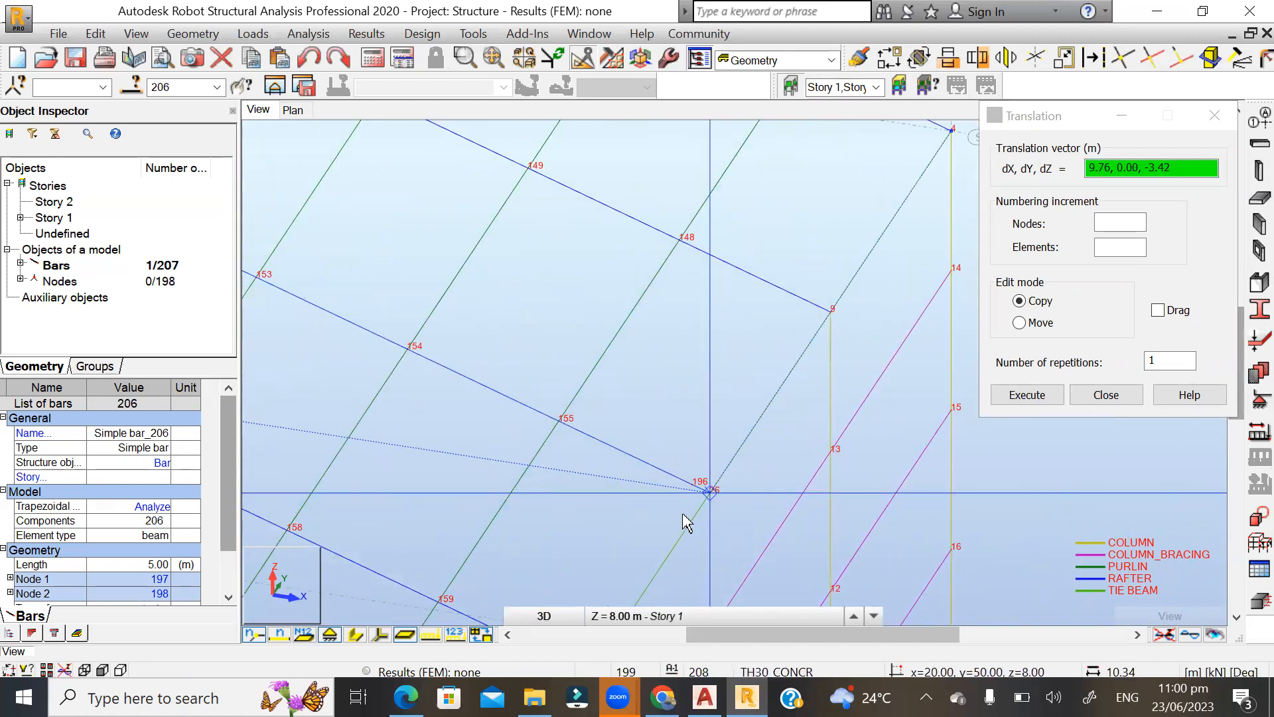
pyautogui.click(691, 485)
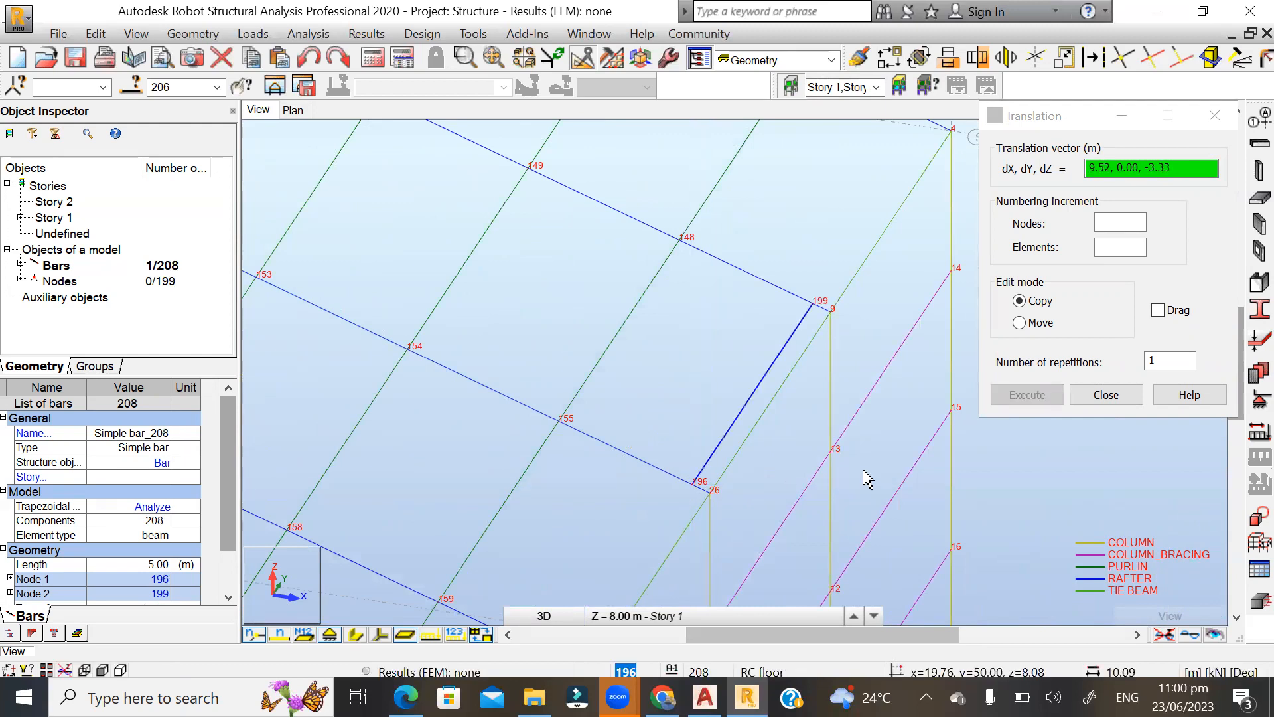
pyautogui.click(1098, 395)
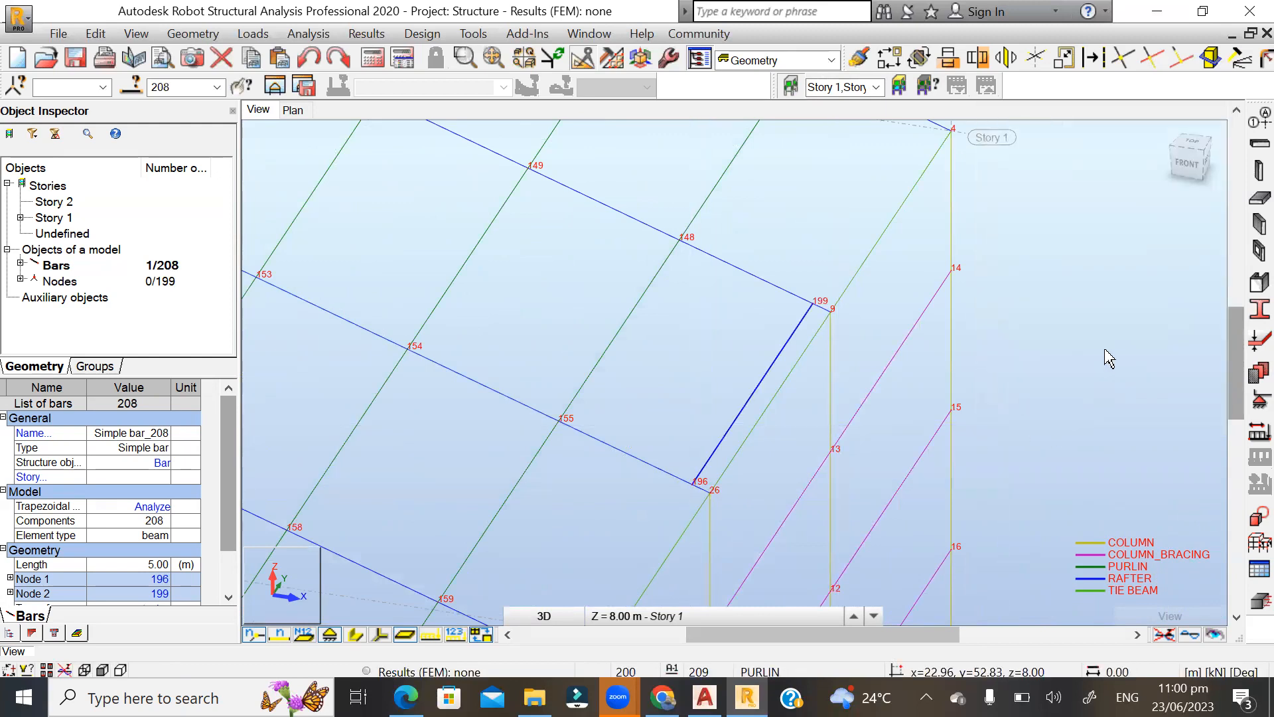
pyautogui.scroll(-1, 1104, 350)
pyautogui.click(1125, 355)
pyautogui.scroll(1, 838, 396)
pyautogui.scroll(-2, 1035, 428)
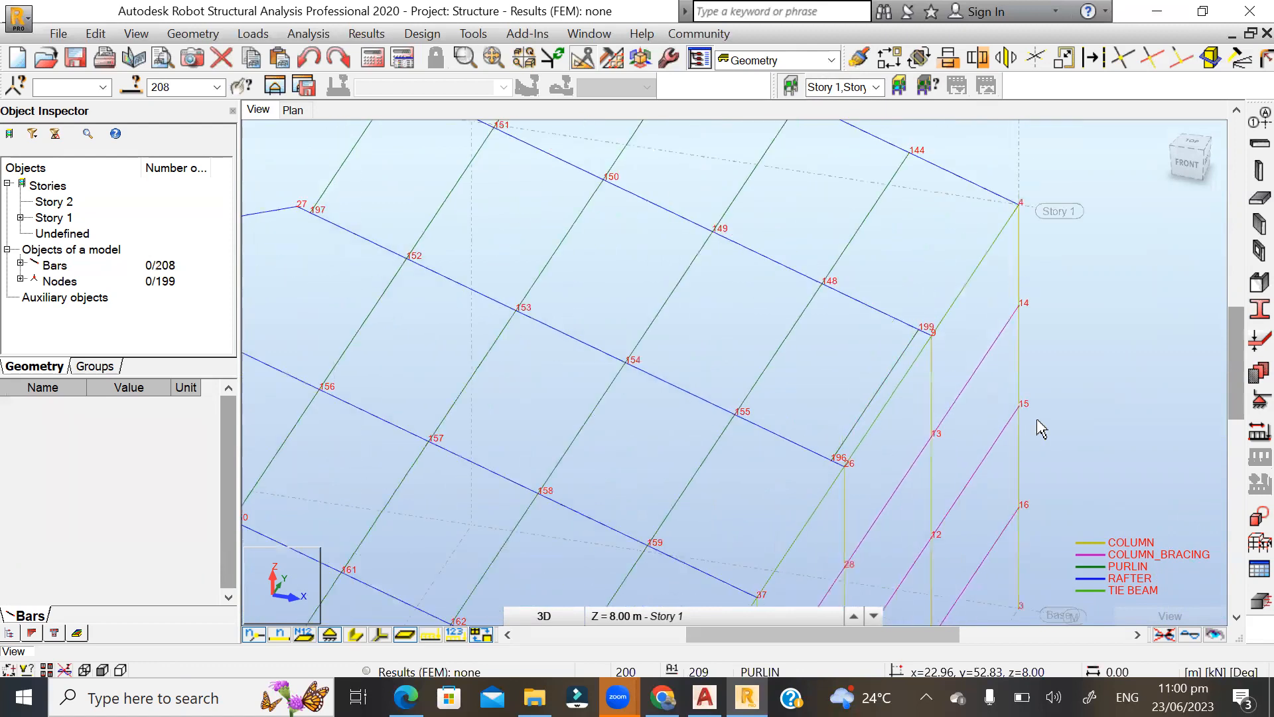
pyautogui.scroll(2, 491, 206)
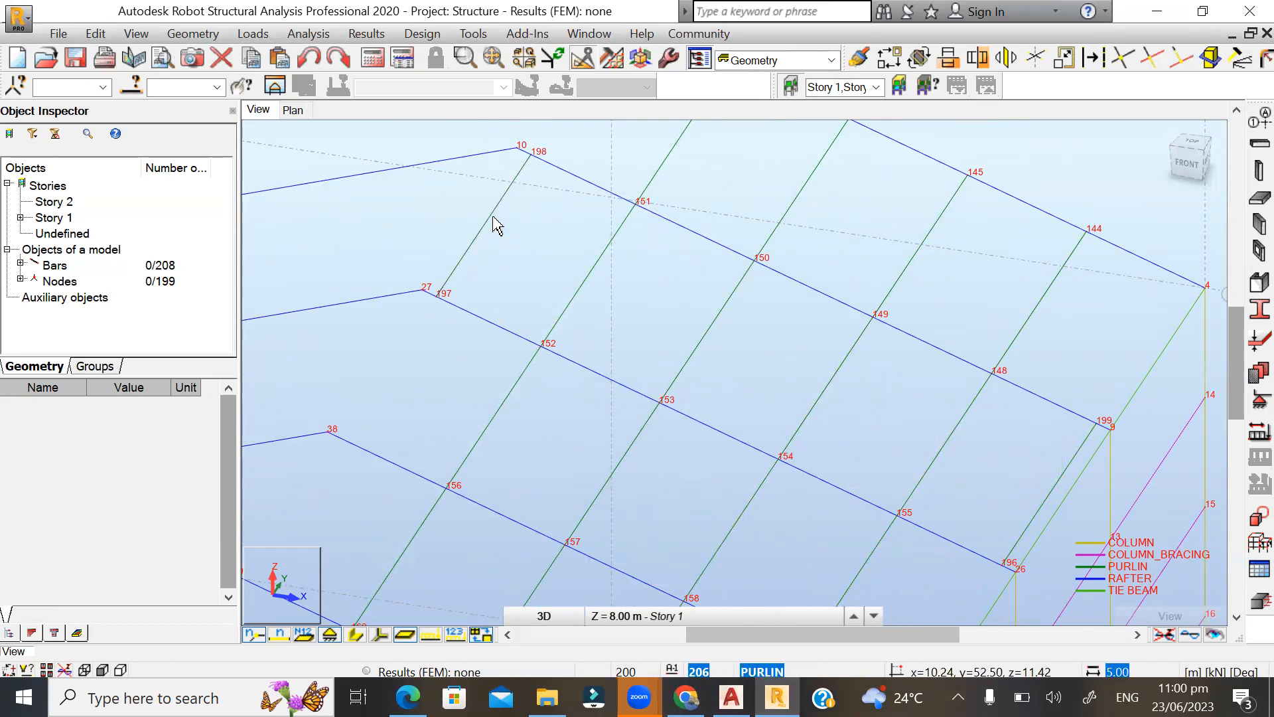
pyautogui.click(496, 221)
pyautogui.scroll(-3, 440, 219)
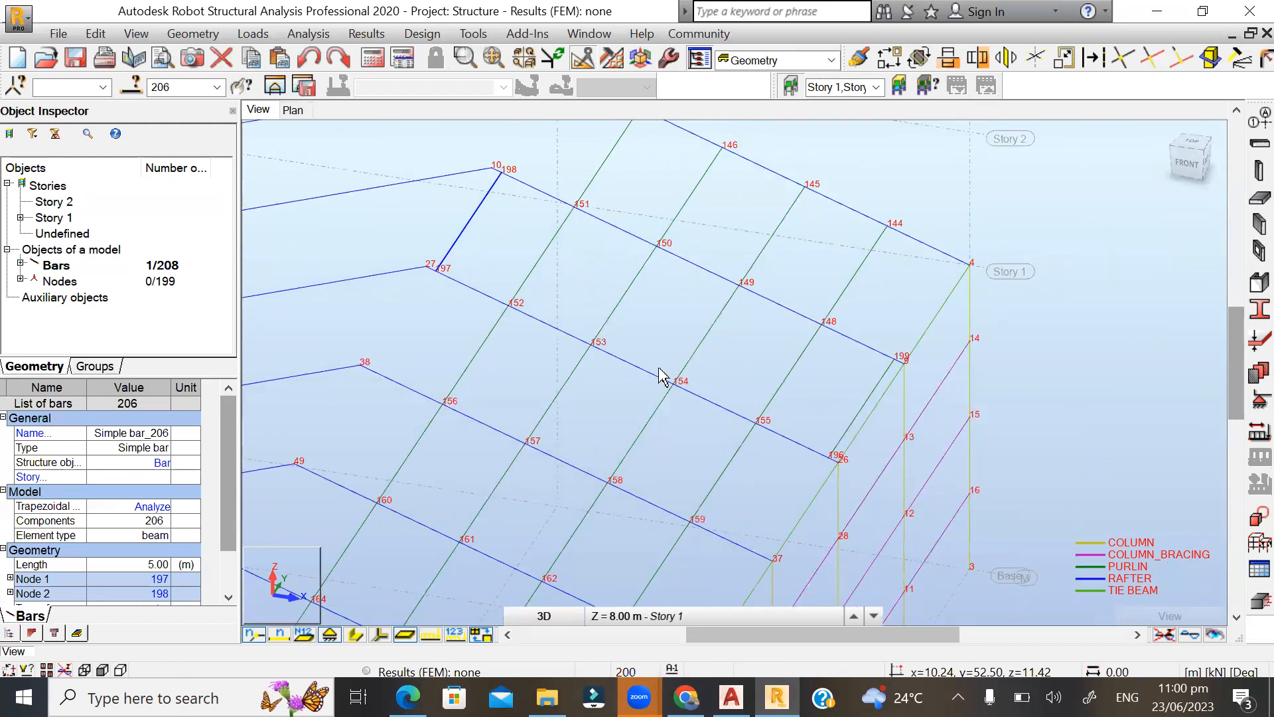
pyautogui.keyDown('ctrl'); pyautogui.click(869, 416); pyautogui.keyUp('ctrl')
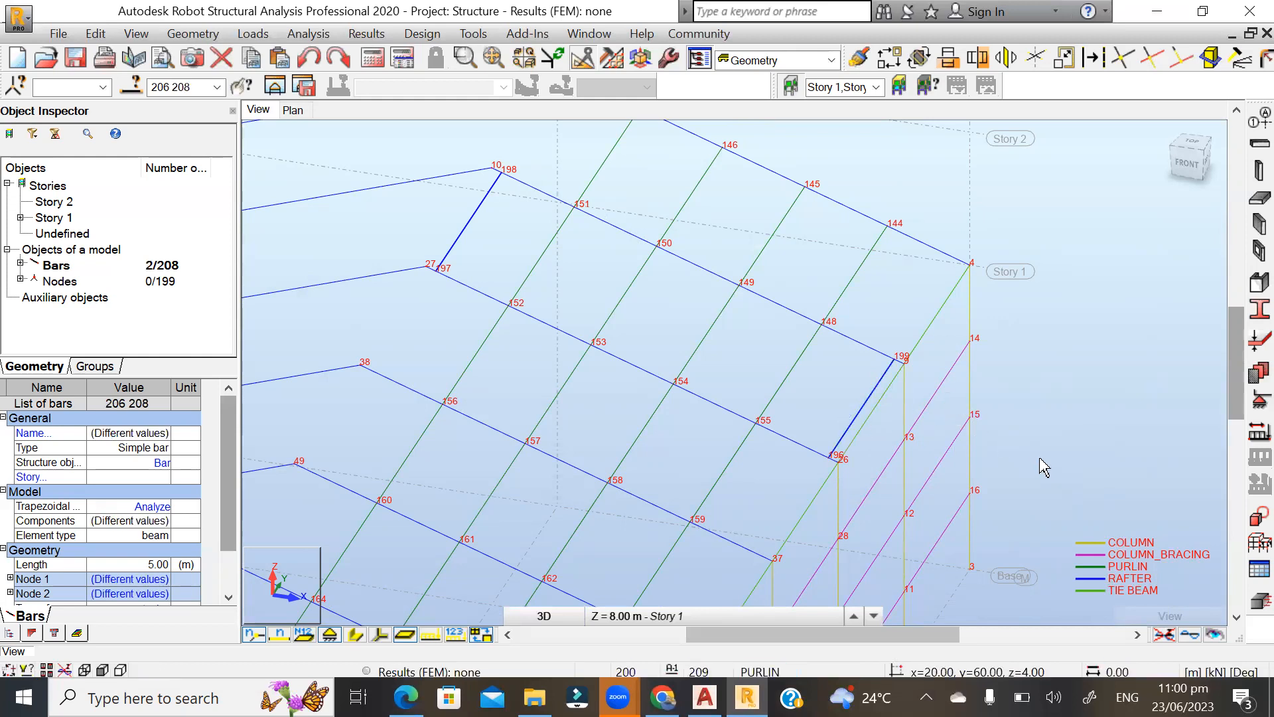
pyautogui.click(886, 437)
pyautogui.scroll(3, 893, 438)
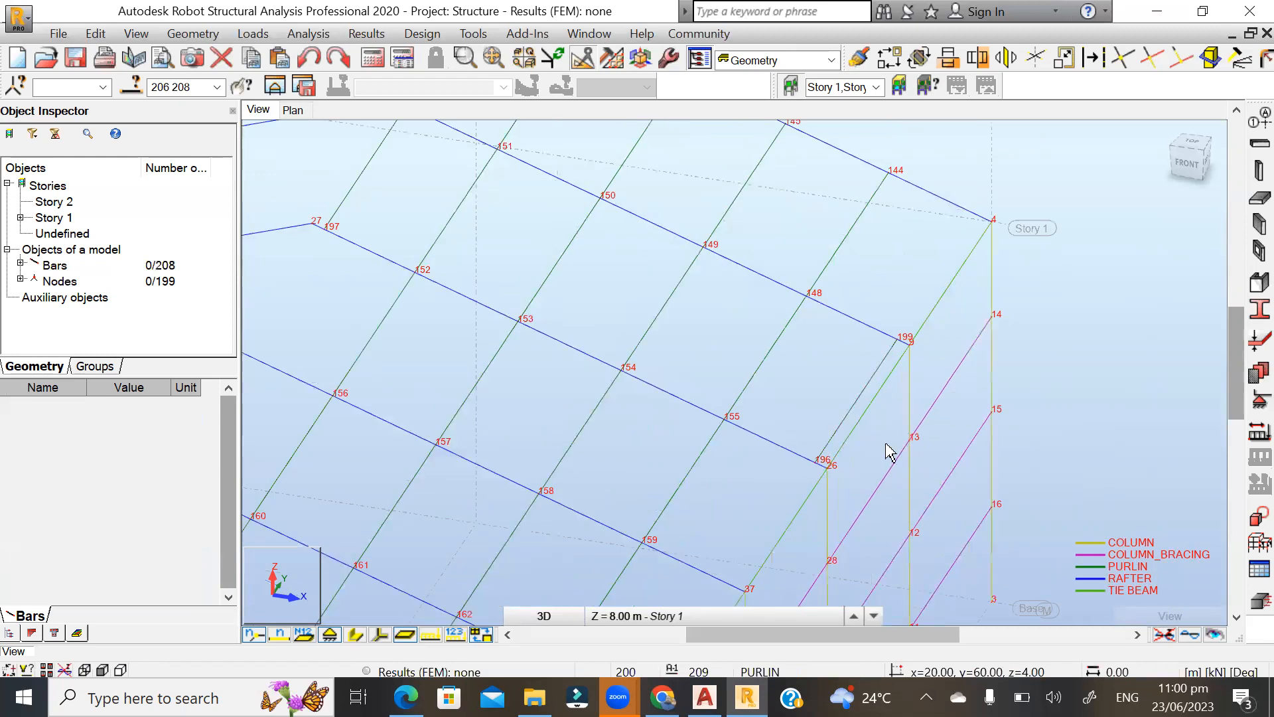
# Copy the ridge and eave purlins between nodes 198–197 and 199–196 with 10 repetitions by translation from node 26 to node 37.
pyautogui.click(843, 401)
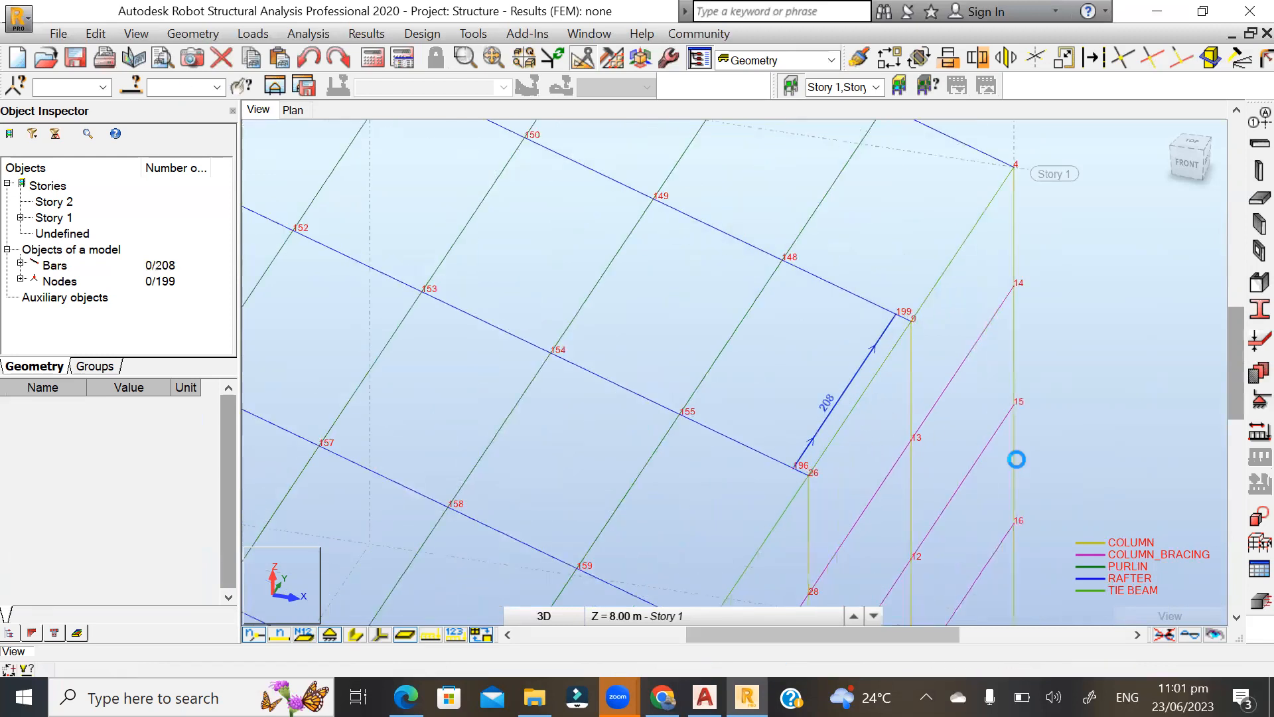
pyautogui.scroll(-1, 645, 489)
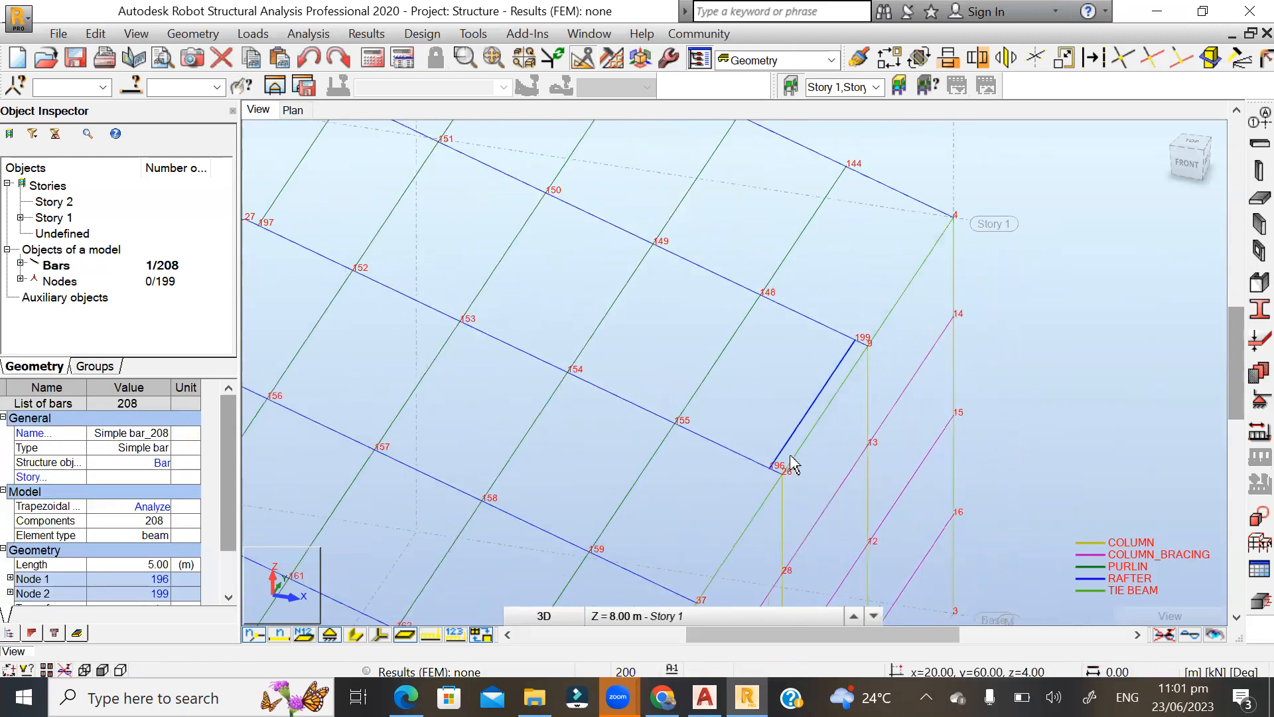
pyautogui.scroll(-2, 794, 465)
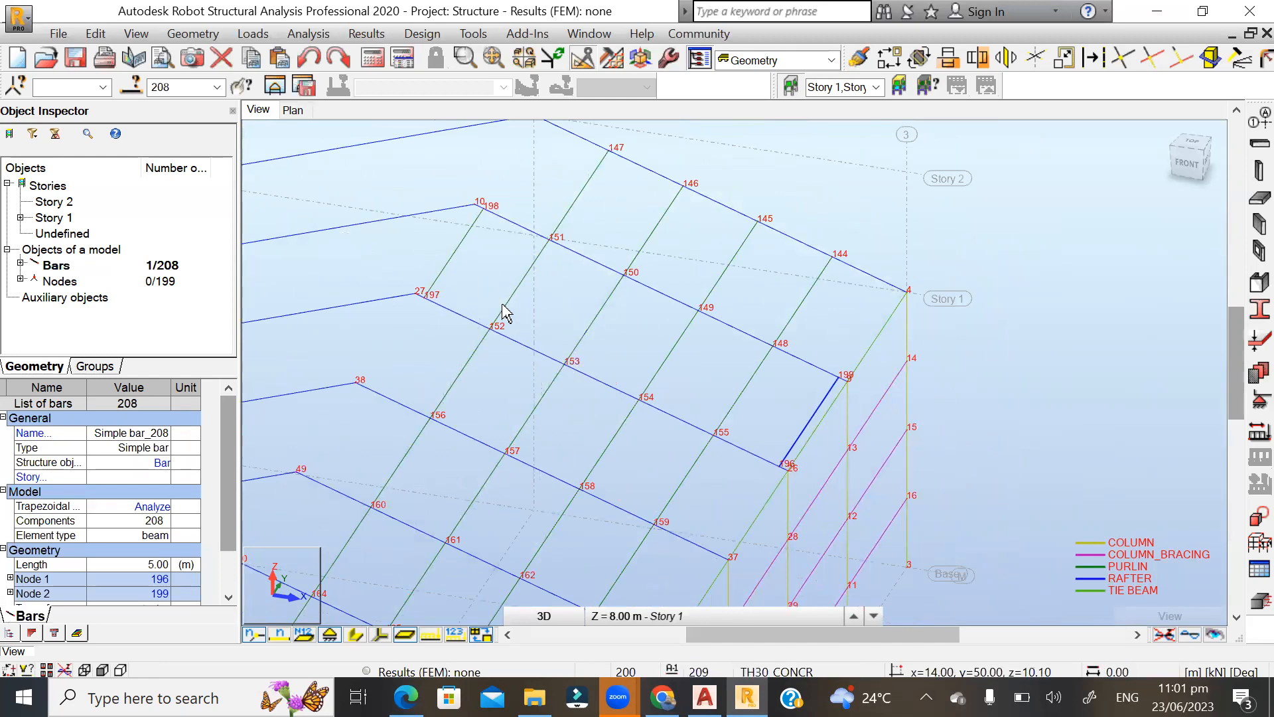
pyautogui.keyDown('ctrl'); pyautogui.click(457, 246); pyautogui.keyUp('ctrl')
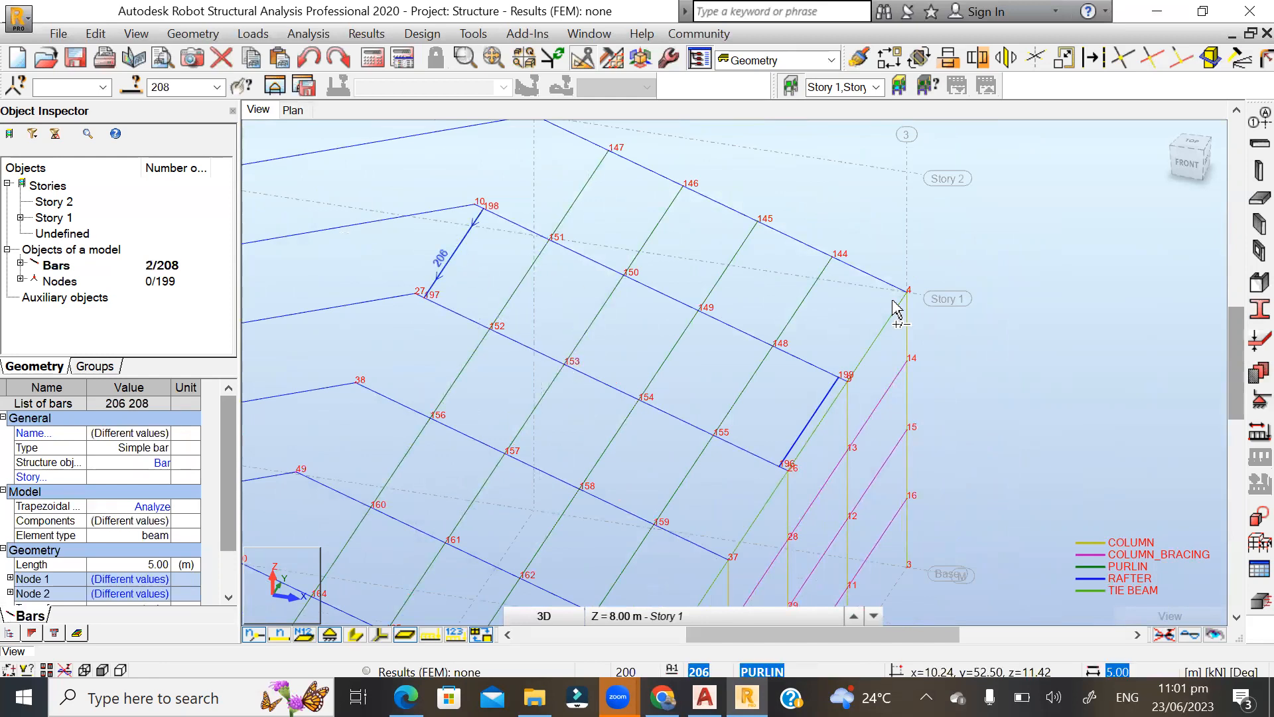
pyautogui.click(889, 58)
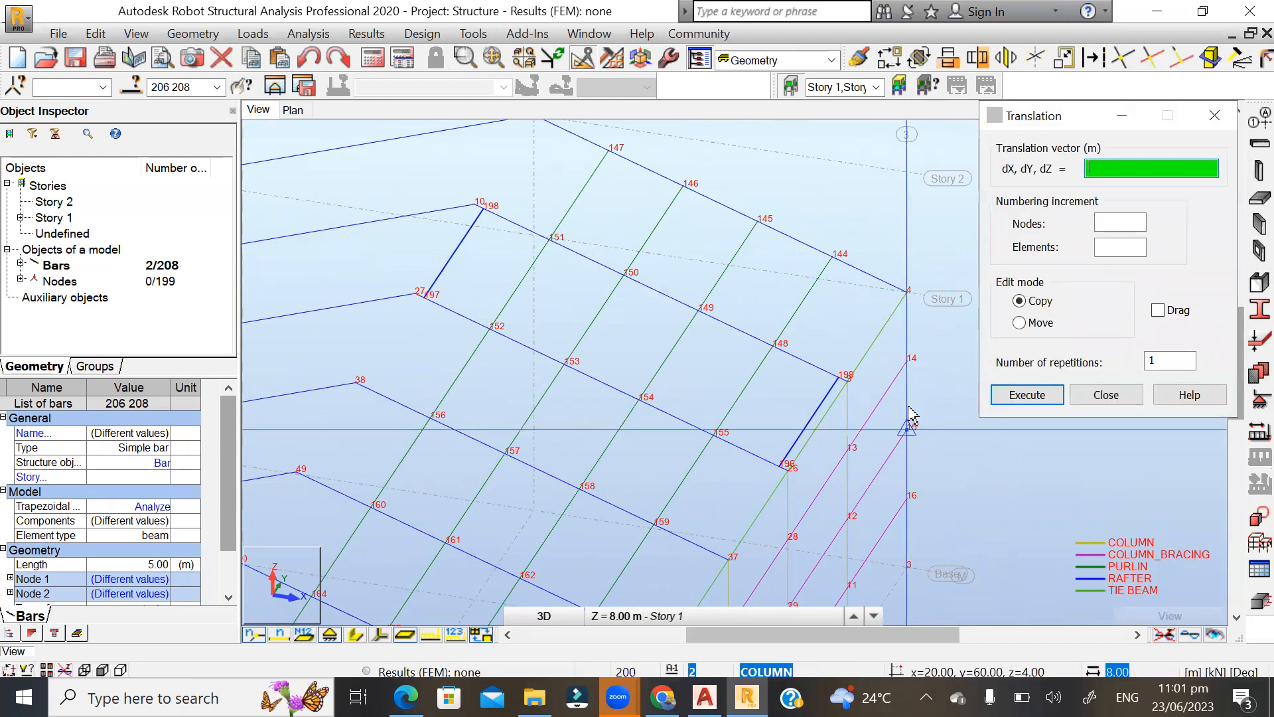
pyautogui.doubleClick(1154, 359)
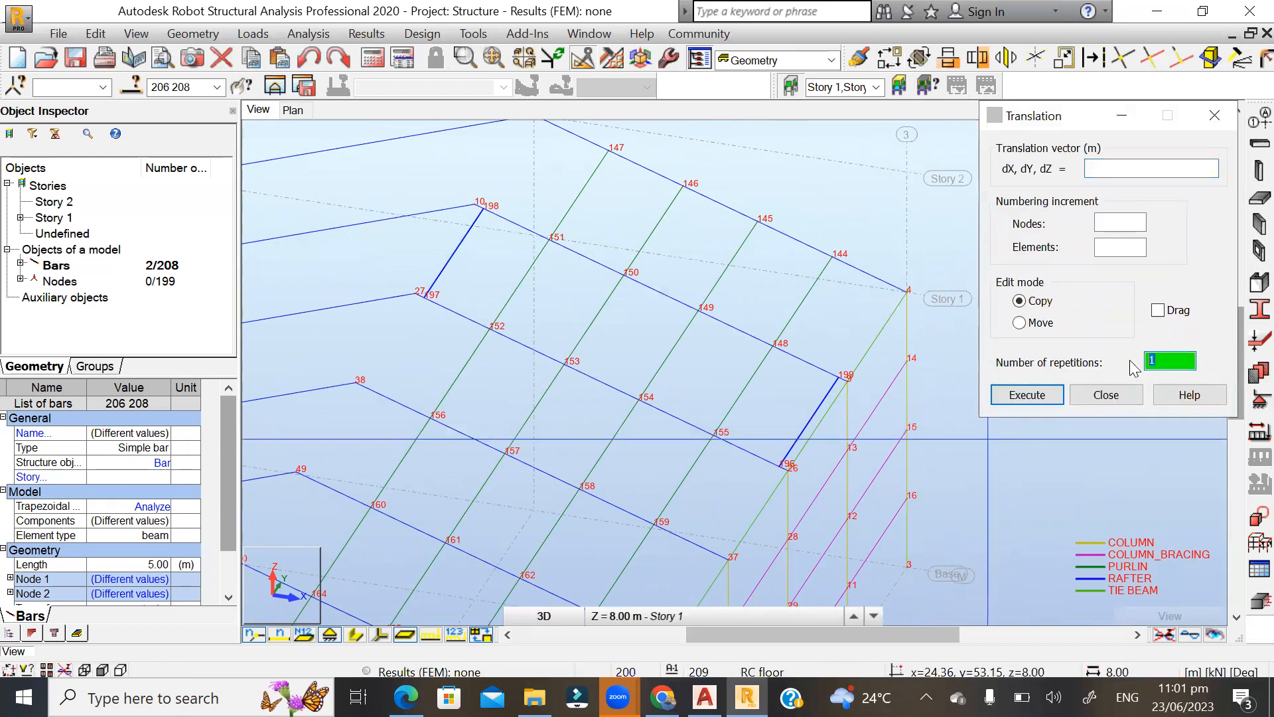
pyautogui.scroll(5, 797, 425)
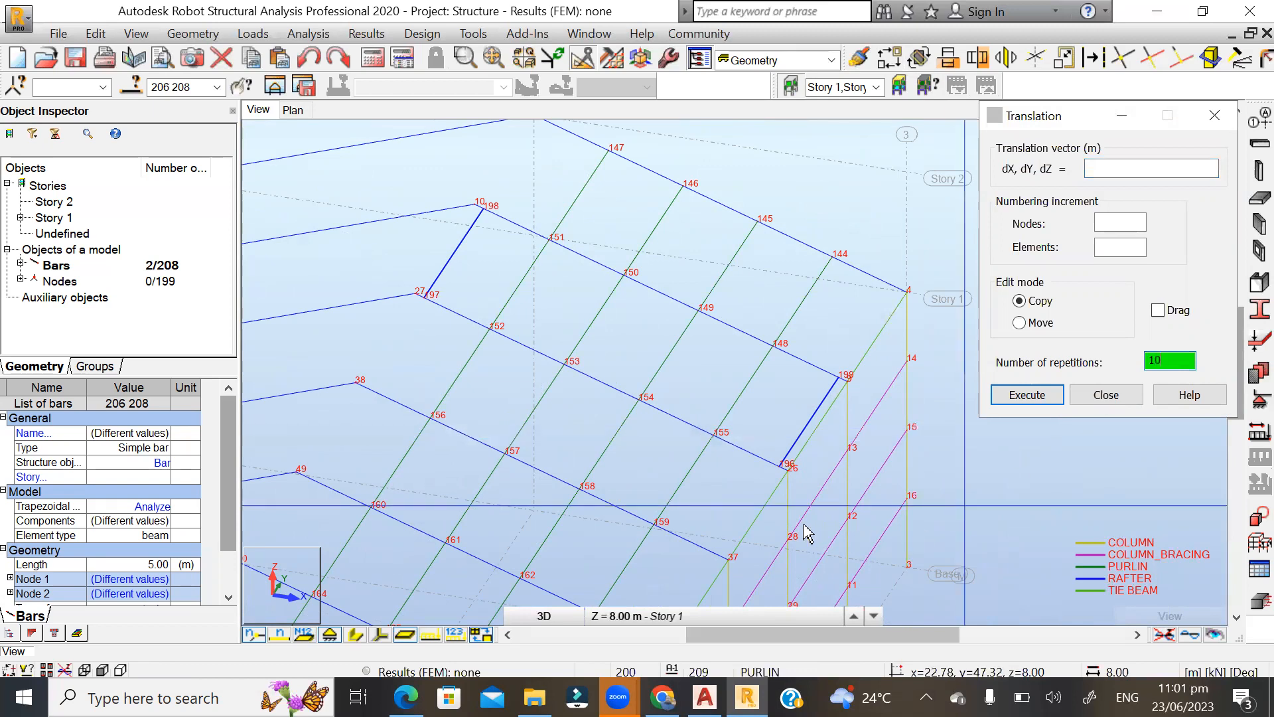
pyautogui.click(794, 420)
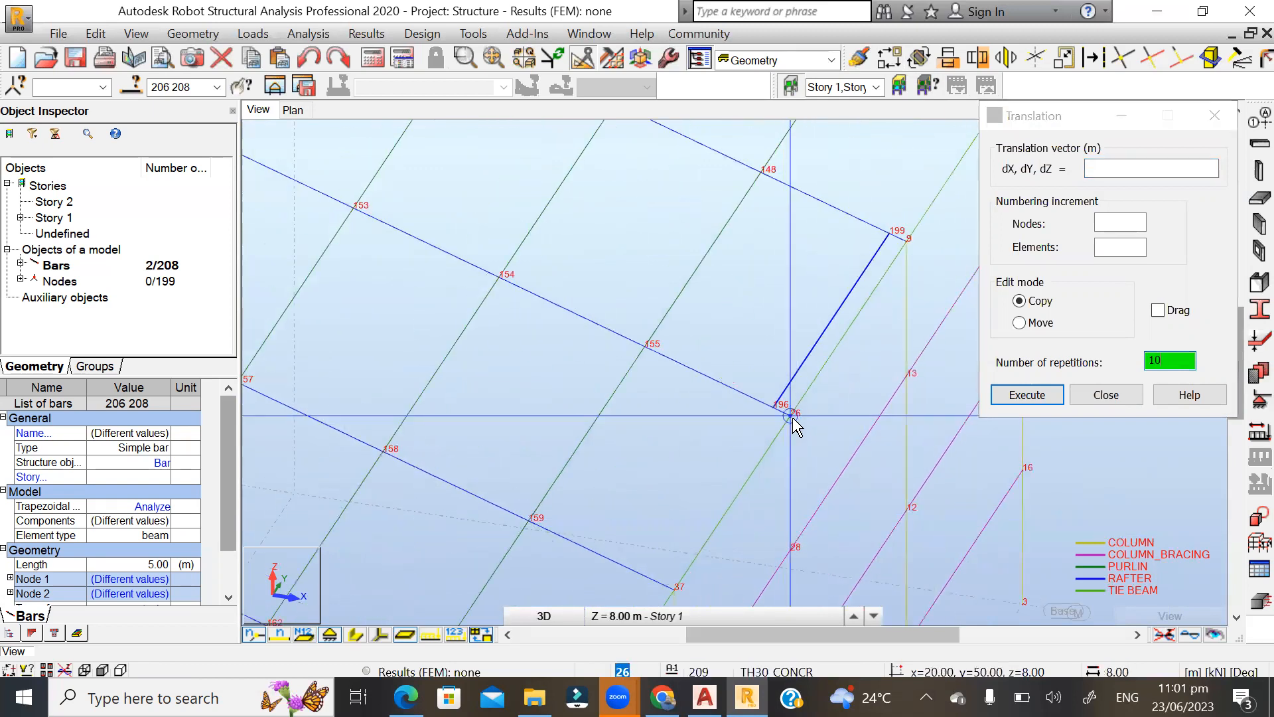
pyautogui.click(676, 588)
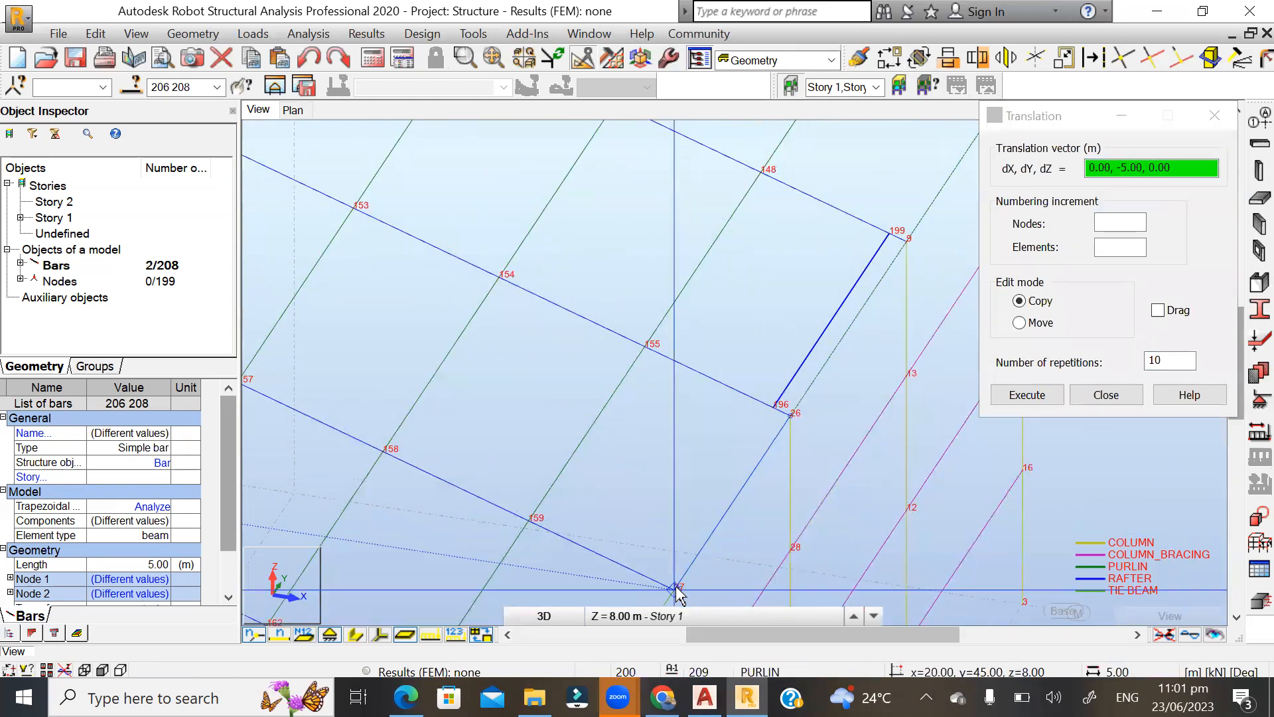
pyautogui.click(1027, 395)
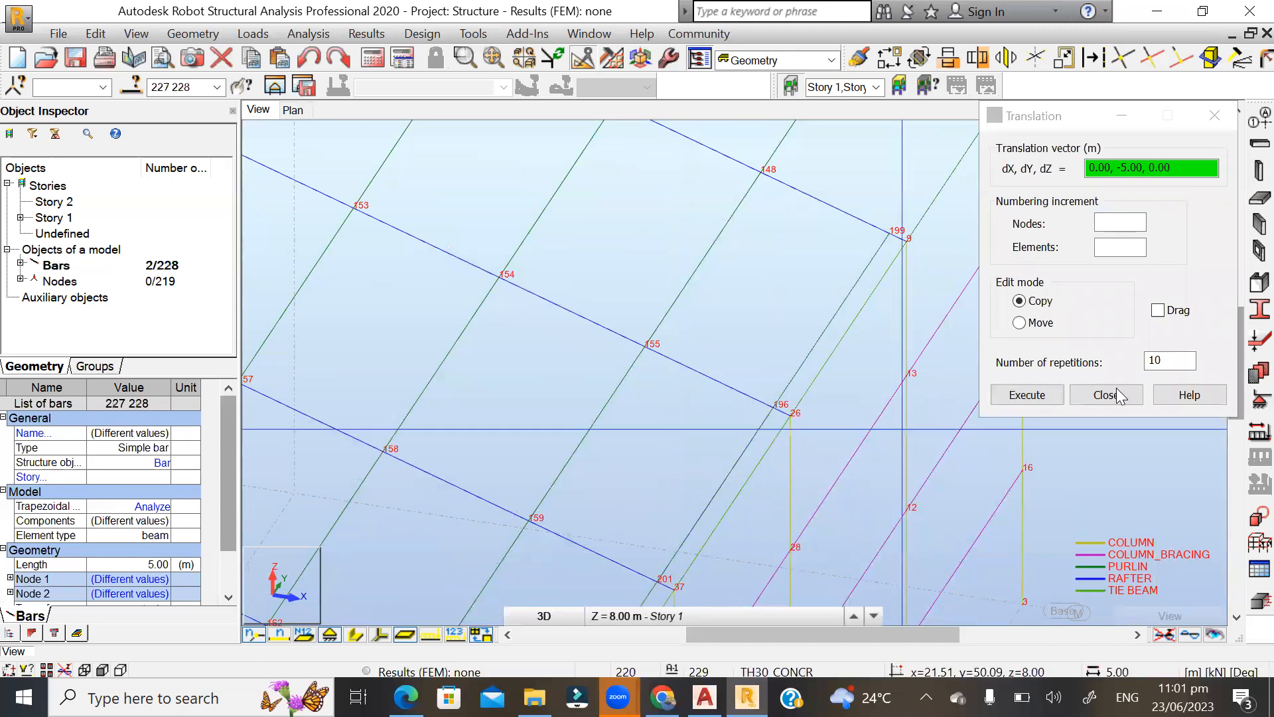
pyautogui.click(1106, 396)
# Delete all the divided rafter segments between node 10 at the ridge and node 9 at the eave.
pyautogui.scroll(-5, 989, 345)
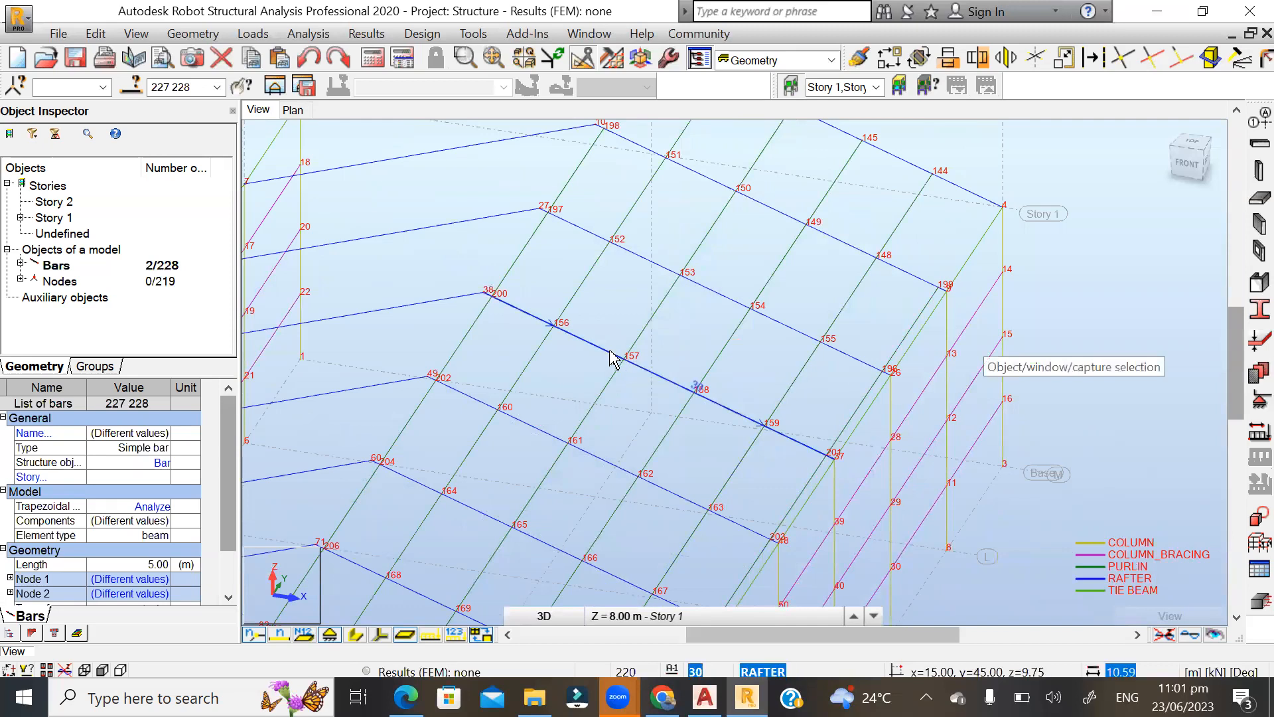
pyautogui.scroll(-2, 826, 409)
pyautogui.keyDown('shift'); pyautogui.moveTo(990, 248); pyautogui.dragTo(954, 247, button='middle'); pyautogui.keyUp('shift')
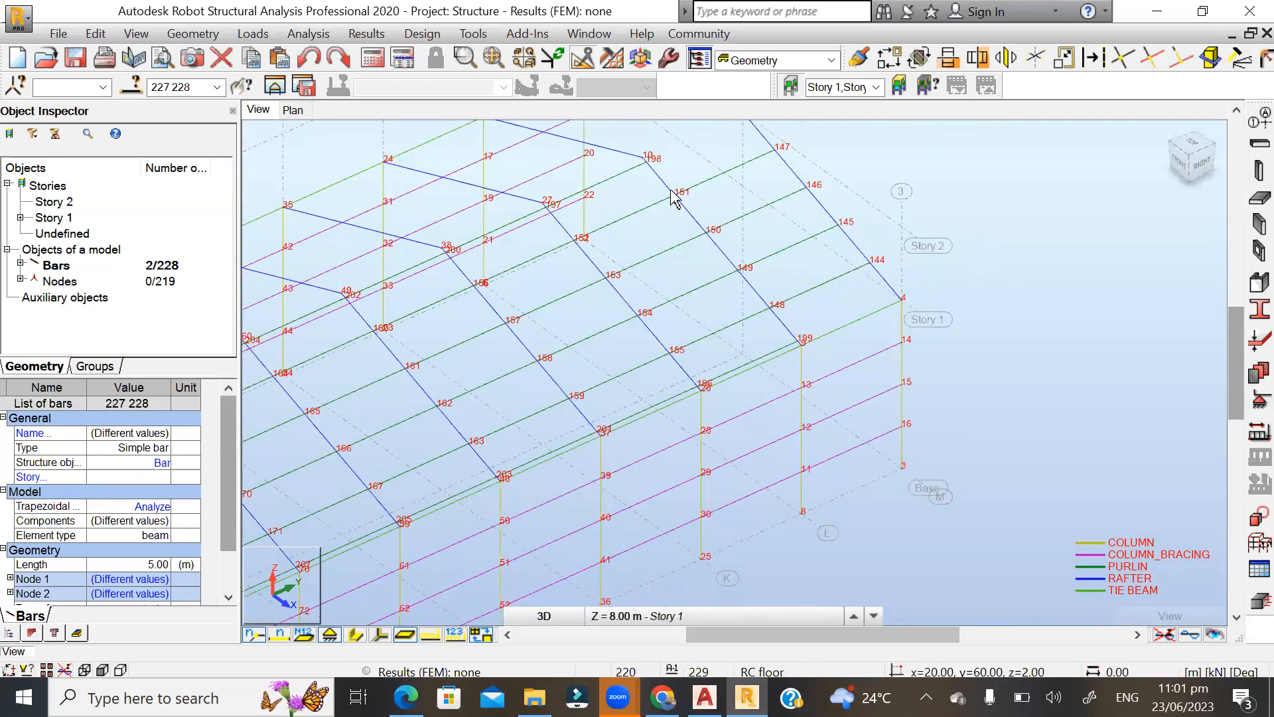
pyautogui.scroll(3, 675, 198)
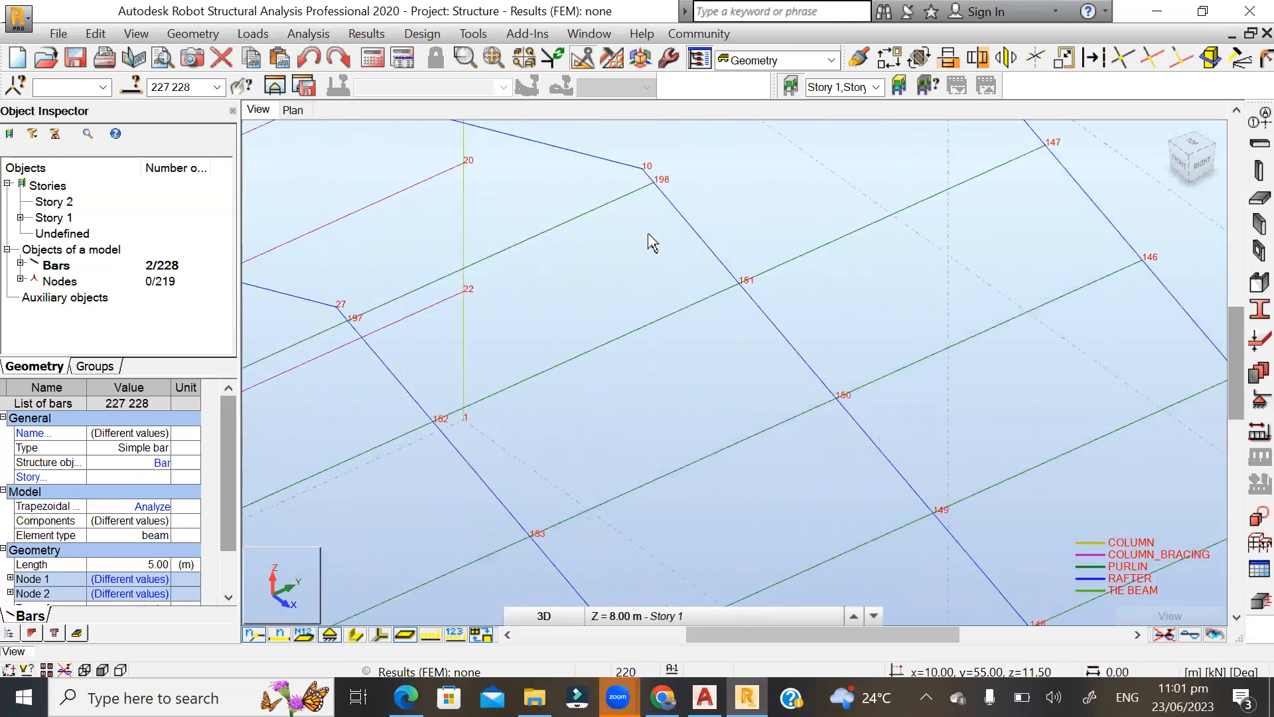
pyautogui.click(703, 239)
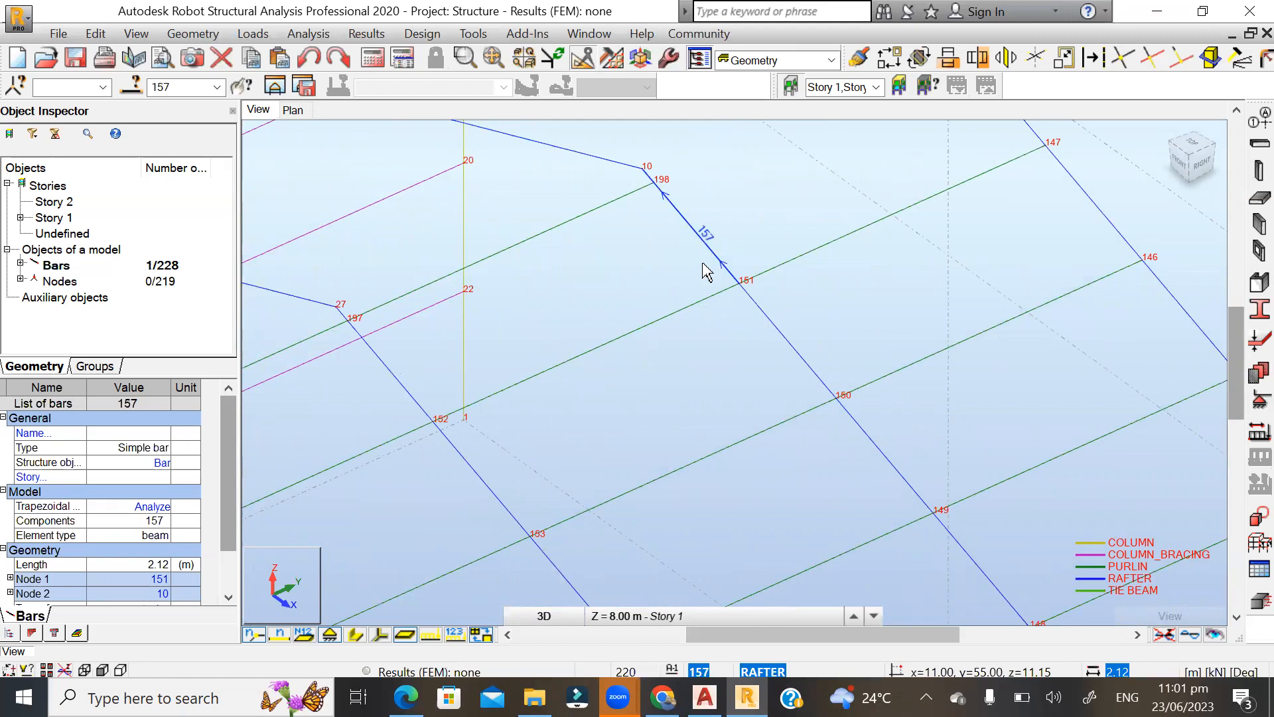
pyautogui.press('Delete')
pyautogui.click(782, 340)
pyautogui.press('Delete')
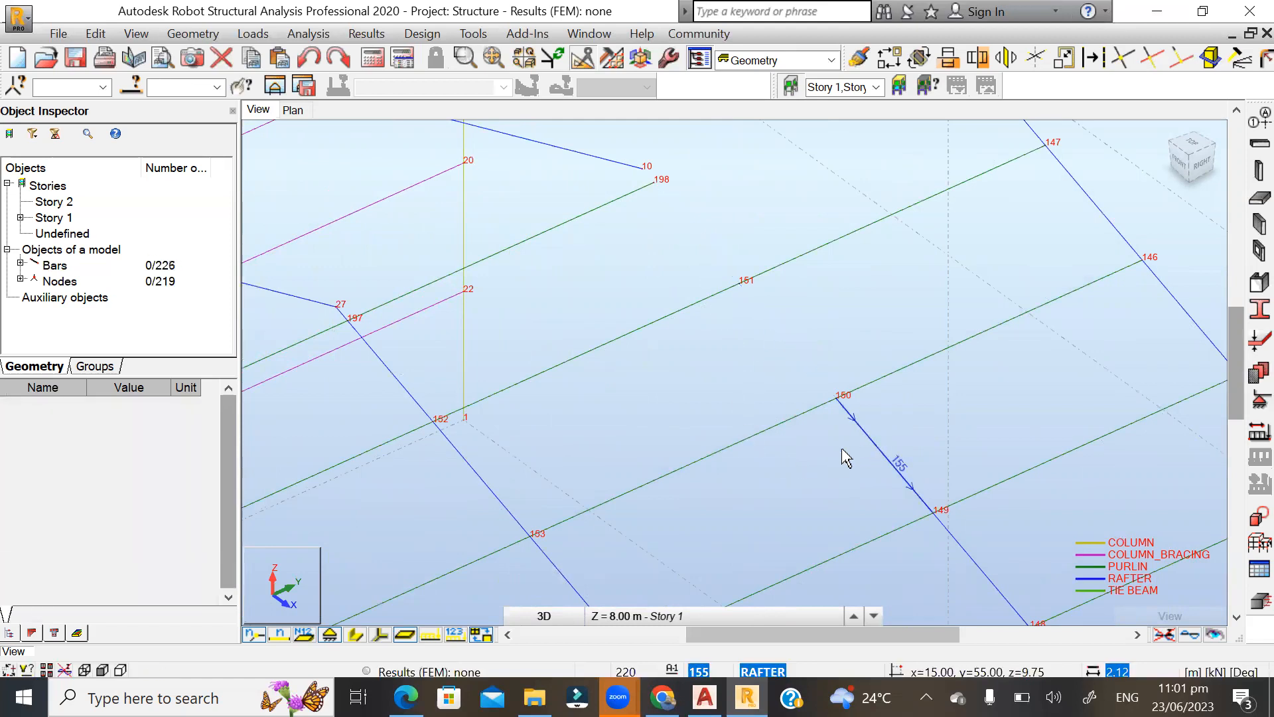
pyautogui.click(846, 458)
pyautogui.press('Delete')
pyautogui.scroll(-1, 542, 290)
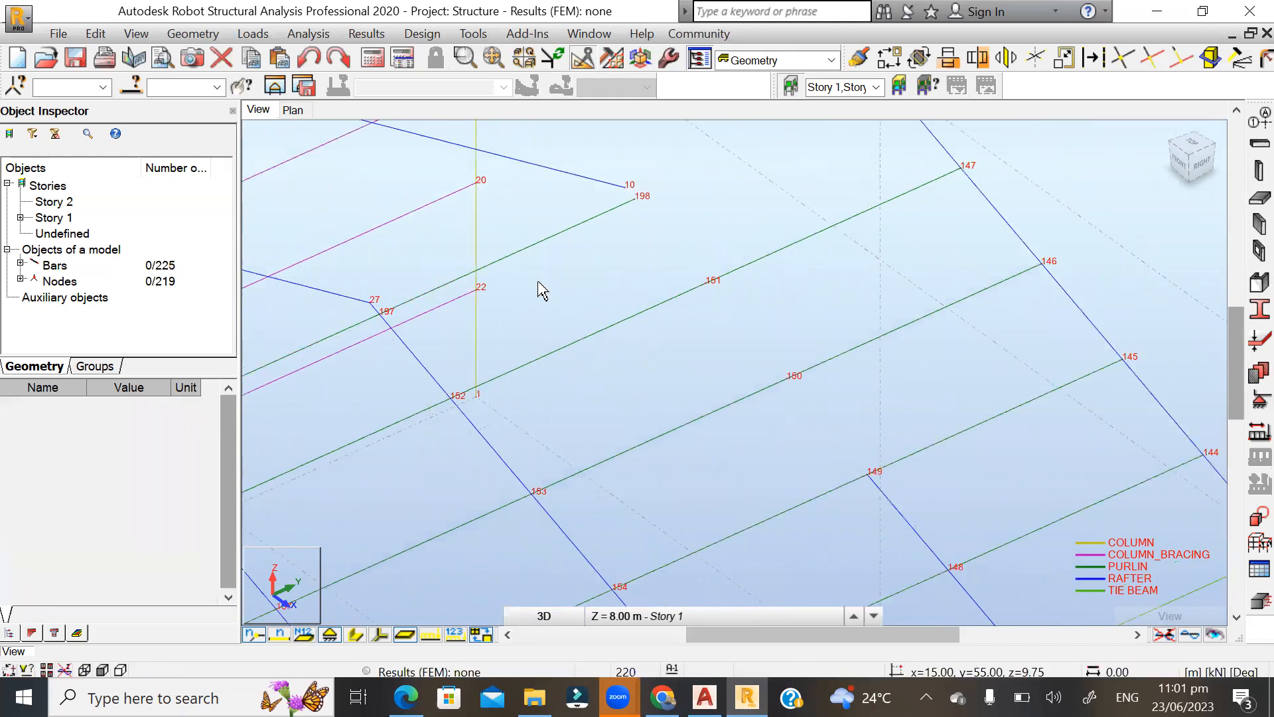
pyautogui.scroll(-1, 542, 290)
pyautogui.click(856, 494)
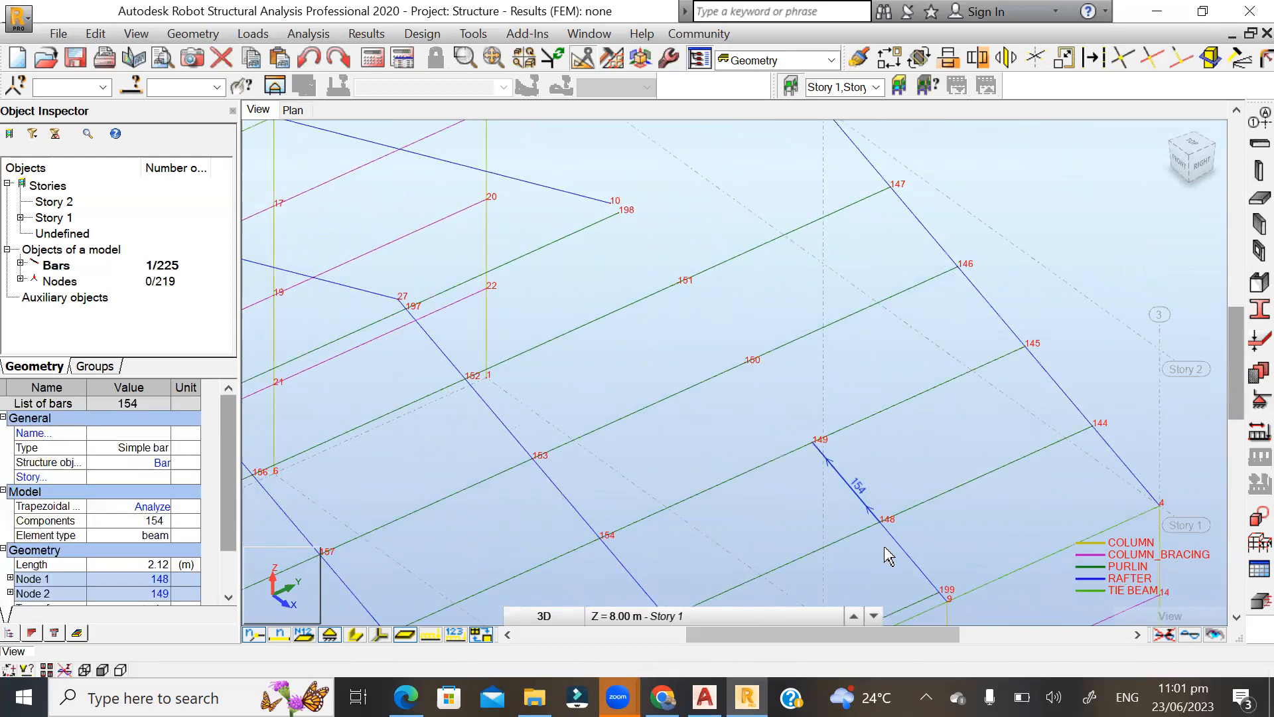
pyautogui.press('Delete')
pyautogui.click(910, 555)
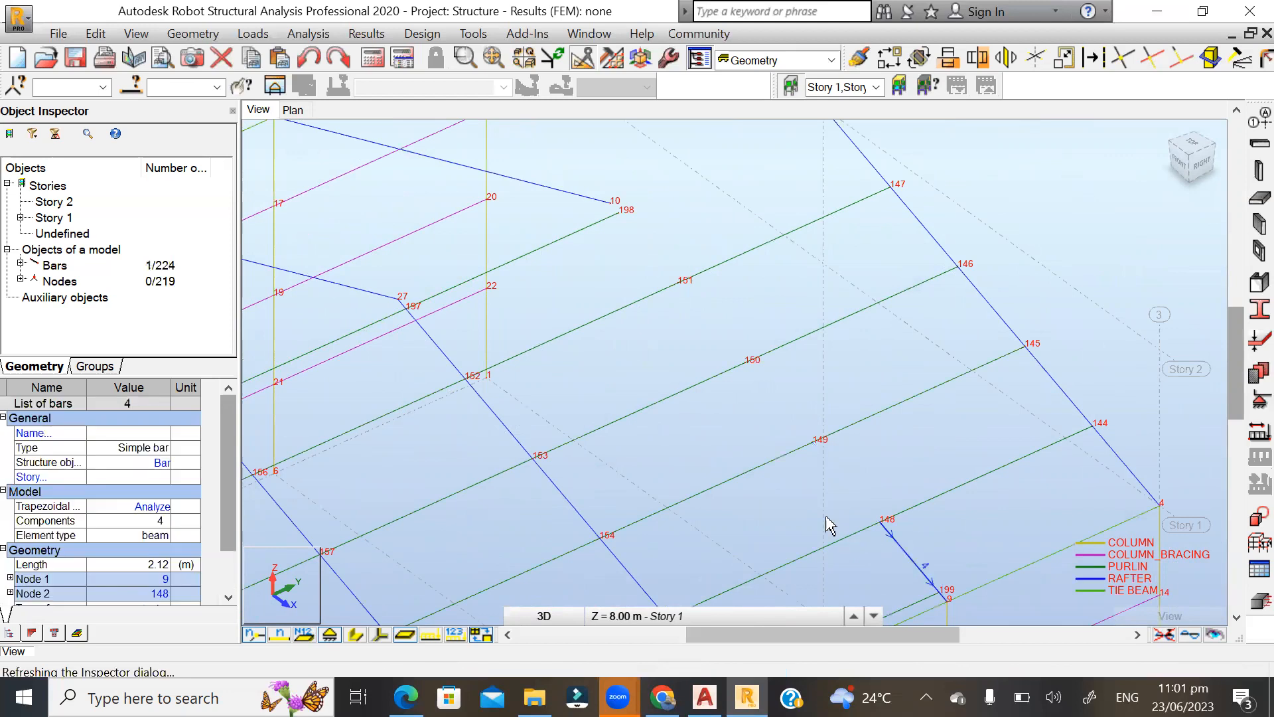
pyautogui.press('Delete')
# Delete all the divided rafter segments of the end frame between node 4 at the eave and node 5 at the ridge.
pyautogui.click(1121, 465)
pyautogui.press('Delete')
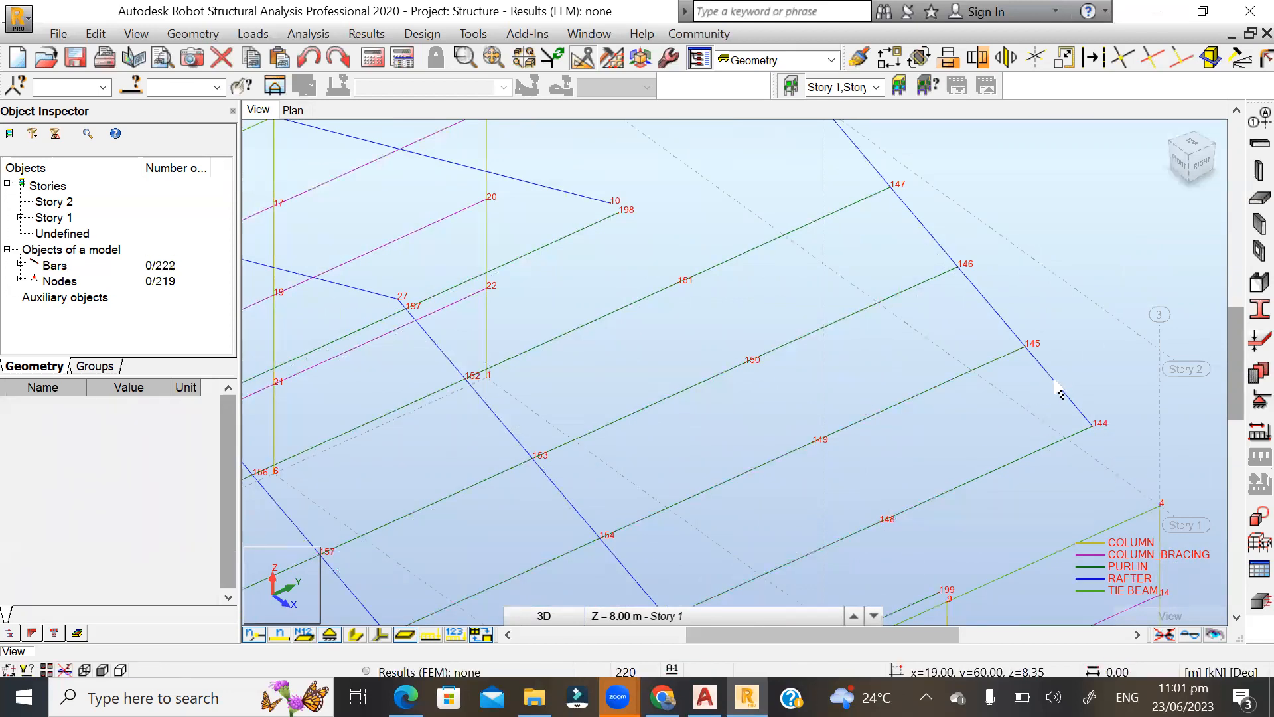
pyautogui.click(1047, 388)
pyautogui.press('Delete')
pyautogui.click(986, 309)
pyautogui.press('Delete')
pyautogui.scroll(-1, 874, 433)
pyautogui.scroll(2, 870, 196)
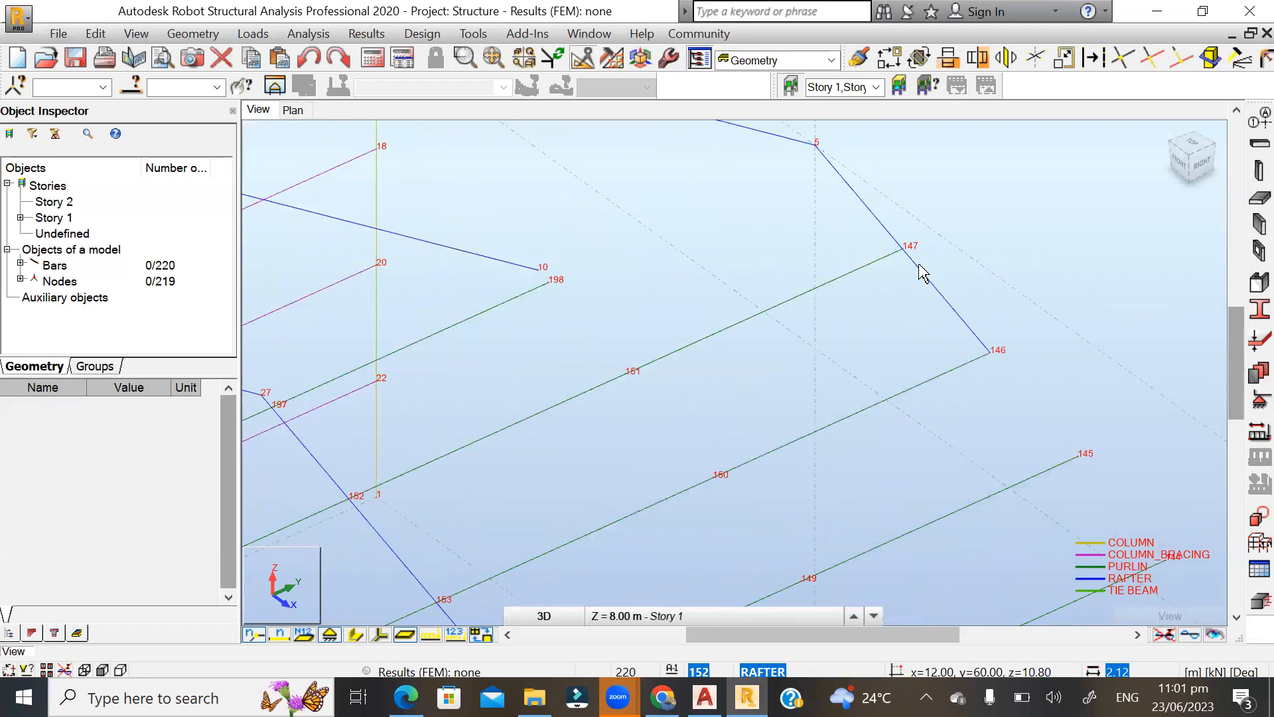
pyautogui.click(927, 284)
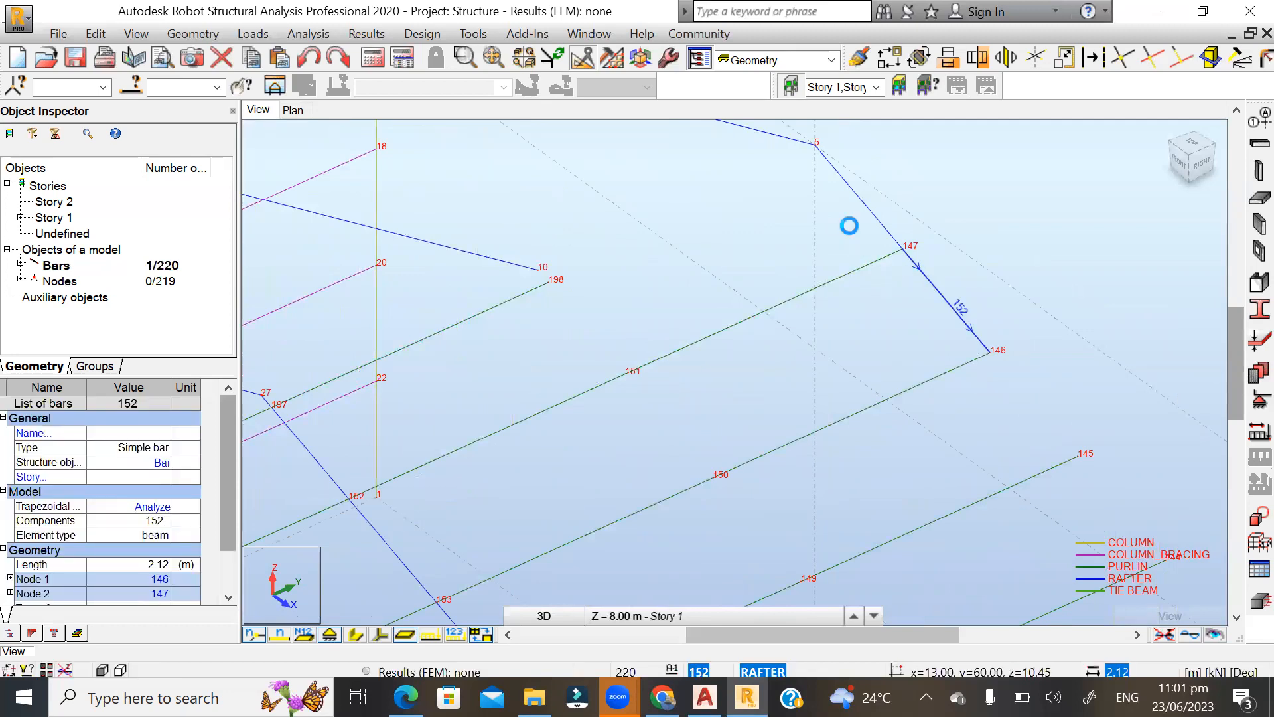
pyautogui.press('Delete')
pyautogui.click(991, 262)
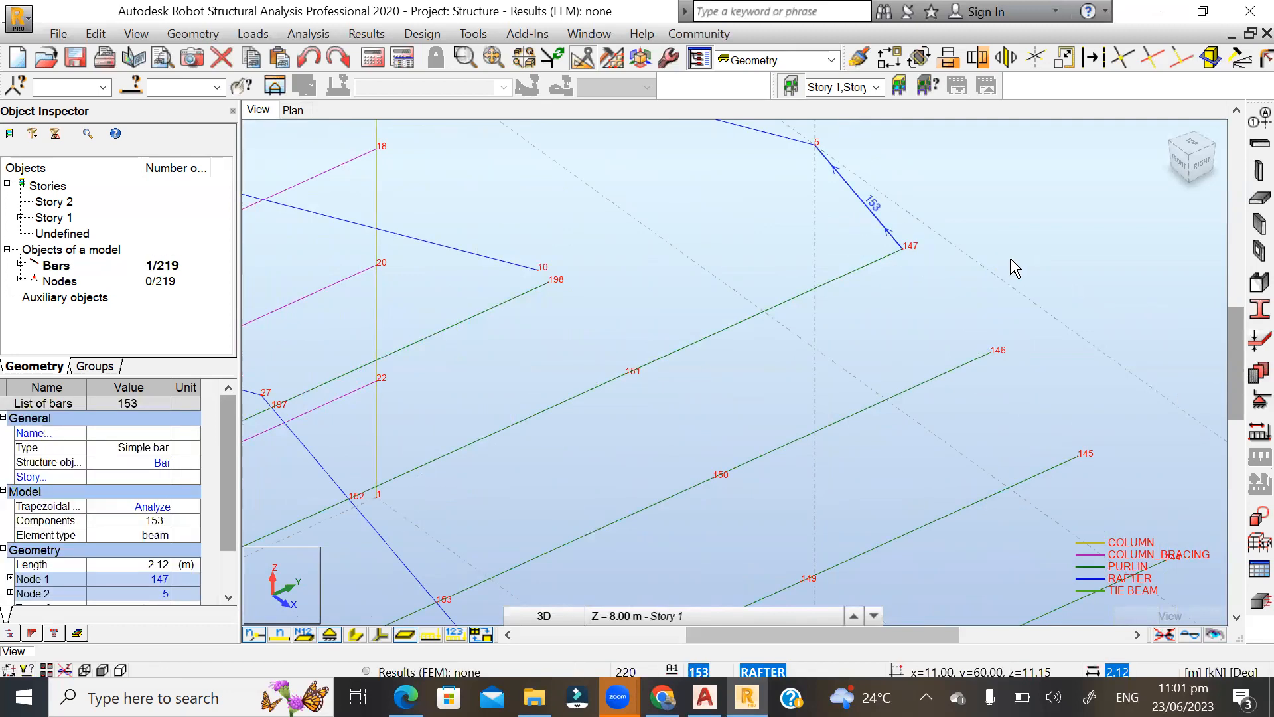
pyautogui.press('Delete')
# Delete the long rafter segment and both 0.25 m end pieces between nodes 26 and 27.
pyautogui.scroll(-1, 1032, 255)
pyautogui.scroll(-1, 929, 246)
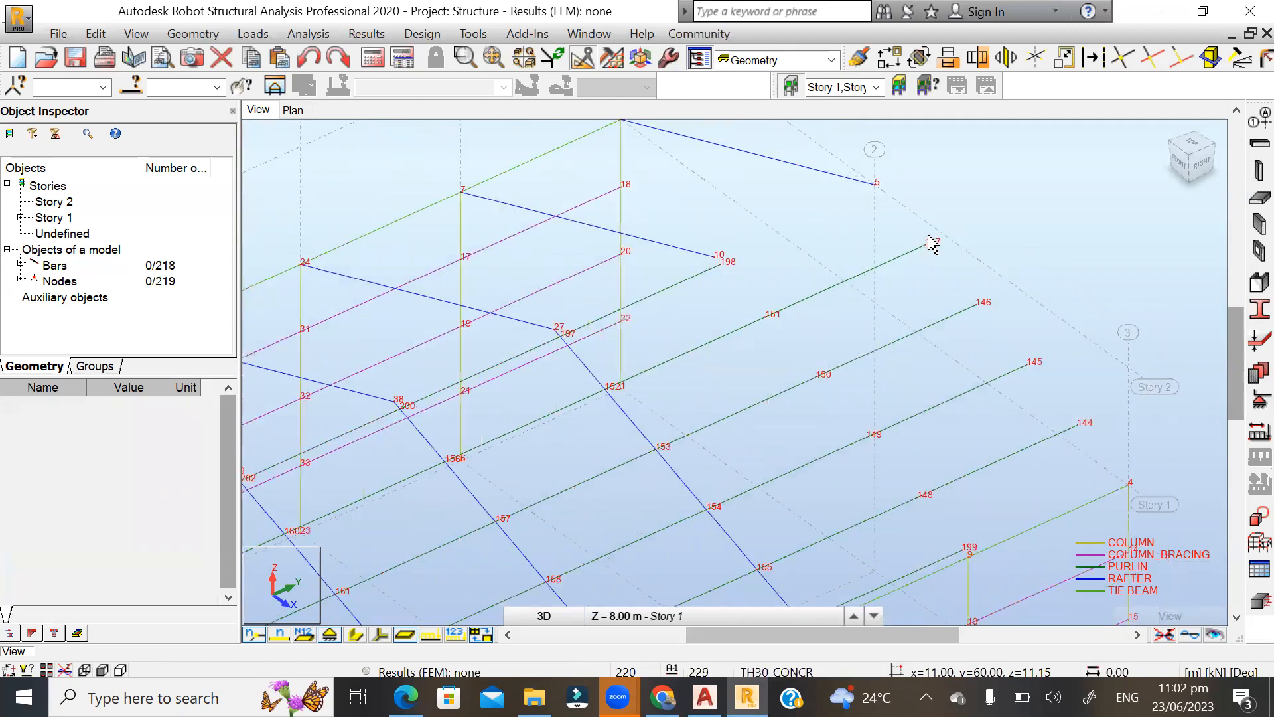
pyautogui.scroll(1, 537, 401)
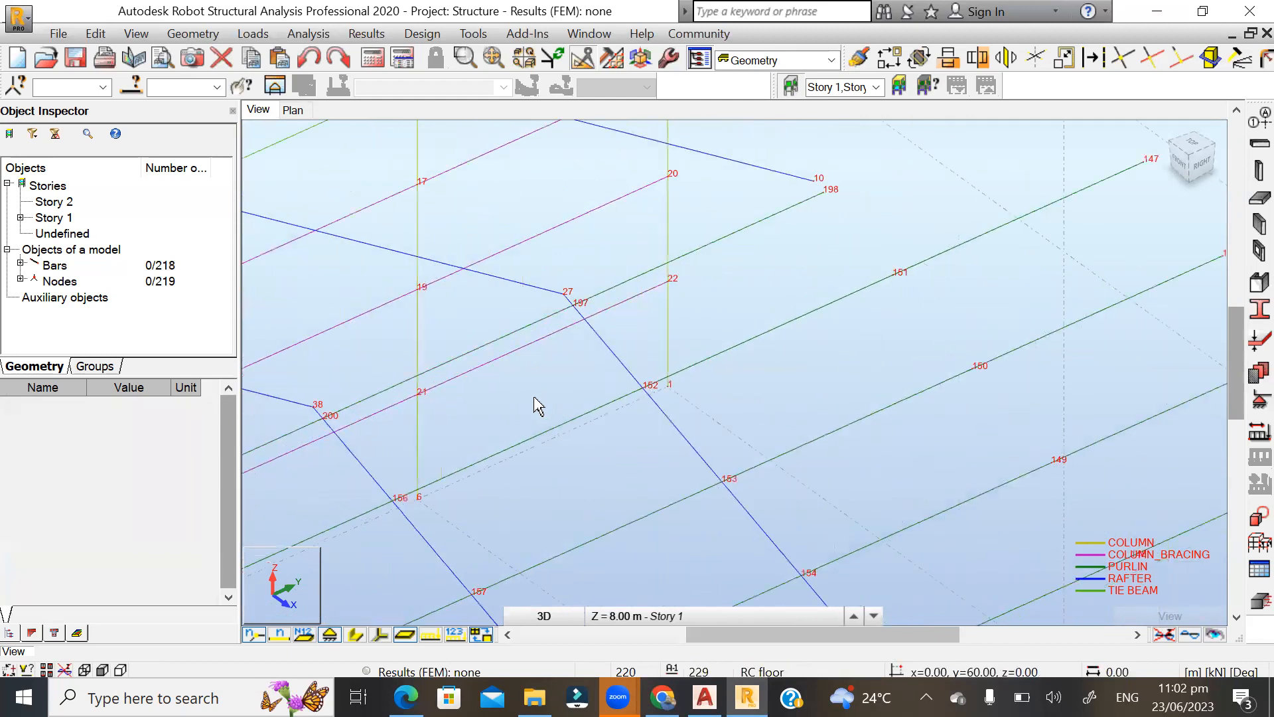
pyautogui.click(602, 349)
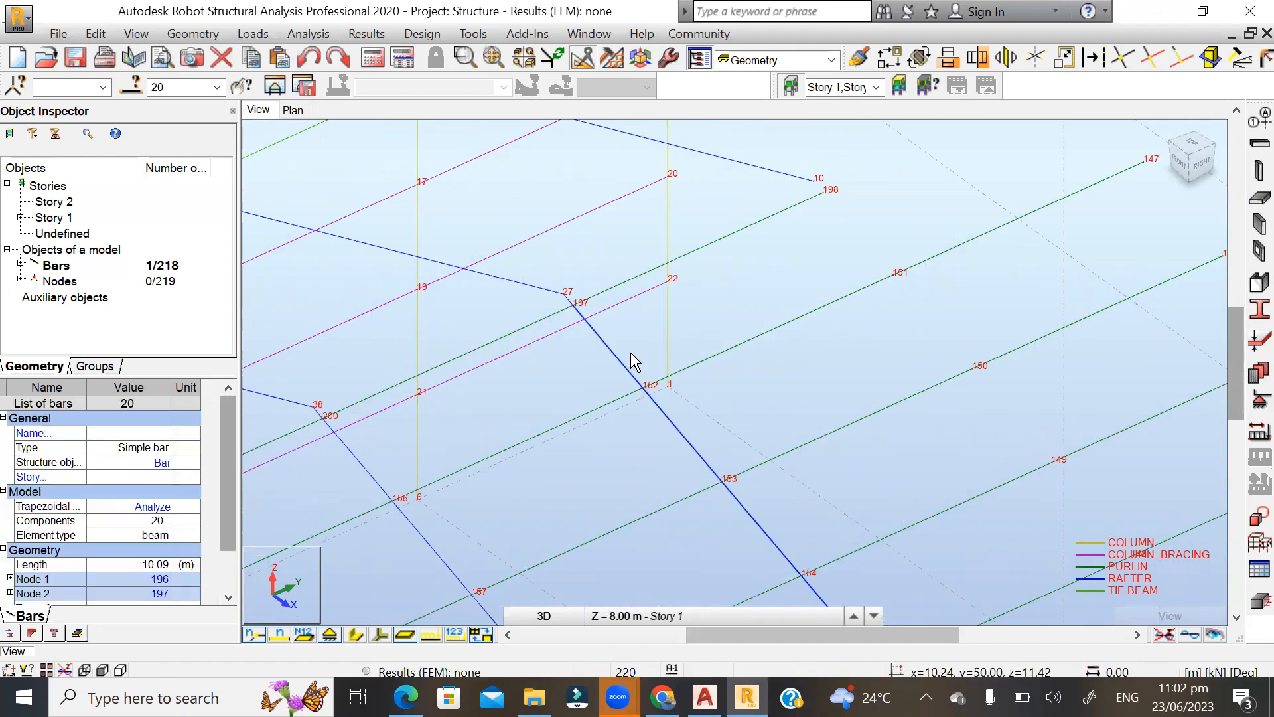
pyautogui.press('Delete')
pyautogui.scroll(1, 534, 298)
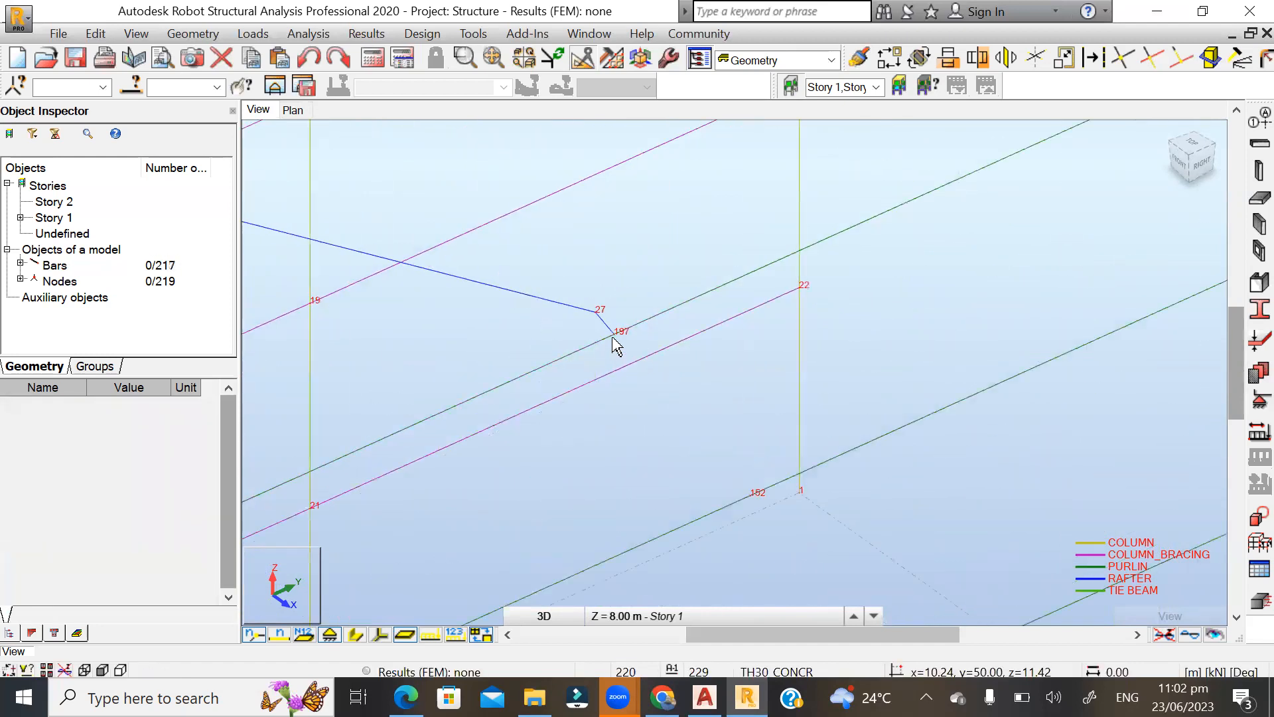
pyautogui.click(569, 343)
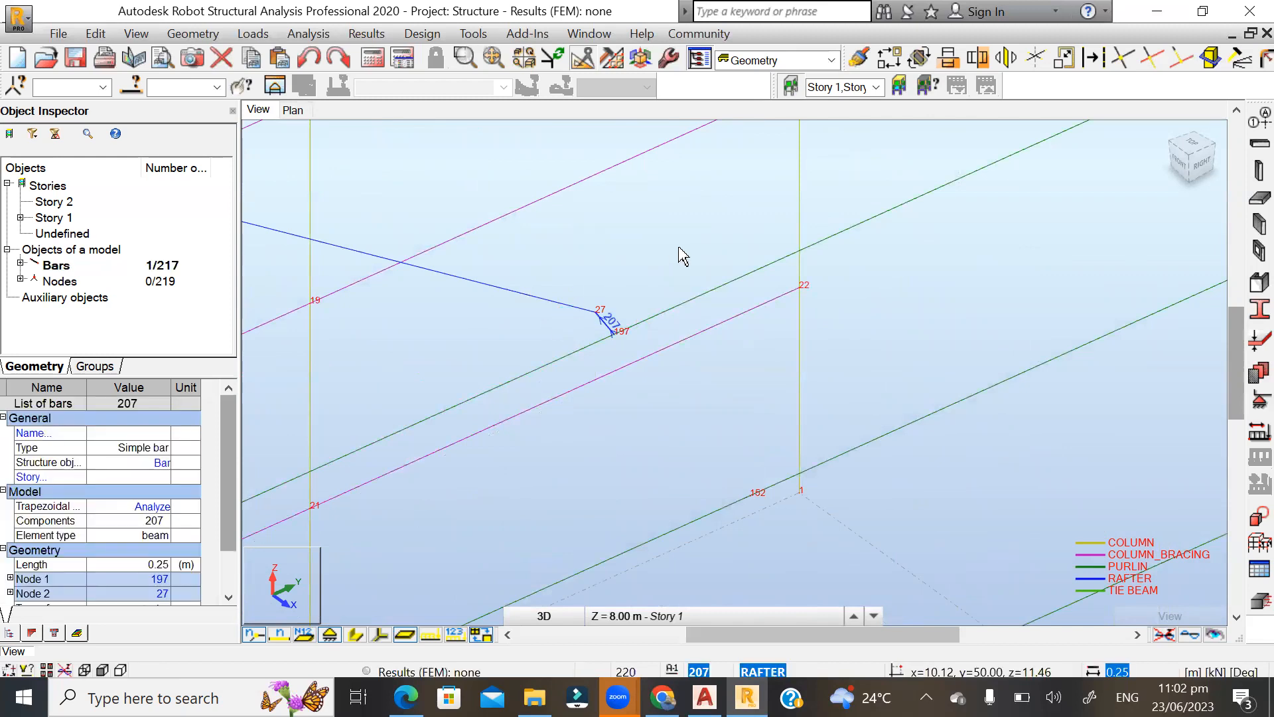
pyautogui.press('Delete')
pyautogui.scroll(-1, 603, 176)
pyautogui.scroll(-4, 620, 284)
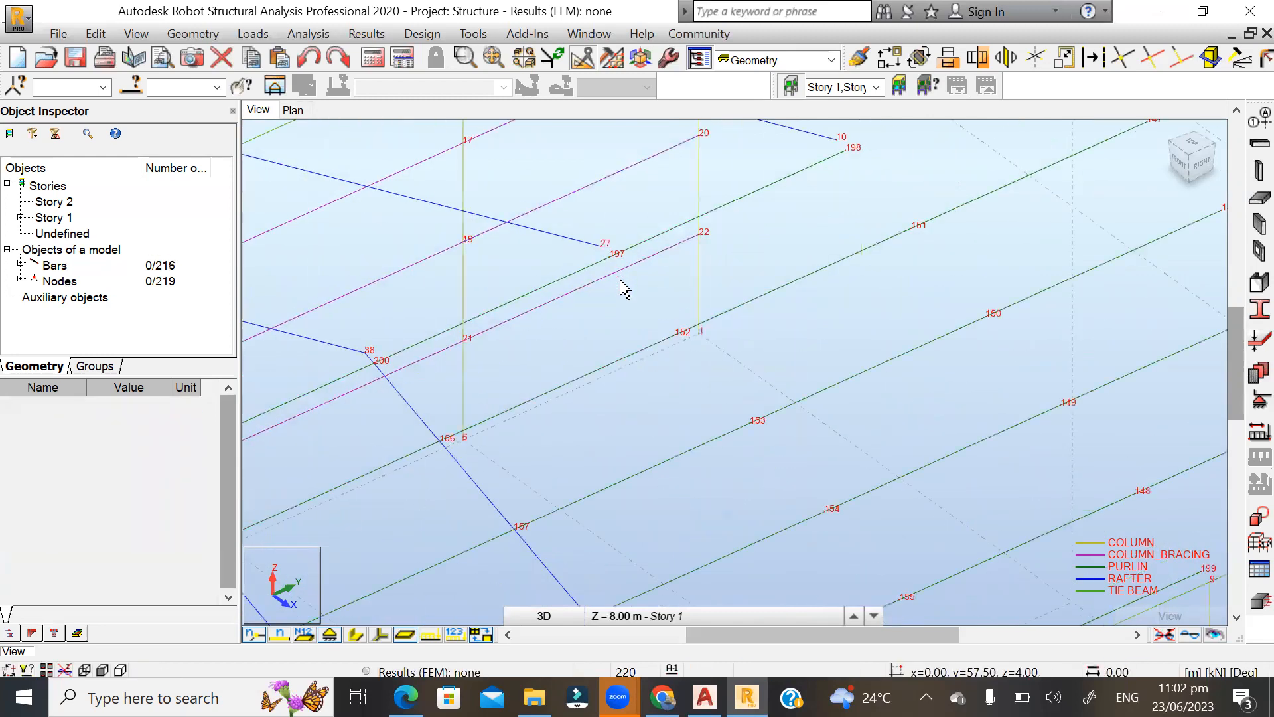
pyautogui.scroll(5, 781, 465)
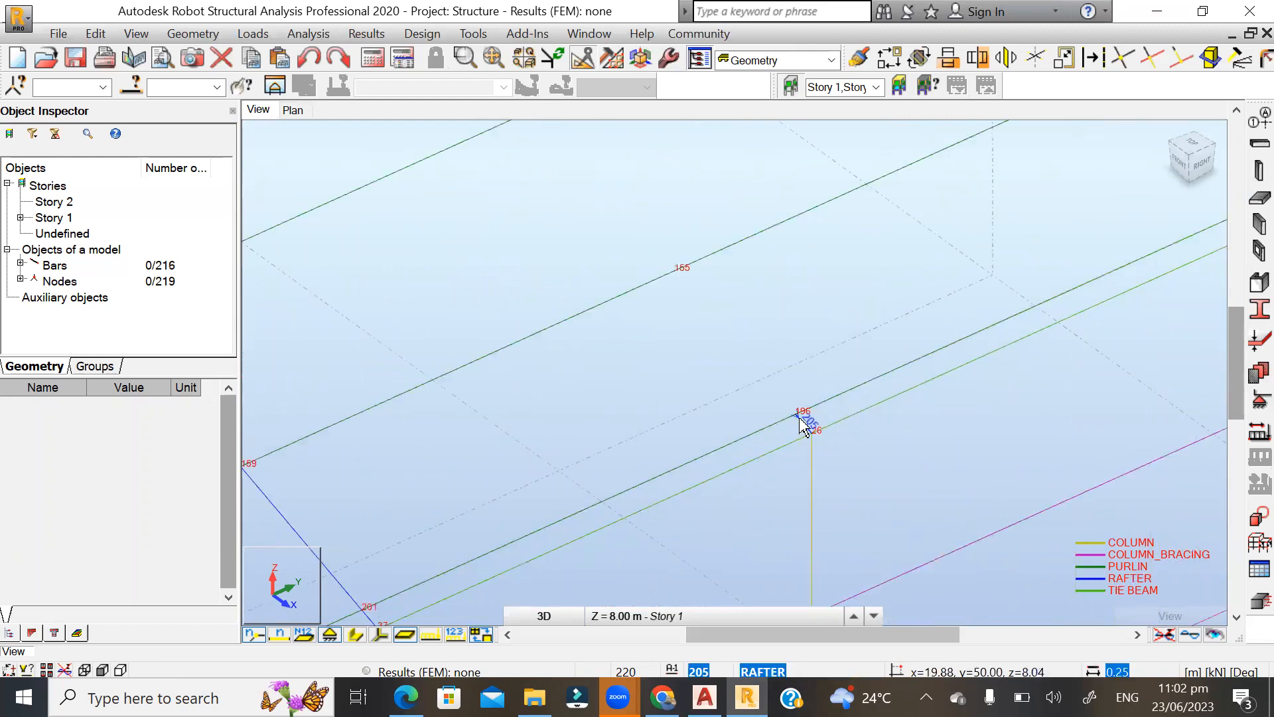
pyautogui.press('Delete')
# Copy the undivided rafter between nodes 37 and 38 once by translation from node 37 to node 26.
pyautogui.scroll(-1, 983, 447)
pyautogui.scroll(-1, 983, 447)
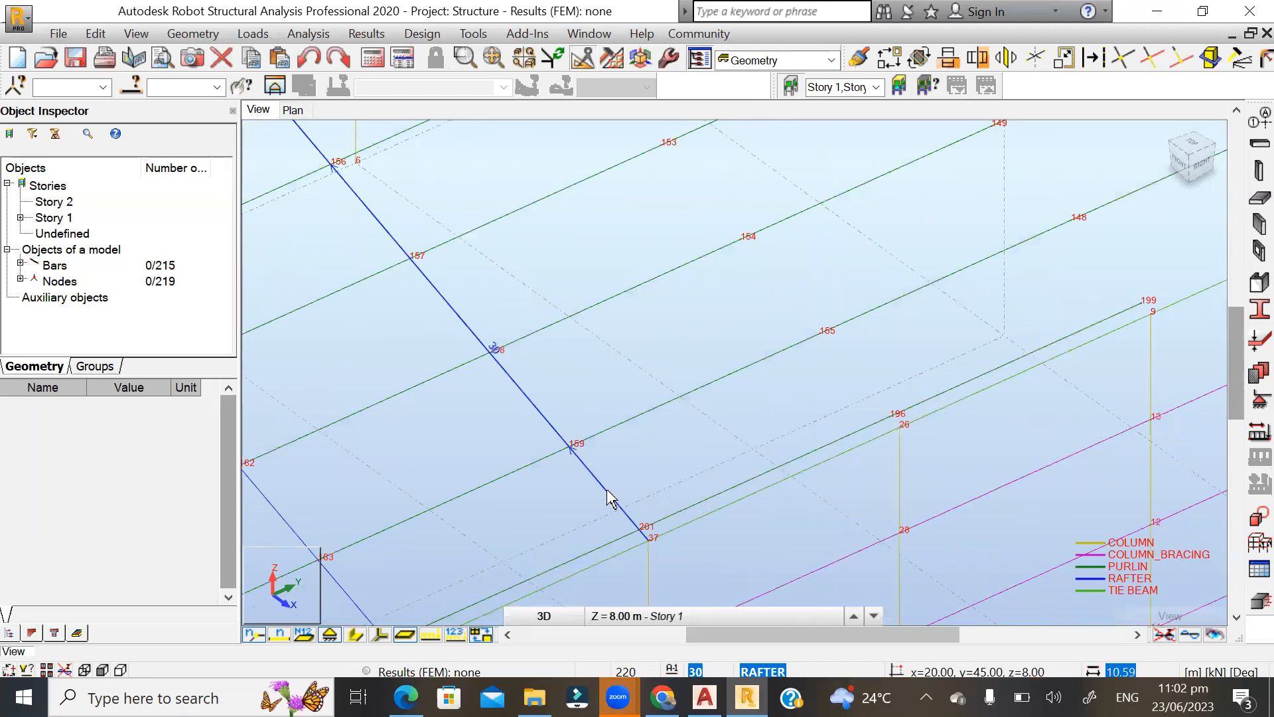
pyautogui.click(612, 498)
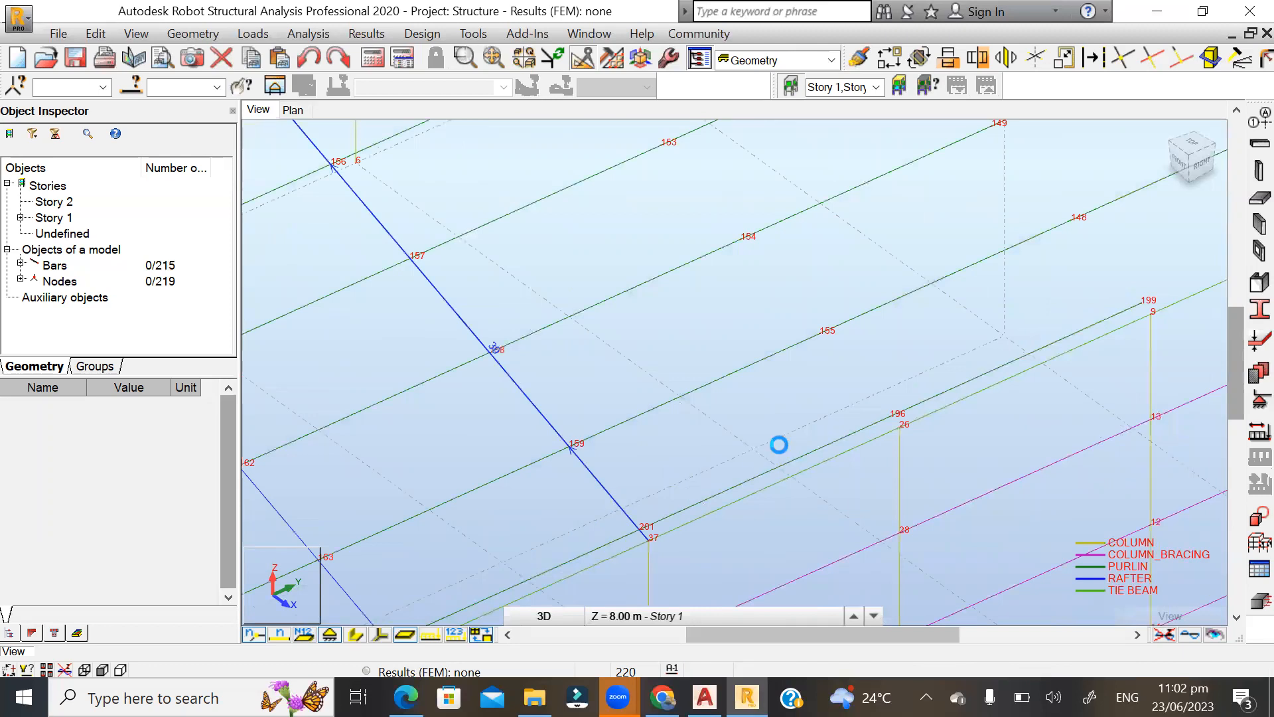
pyautogui.click(888, 60)
pyautogui.scroll(1, 642, 582)
pyautogui.scroll(2, 641, 576)
pyautogui.click(641, 490)
pyautogui.scroll(-3, 524, 546)
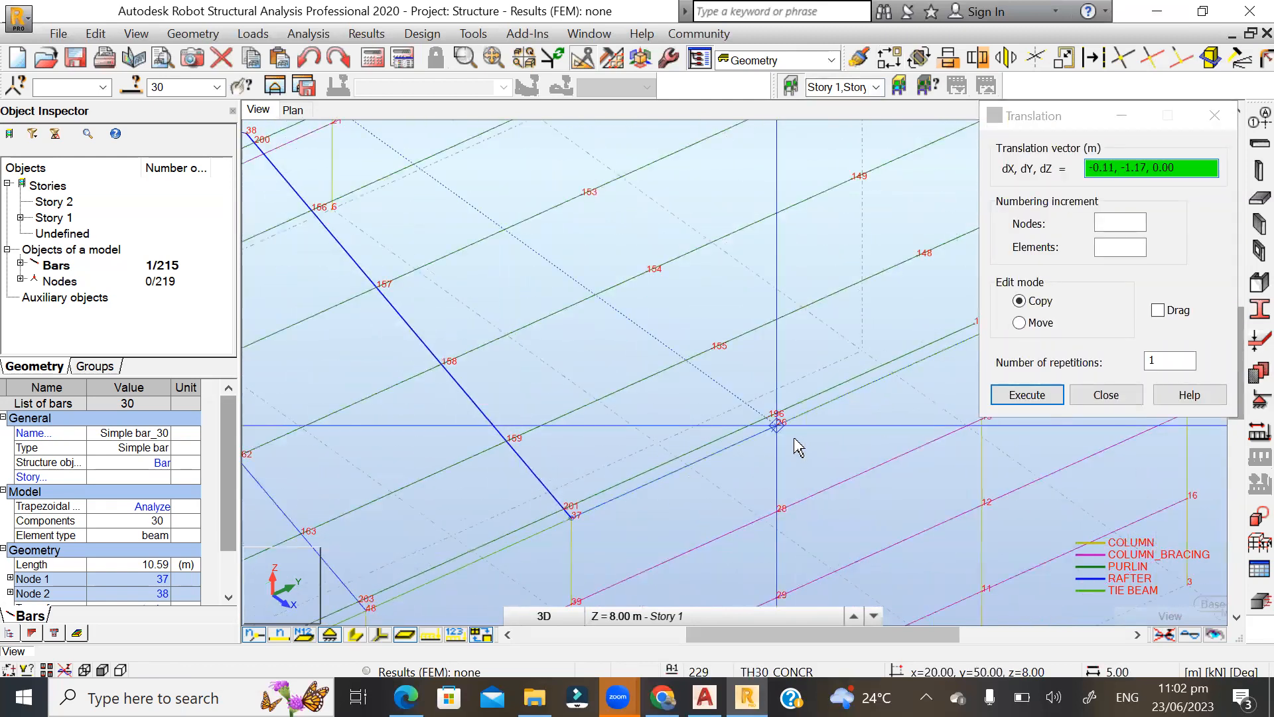
pyautogui.scroll(1, 798, 448)
pyautogui.click(766, 416)
# Copy the continuous rafter by translation from node 26 to node 9, and again from node 9 to end-frame node 4.
pyautogui.scroll(-3, 763, 418)
pyautogui.scroll(3, 788, 450)
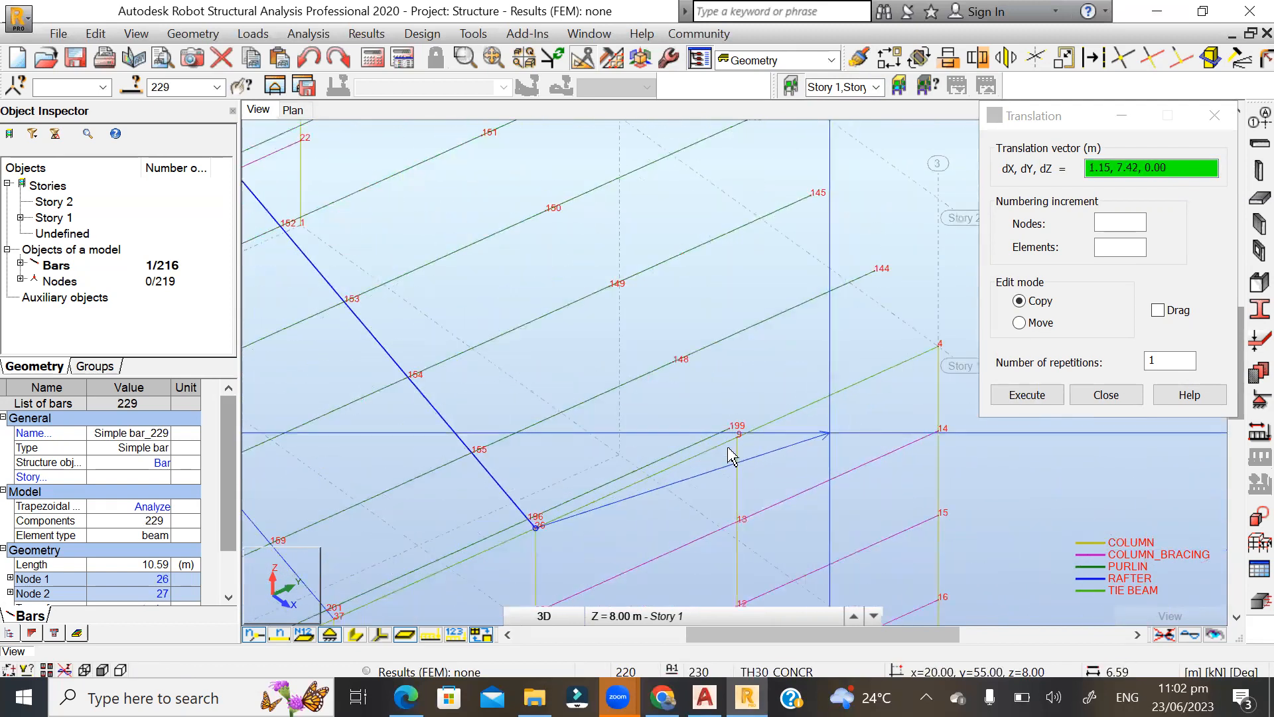
pyautogui.click(742, 433)
pyautogui.scroll(-3, 558, 509)
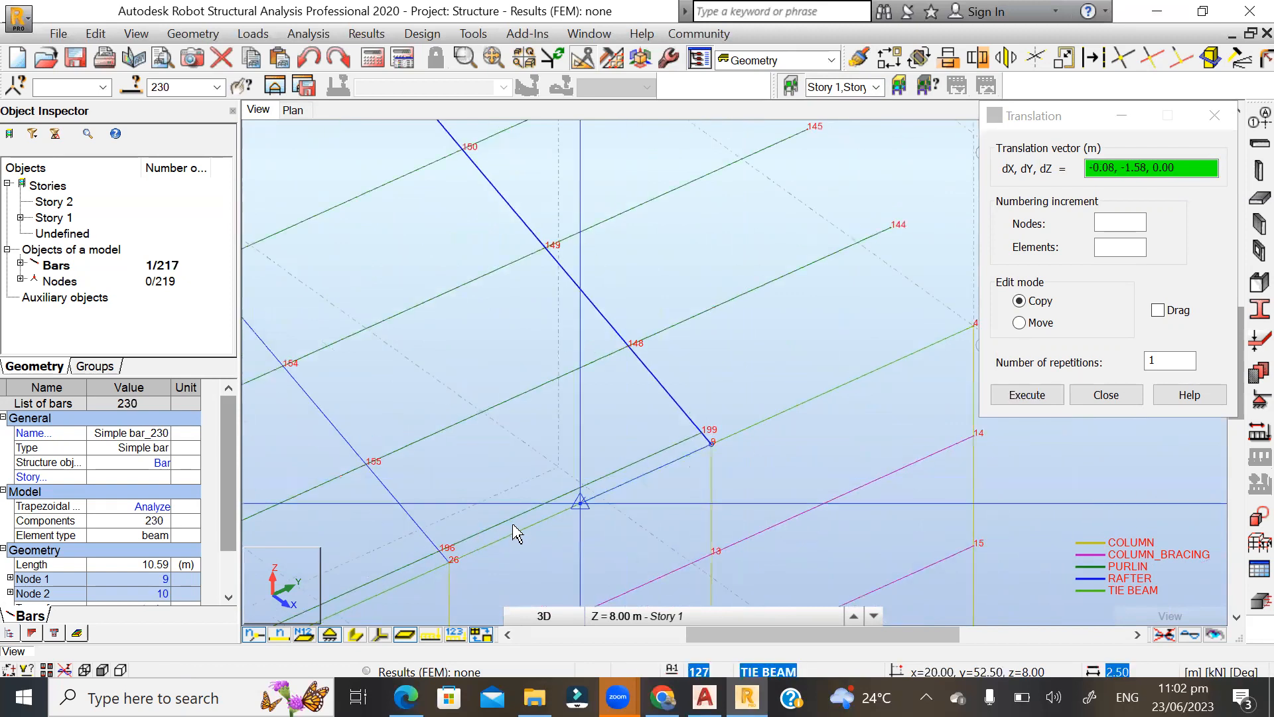
pyautogui.scroll(3, 881, 374)
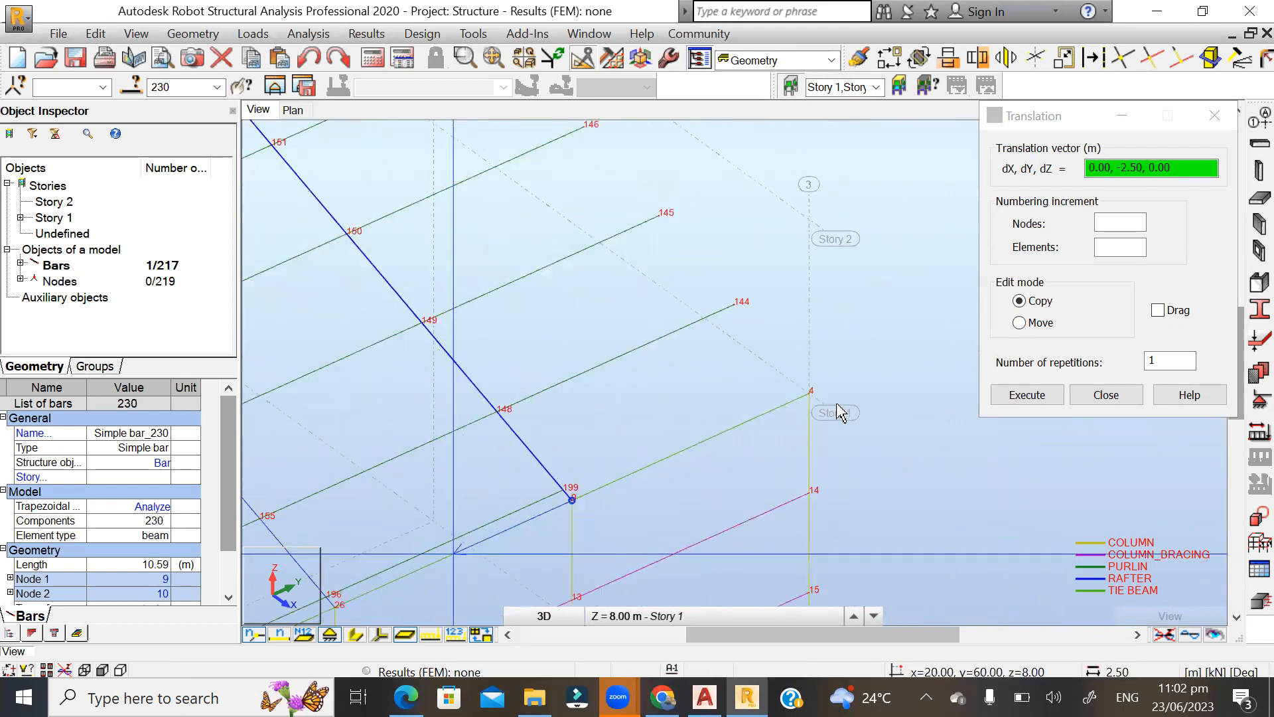
pyautogui.click(803, 392)
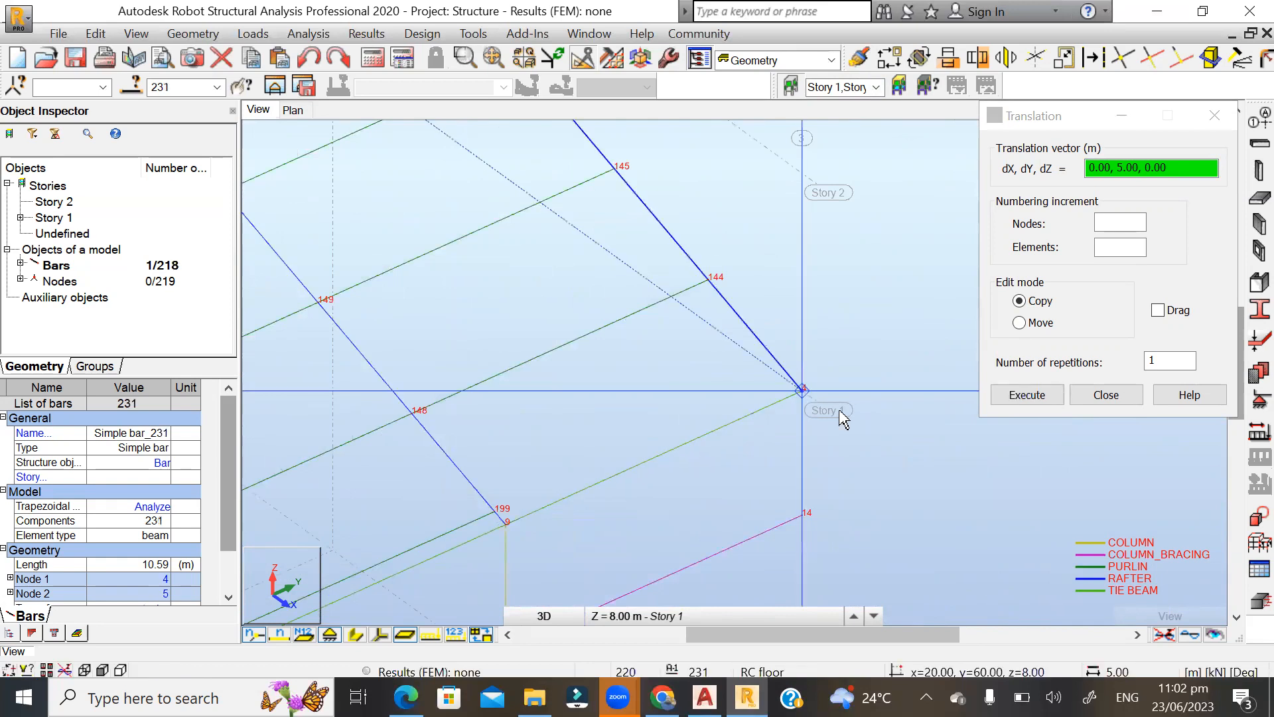
pyautogui.click(1089, 395)
pyautogui.click(1039, 408)
pyautogui.scroll(-1, 1062, 418)
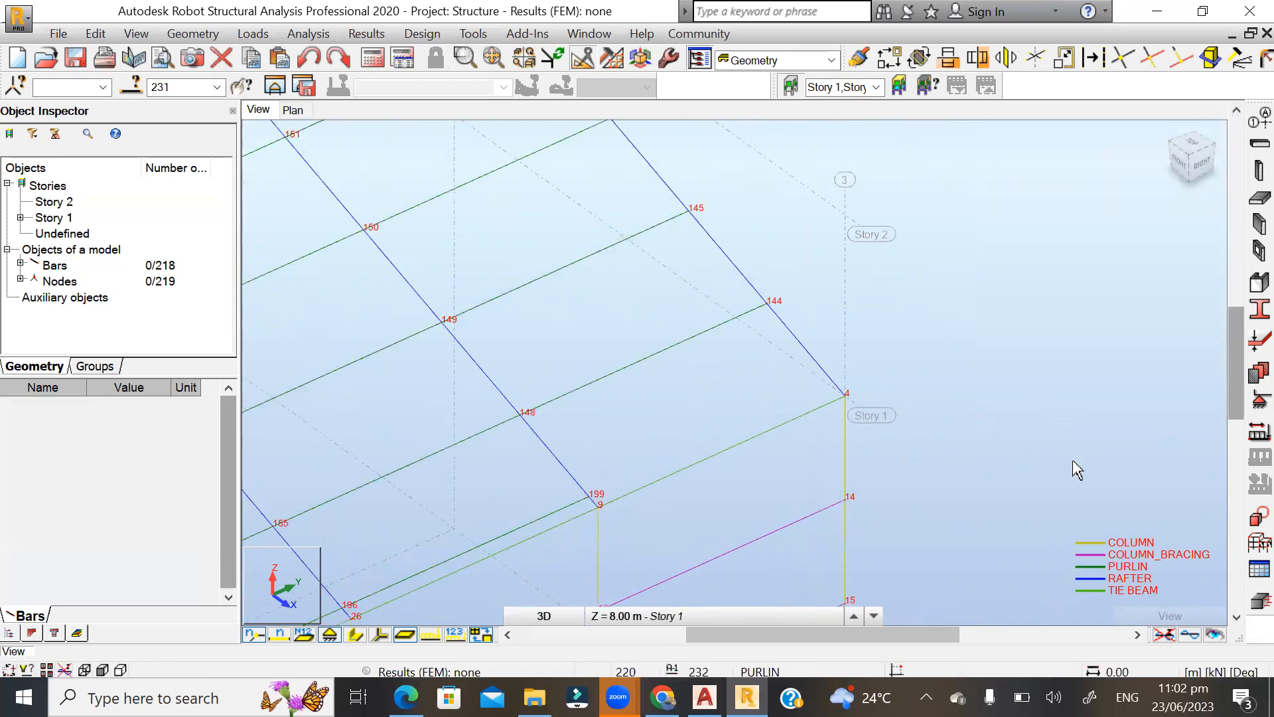
# Copy the eave and ridge purlins of the bay beside the end bay once, from node 9 to node 4, with vector 0.00, 5.00, 0.00.
pyautogui.scroll(-4, 1077, 469)
pyautogui.scroll(1, 803, 305)
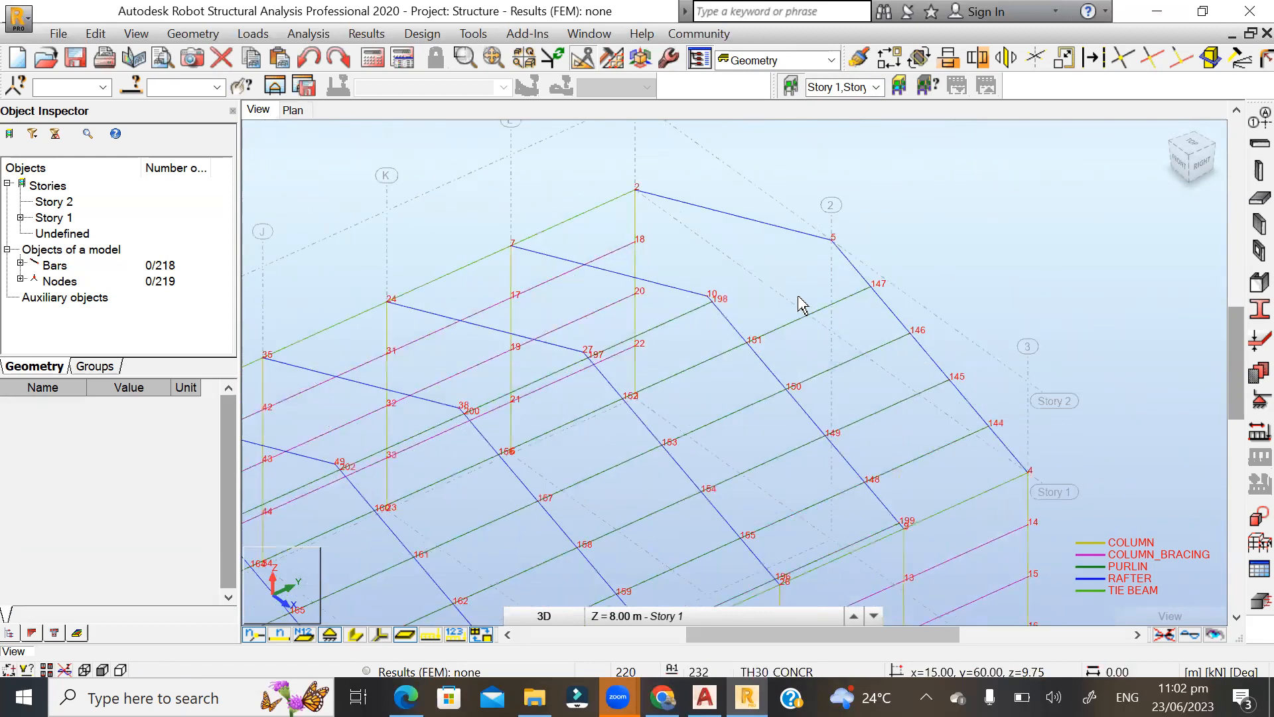
pyautogui.scroll(1, 802, 305)
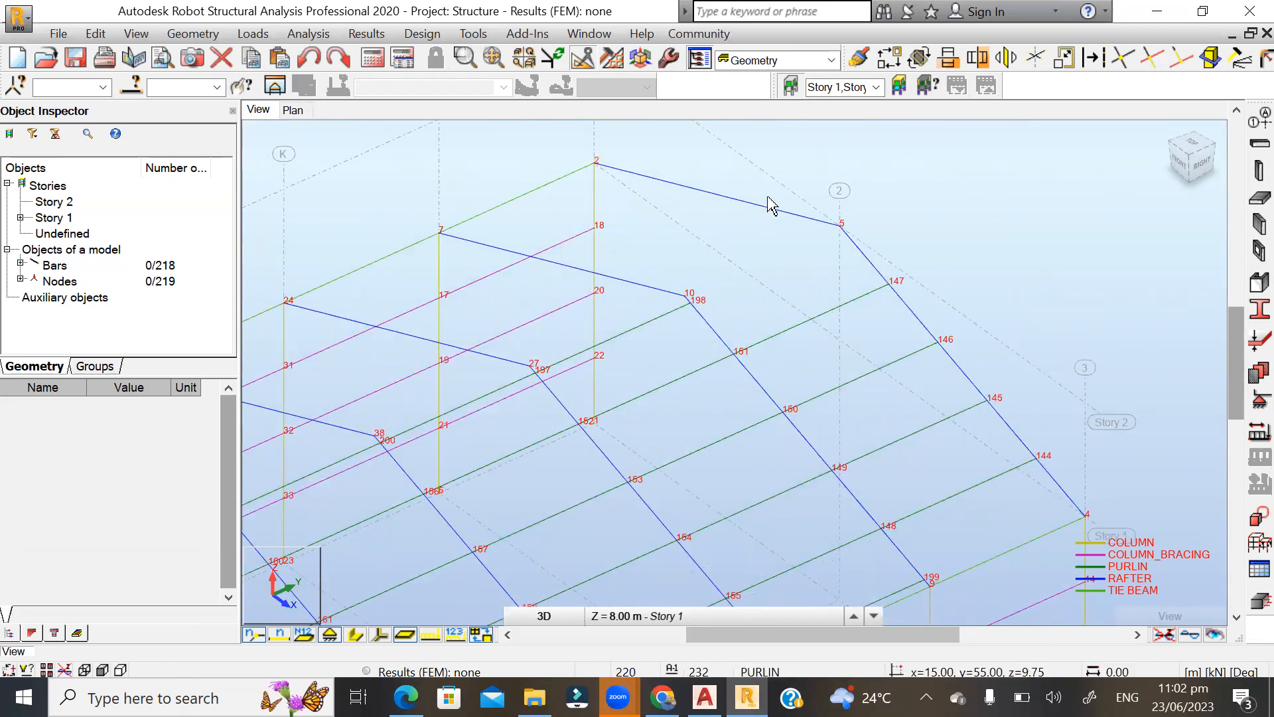
pyautogui.scroll(2, 769, 205)
pyautogui.scroll(-2, 768, 198)
pyautogui.scroll(2, 873, 493)
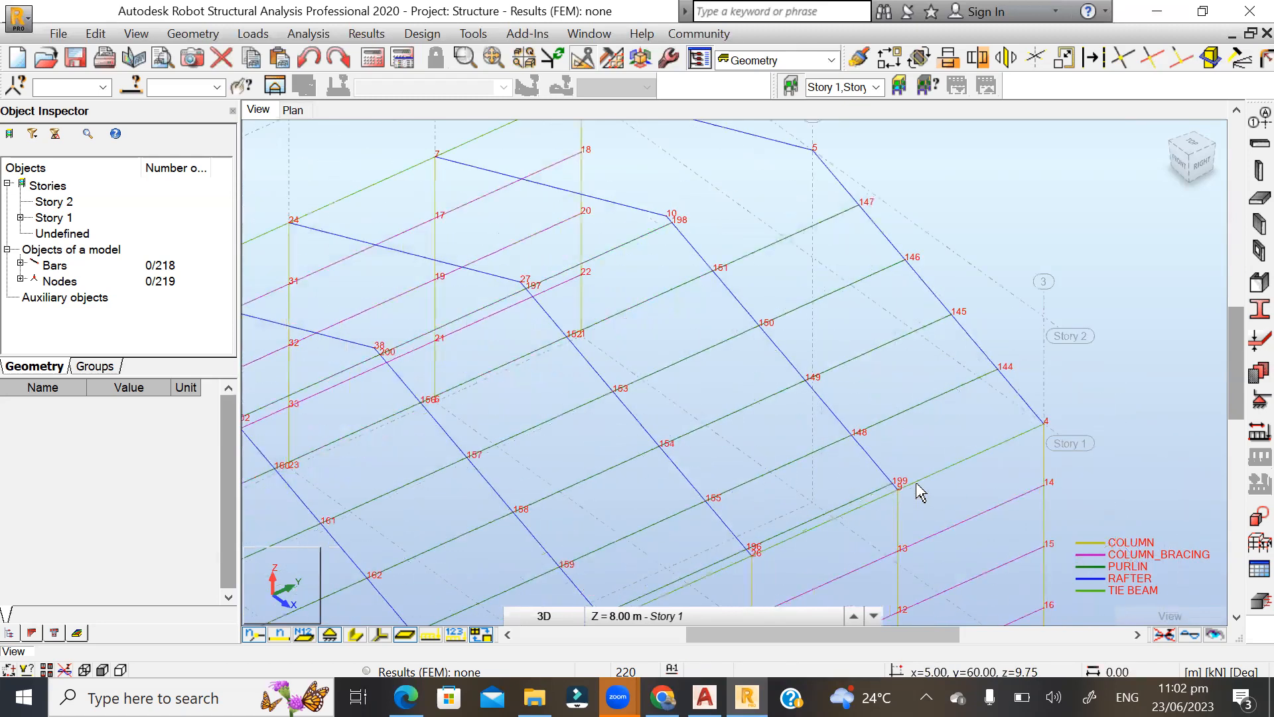
pyautogui.click(850, 510)
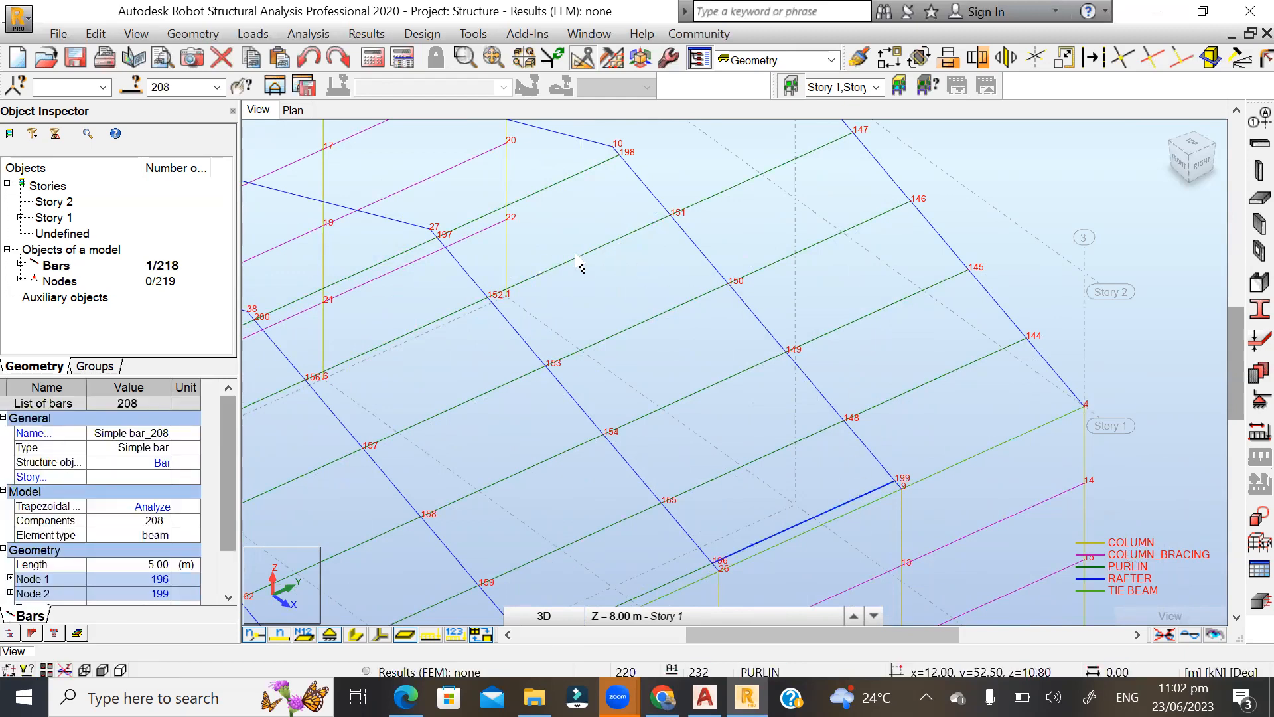
pyautogui.scroll(-3, 854, 401)
pyautogui.scroll(1, 676, 211)
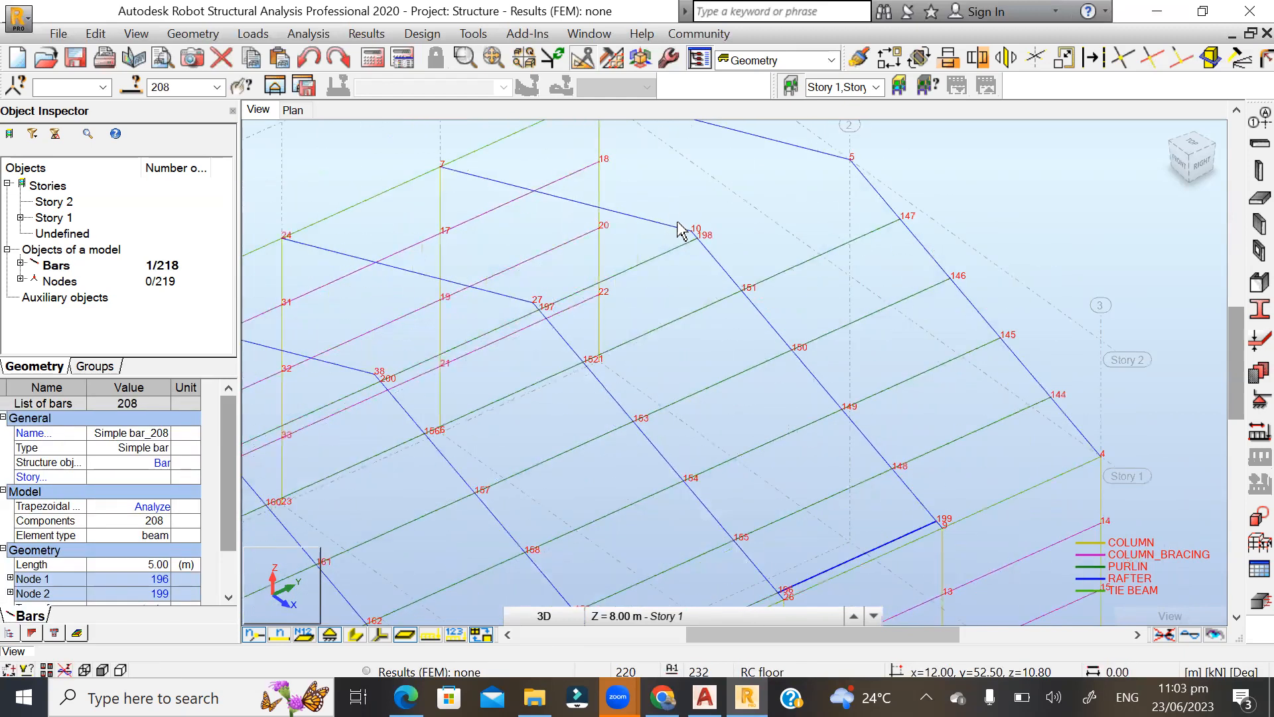
pyautogui.keyDown('ctrl'); pyautogui.click(668, 262); pyautogui.keyUp('ctrl')
pyautogui.click(889, 59)
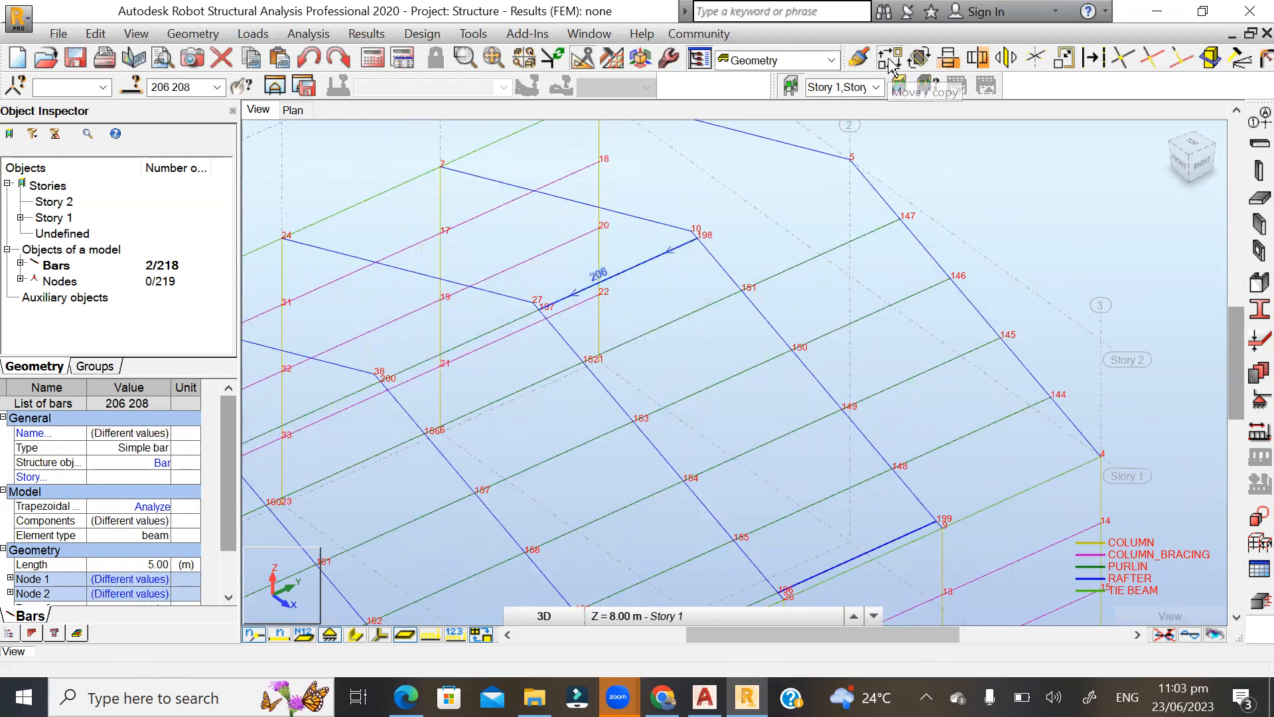
pyautogui.scroll(4, 902, 528)
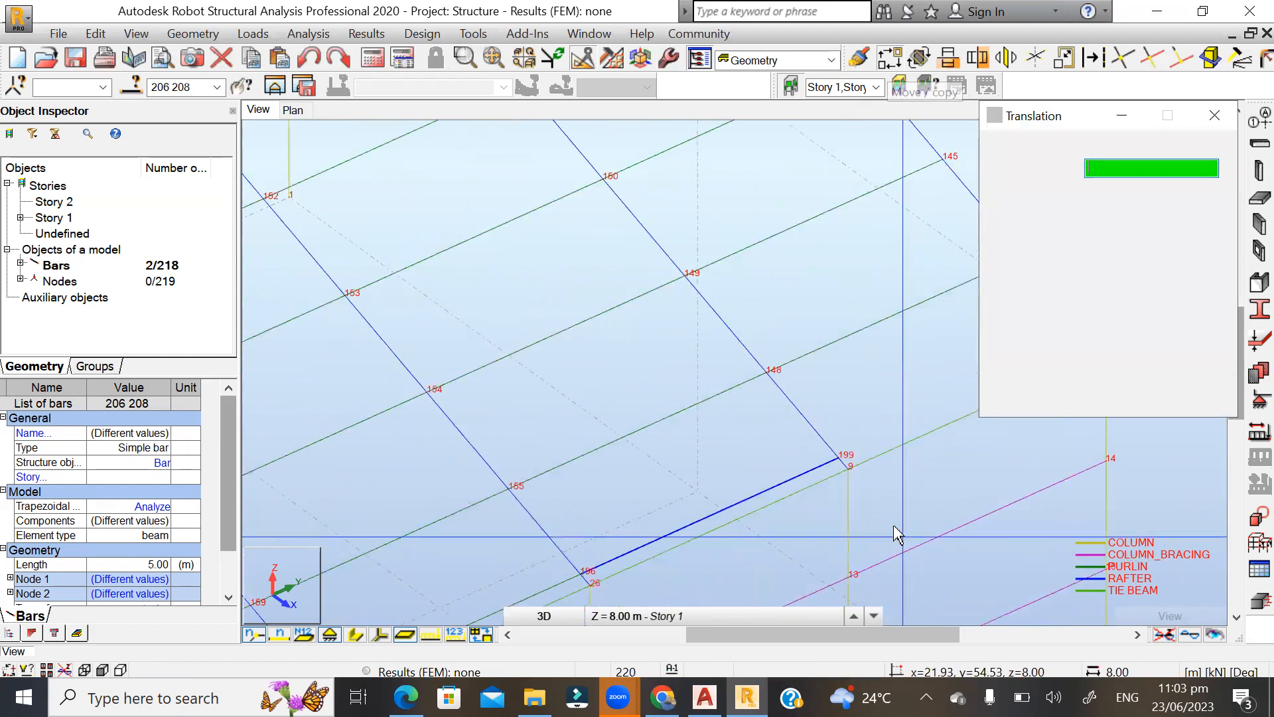
pyautogui.click(837, 455)
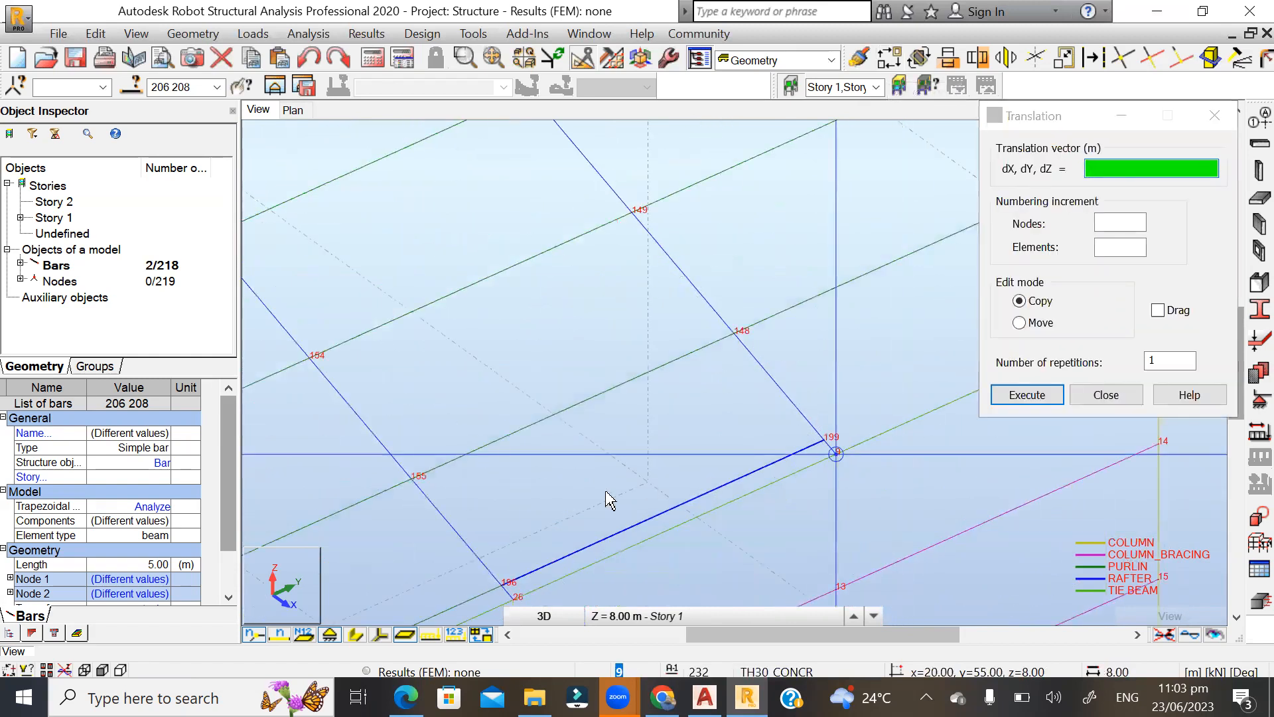
pyautogui.scroll(-2, 547, 527)
pyautogui.scroll(-1, 789, 465)
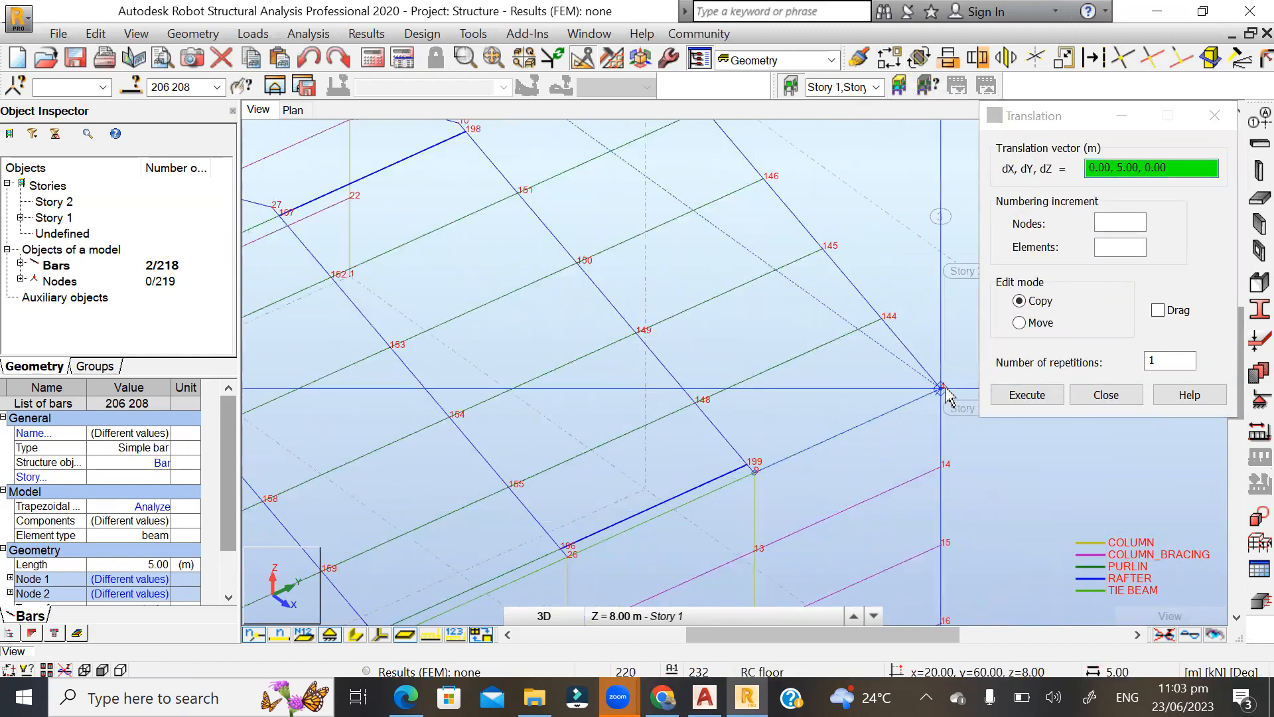
pyautogui.click(943, 391)
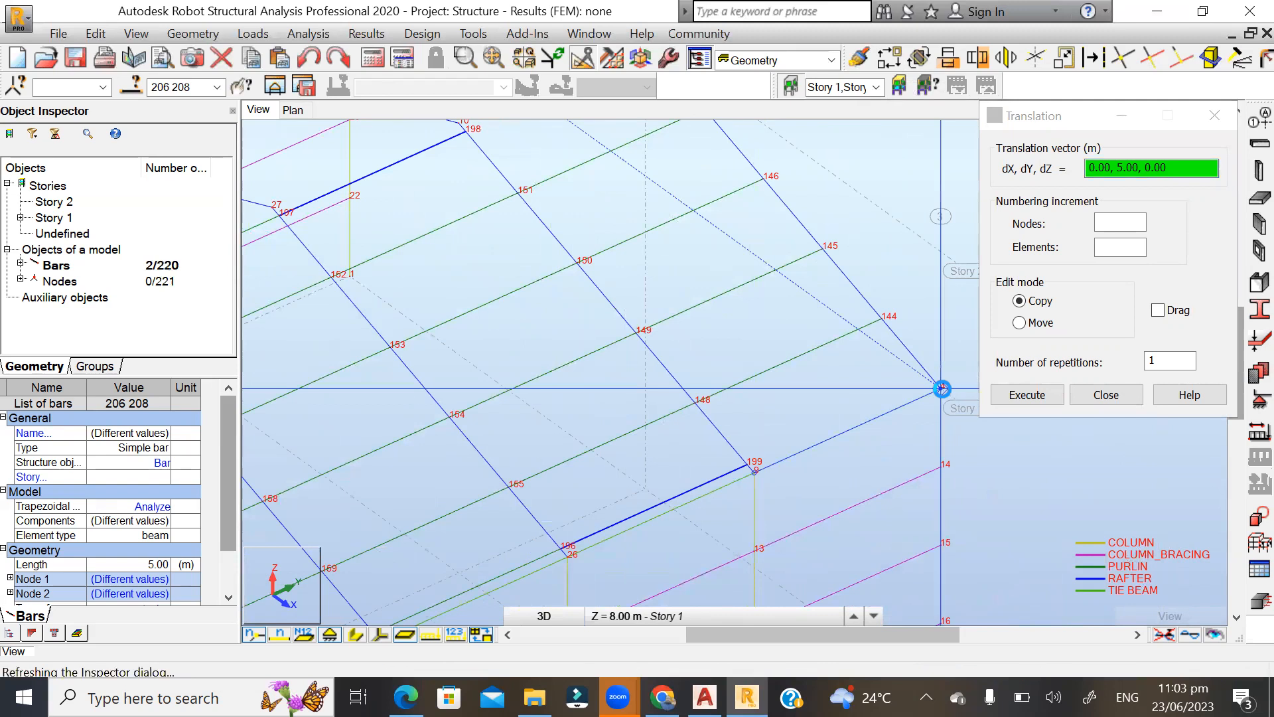
pyautogui.click(1106, 395)
pyautogui.click(1141, 471)
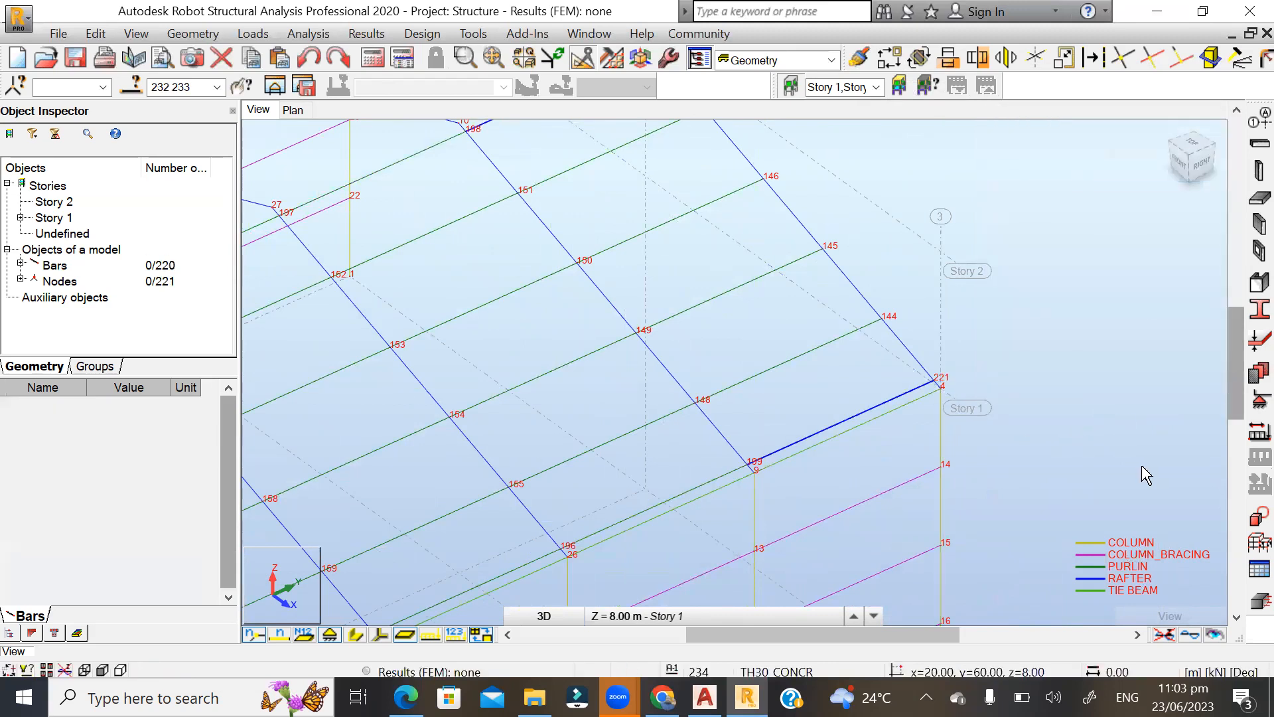
# Turn off the node numbers in the 3D view of the building.
pyautogui.scroll(-2, 1146, 475)
pyautogui.scroll(-2, 1146, 475)
pyautogui.scroll(-4, 922, 334)
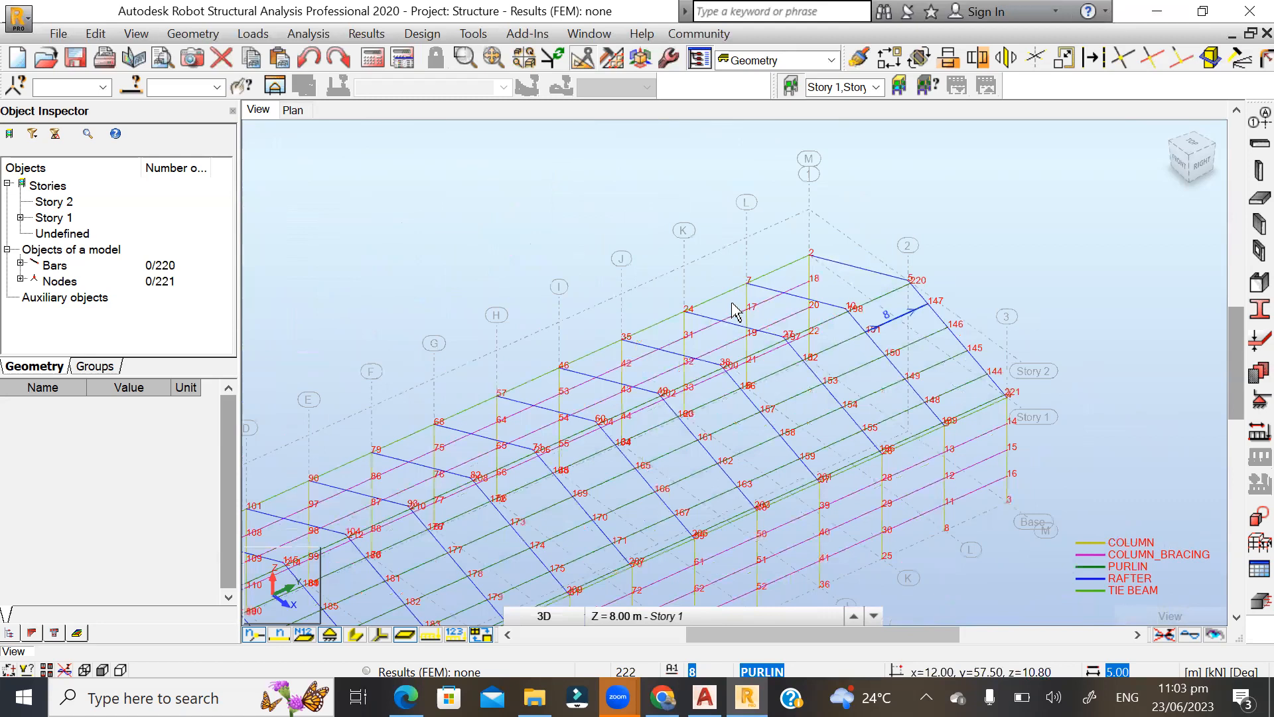
pyautogui.scroll(1, 864, 378)
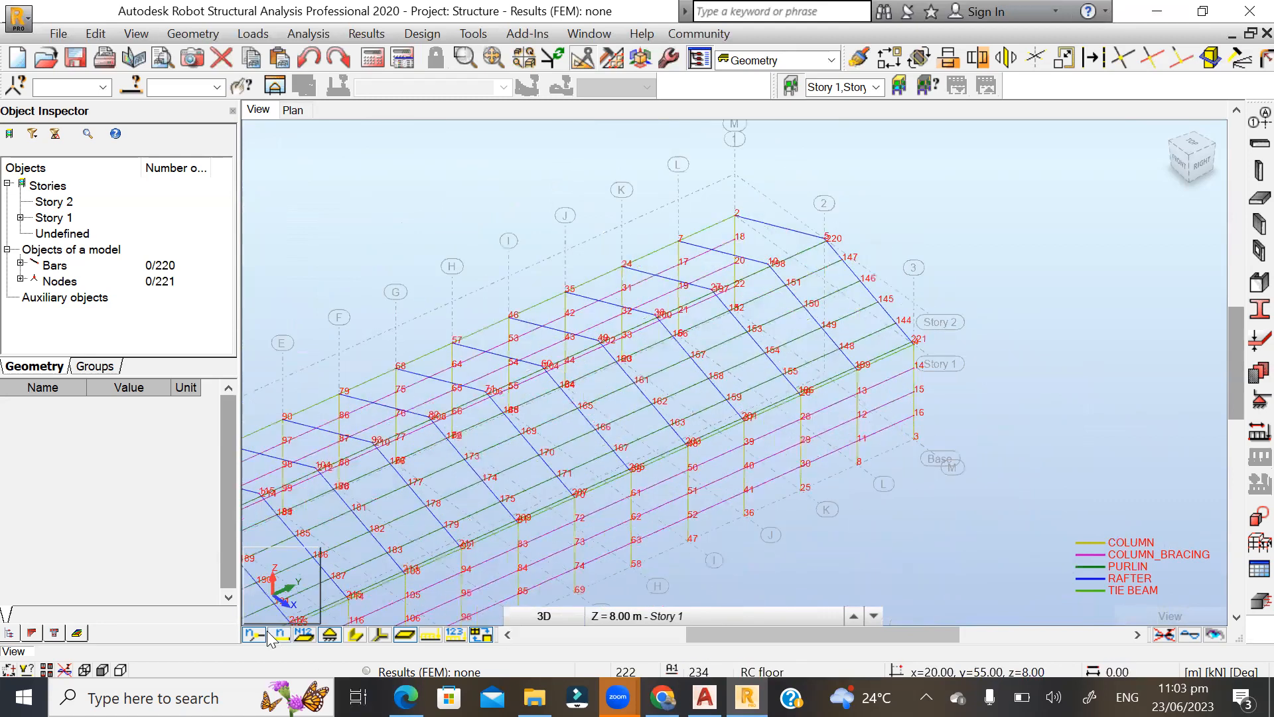
pyautogui.click(258, 636)
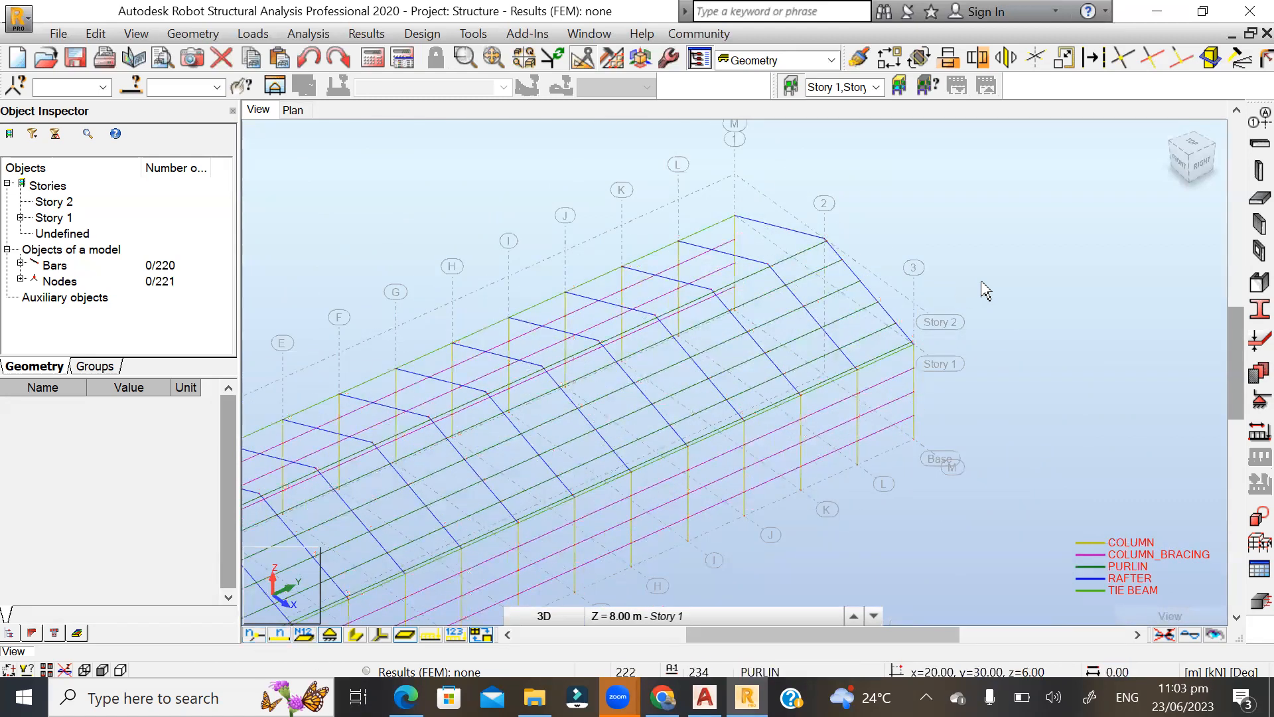
# Examine the whole frame from several sides, including the rafters and purlins of the end bay at axis M.
pyautogui.keyDown('shift'); pyautogui.moveTo(1022, 272); pyautogui.dragTo(950, 347, button='middle'); pyautogui.keyUp('shift')
pyautogui.scroll(-1, 780, 528)
pyautogui.scroll(-1, 892, 339)
pyautogui.scroll(1, 902, 309)
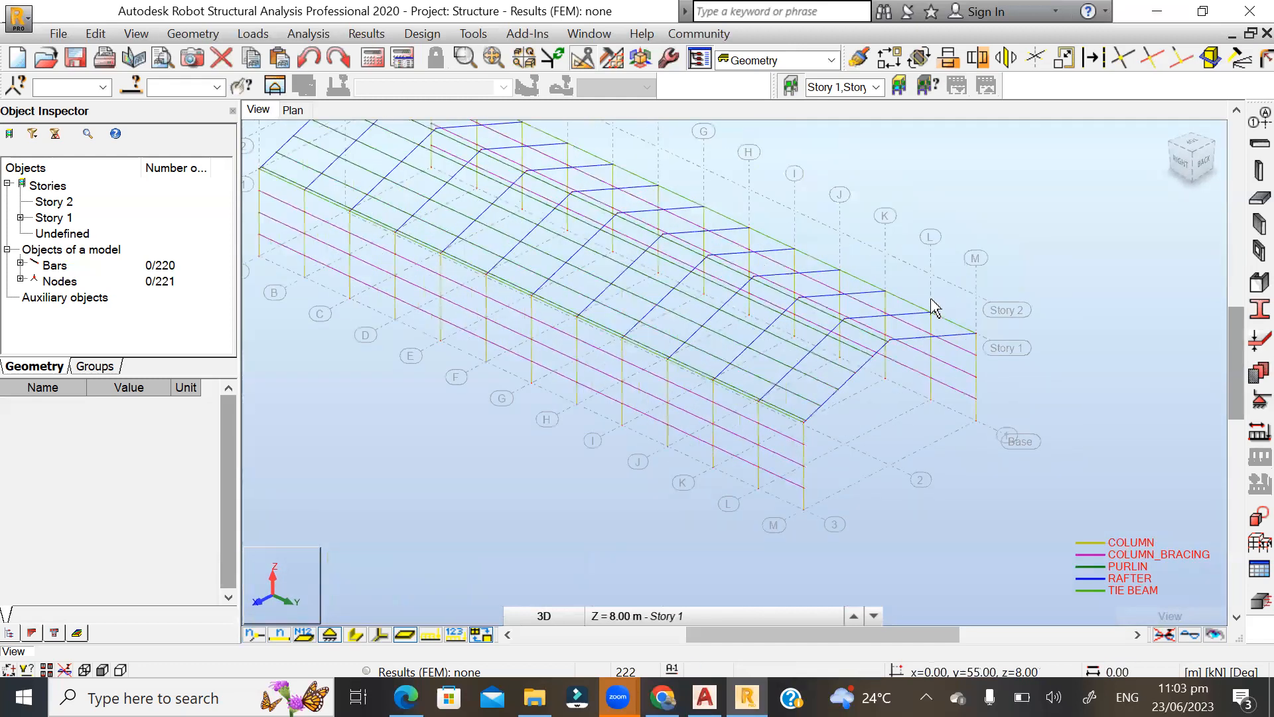
pyautogui.moveTo(1002, 285)
pyautogui.keyDown('shift'); pyautogui.mouseDown(button='middle')
pyautogui.moveTo(938, 290)
pyautogui.moveTo(1004, 285)
pyautogui.mouseUp(button='middle'); pyautogui.keyUp('shift')
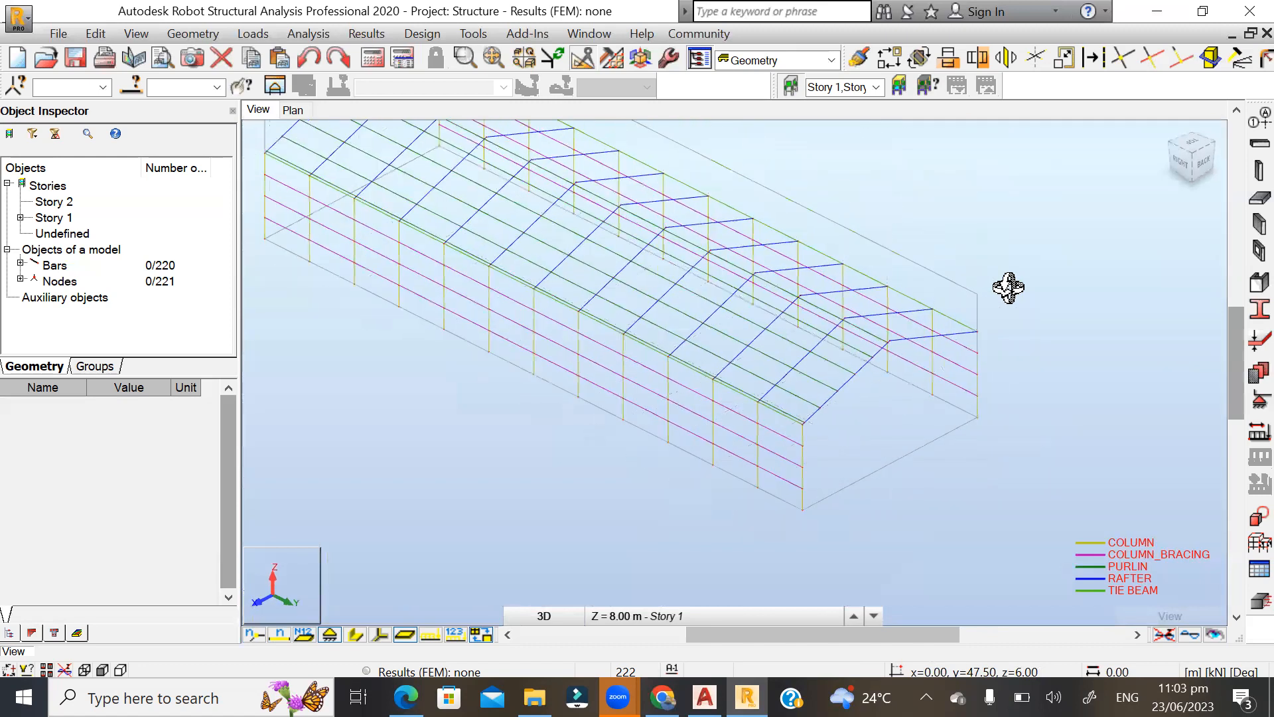
pyautogui.scroll(-2, 994, 490)
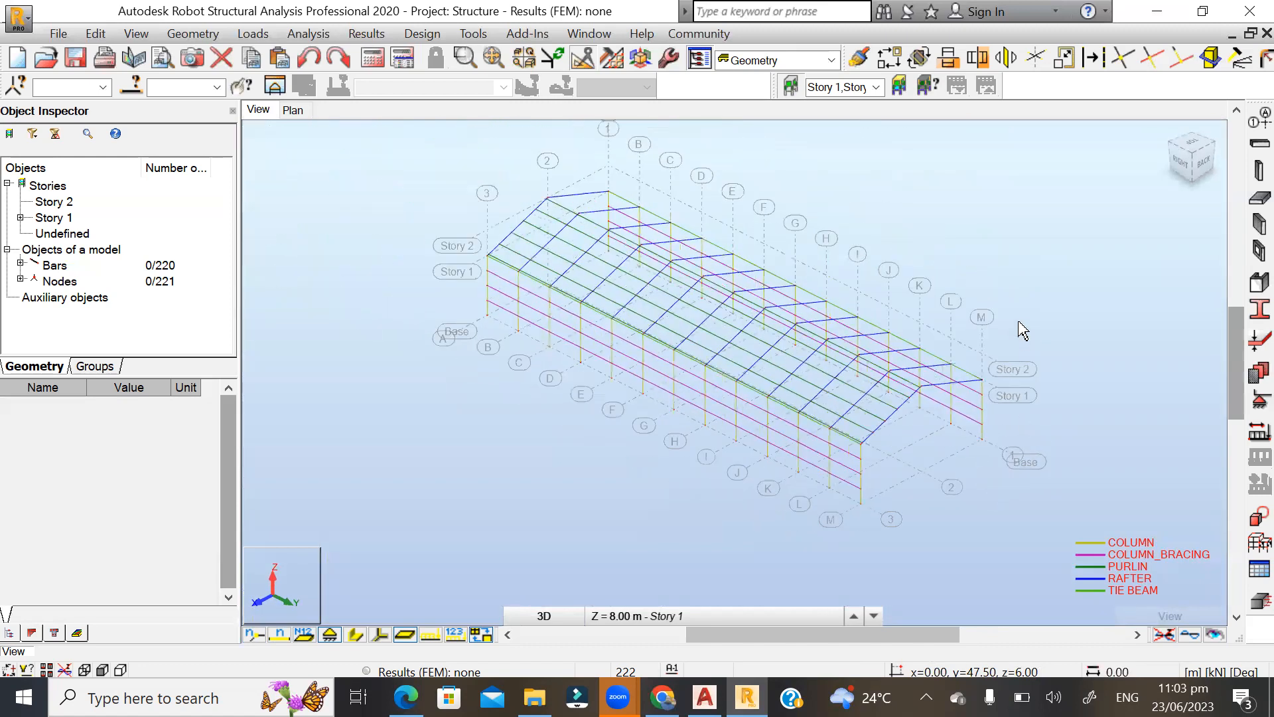
pyautogui.scroll(1, 1019, 322)
pyautogui.keyDown('shift'); pyautogui.moveTo(995, 420); pyautogui.dragTo(957, 461, button='middle'); pyautogui.keyUp('shift')
pyautogui.scroll(-1, 597, 478)
pyautogui.scroll(2, 790, 524)
pyautogui.scroll(1, 763, 529)
pyautogui.scroll(1, 763, 529)
pyautogui.scroll(1, 791, 523)
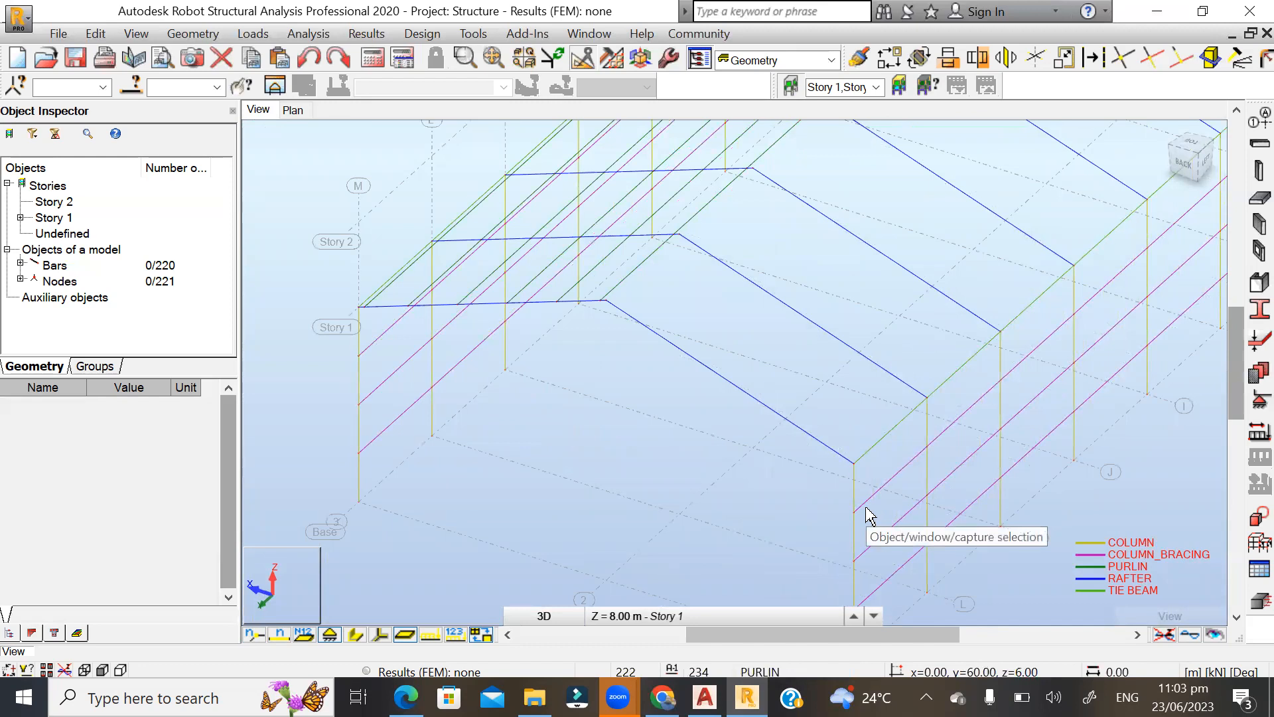
pyautogui.scroll(1, 551, 335)
pyautogui.scroll(1, 526, 261)
pyautogui.scroll(1, 512, 316)
pyautogui.scroll(2, 504, 356)
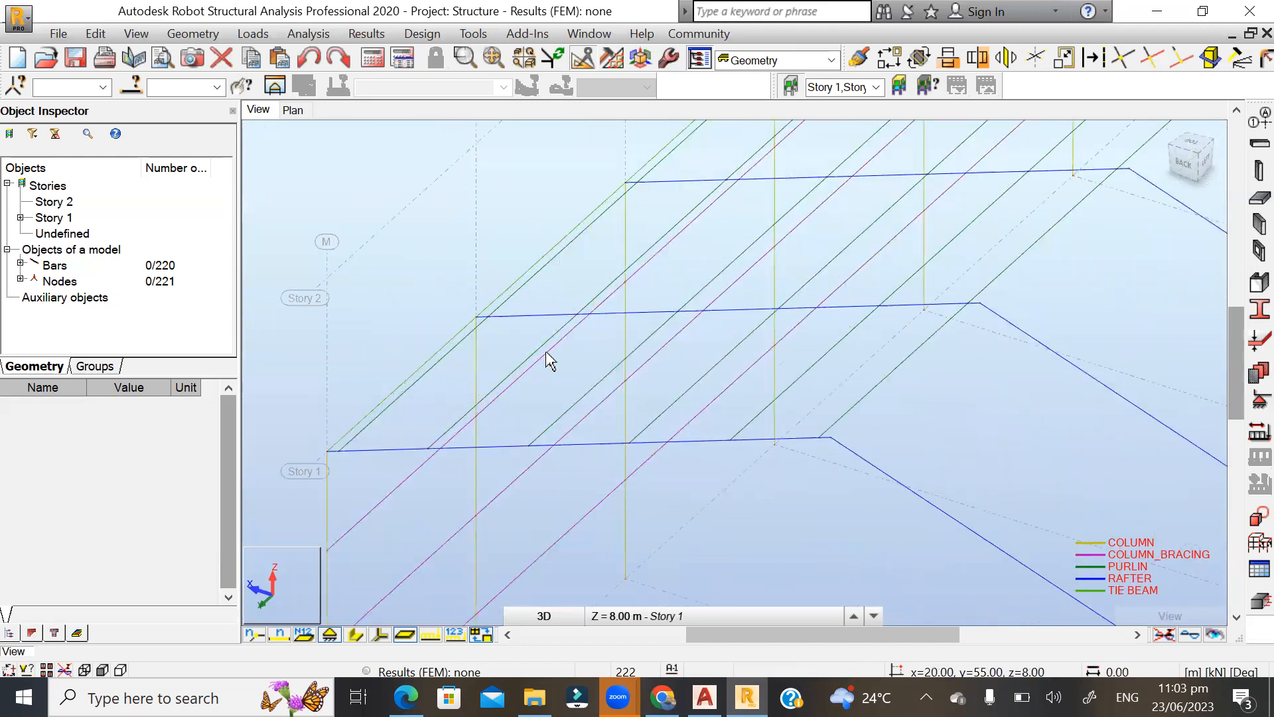
pyautogui.scroll(1, 571, 342)
pyautogui.scroll(1, 541, 358)
pyautogui.scroll(-1, 532, 356)
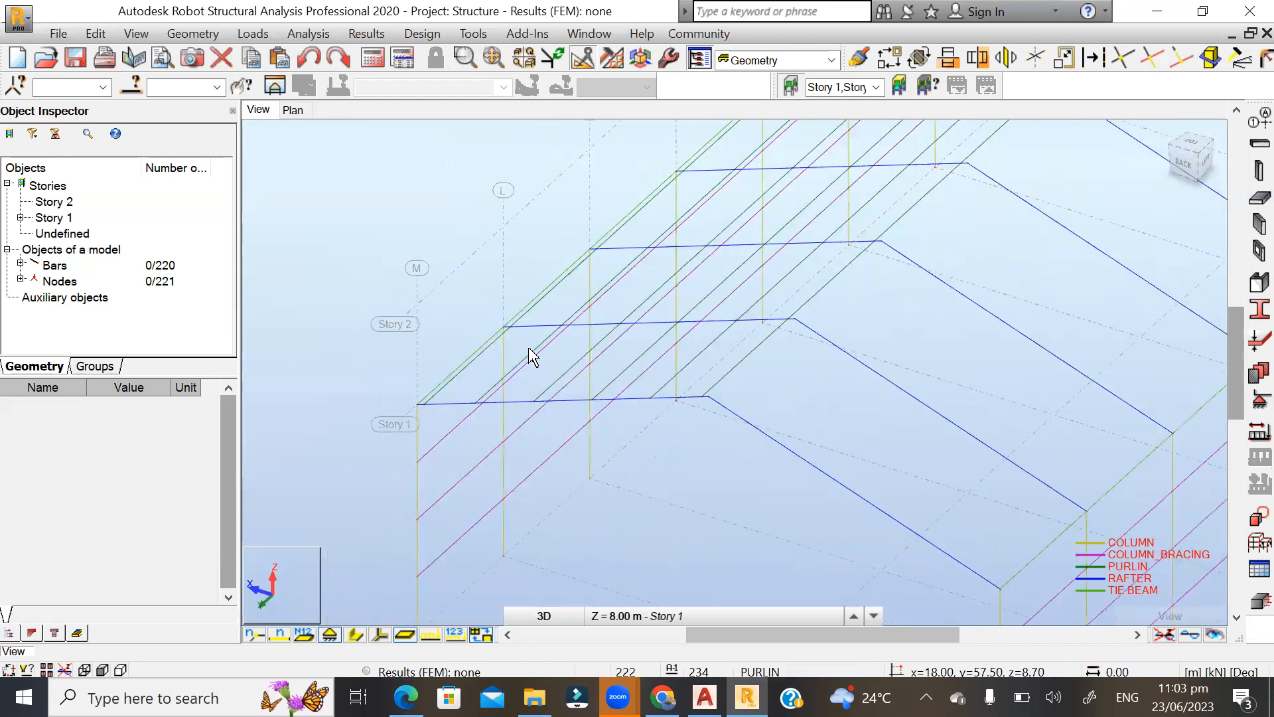
pyautogui.scroll(2, 446, 349)
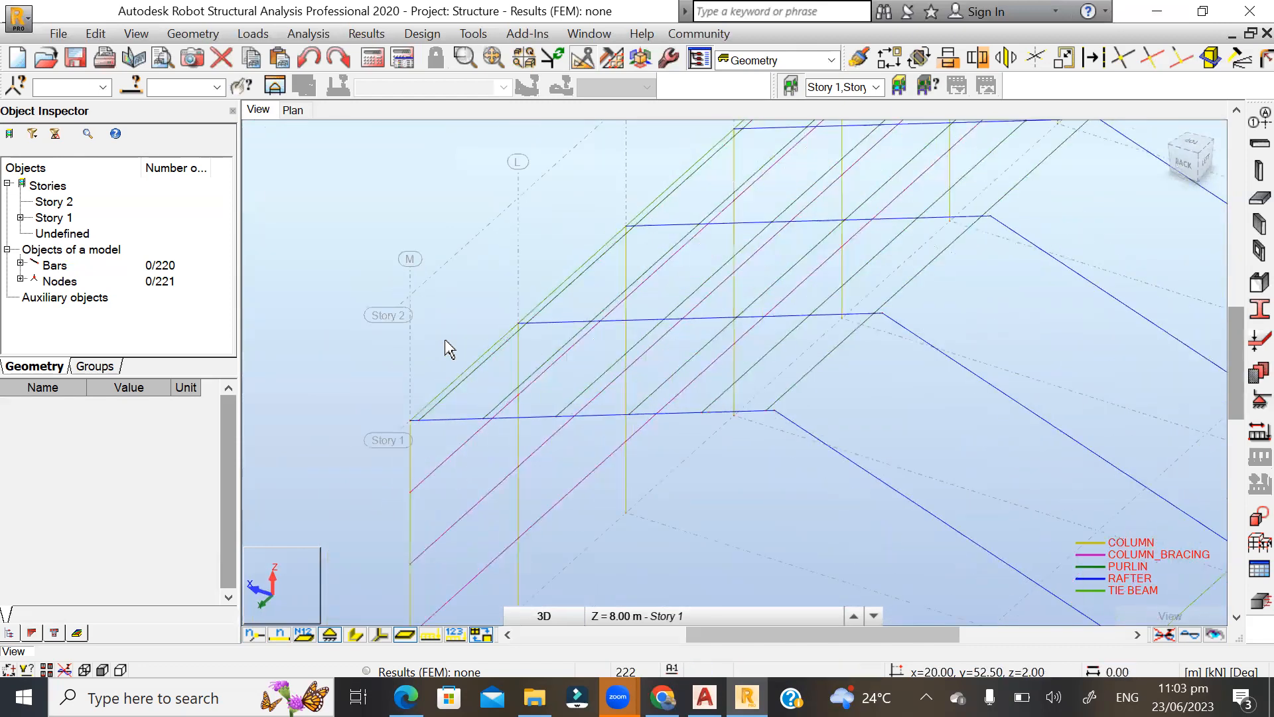
pyautogui.scroll(-3, 441, 352)
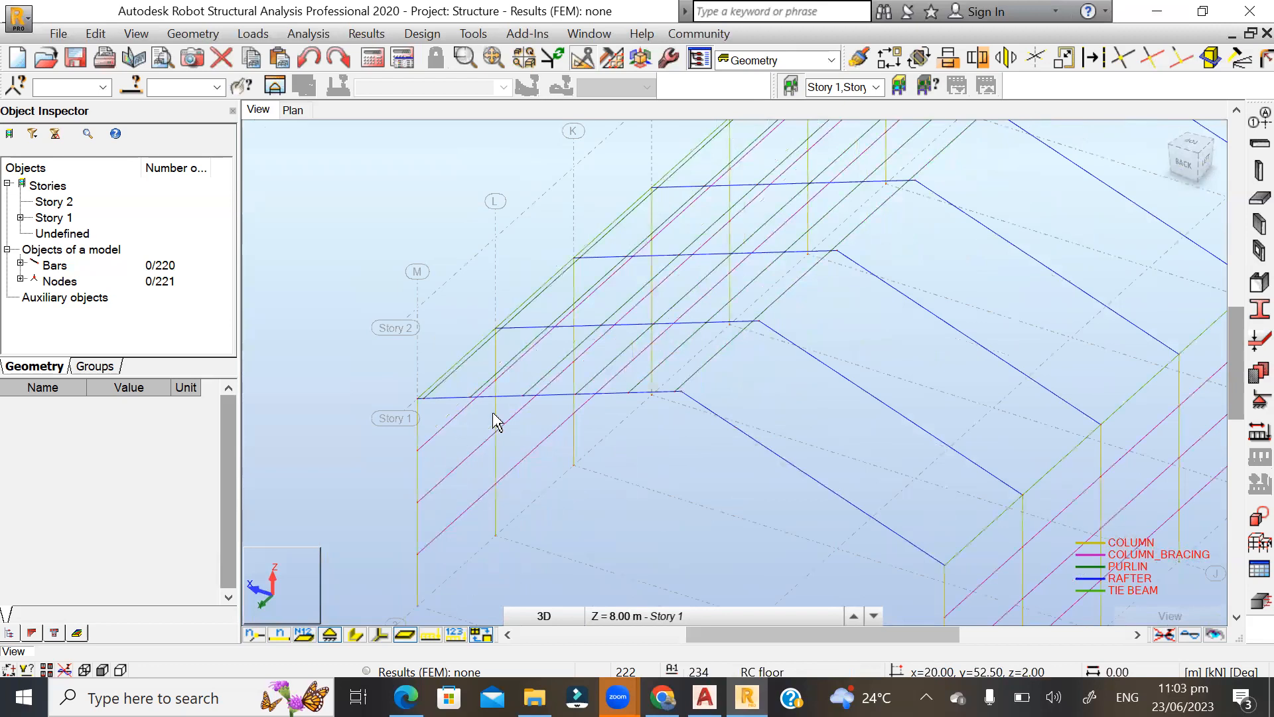
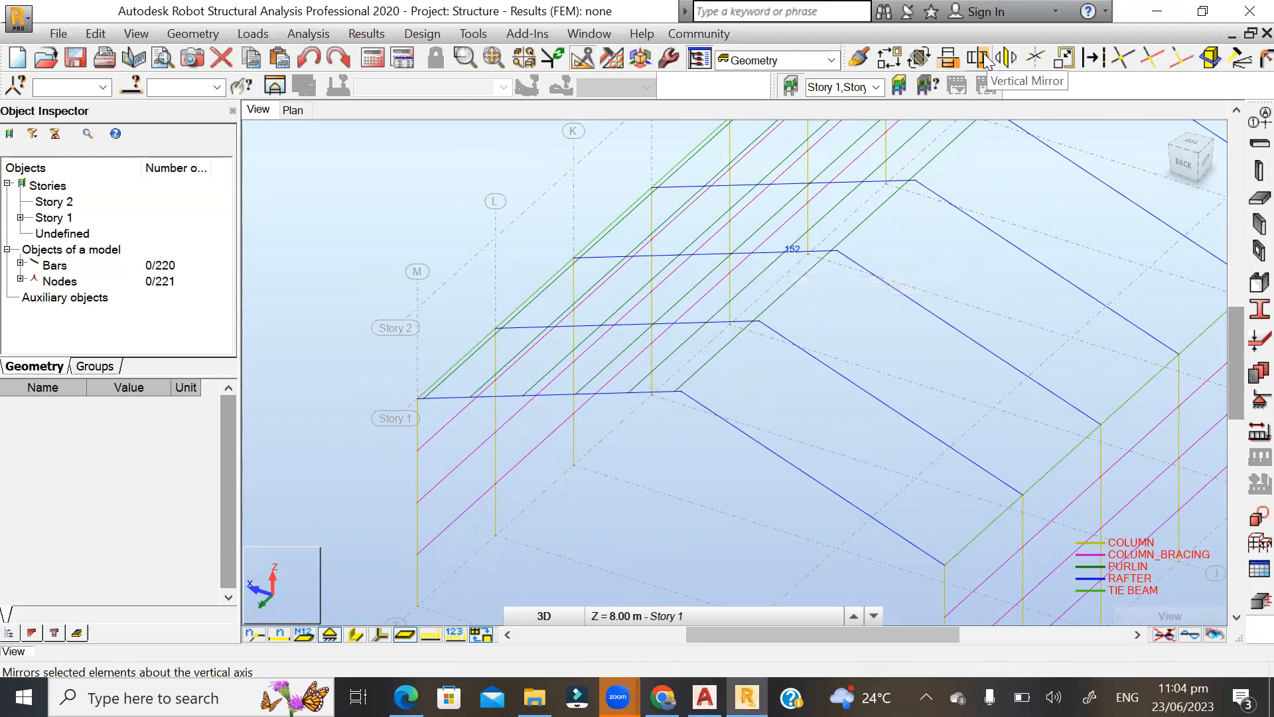
# Mirror-copy the six purlins in the end bay at axis M about the YZ plane at 10.00 m, onto the bare roof slope.
pyautogui.moveTo(704, 435); pyautogui.dragTo(750, 438)
pyautogui.scroll(1, 801, 234)
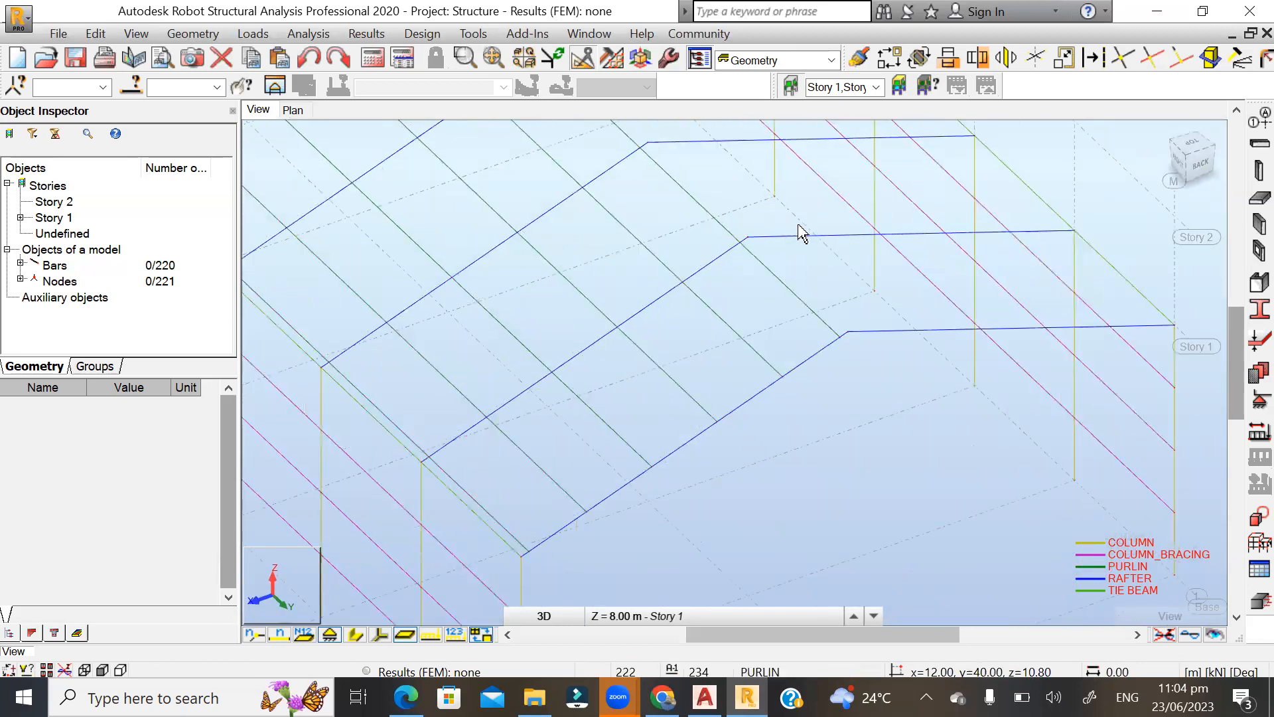
pyautogui.click(507, 549)
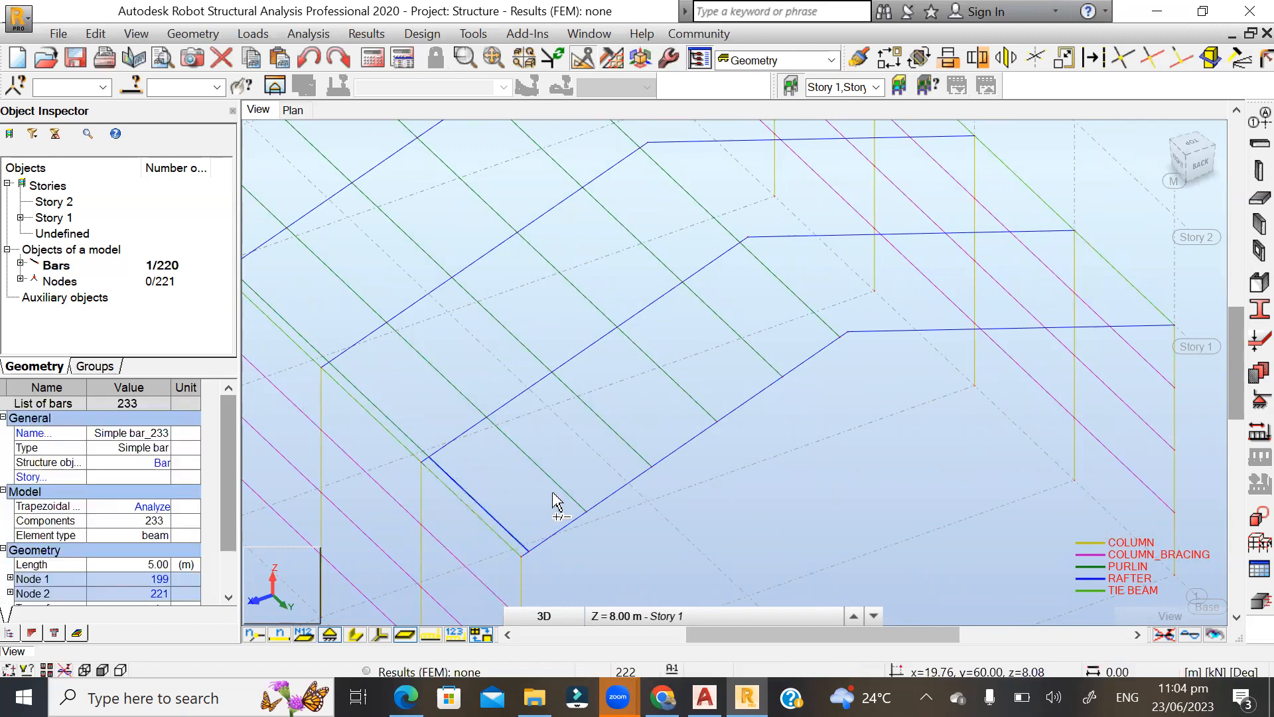
pyautogui.keyDown('ctrl'); pyautogui.click(595, 465); pyautogui.keyUp('ctrl')
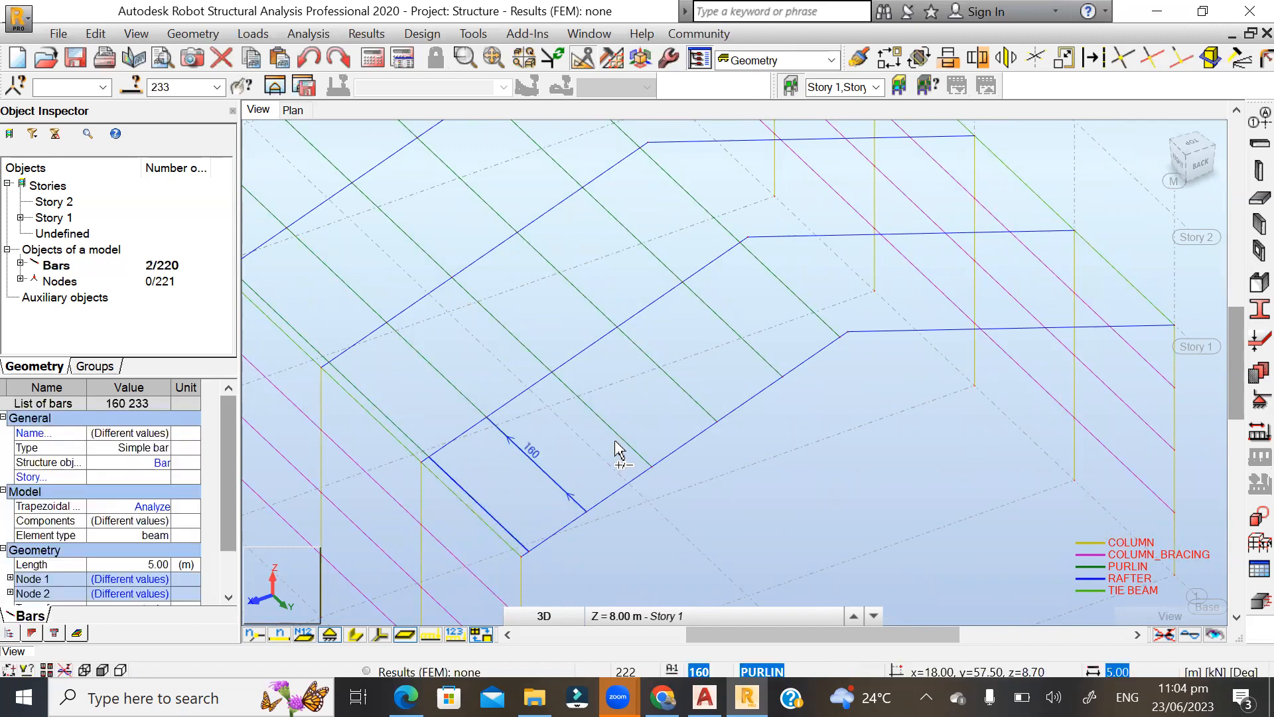
pyautogui.keyDown('ctrl'); pyautogui.click(649, 431); pyautogui.keyUp('ctrl')
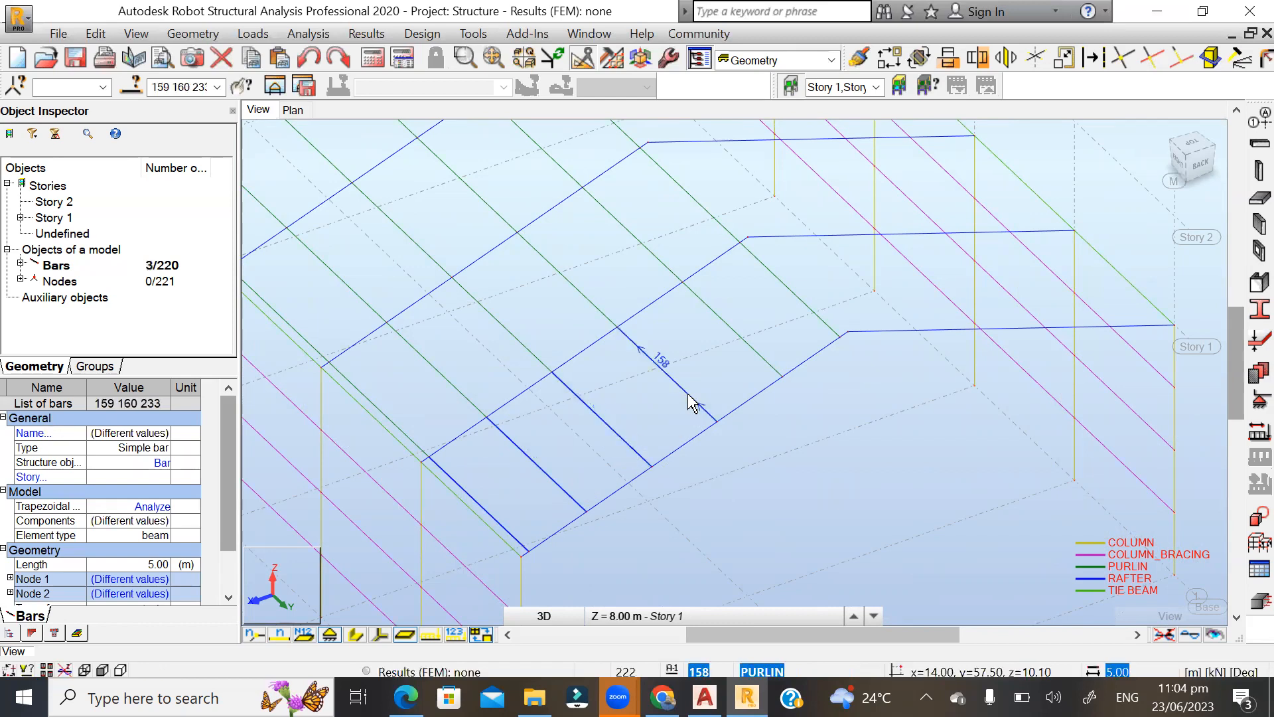
pyautogui.keyDown('ctrl'); pyautogui.click(755, 364); pyautogui.keyUp('ctrl')
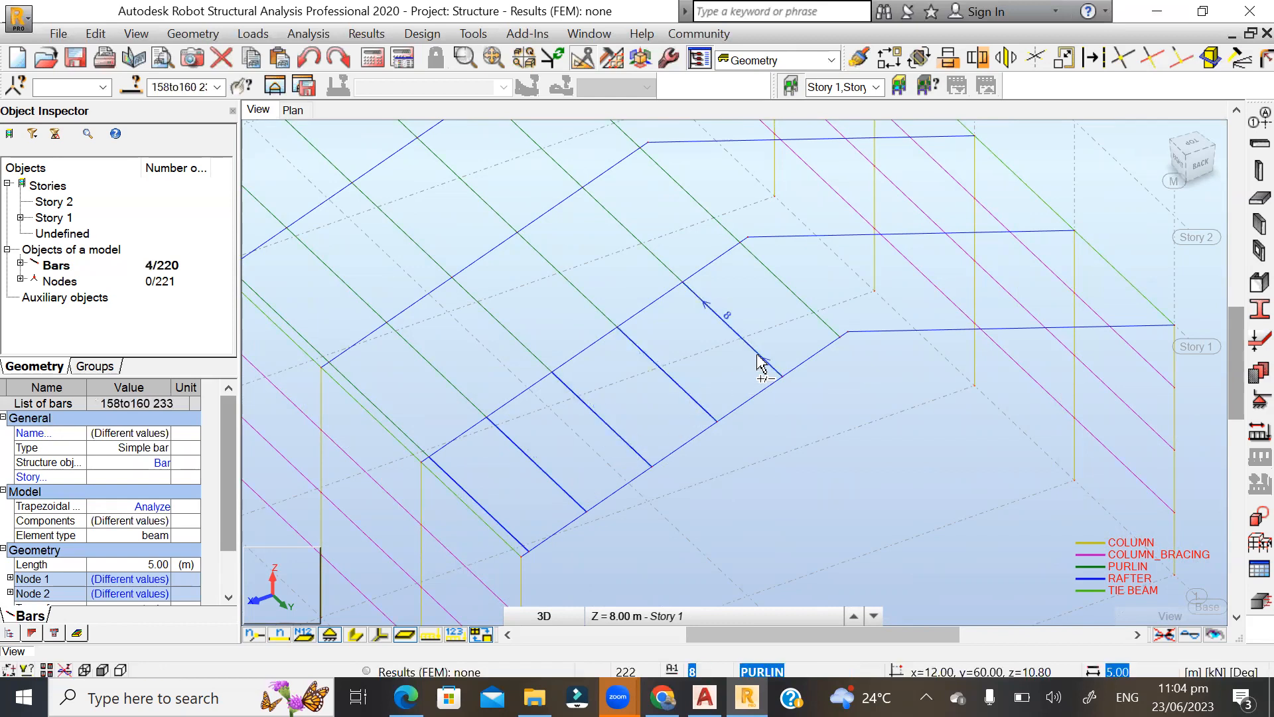
pyautogui.keyDown('ctrl'); pyautogui.click(757, 357); pyautogui.keyUp('ctrl')
pyautogui.keyDown('ctrl'); pyautogui.click(804, 311); pyautogui.keyUp('ctrl')
pyautogui.scroll(-2, 575, 543)
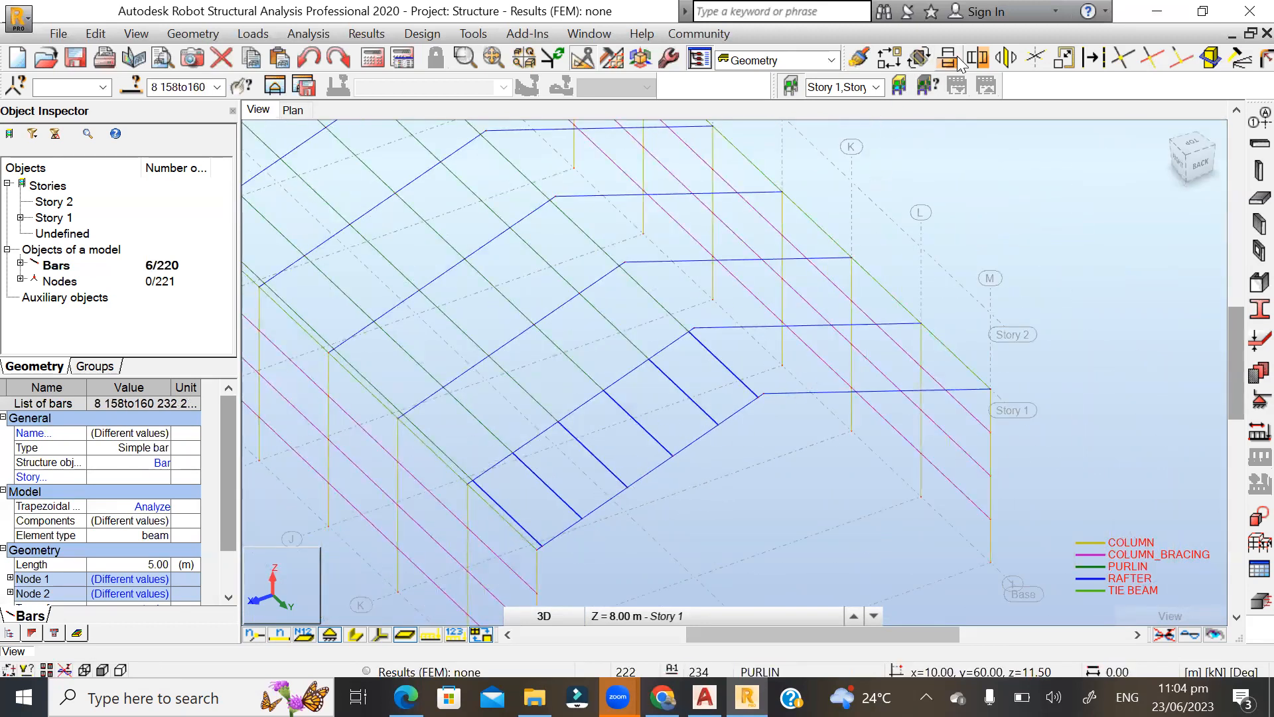
pyautogui.click(979, 62)
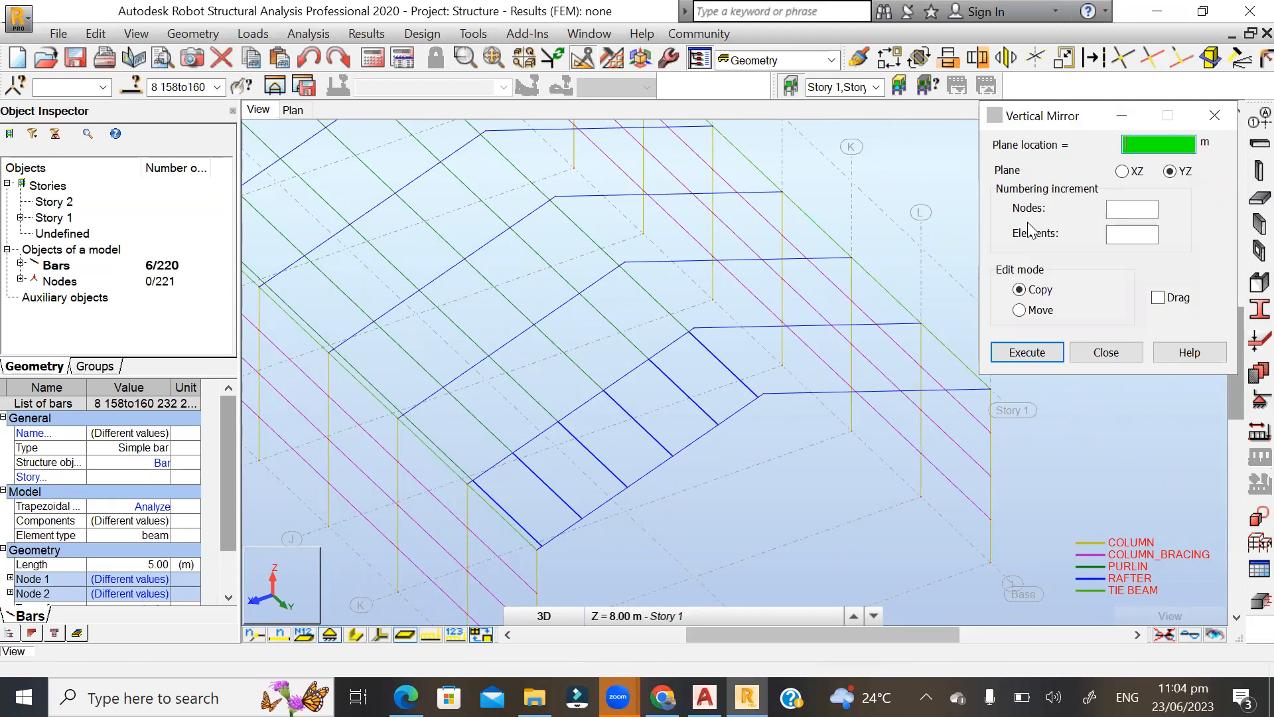
pyautogui.scroll(-3, 723, 361)
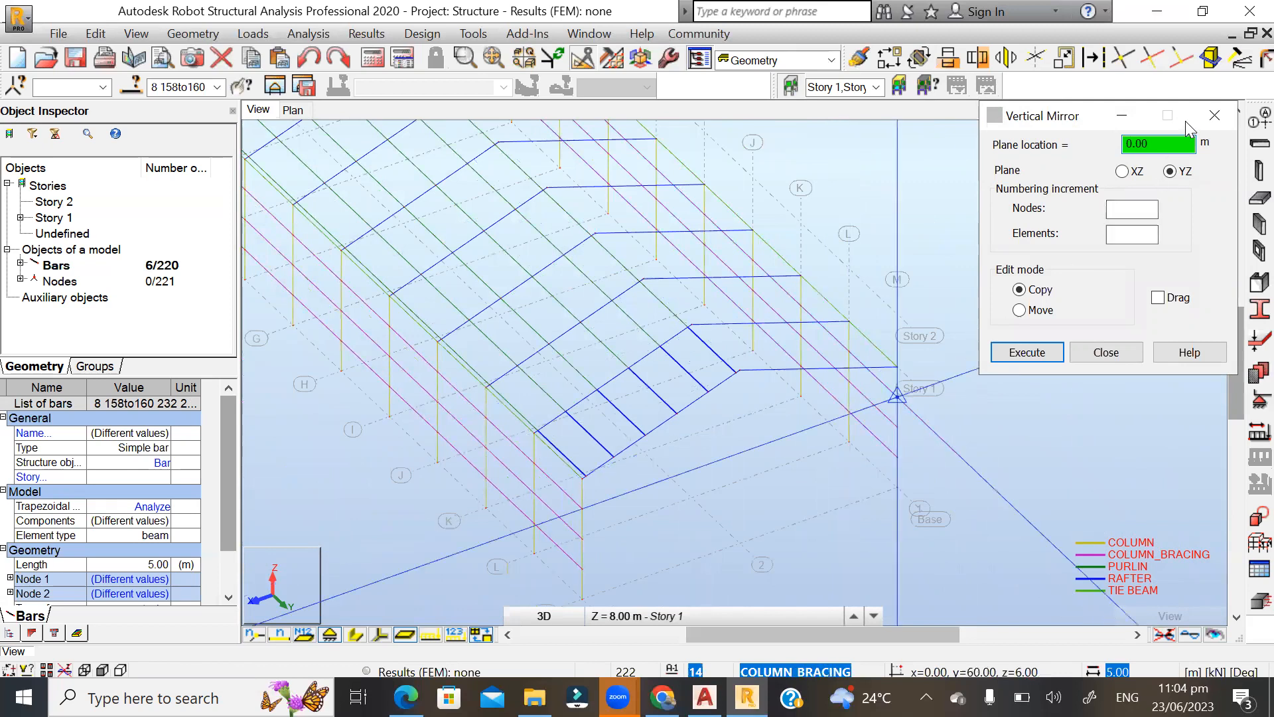
pyautogui.scroll(3, 842, 329)
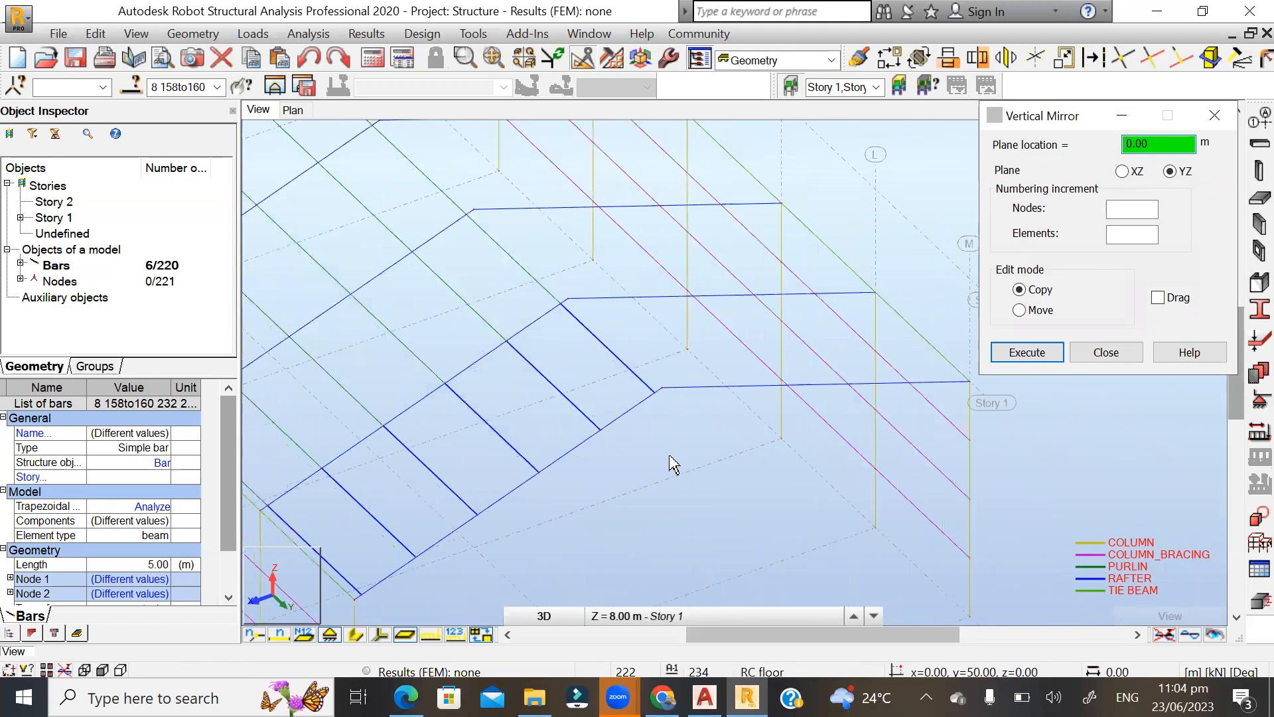
pyautogui.click(664, 388)
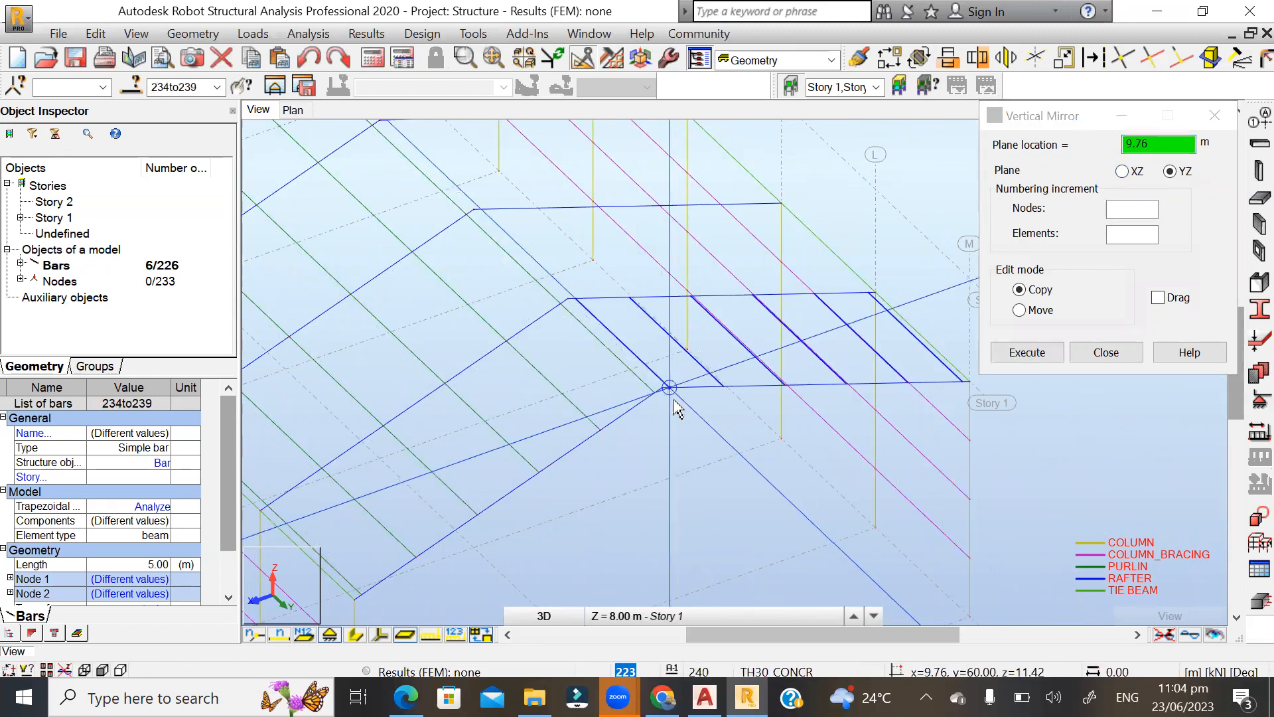
pyautogui.click(1106, 352)
pyautogui.click(1121, 305)
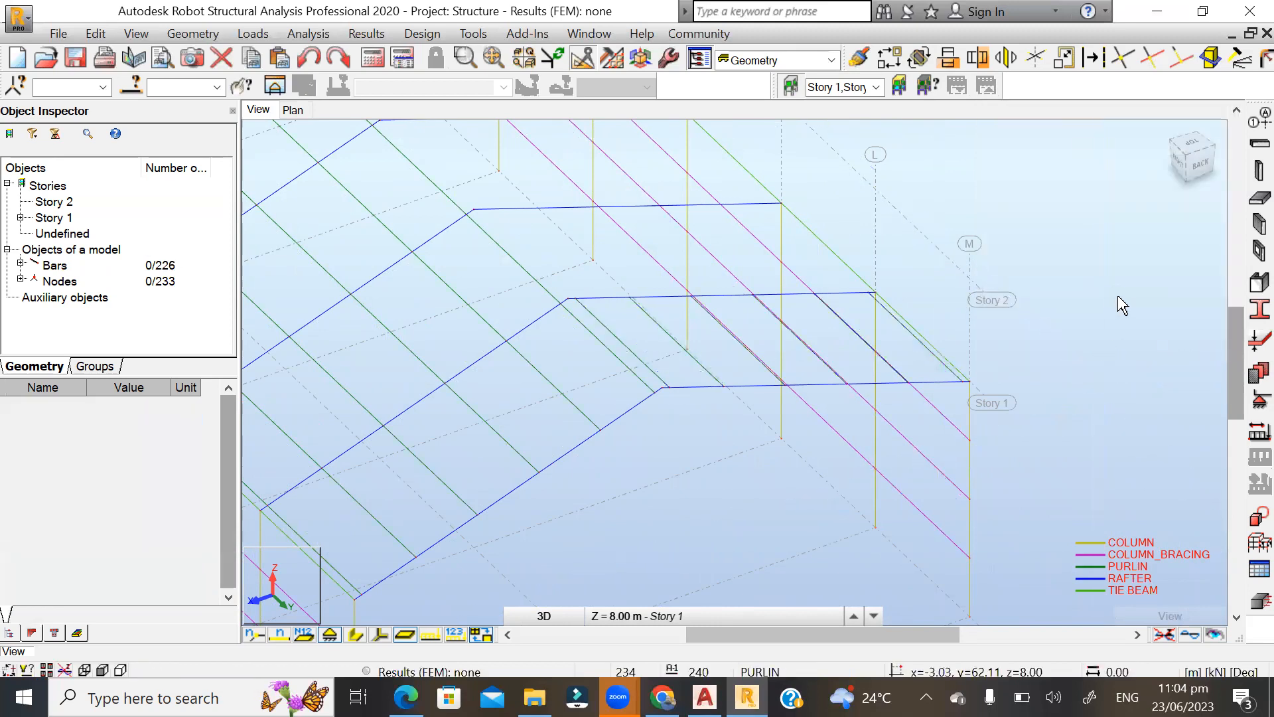
# Examine the mirrored end-bay purlins and the bays along the building that still lack purlins on that slope.
pyautogui.scroll(-1, 715, 455)
pyautogui.keyDown('shift'); pyautogui.moveTo(974, 354); pyautogui.dragTo(918, 356, button='middle'); pyautogui.keyUp('shift')
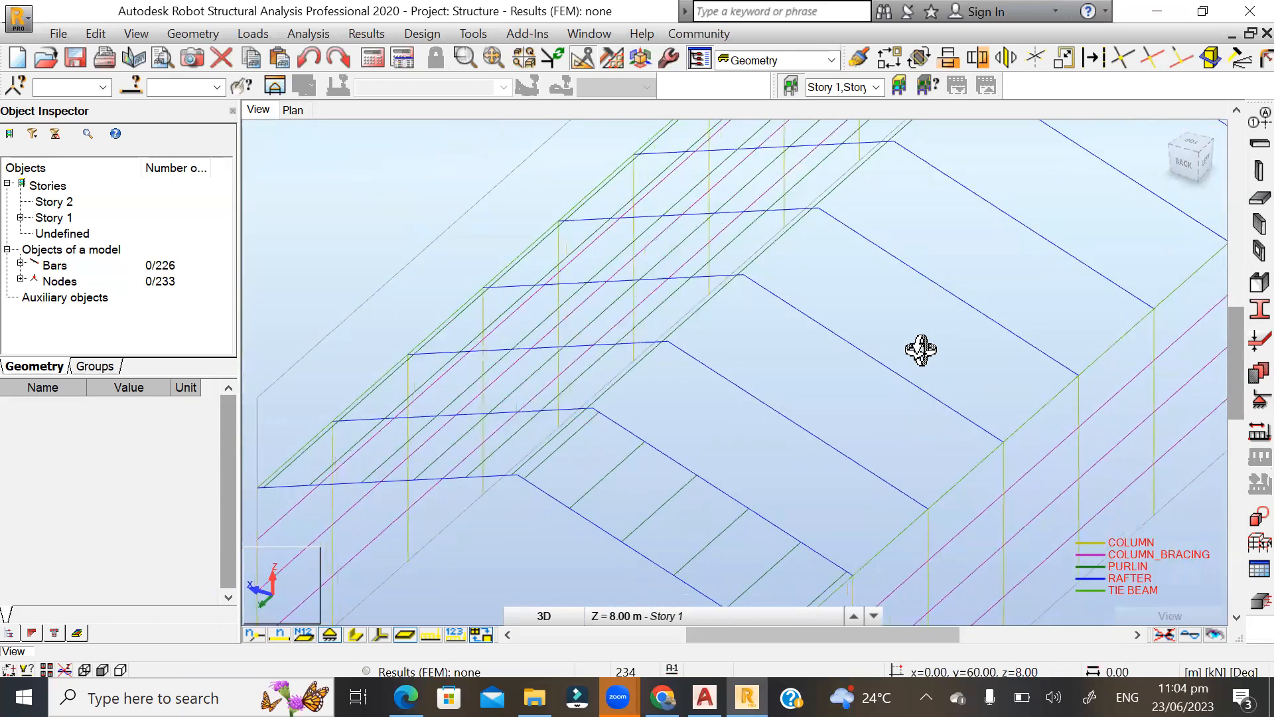
pyautogui.scroll(-2, 783, 282)
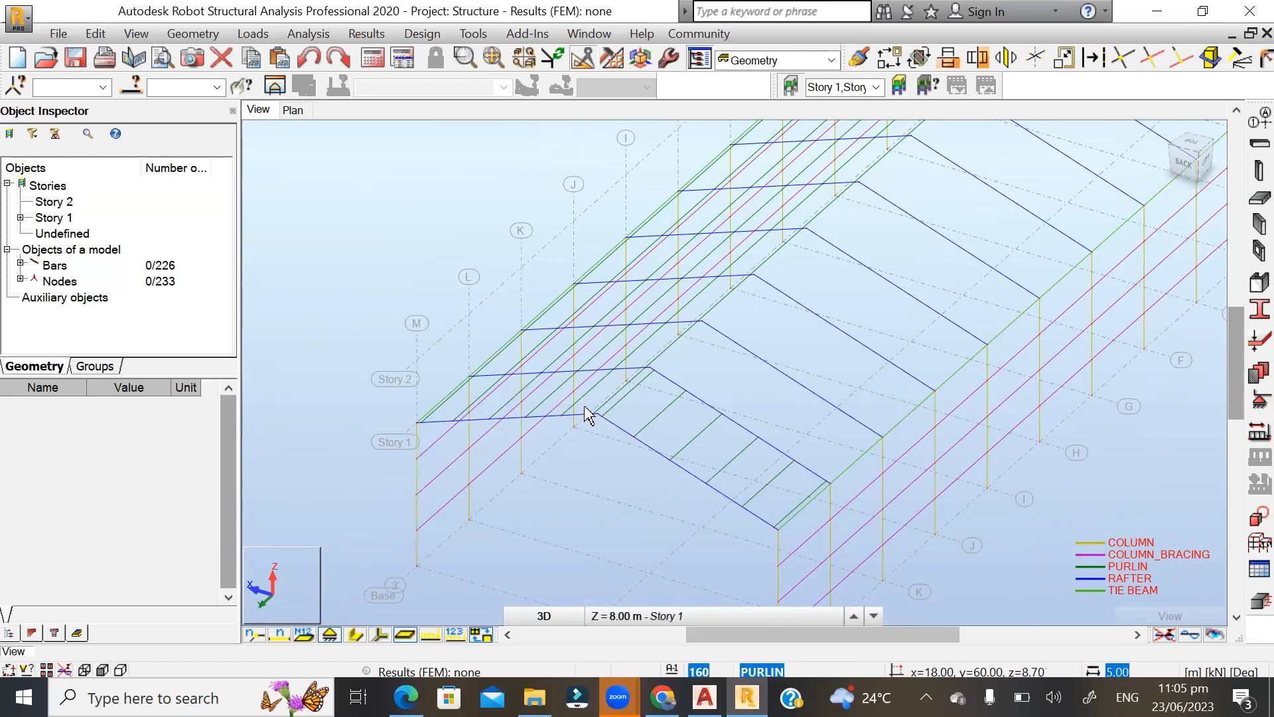
pyautogui.scroll(-2, 575, 511)
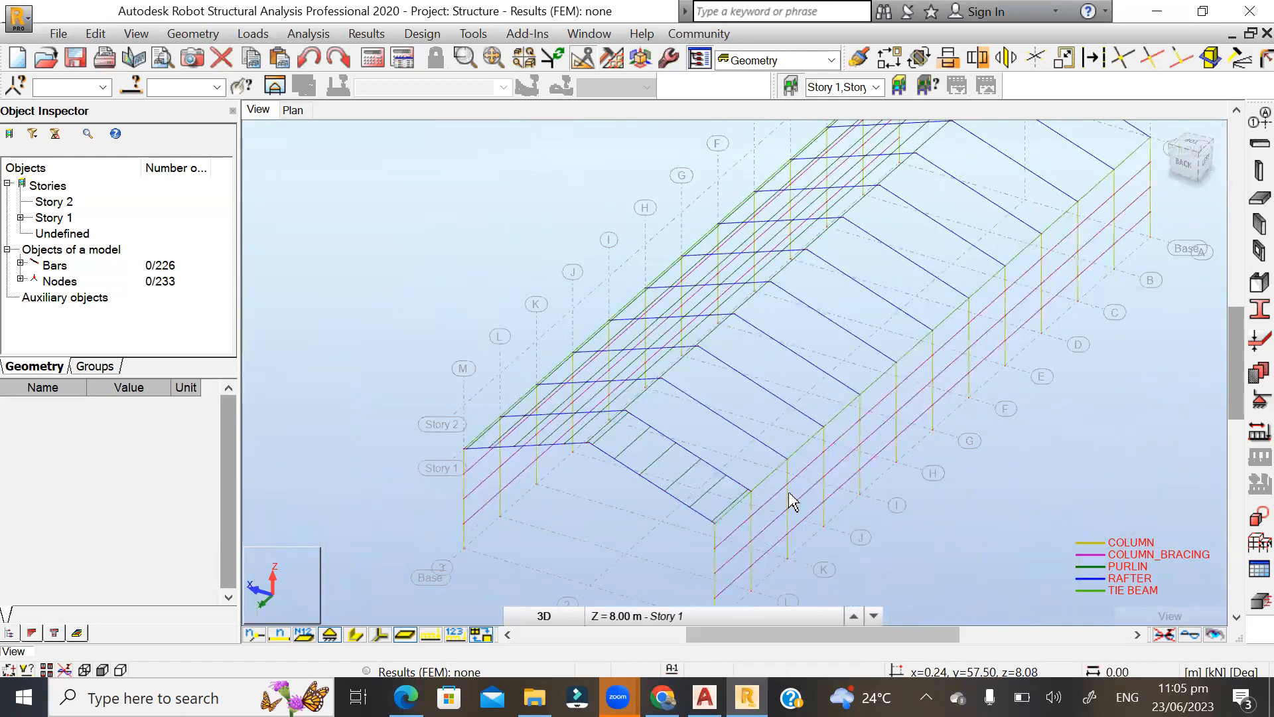
pyautogui.keyDown('shift'); pyautogui.moveTo(866, 438); pyautogui.dragTo(597, 408, button='middle'); pyautogui.keyUp('shift')
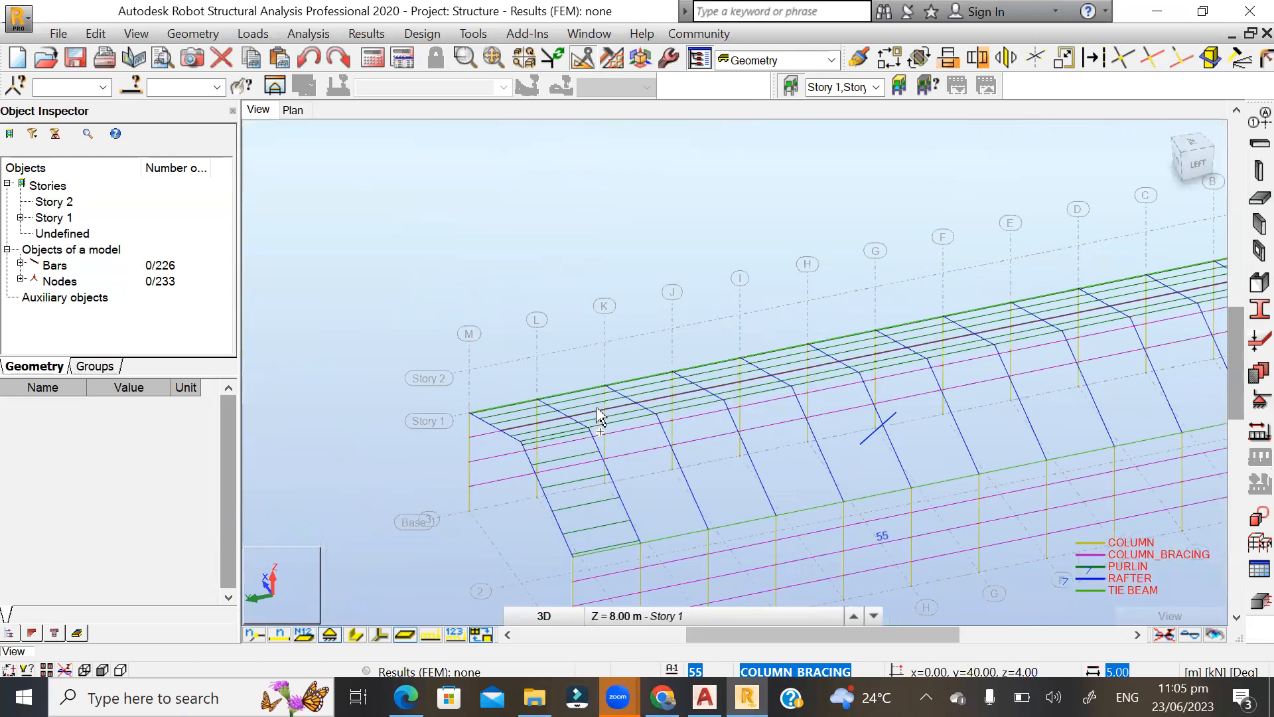
pyautogui.scroll(-3, 575, 560)
pyautogui.scroll(4, 569, 558)
pyautogui.scroll(3, 555, 371)
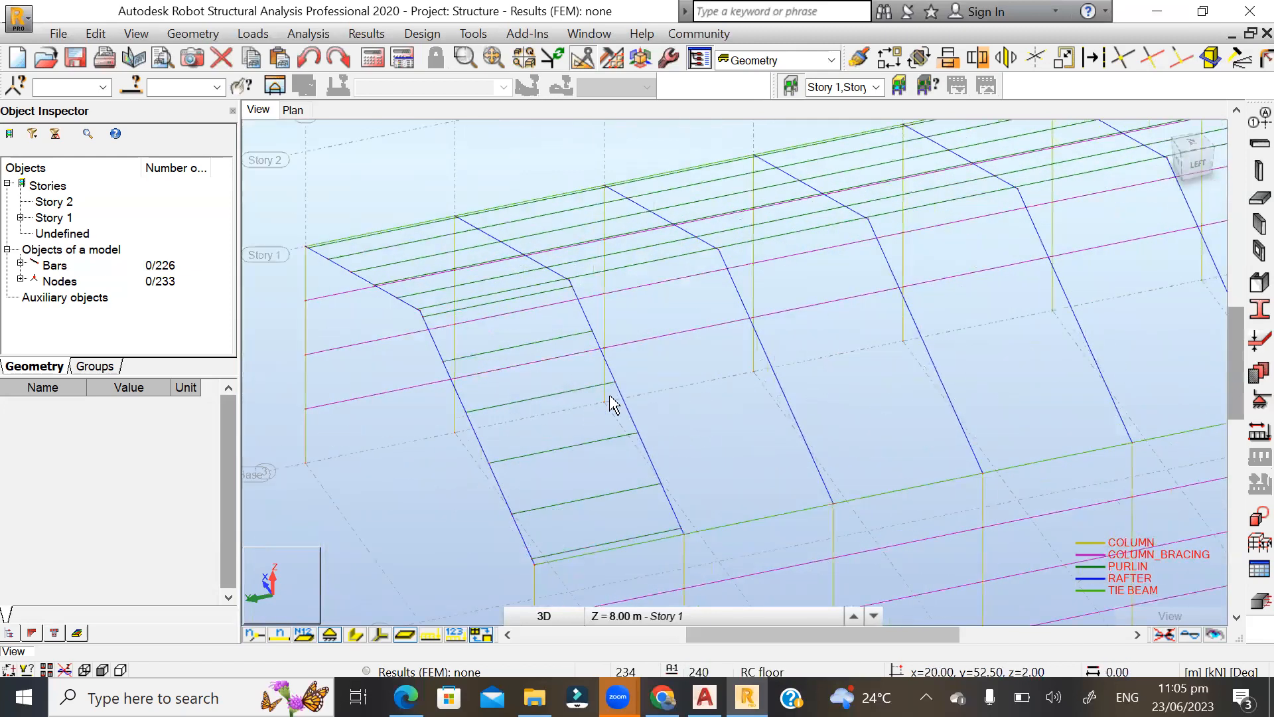
# Copy the six mirrored end-bay purlins through the remaining bays by translation, with vector 0.00, -5.00, 0.00 and 11 repetitions.
pyautogui.keyDown('shift'); pyautogui.moveTo(614, 452); pyautogui.dragTo(636, 445, button='middle'); pyautogui.keyUp('shift')
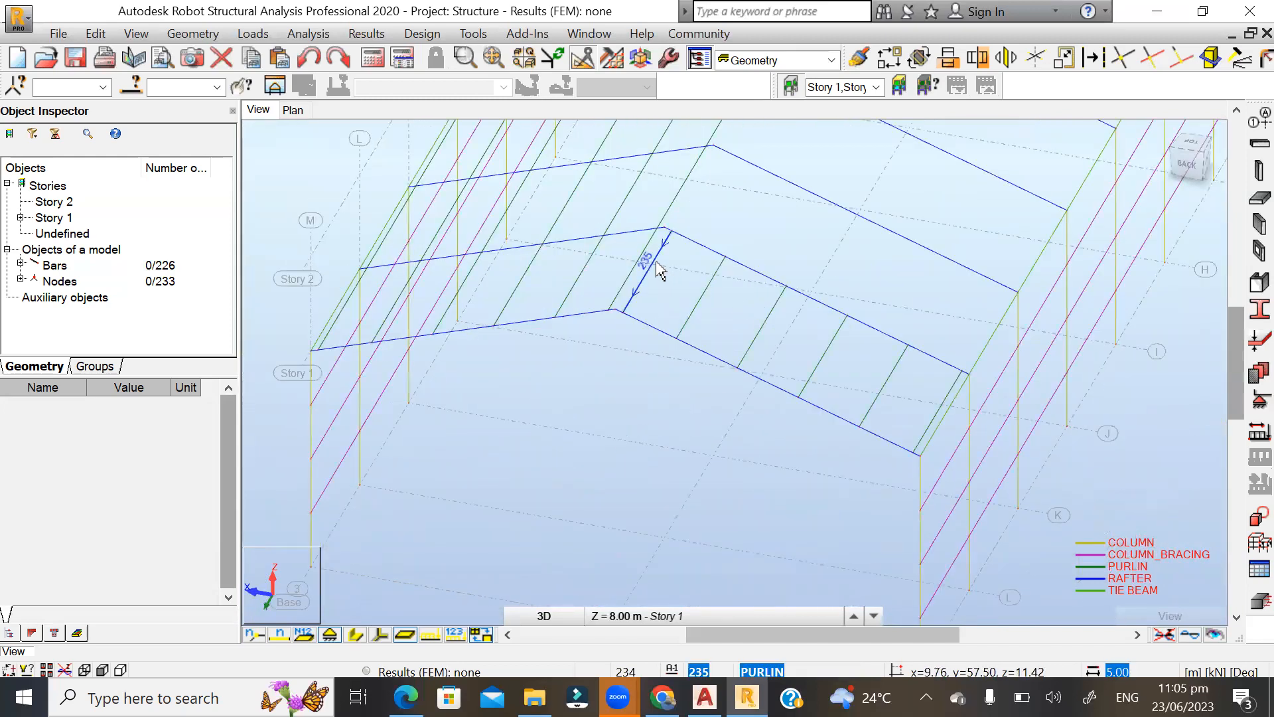
pyautogui.click(682, 271)
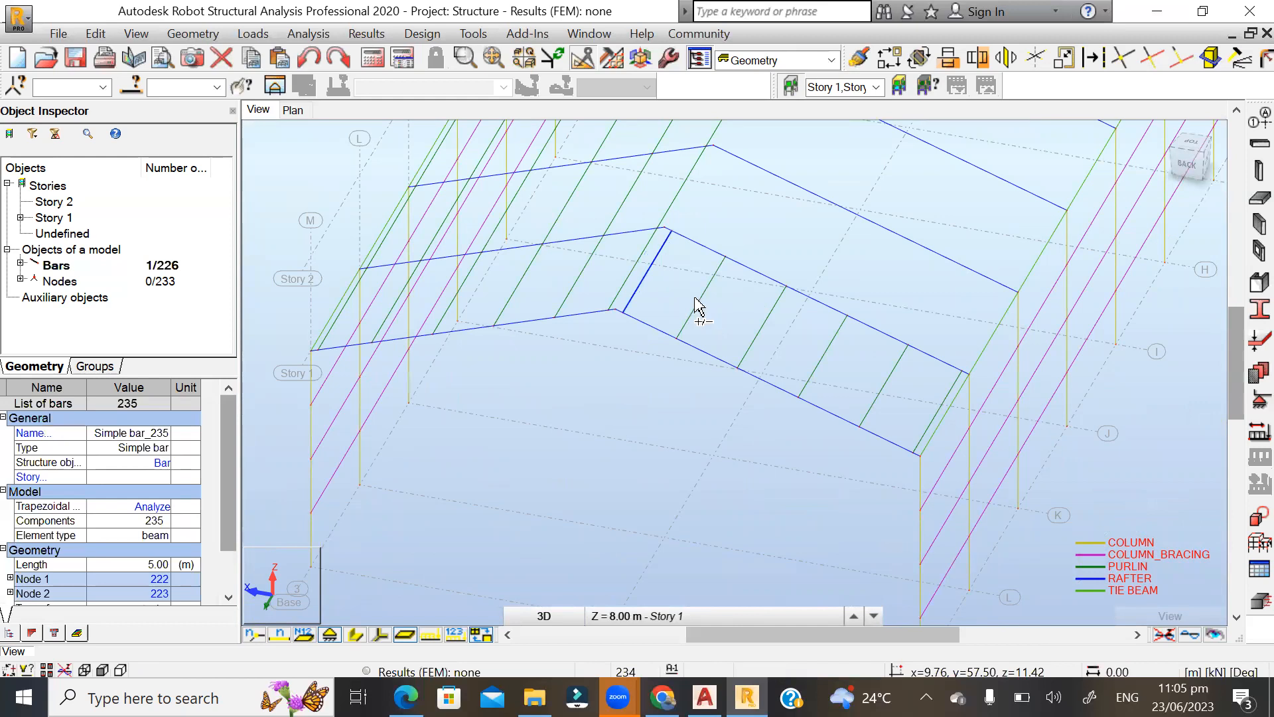
pyautogui.keyDown('ctrl'); pyautogui.click(698, 311); pyautogui.keyUp('ctrl')
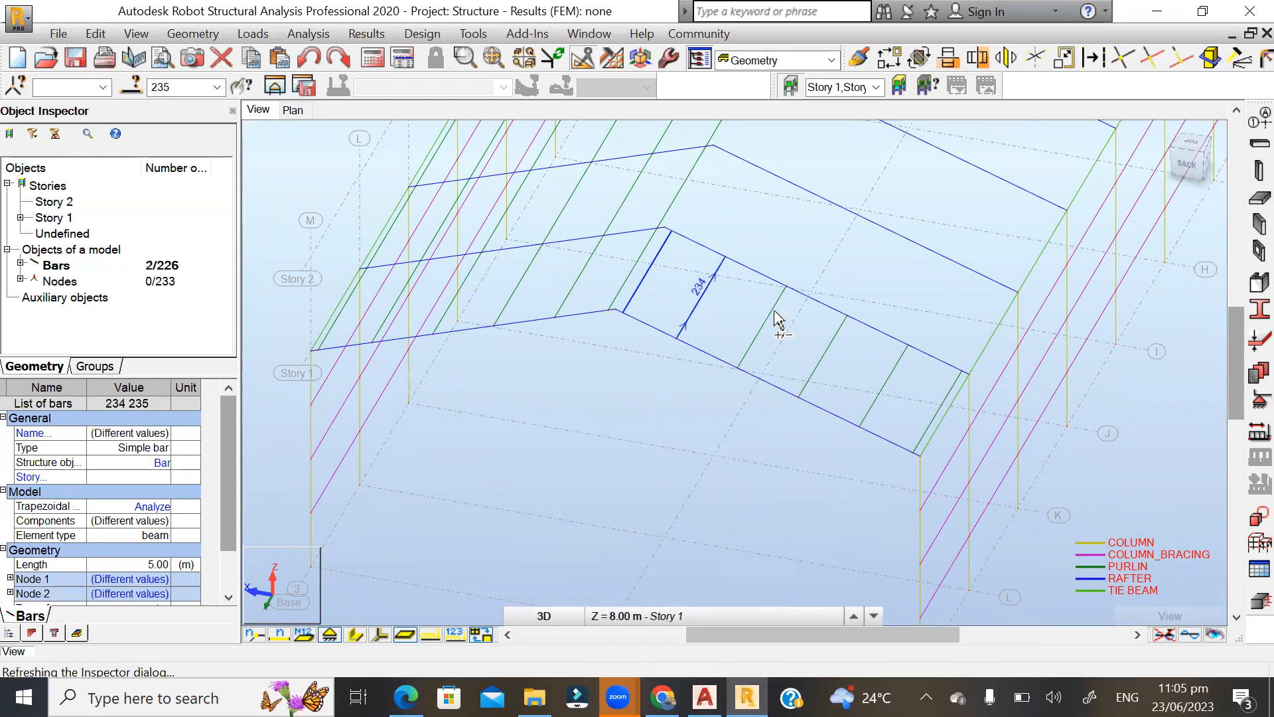
pyautogui.keyDown('ctrl'); pyautogui.click(794, 325); pyautogui.keyUp('ctrl')
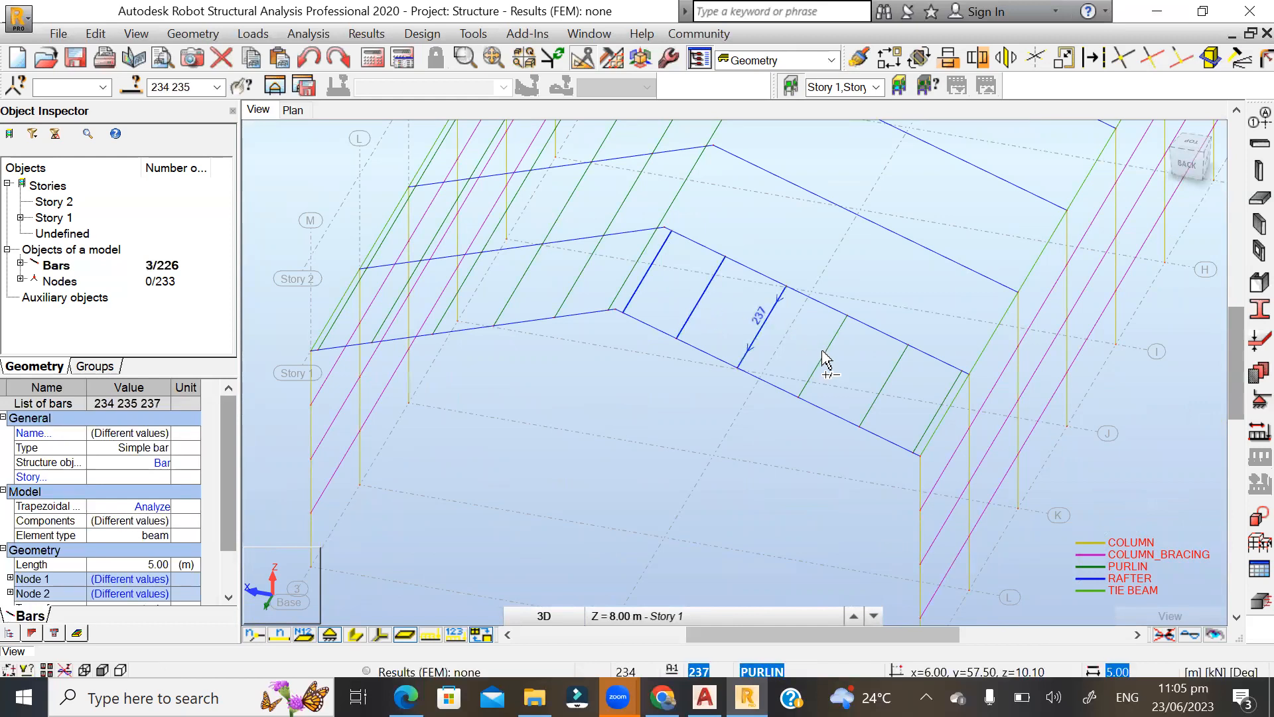
pyautogui.keyDown('ctrl'); pyautogui.click(824, 352); pyautogui.keyUp('ctrl')
pyautogui.keyDown('ctrl'); pyautogui.click(891, 383); pyautogui.keyUp('ctrl')
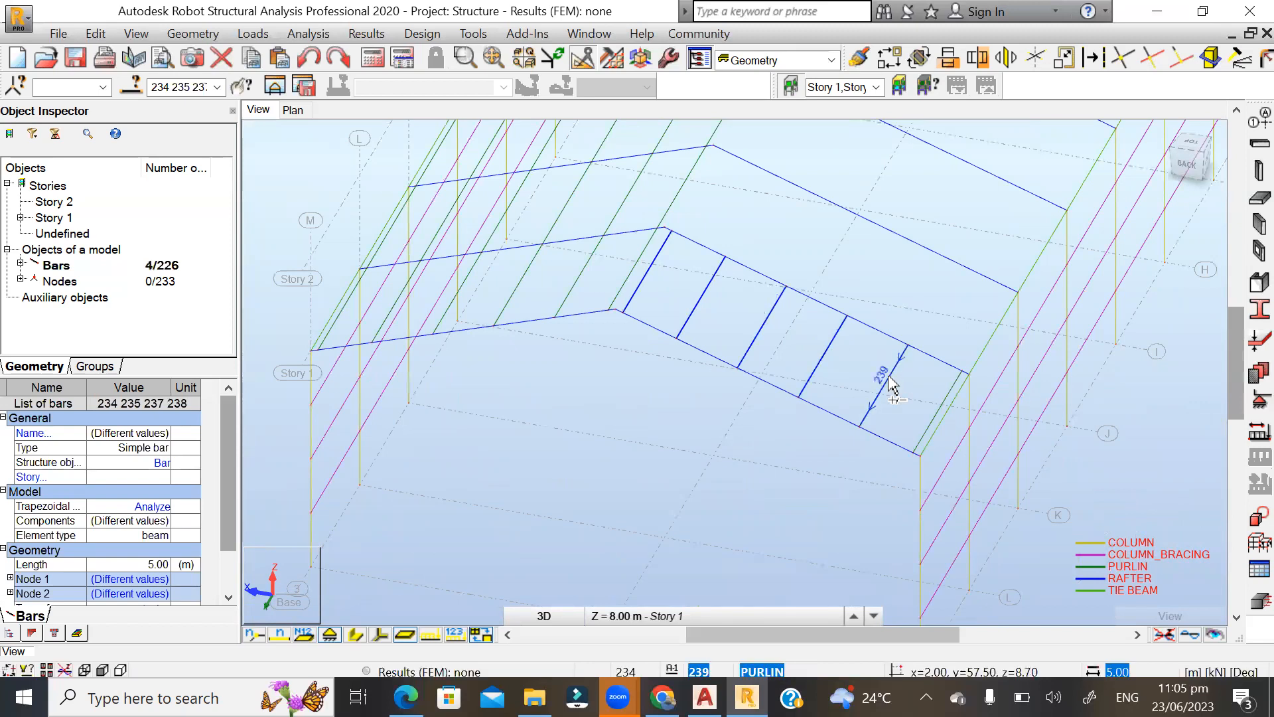
pyautogui.scroll(3, 999, 412)
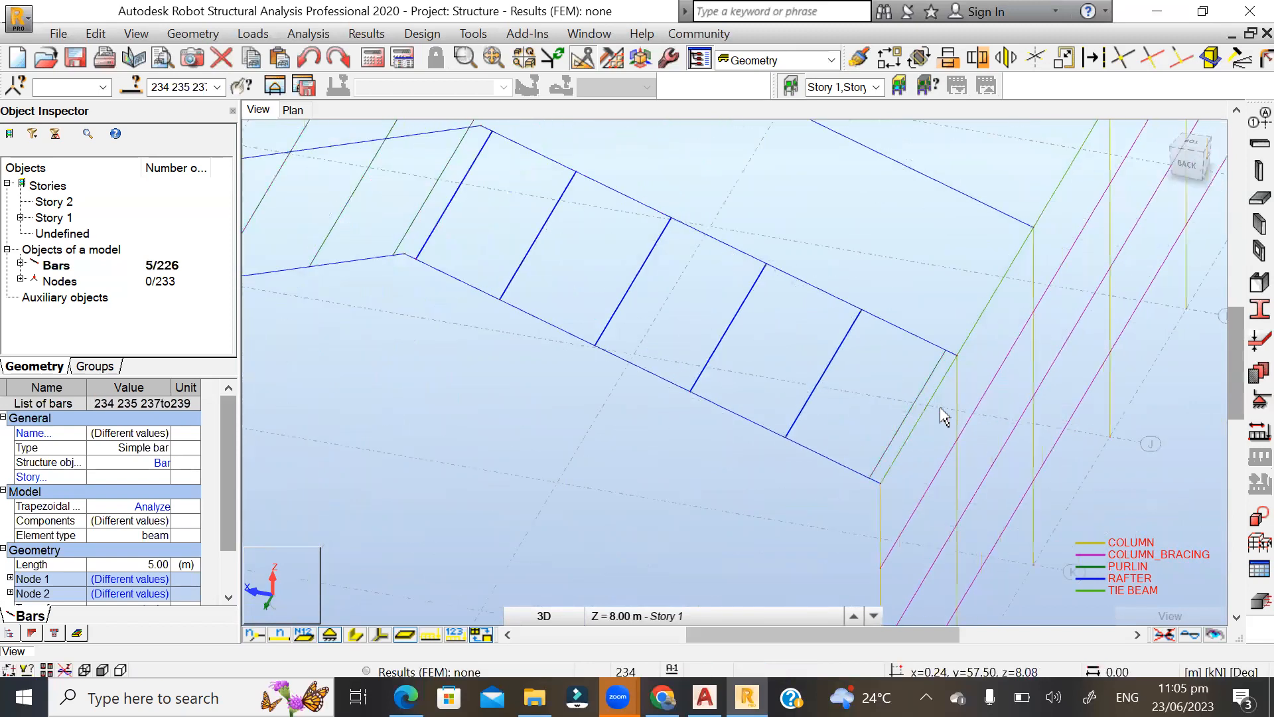
pyautogui.keyDown('ctrl'); pyautogui.click(919, 392); pyautogui.keyUp('ctrl')
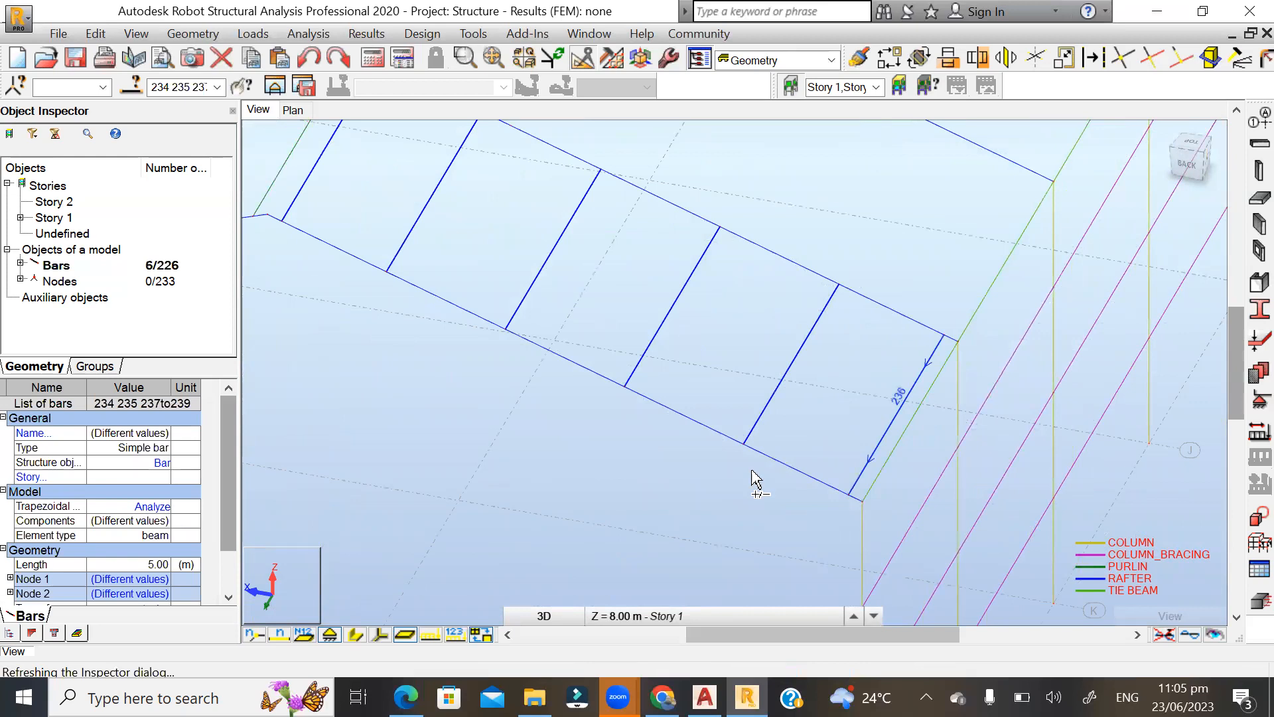
pyautogui.scroll(-2, 627, 516)
pyautogui.scroll(-1, 627, 517)
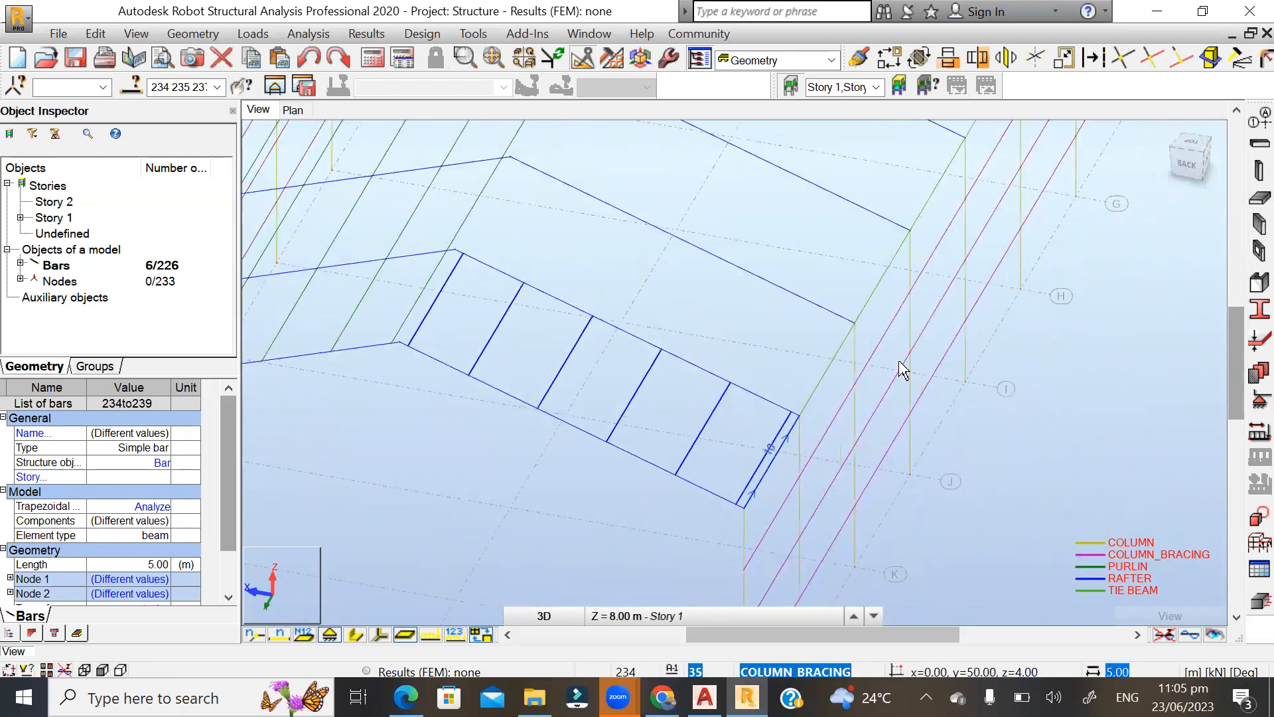
pyautogui.click(890, 59)
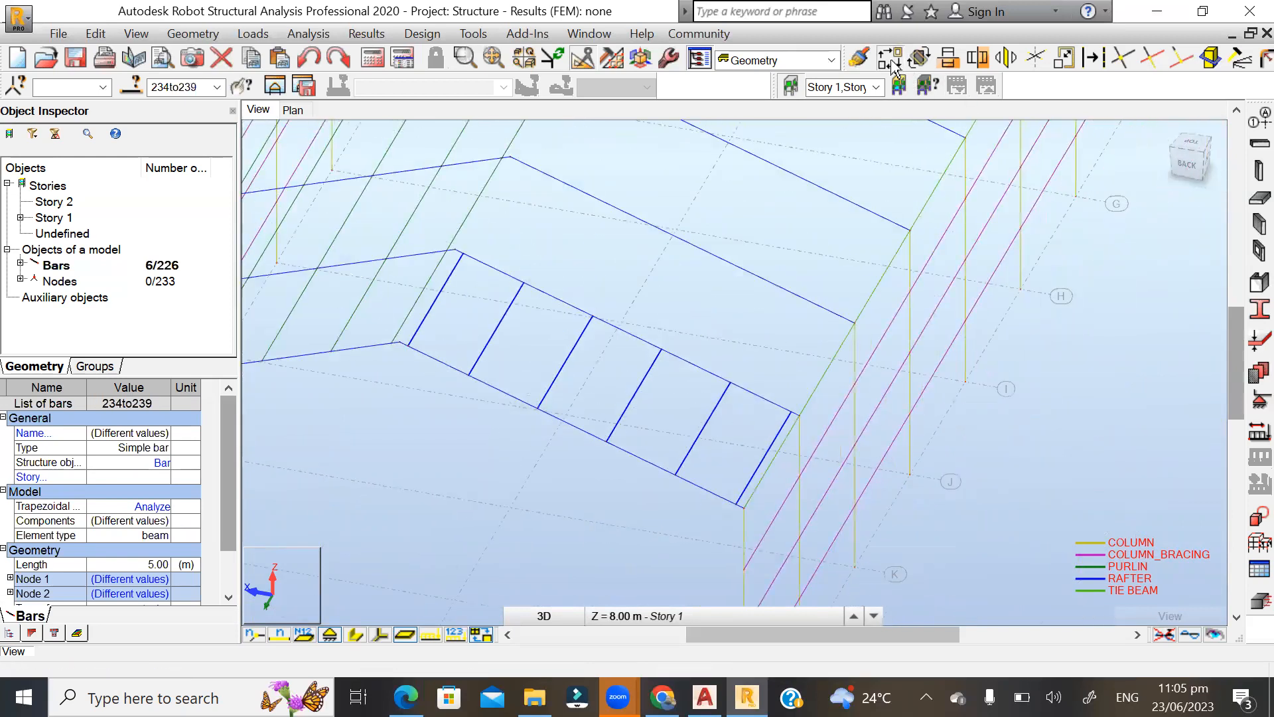
pyautogui.scroll(2, 863, 468)
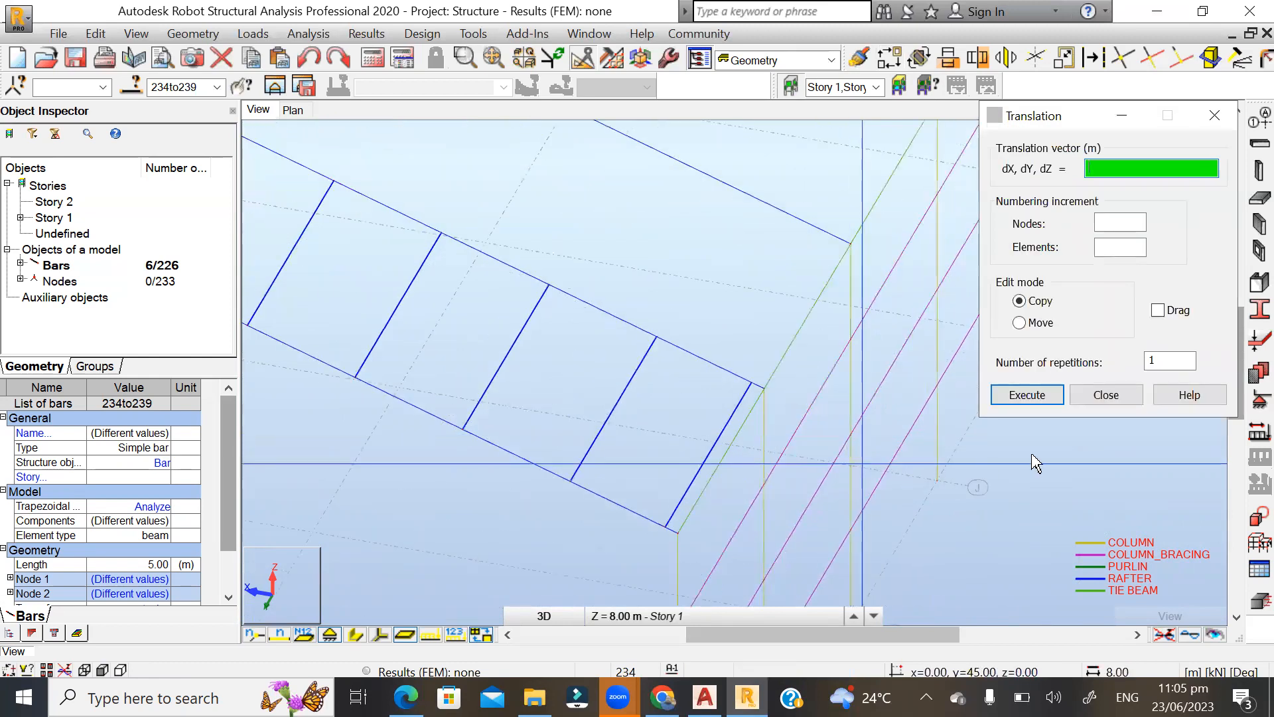
pyautogui.click(1179, 360)
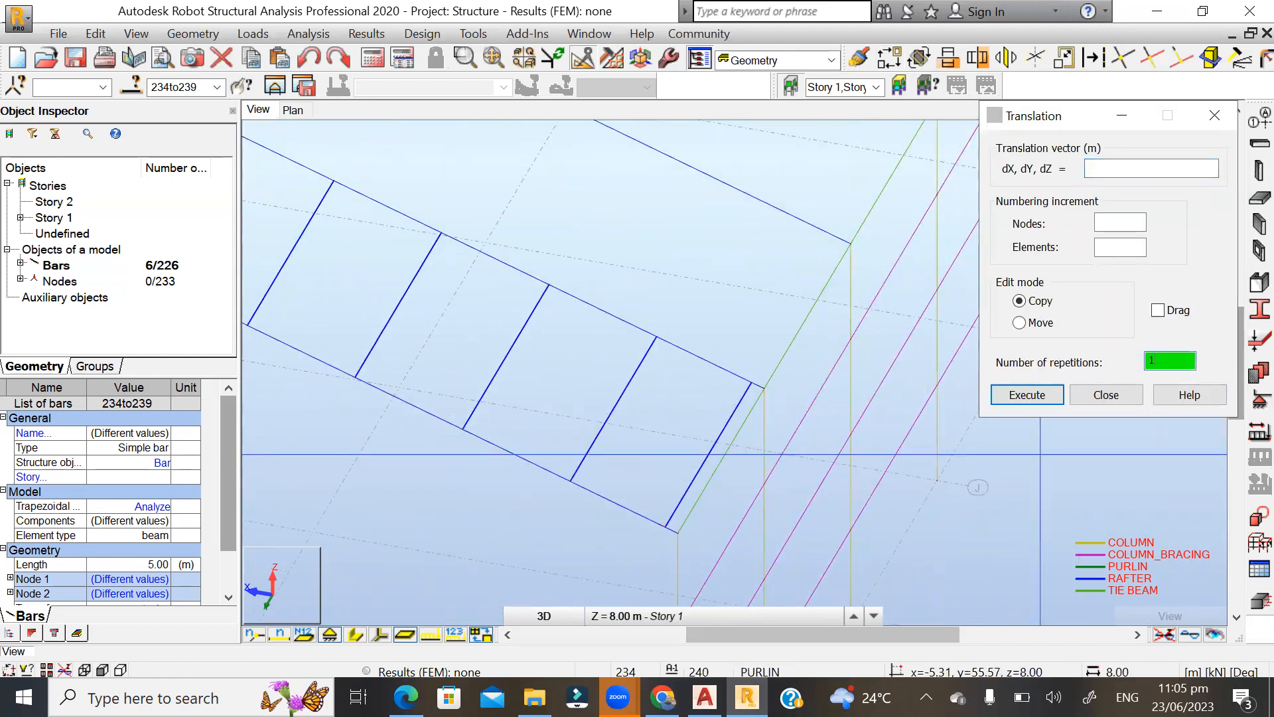
pyautogui.click(679, 546)
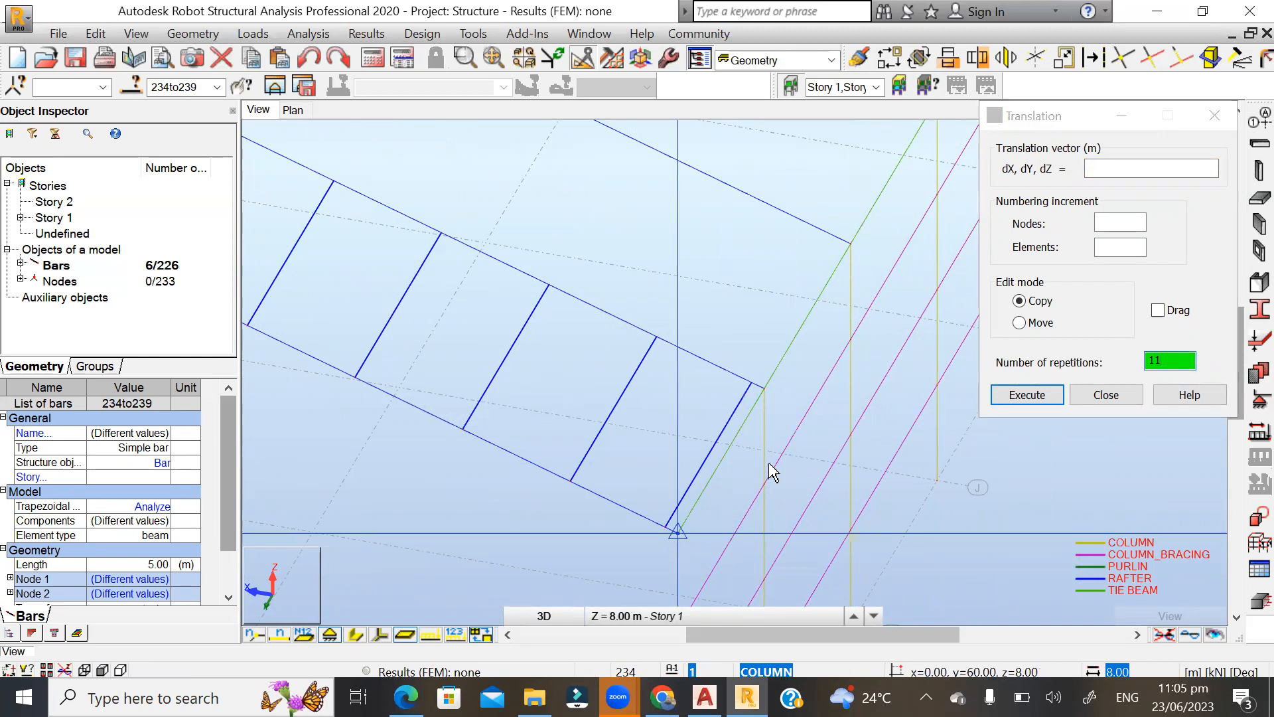
pyautogui.click(766, 390)
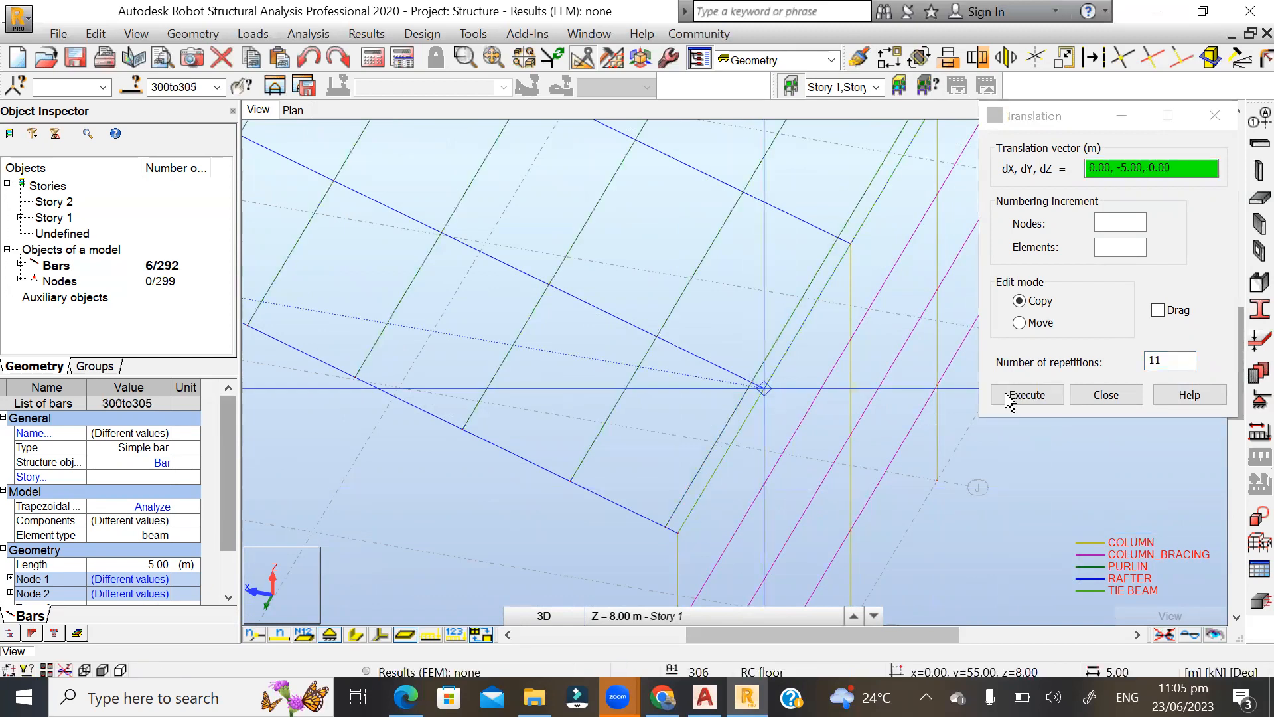
pyautogui.click(1106, 395)
# Examine the whole building from several sides, checking the purlins on both roof slopes, and clear the selection.
pyautogui.scroll(-6, 874, 498)
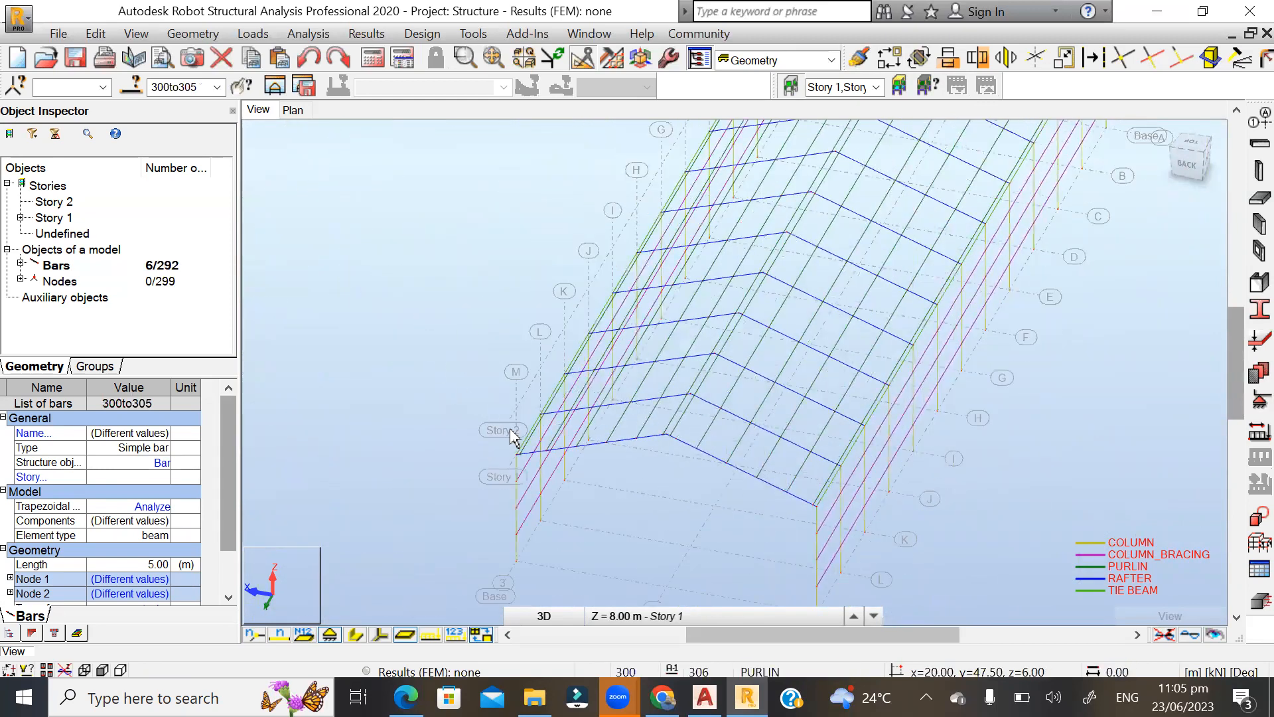
pyautogui.keyDown('shift'); pyautogui.moveTo(620, 438); pyautogui.dragTo(643, 422, button='middle'); pyautogui.keyUp('shift')
pyautogui.scroll(-2, 951, 366)
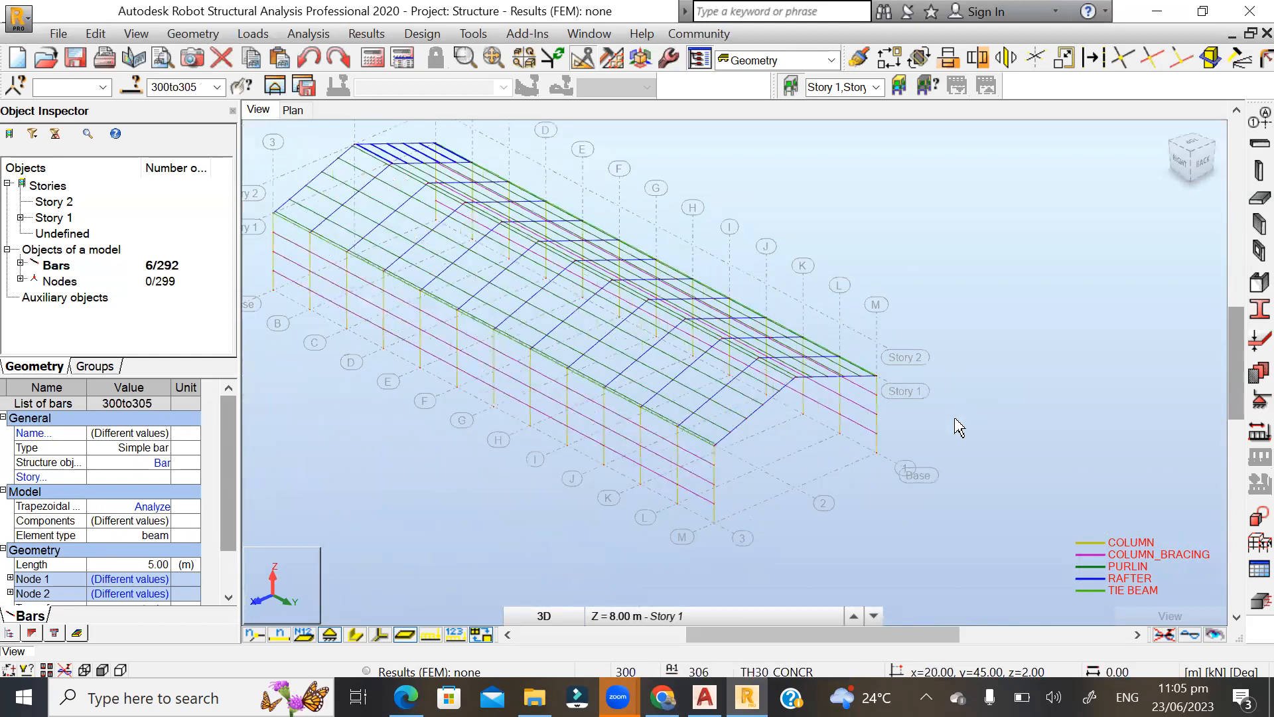
pyautogui.moveTo(818, 361)
pyautogui.keyDown('shift'); pyautogui.mouseDown(button='middle')
pyautogui.moveTo(839, 359)
pyautogui.moveTo(816, 353)
pyautogui.moveTo(822, 361)
pyautogui.mouseUp(button='middle'); pyautogui.keyUp('shift')
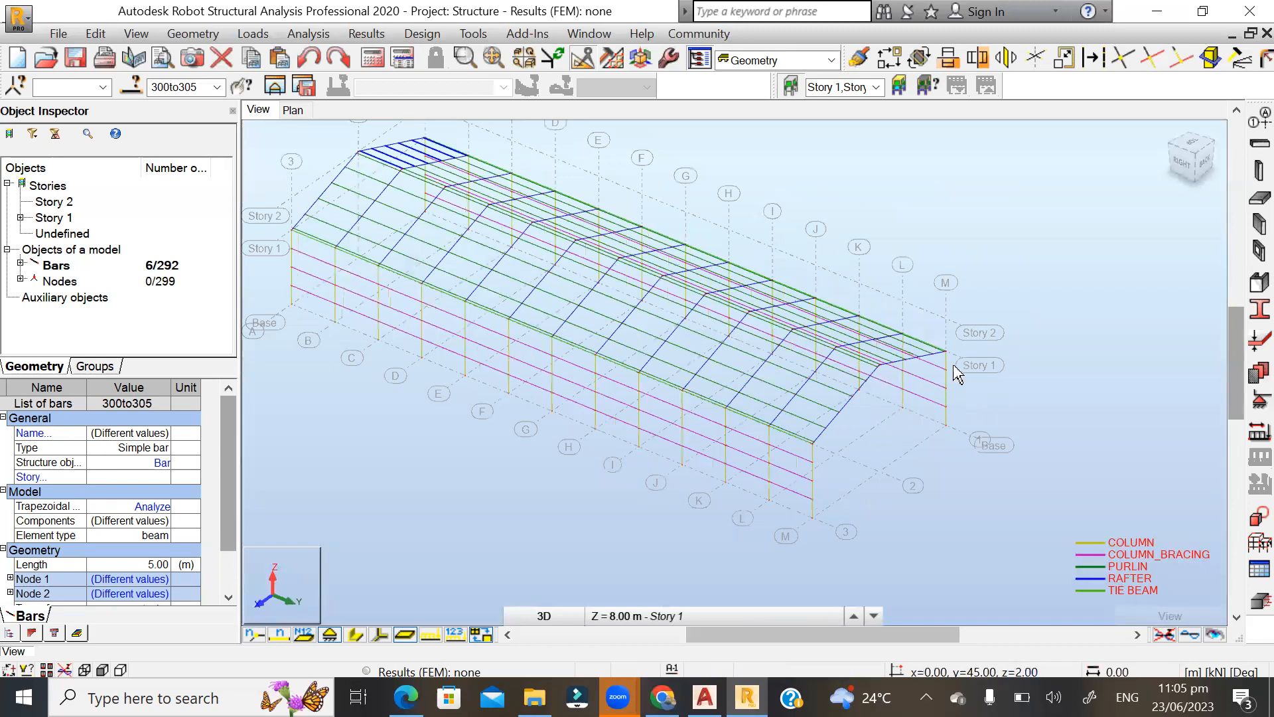
pyautogui.click(1035, 269)
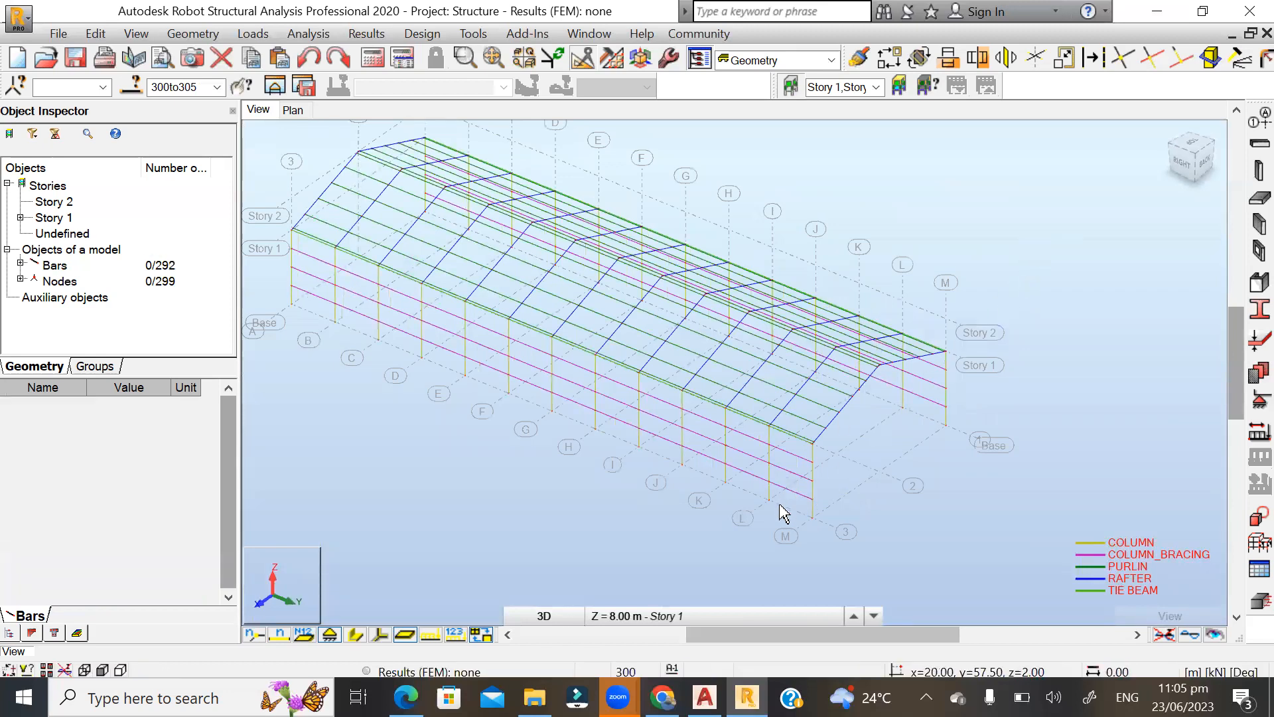
pyautogui.scroll(-2, 893, 490)
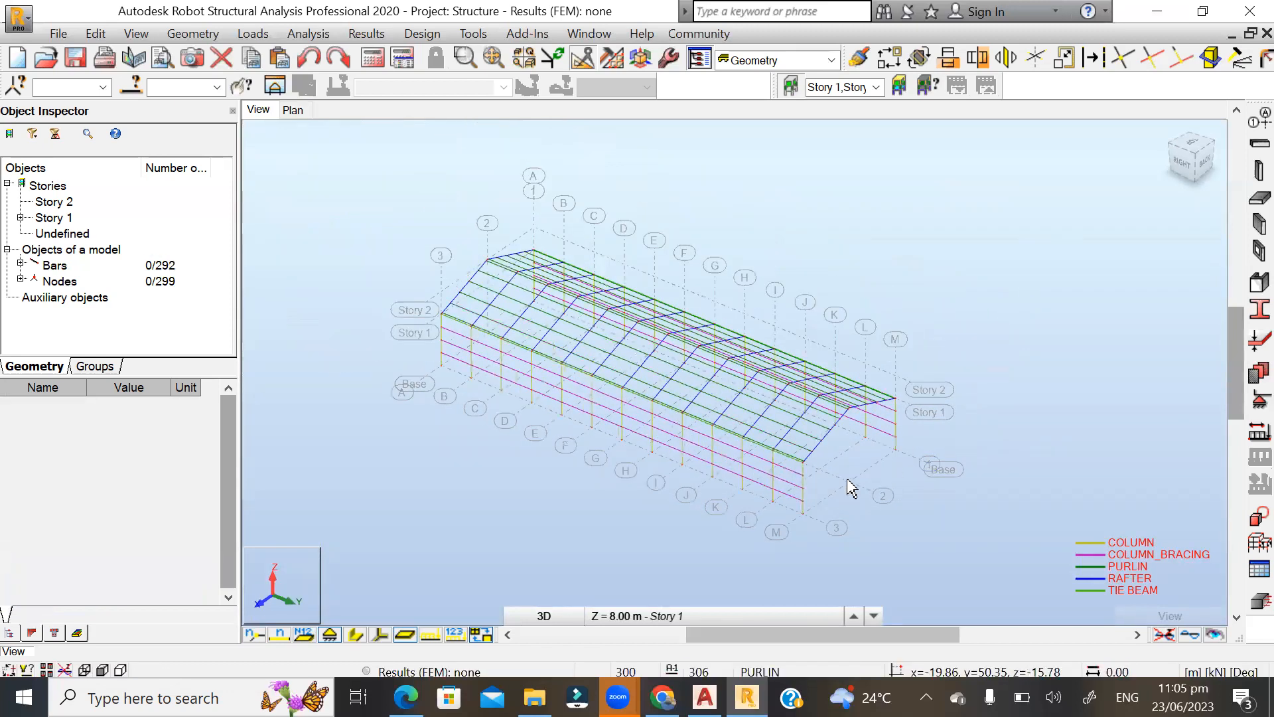
pyautogui.scroll(1, 856, 491)
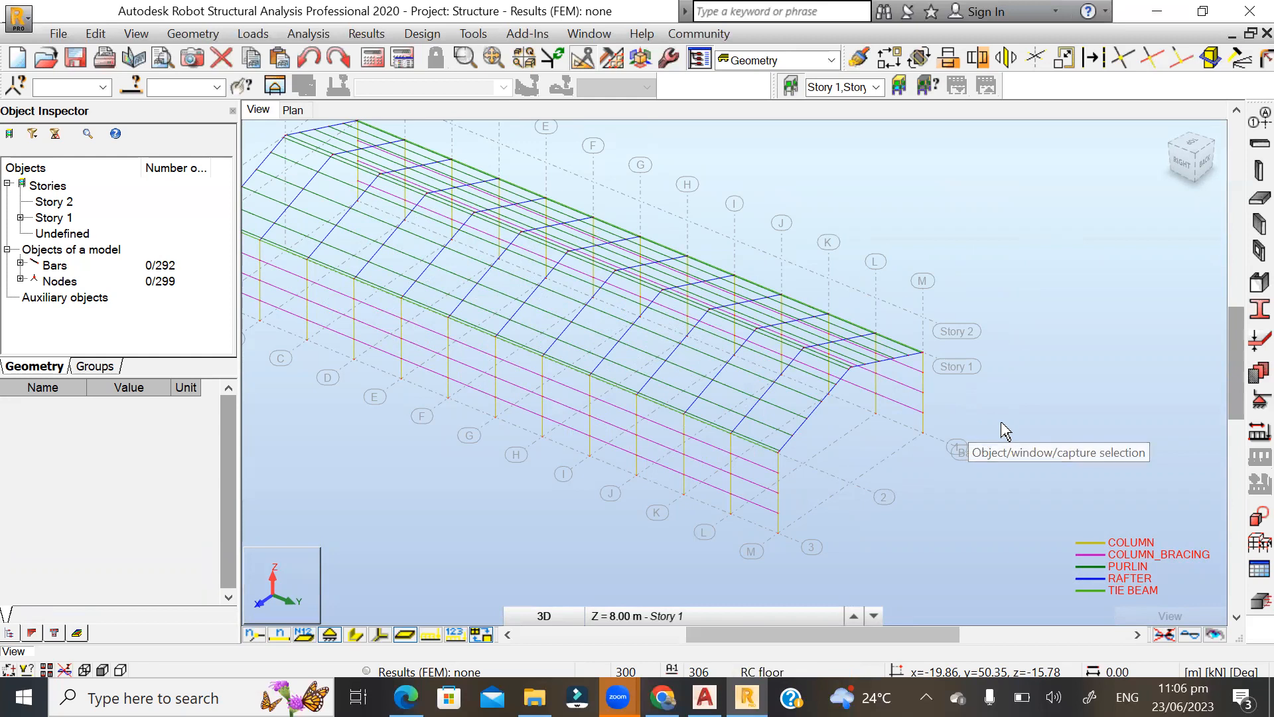
# Turn on the display of section shapes so all bars of the building appear with their actual profiles.
pyautogui.moveTo(1015, 320)
pyautogui.keyDown('shift'); pyautogui.mouseDown(button='middle')
pyautogui.moveTo(979, 327)
pyautogui.moveTo(1020, 306)
pyautogui.mouseUp(button='middle'); pyautogui.keyUp('shift')
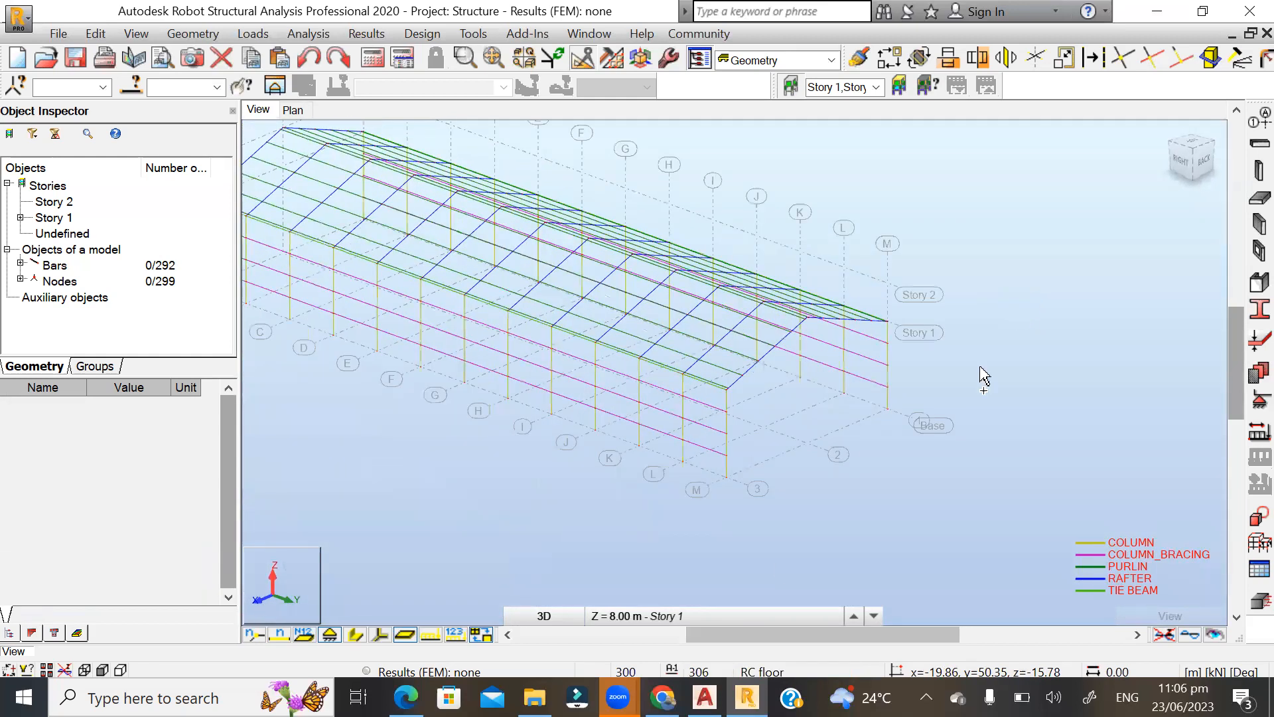
pyautogui.click(373, 633)
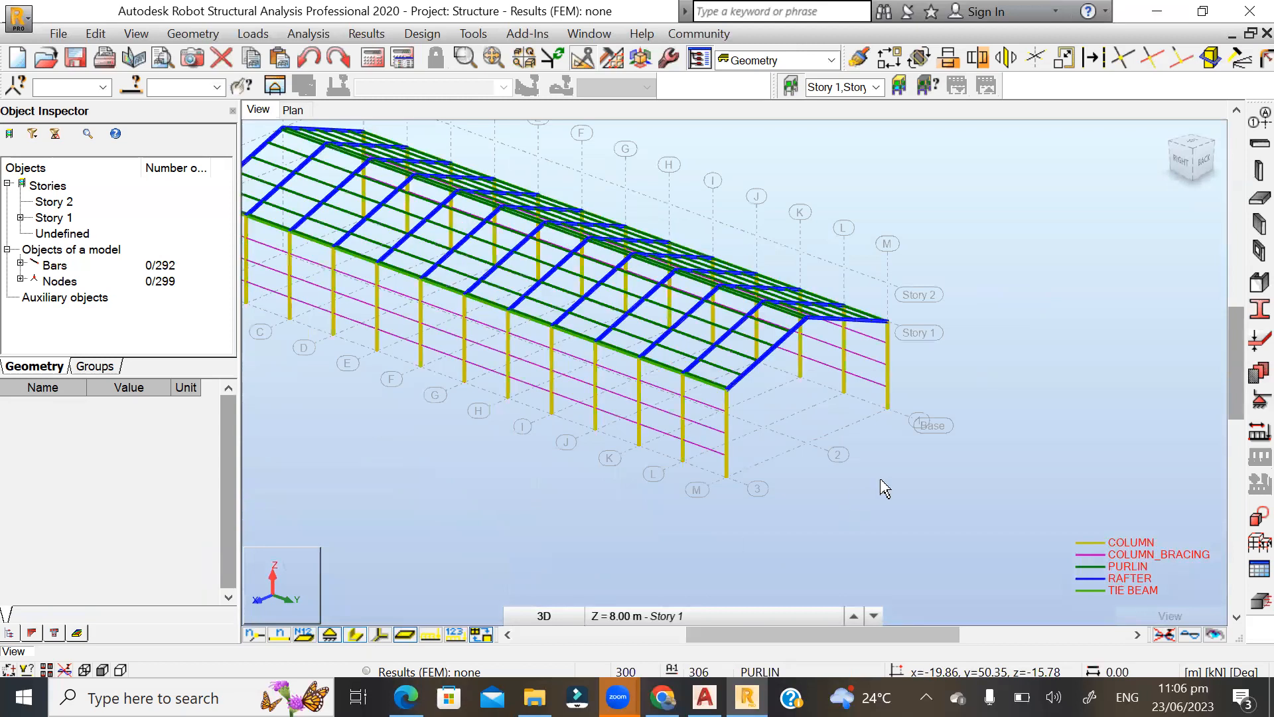
pyautogui.scroll(-2, 884, 488)
# Examine the building with section shapes from both long sides and the gable end, checking columns, rafters, purlins and tie beams.
pyautogui.keyDown('shift'); pyautogui.moveTo(1008, 341); pyautogui.dragTo(1007, 369, button='middle'); pyautogui.keyUp('shift')
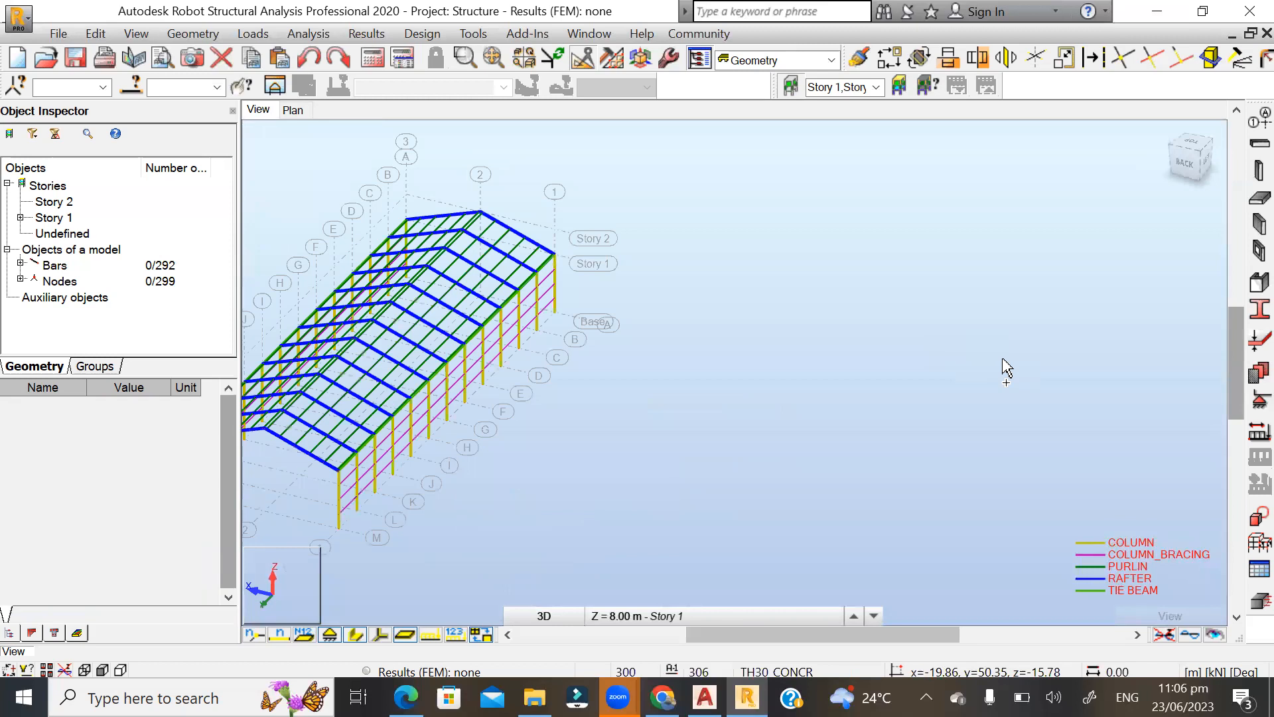
pyautogui.scroll(-3, 1052, 375)
pyautogui.scroll(3, 567, 400)
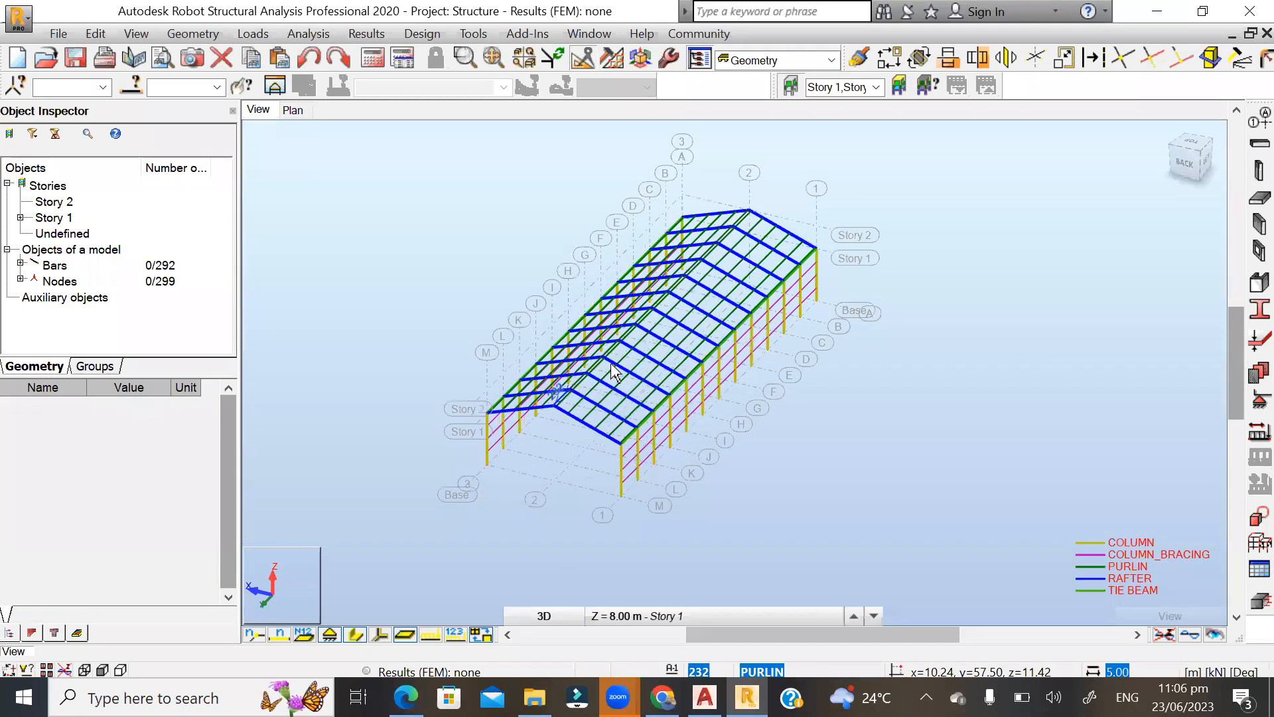
pyautogui.keyDown('shift'); pyautogui.moveTo(732, 340); pyautogui.dragTo(719, 330, button='middle'); pyautogui.keyUp('shift')
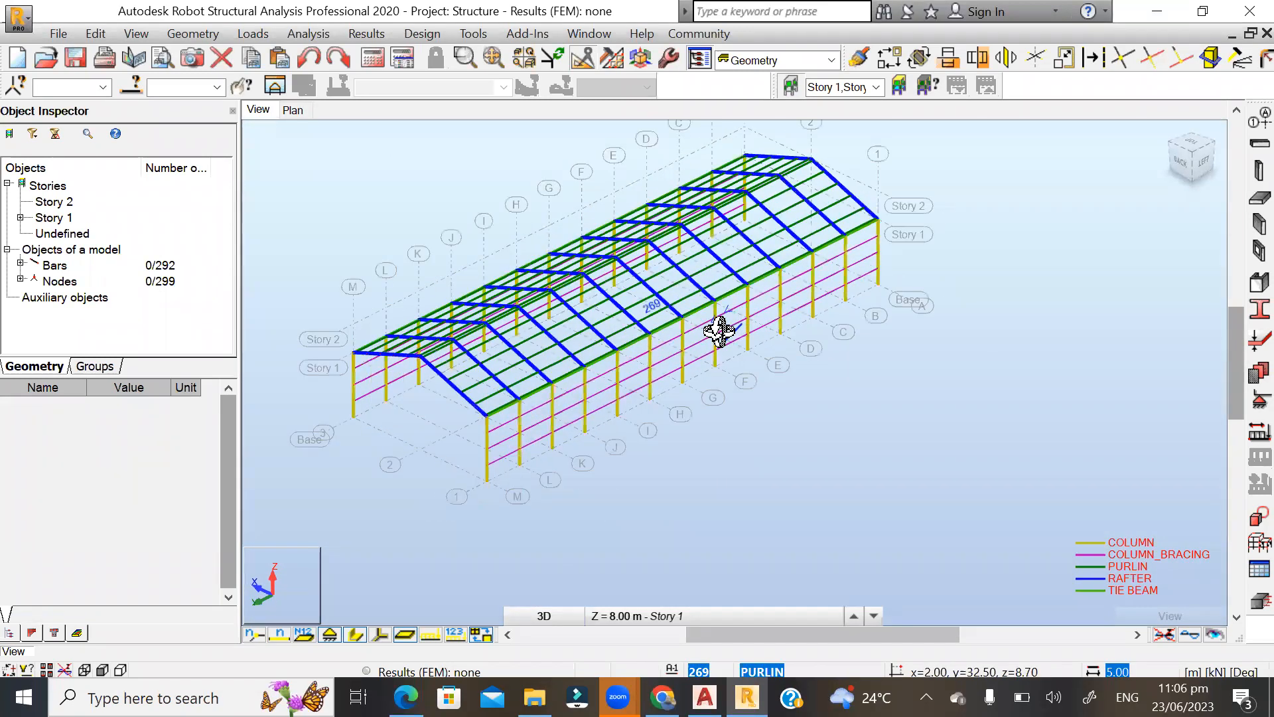
pyautogui.scroll(3, 365, 362)
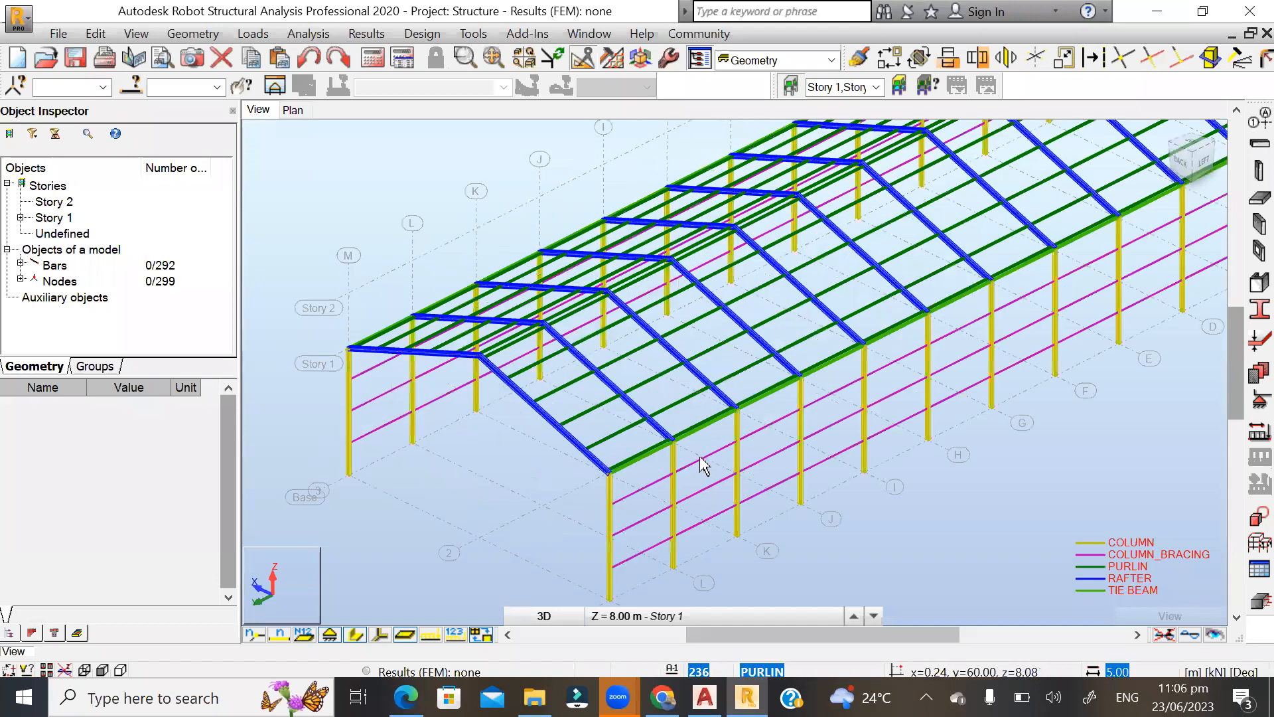
pyautogui.keyDown('shift'); pyautogui.moveTo(898, 398); pyautogui.dragTo(945, 385, button='middle'); pyautogui.keyUp('shift')
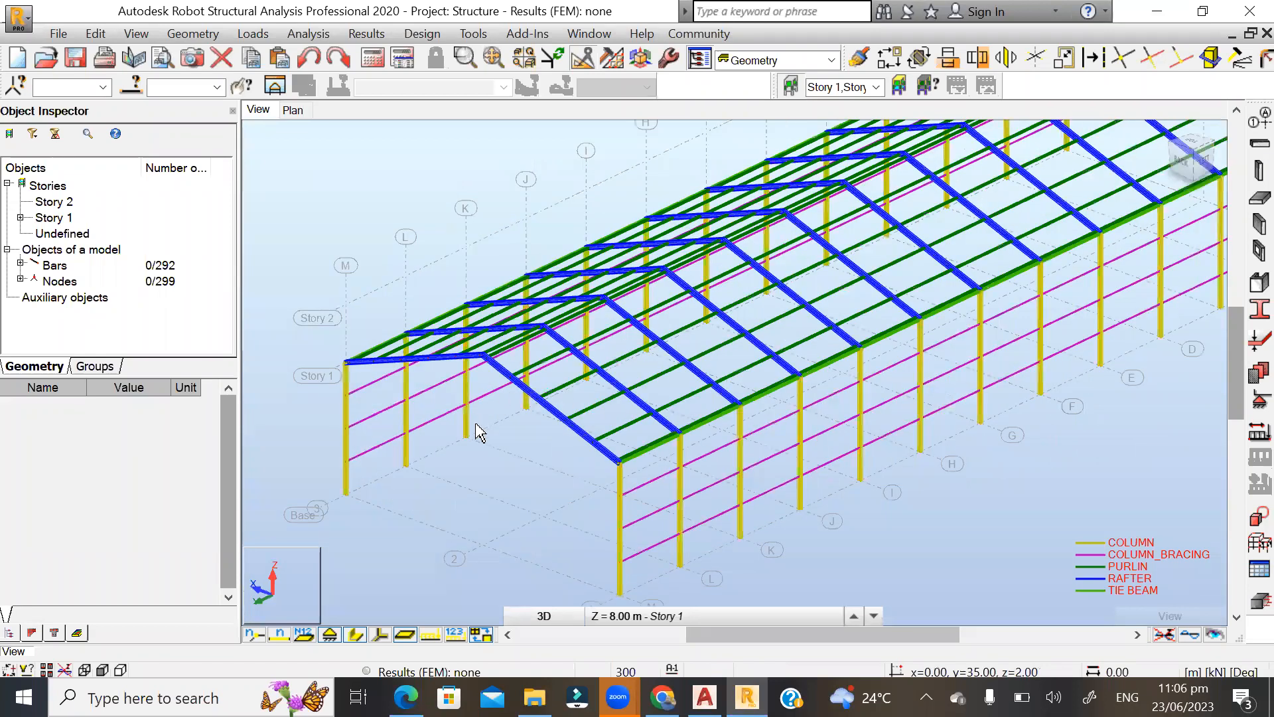
pyautogui.scroll(-2, 476, 434)
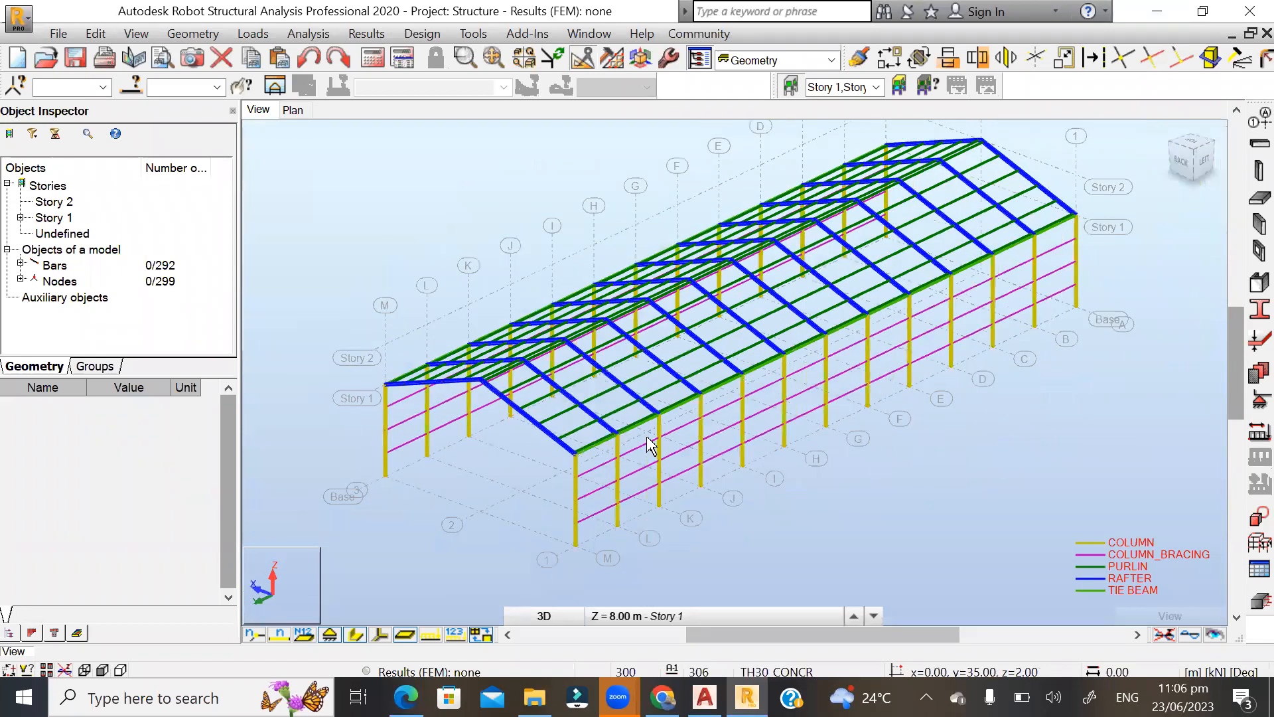
pyautogui.keyDown('shift'); pyautogui.moveTo(653, 441); pyautogui.dragTo(829, 347, button='middle'); pyautogui.keyUp('shift')
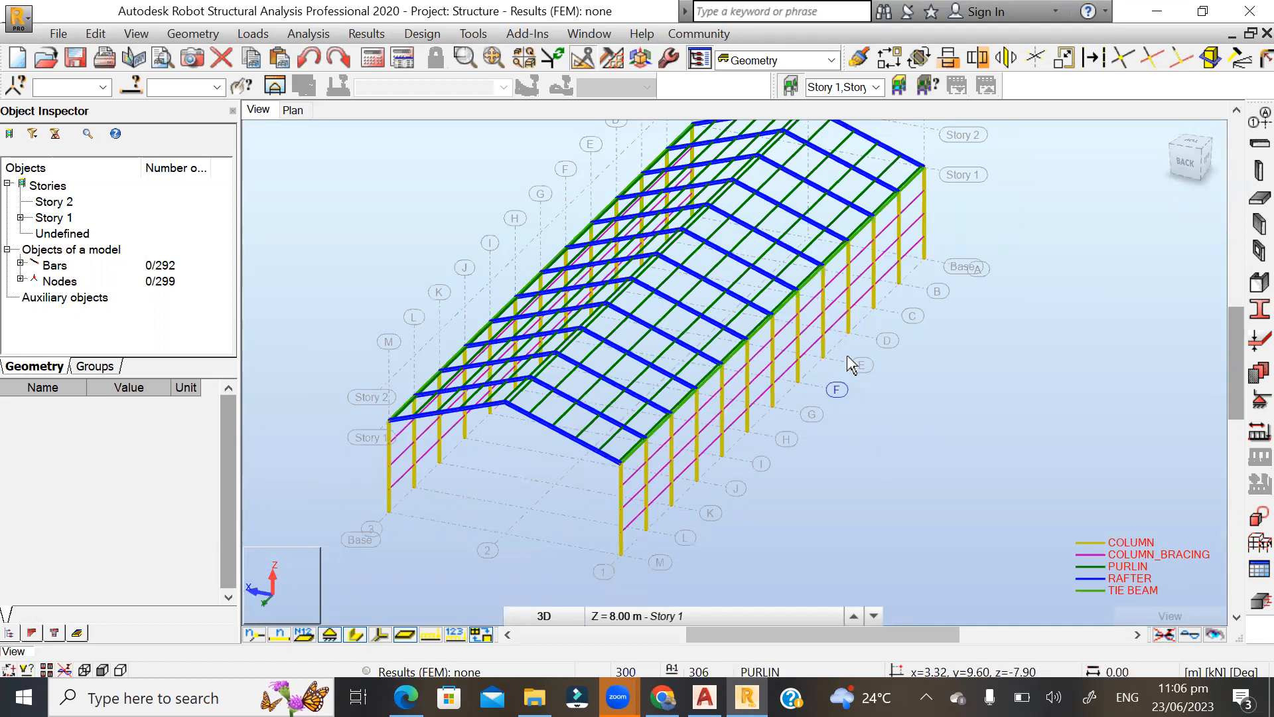
pyautogui.keyDown('shift'); pyautogui.moveTo(919, 408); pyautogui.dragTo(881, 412, button='middle'); pyautogui.keyUp('shift')
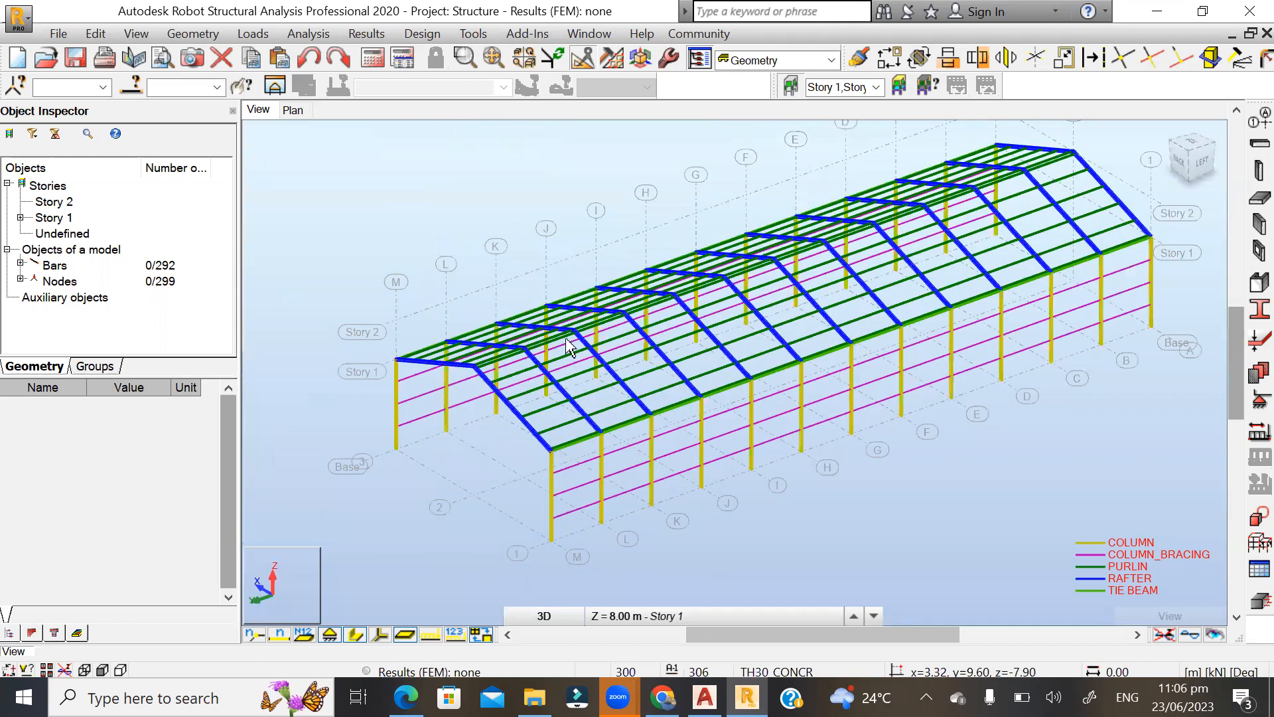
pyautogui.scroll(3, 441, 385)
pyautogui.scroll(6, 436, 383)
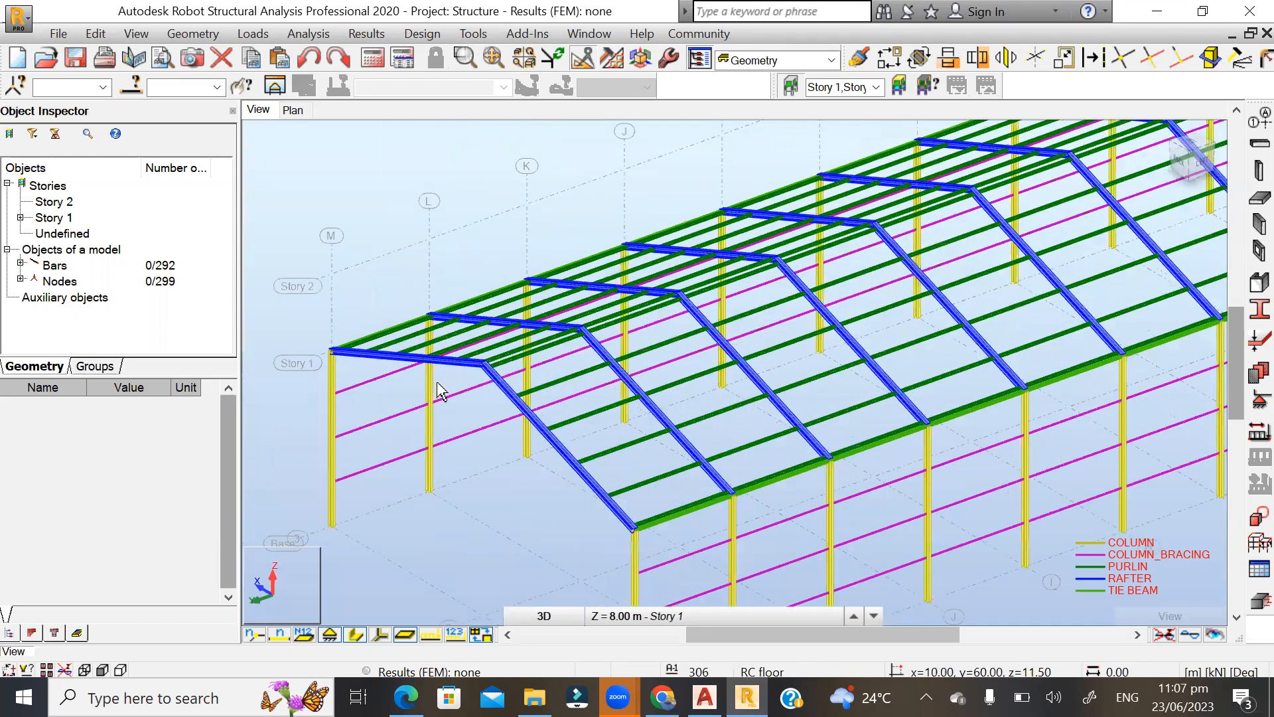
pyautogui.keyDown('shift'); pyautogui.moveTo(534, 402); pyautogui.dragTo(603, 393, button='middle'); pyautogui.keyUp('shift')
pyautogui.scroll(-5, 805, 276)
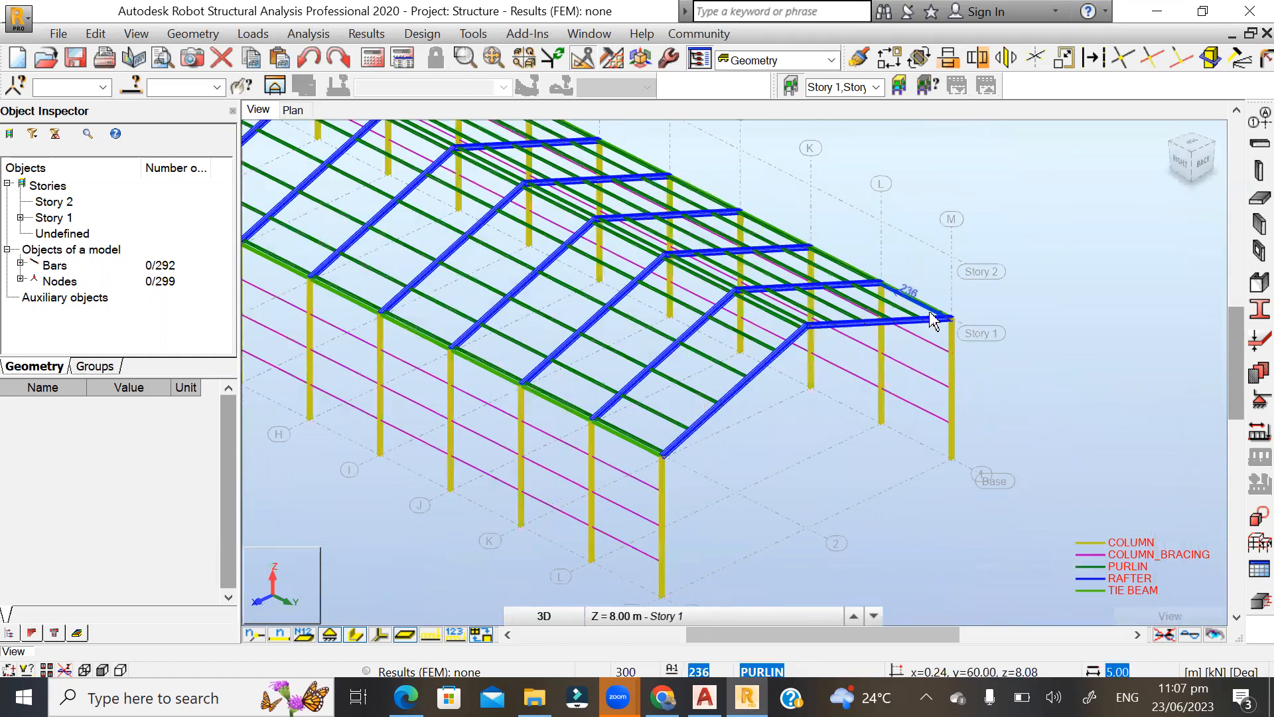
pyautogui.scroll(-2, 901, 450)
pyautogui.scroll(-2, 913, 461)
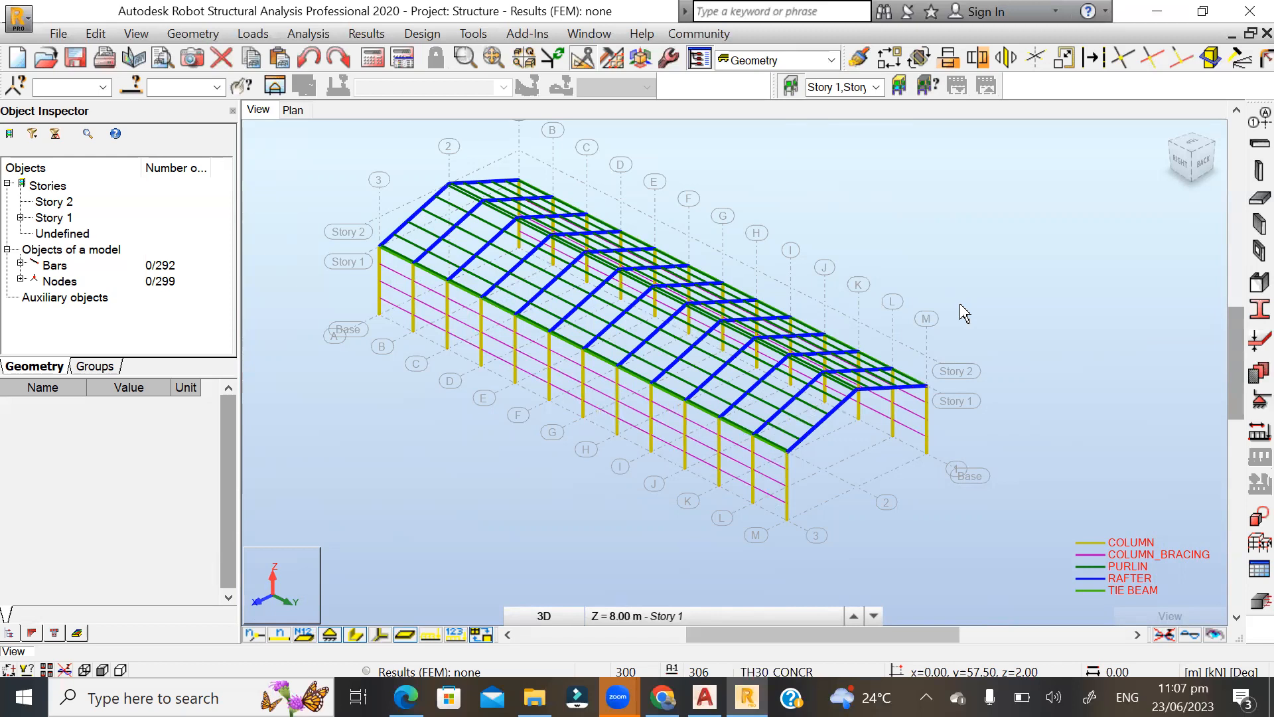
pyautogui.moveTo(989, 308)
pyautogui.keyDown('shift'); pyautogui.mouseDown(button='middle')
pyautogui.moveTo(967, 294)
pyautogui.moveTo(974, 304)
pyautogui.mouseUp(button='middle'); pyautogui.keyUp('shift')
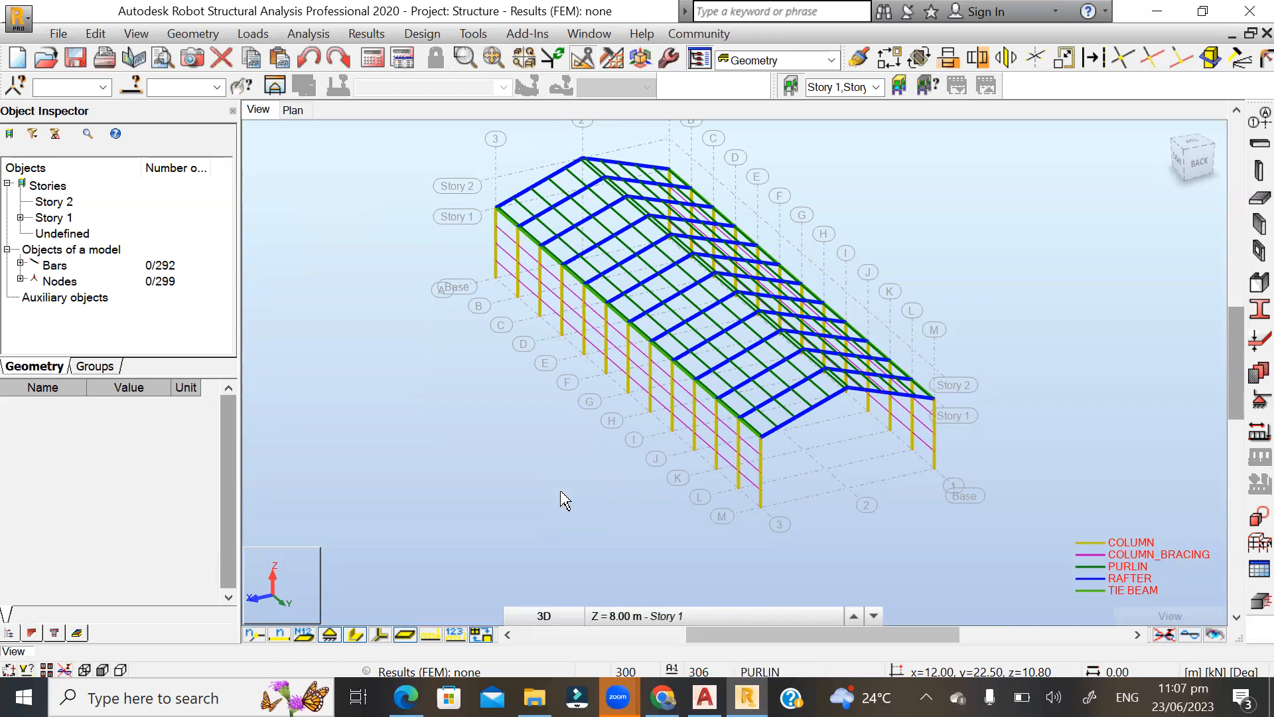
# Examine the end frame at axis M up close, including the corner column, column bracing and eaves connection at axis 3.
pyautogui.scroll(3, 915, 425)
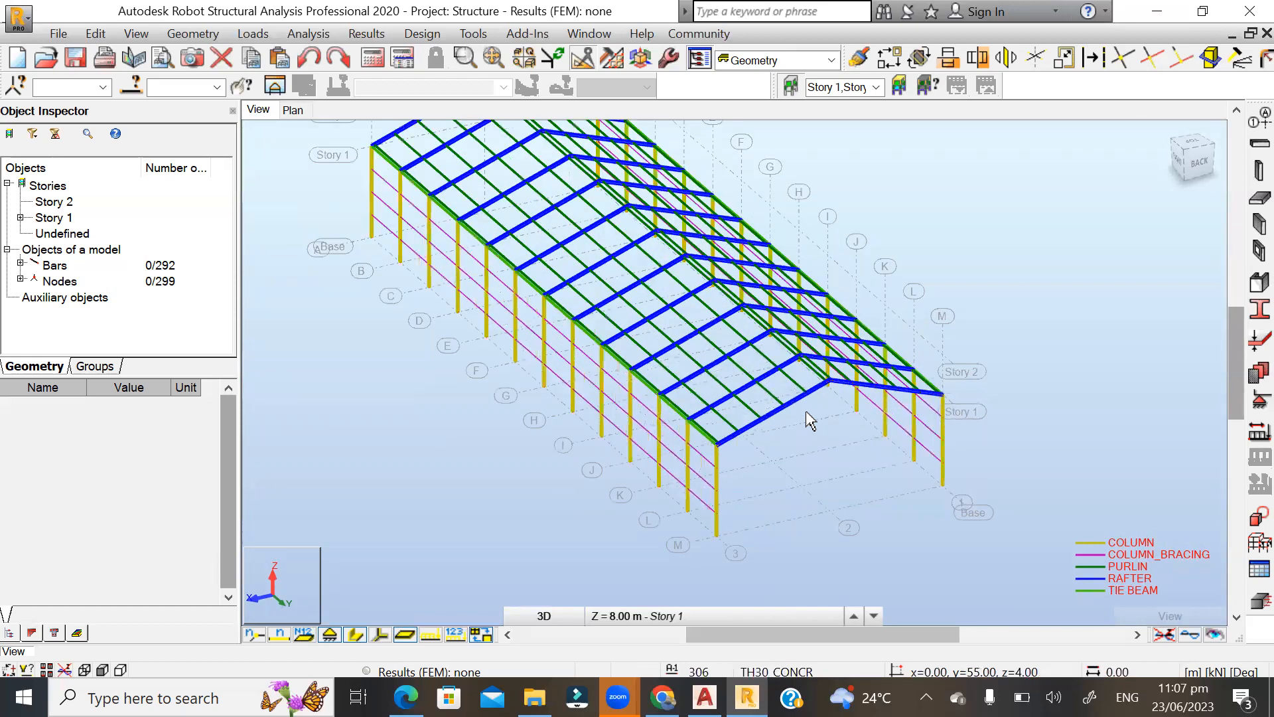
pyautogui.scroll(2, 806, 423)
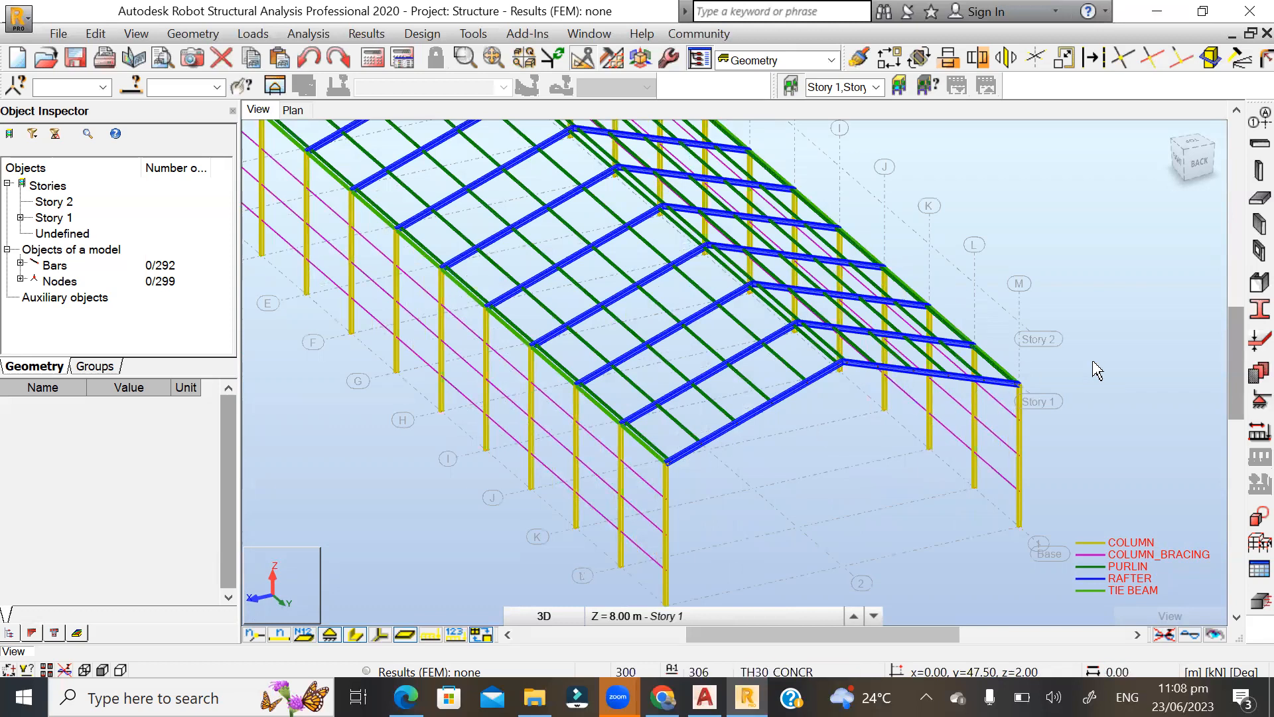
pyautogui.scroll(-2, 1096, 370)
pyautogui.scroll(-2, 720, 512)
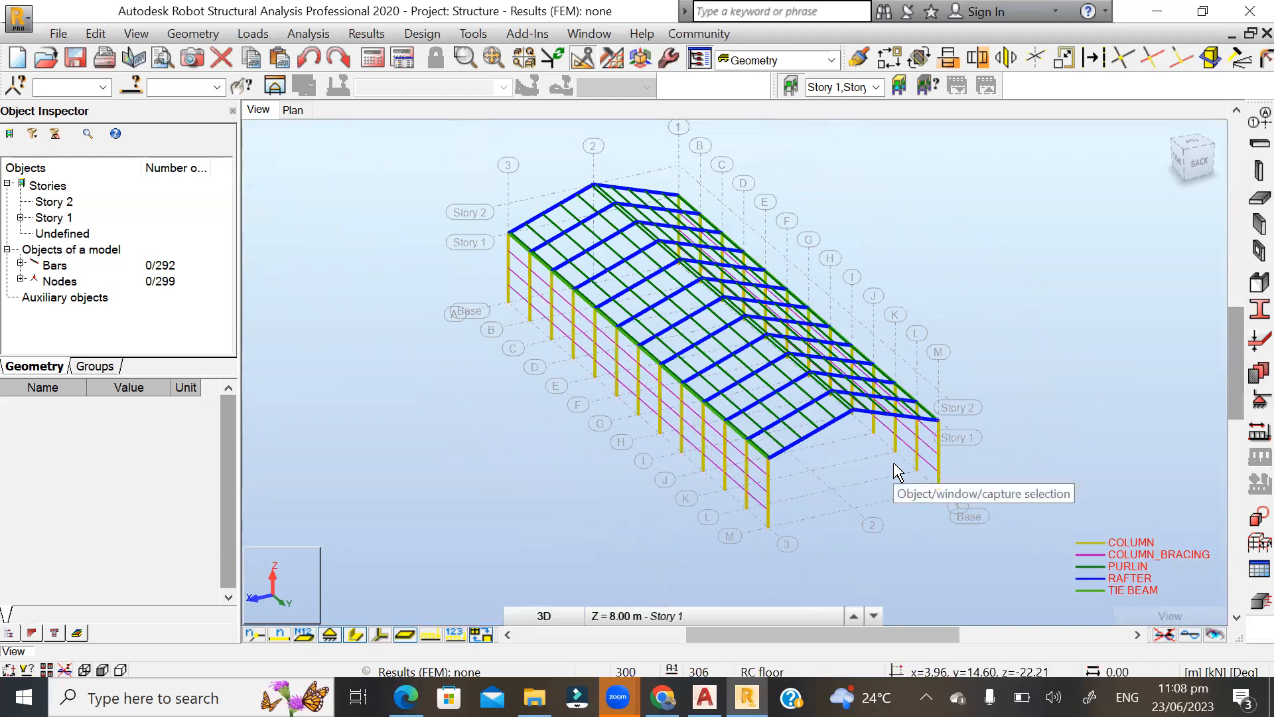
pyautogui.scroll(3, 938, 451)
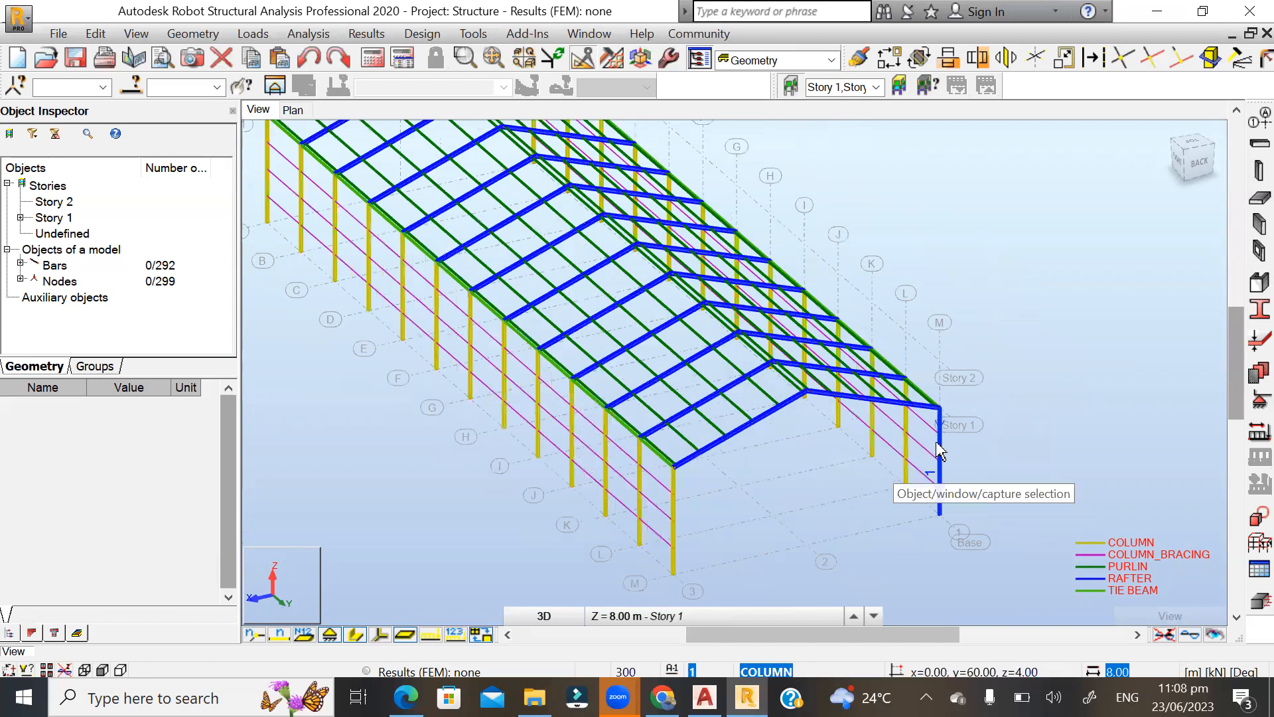
pyautogui.scroll(1, 584, 567)
pyautogui.scroll(2, 584, 567)
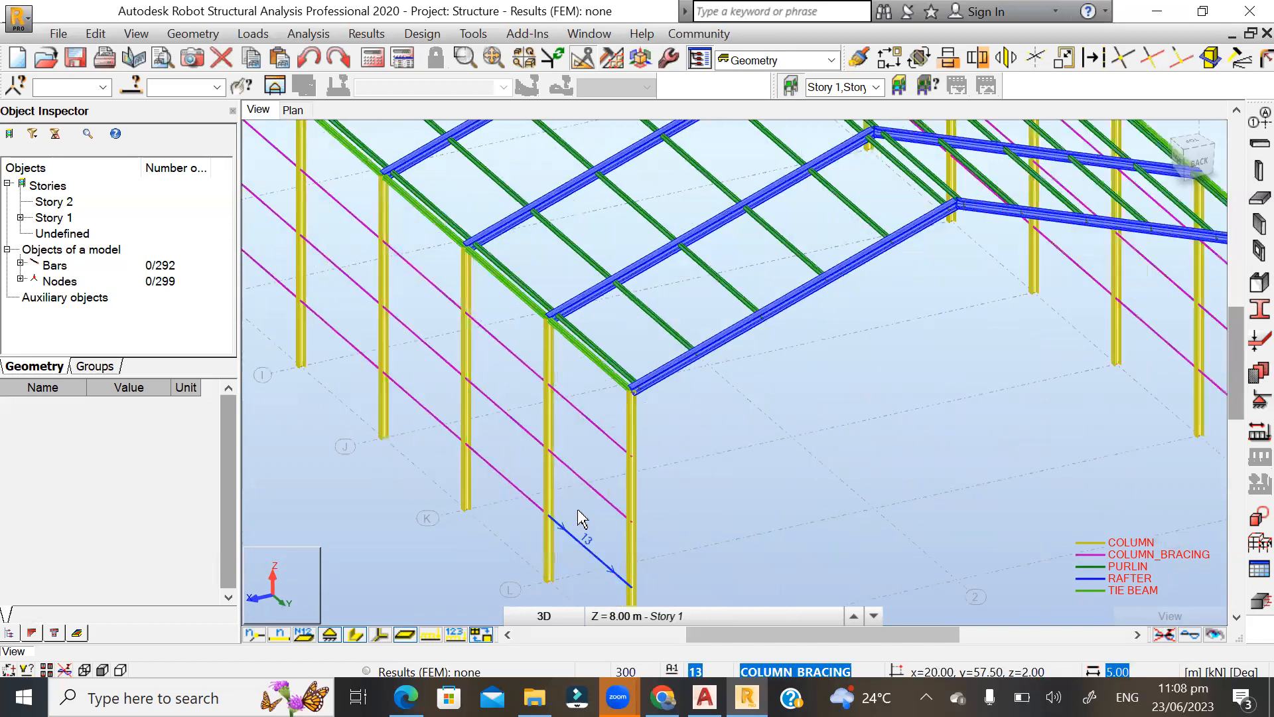
pyautogui.scroll(2, 587, 504)
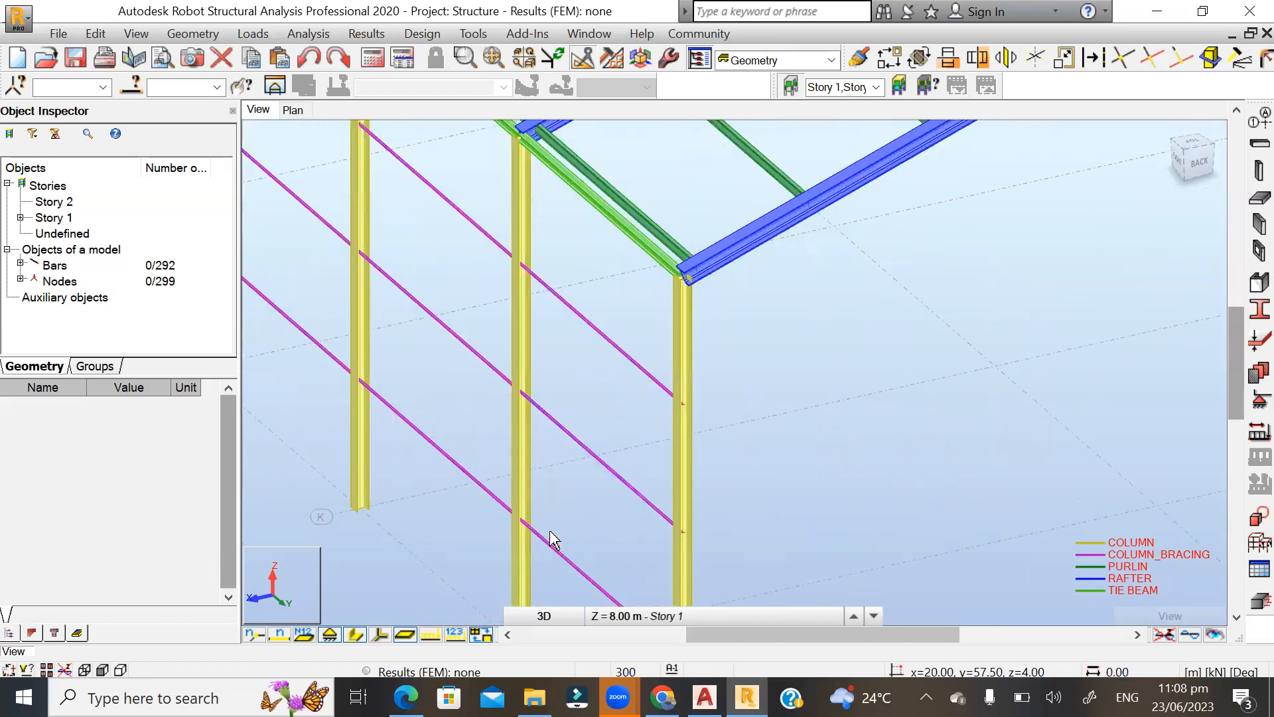
pyautogui.scroll(-5, 552, 531)
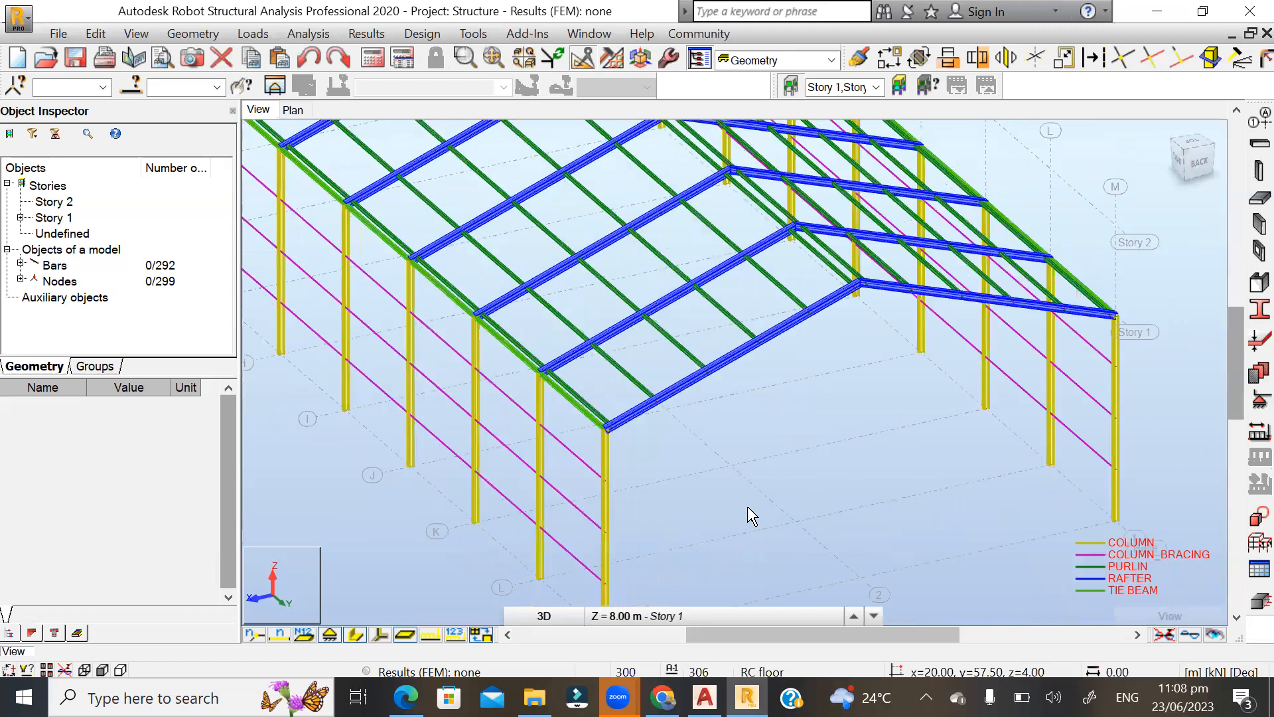
pyautogui.scroll(-1, 750, 515)
pyautogui.scroll(-2, 995, 486)
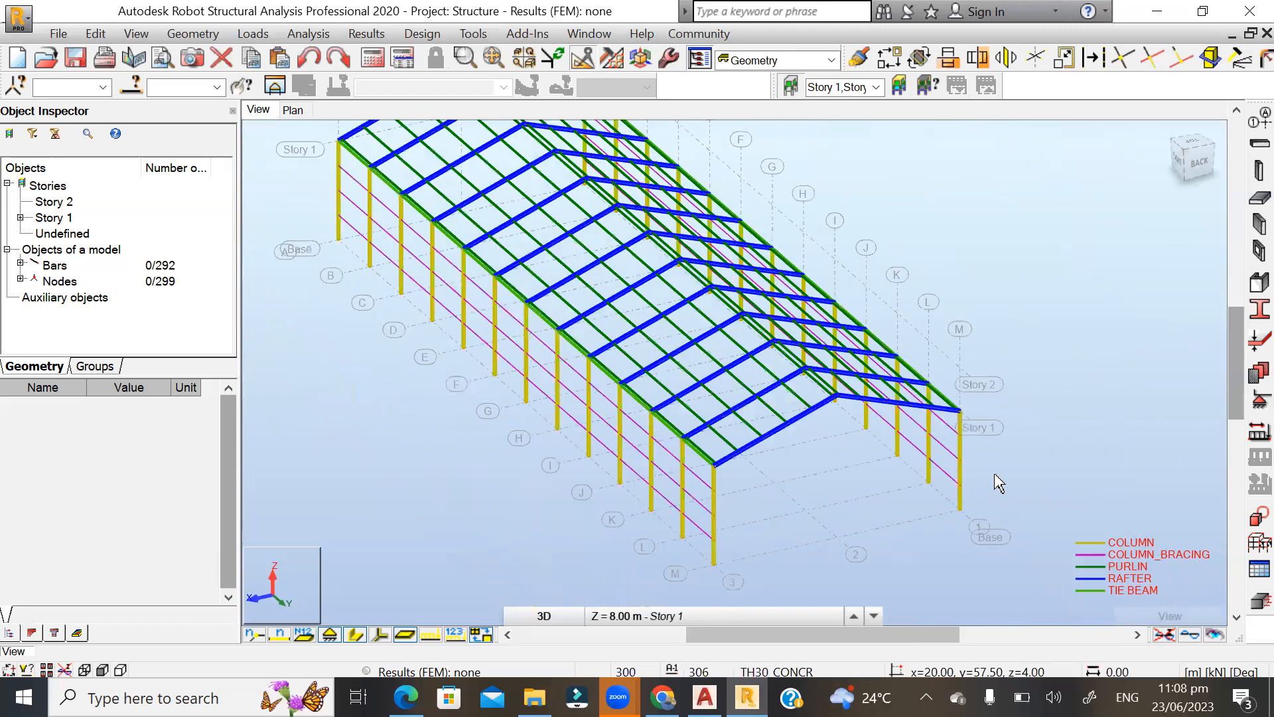